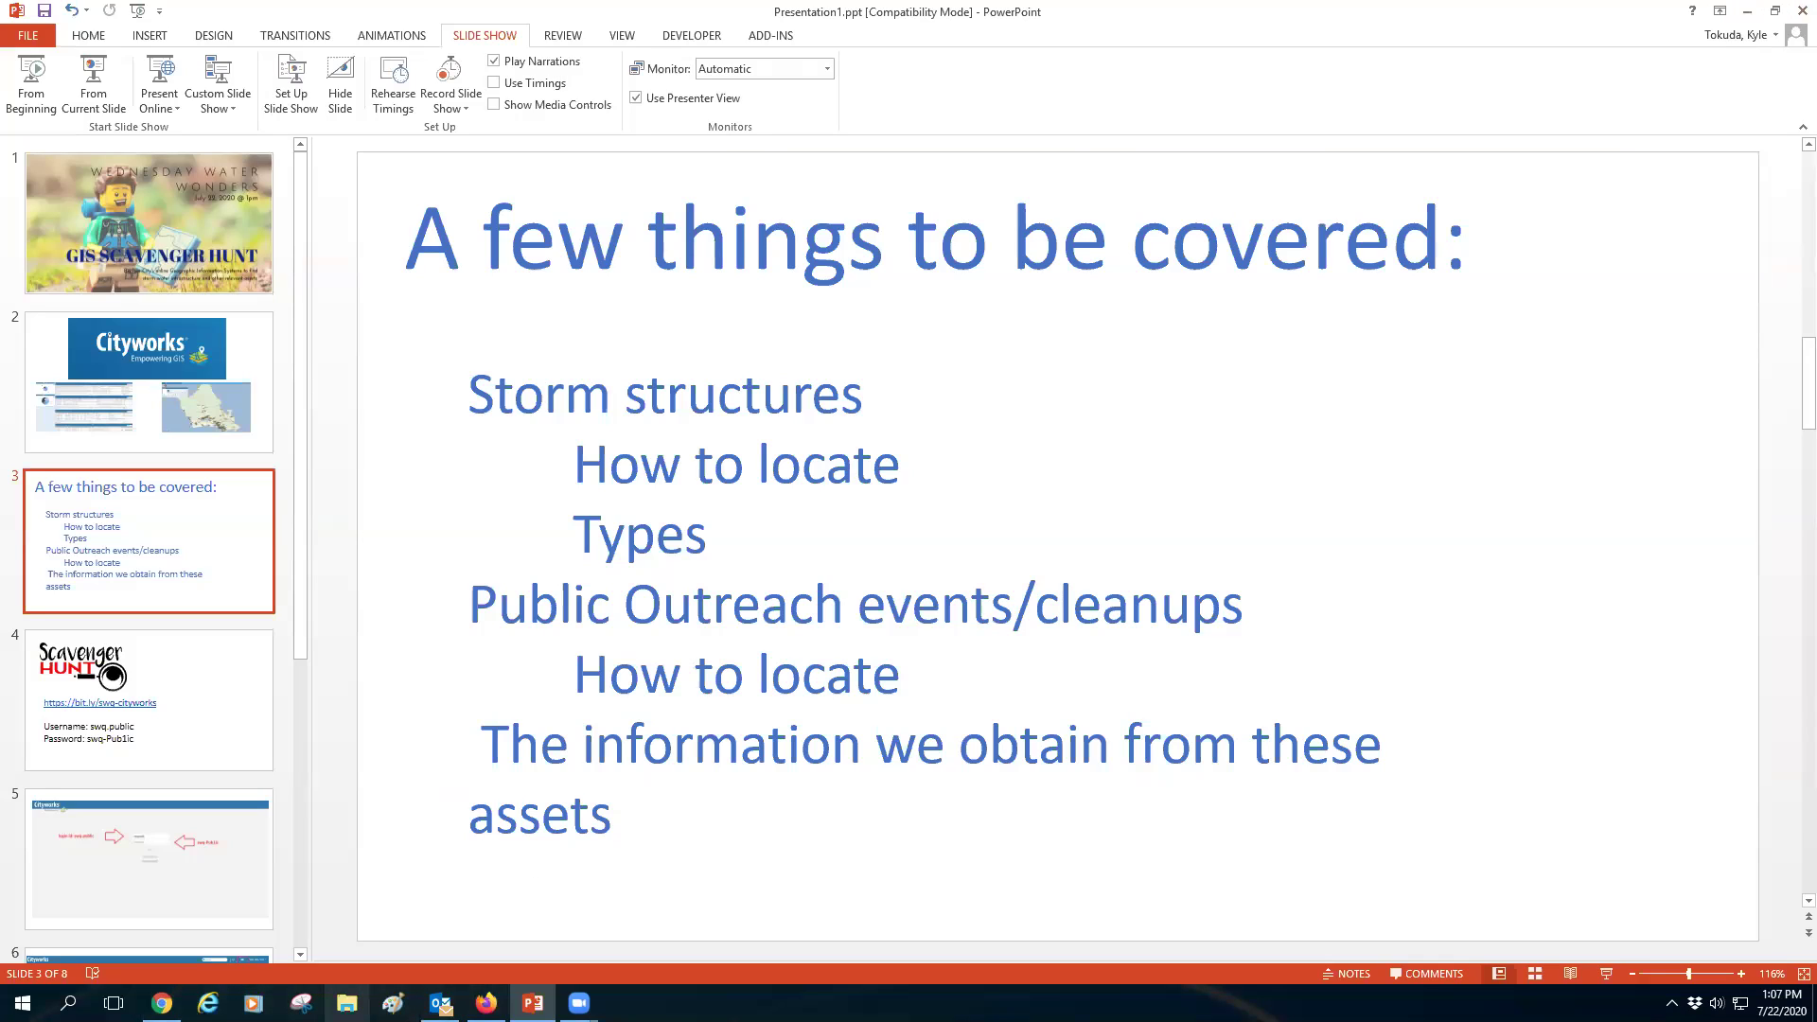
# - Switch from the slides to the Cityworks Public Outreach dashboard
pyautogui.click(486, 1002)
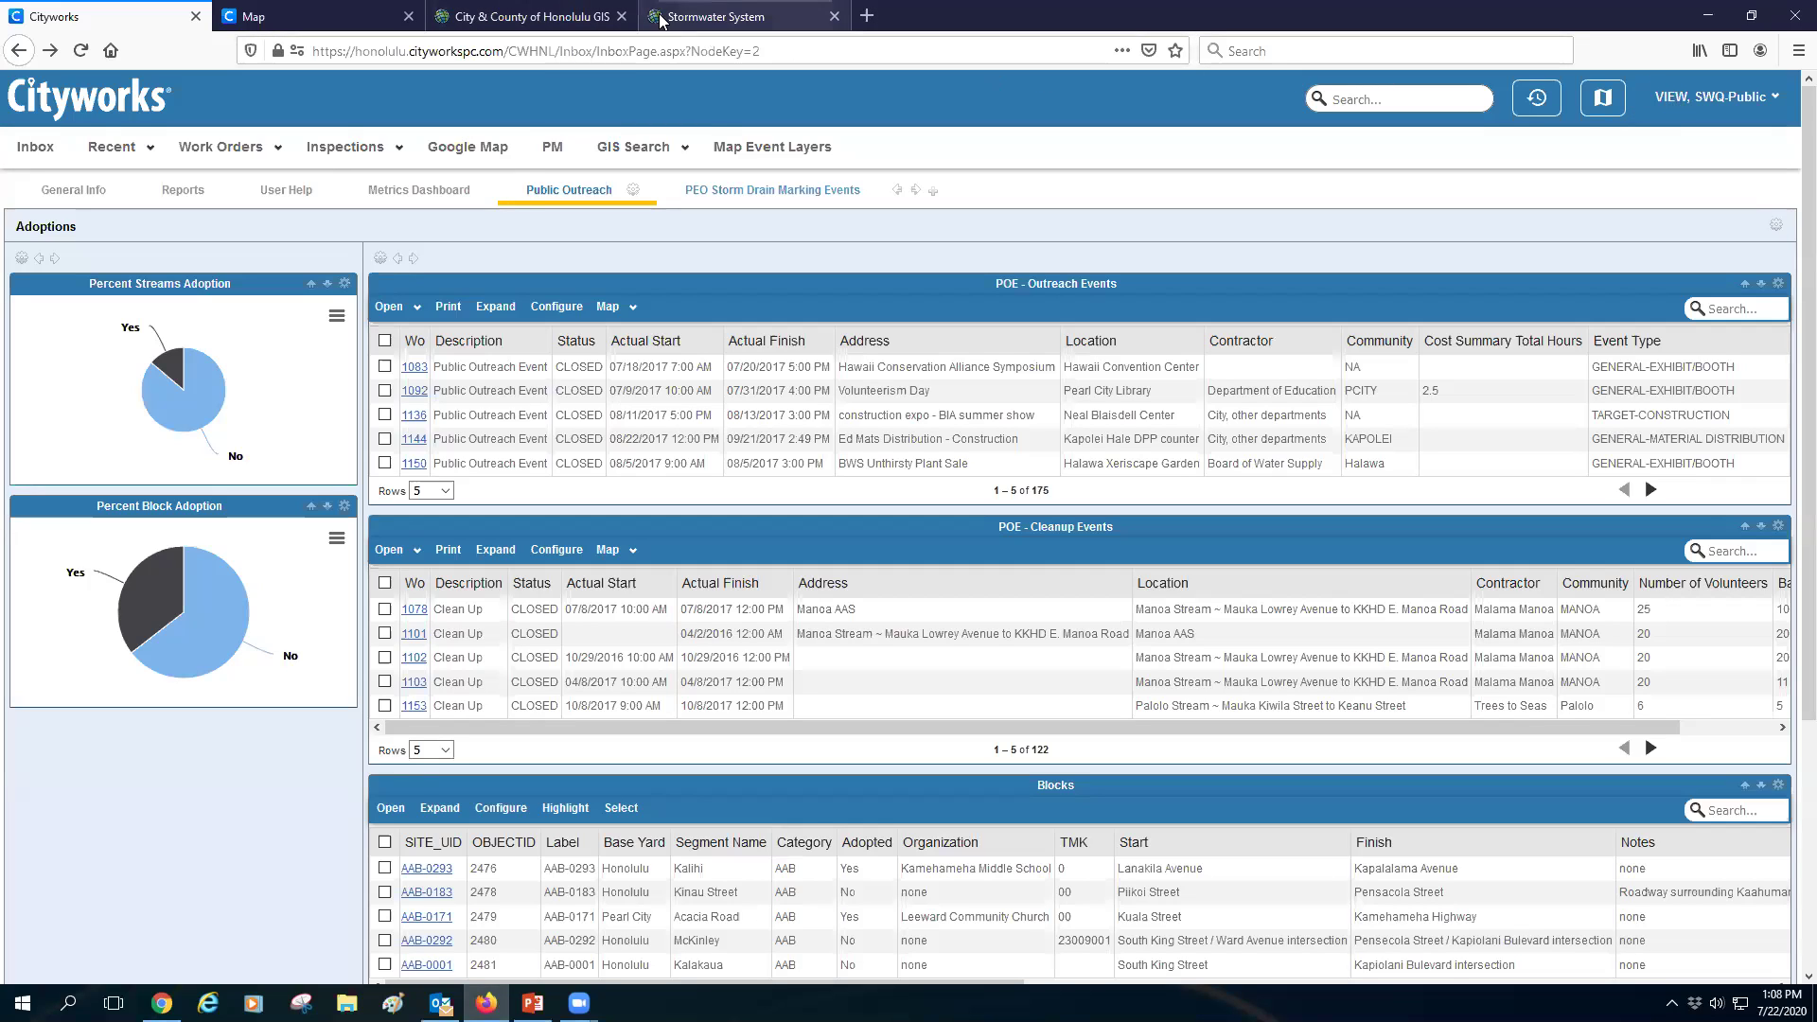
# - Open the field map, zoom out to a wide Pearl Harbor aerial view, and show the layer legend
pyautogui.click(348, 12)
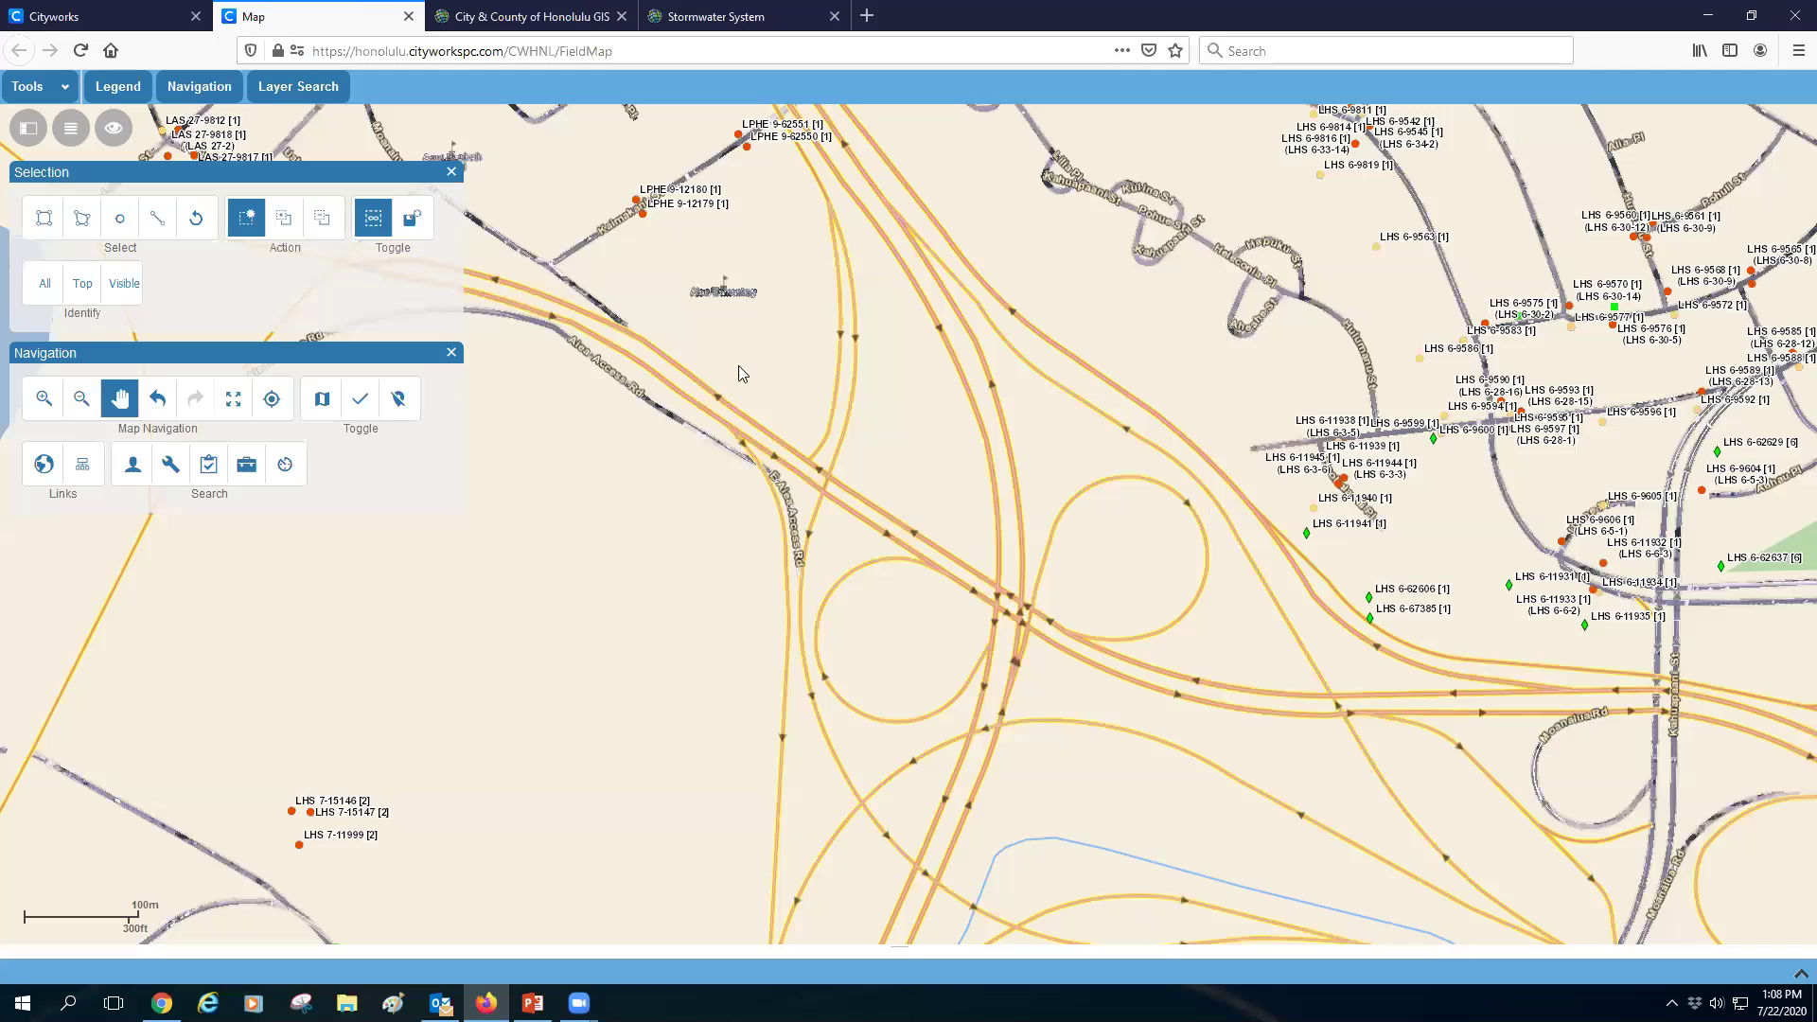
pyautogui.scroll(-1, 903, 399)
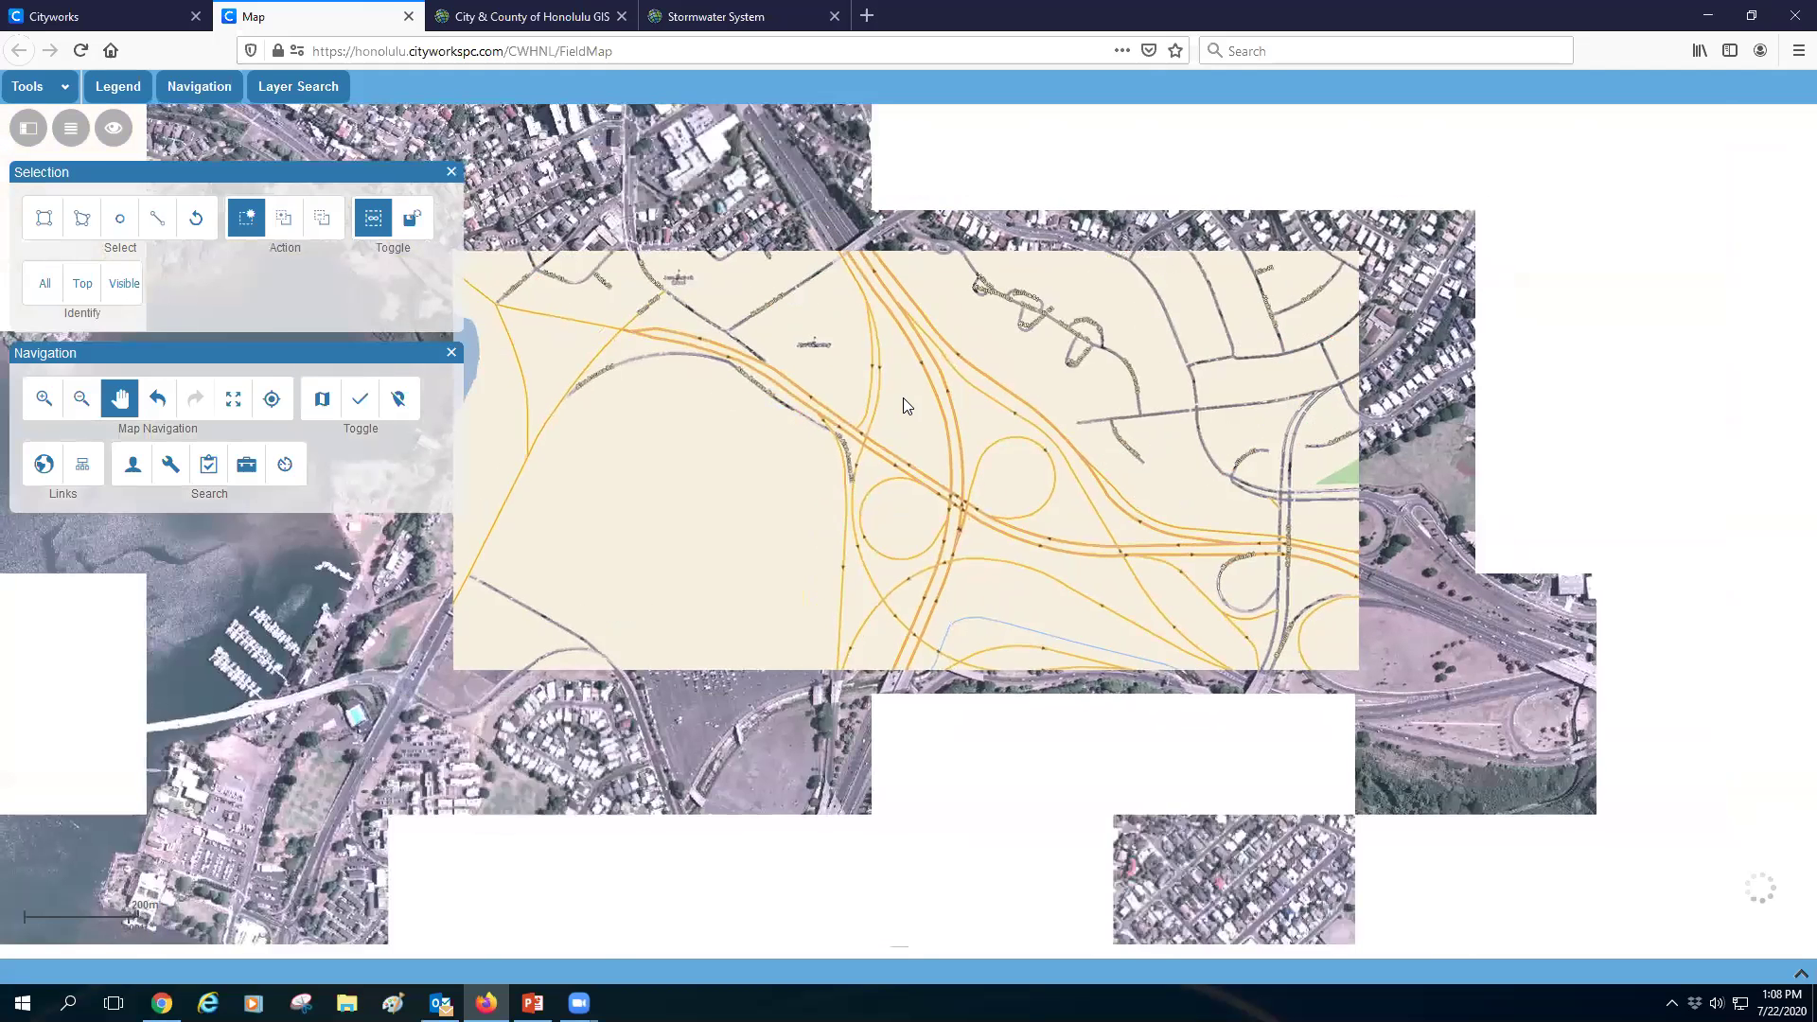
pyautogui.scroll(-1, 903, 405)
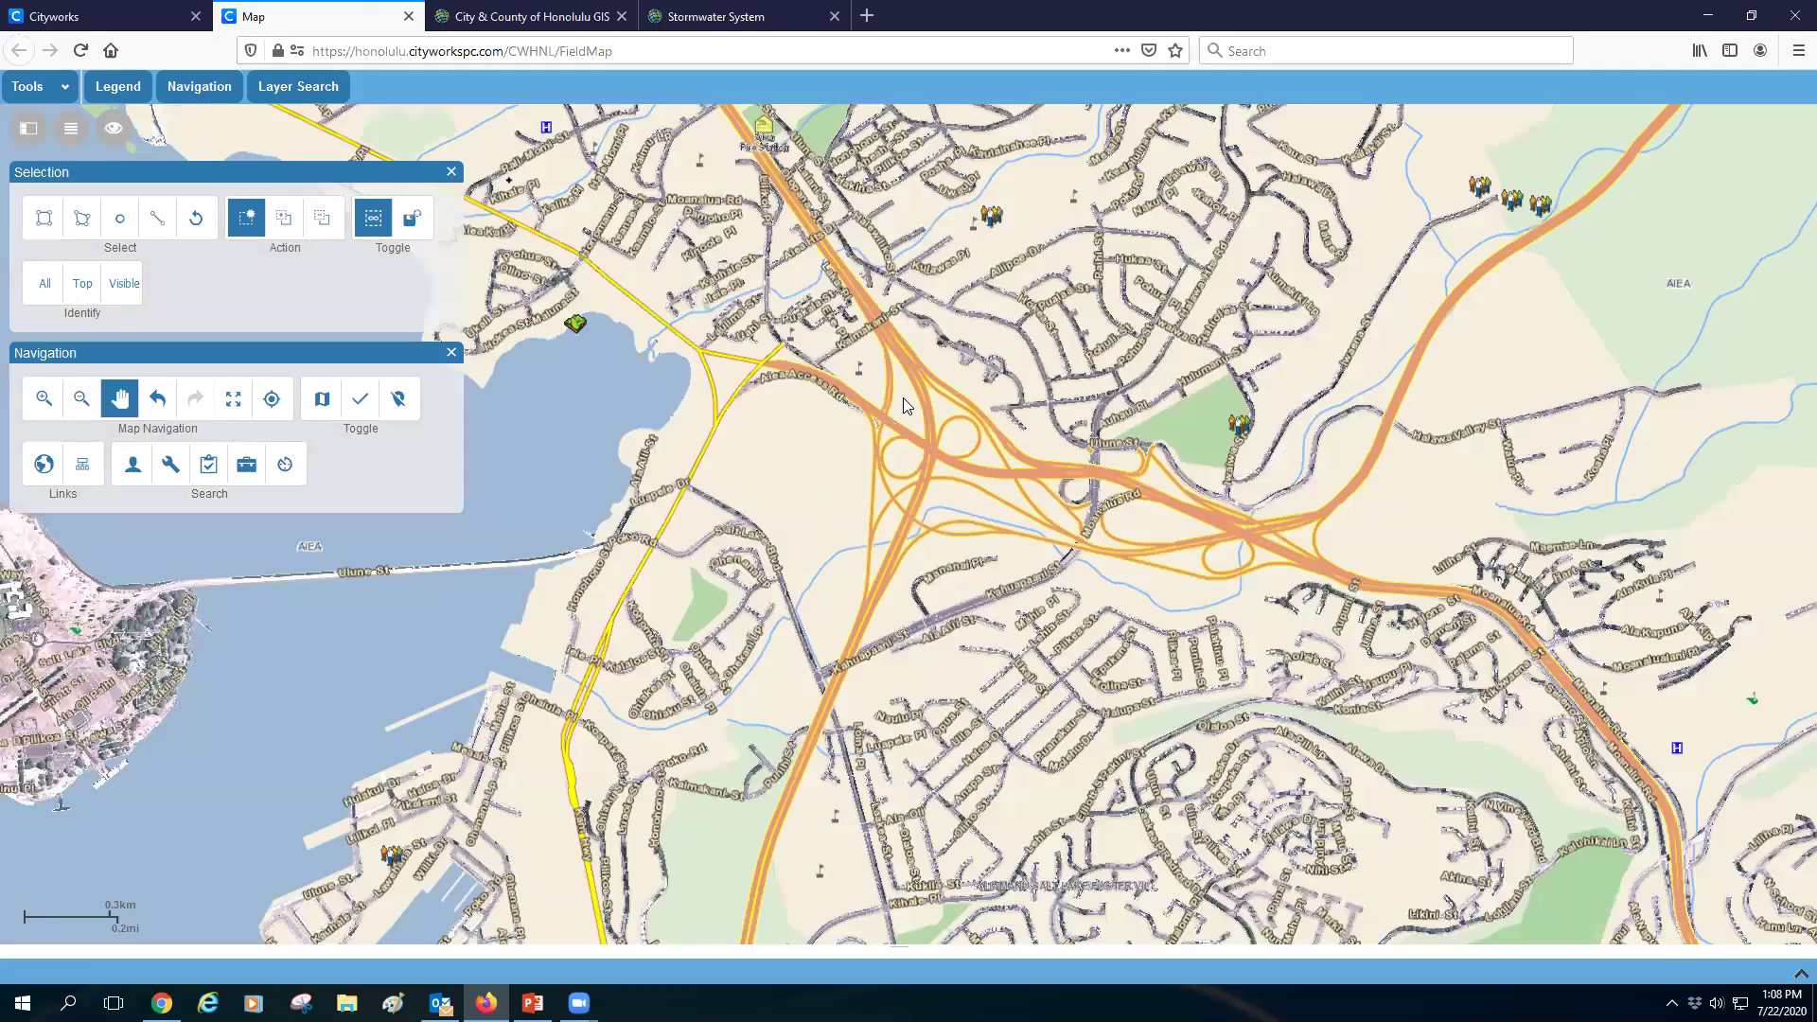
pyautogui.scroll(-1, 903, 397)
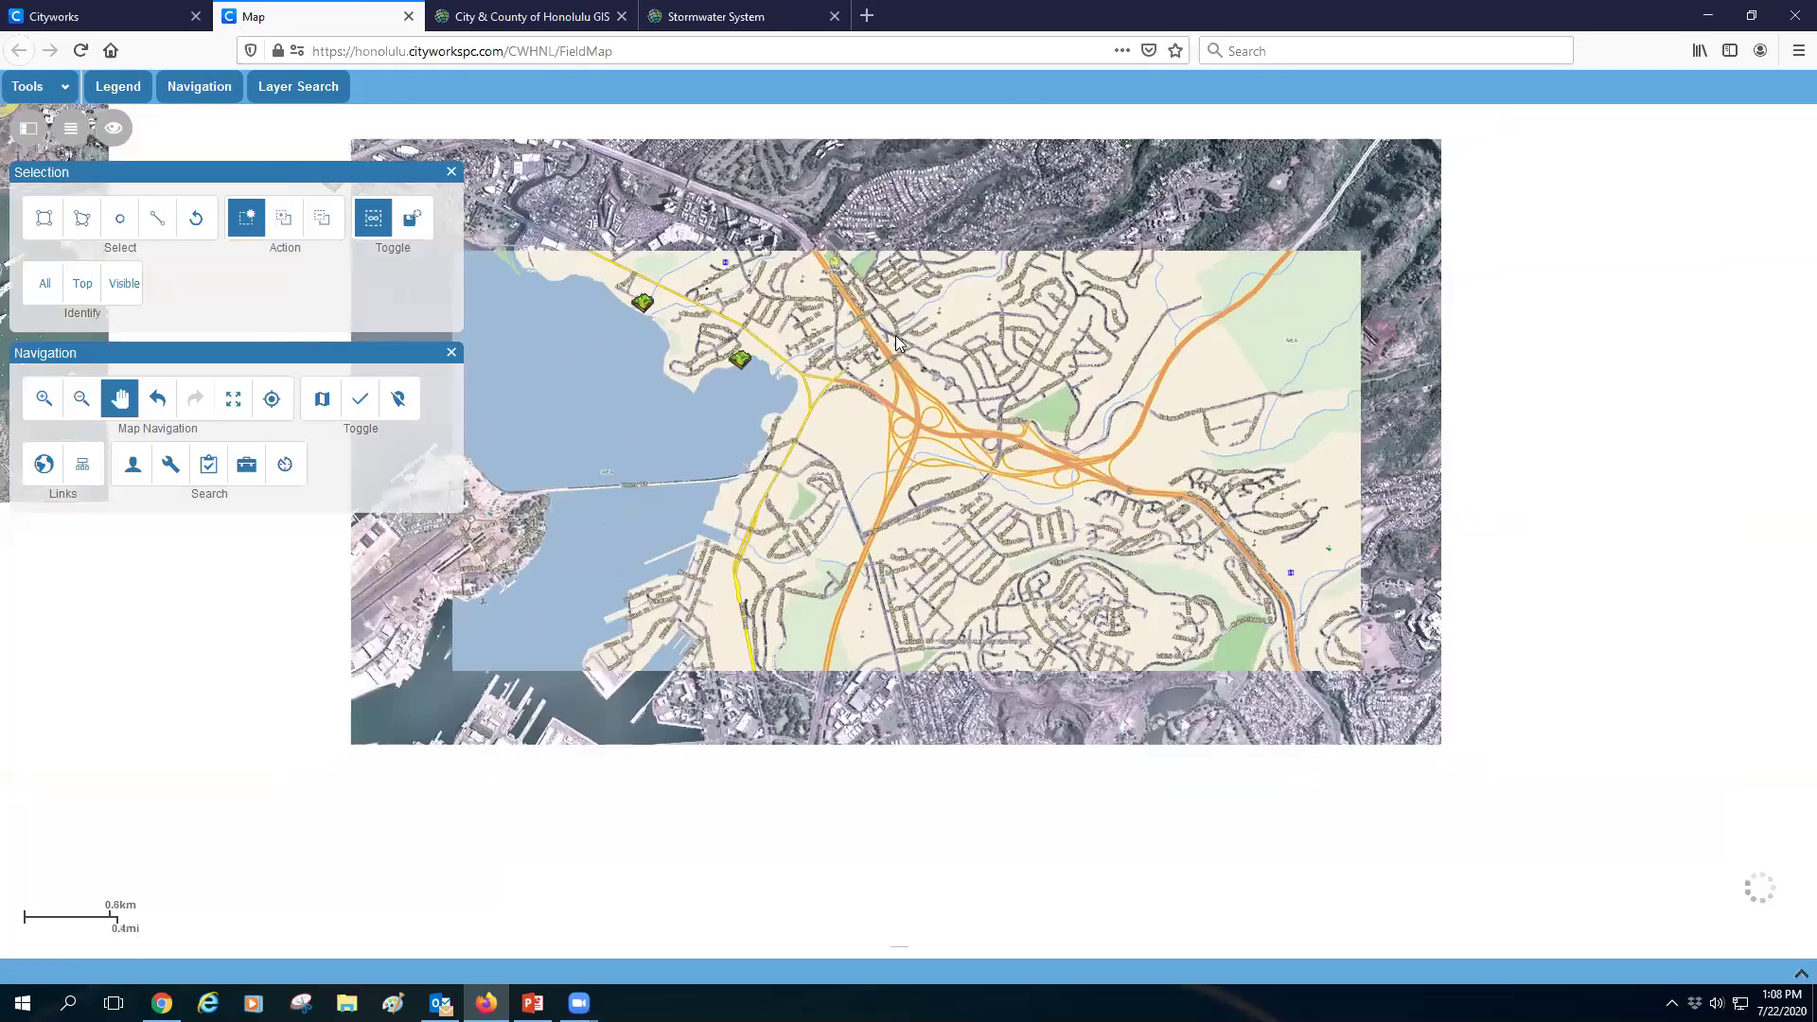
pyautogui.scroll(-1, 895, 339)
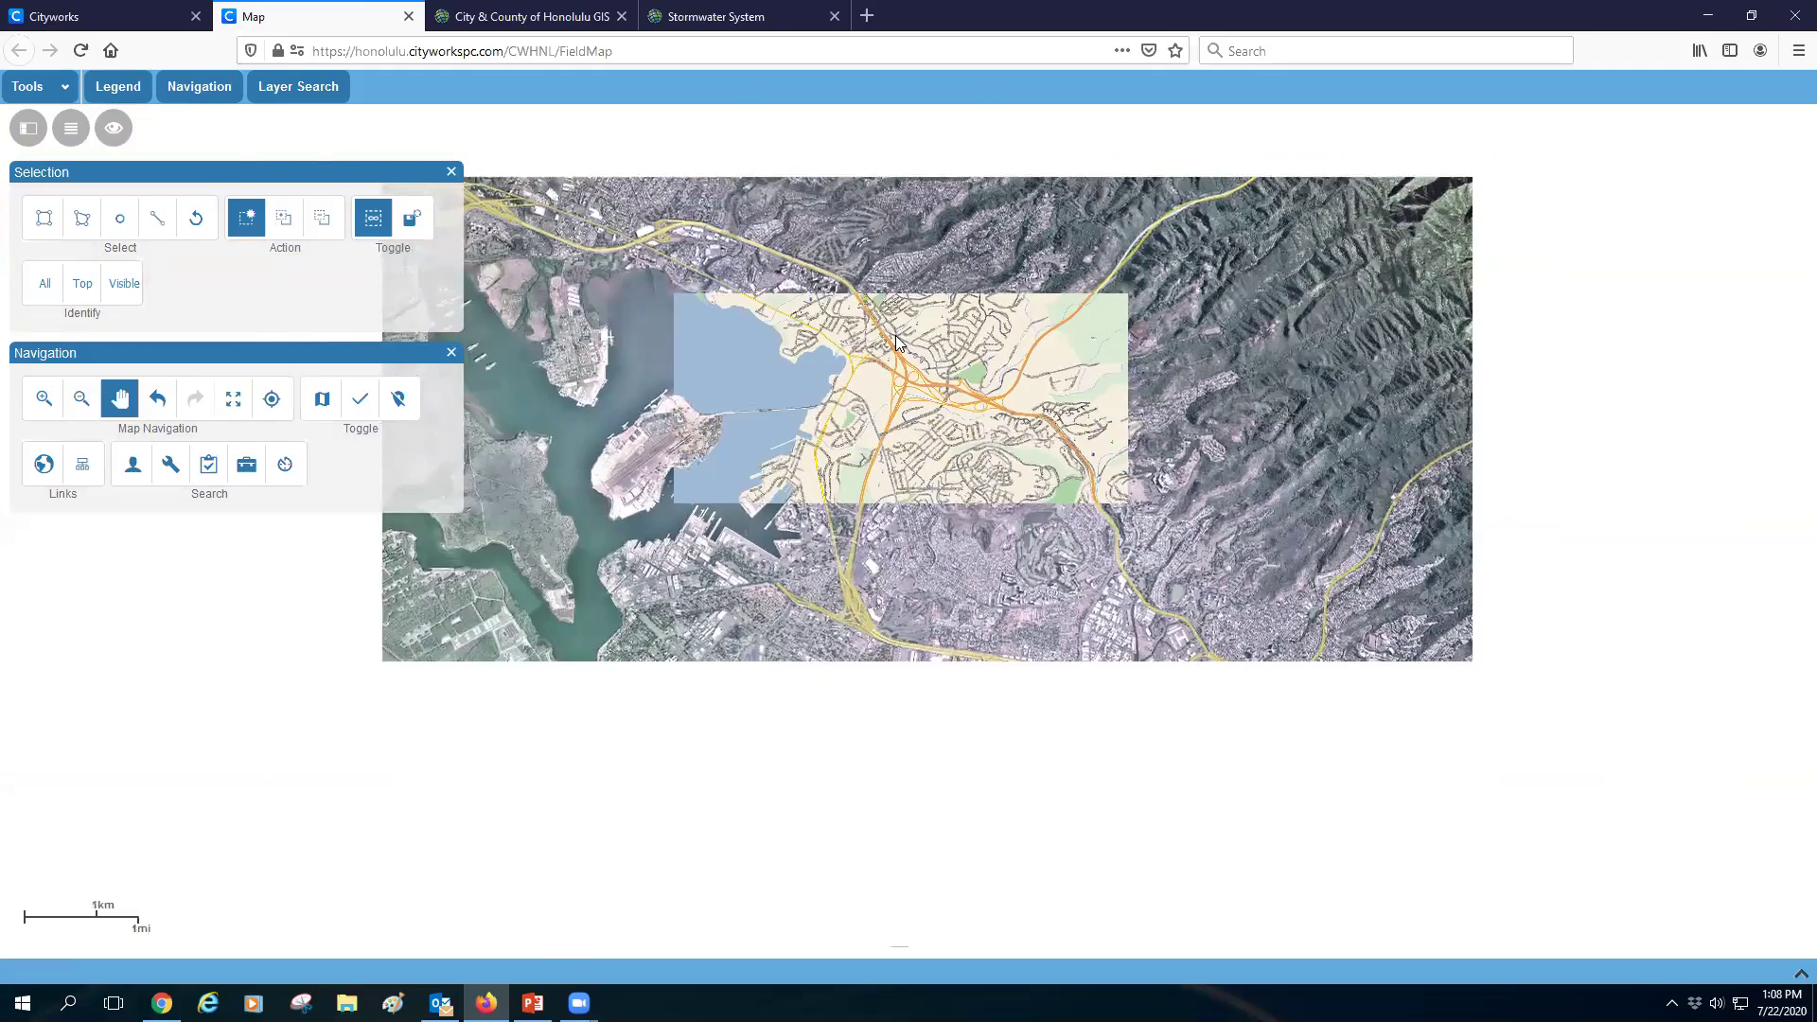
pyautogui.moveTo(895, 339); pyautogui.dragTo(1010, 548)
pyautogui.click(117, 86)
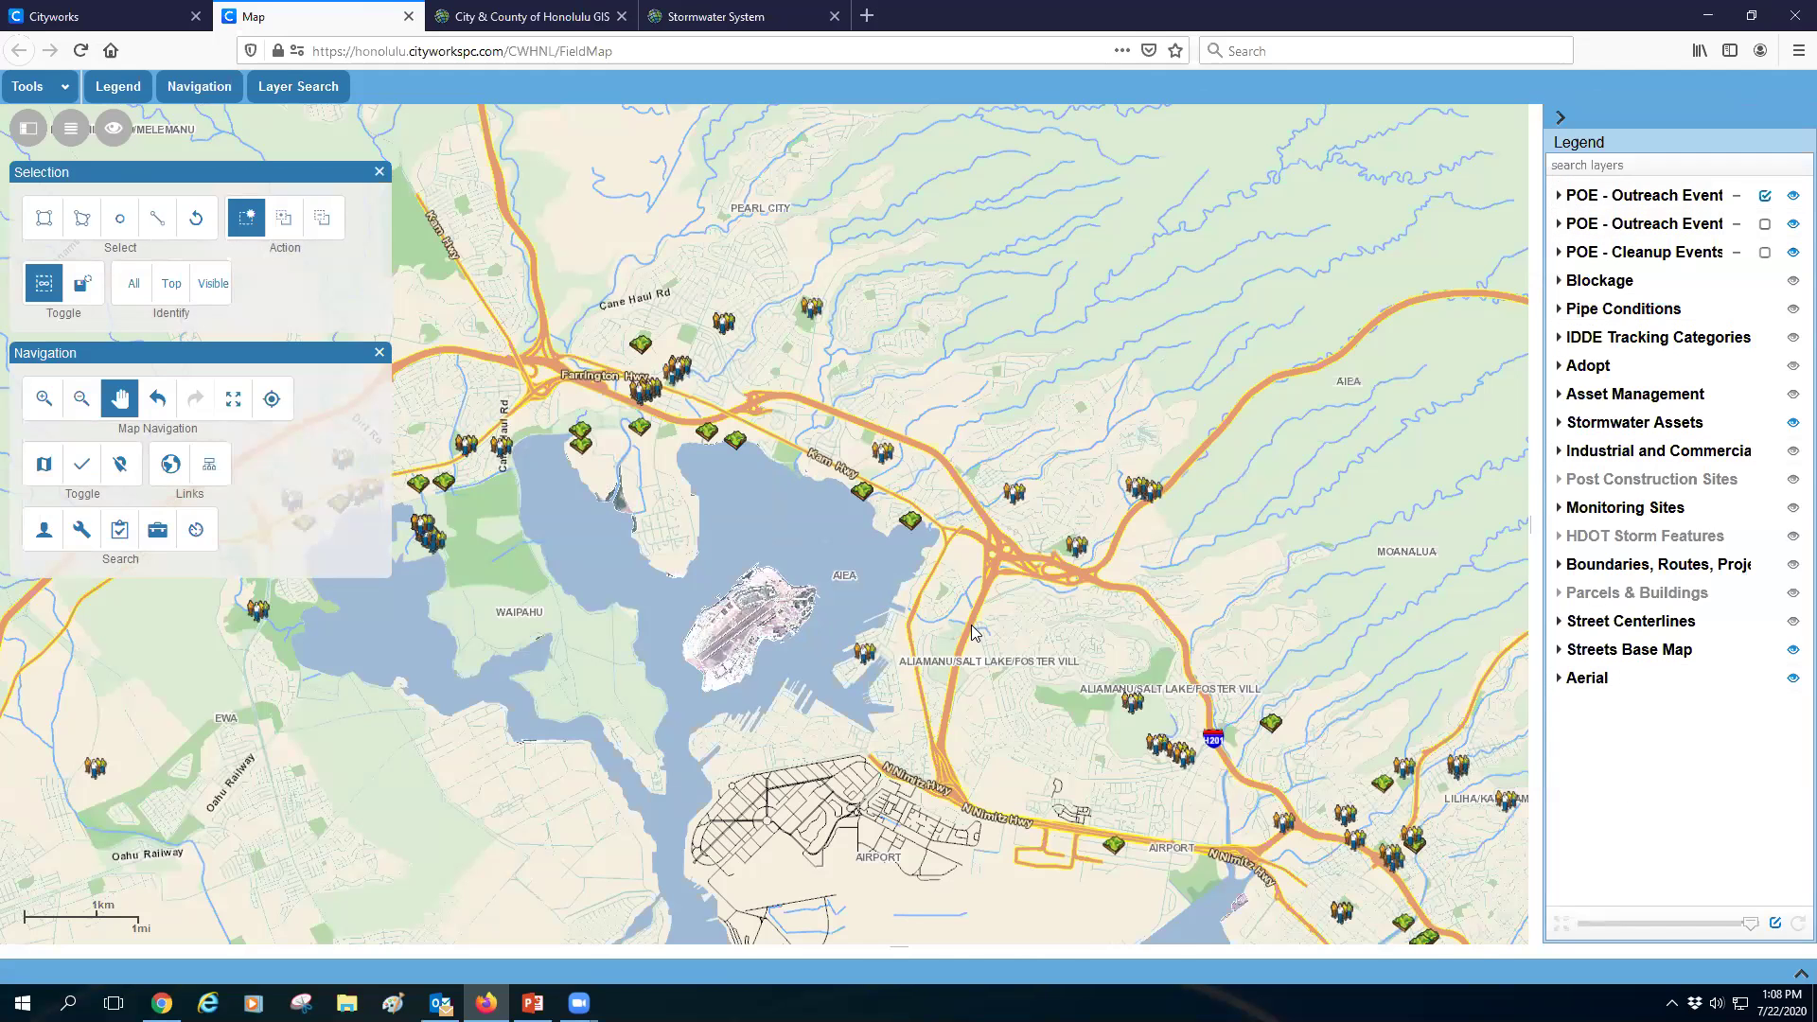
# - Pan and zoom the map from the harbor to the Waiawa stream cleanup markers at 200 m scale
pyautogui.moveTo(922, 574); pyautogui.dragTo(1169, 629)
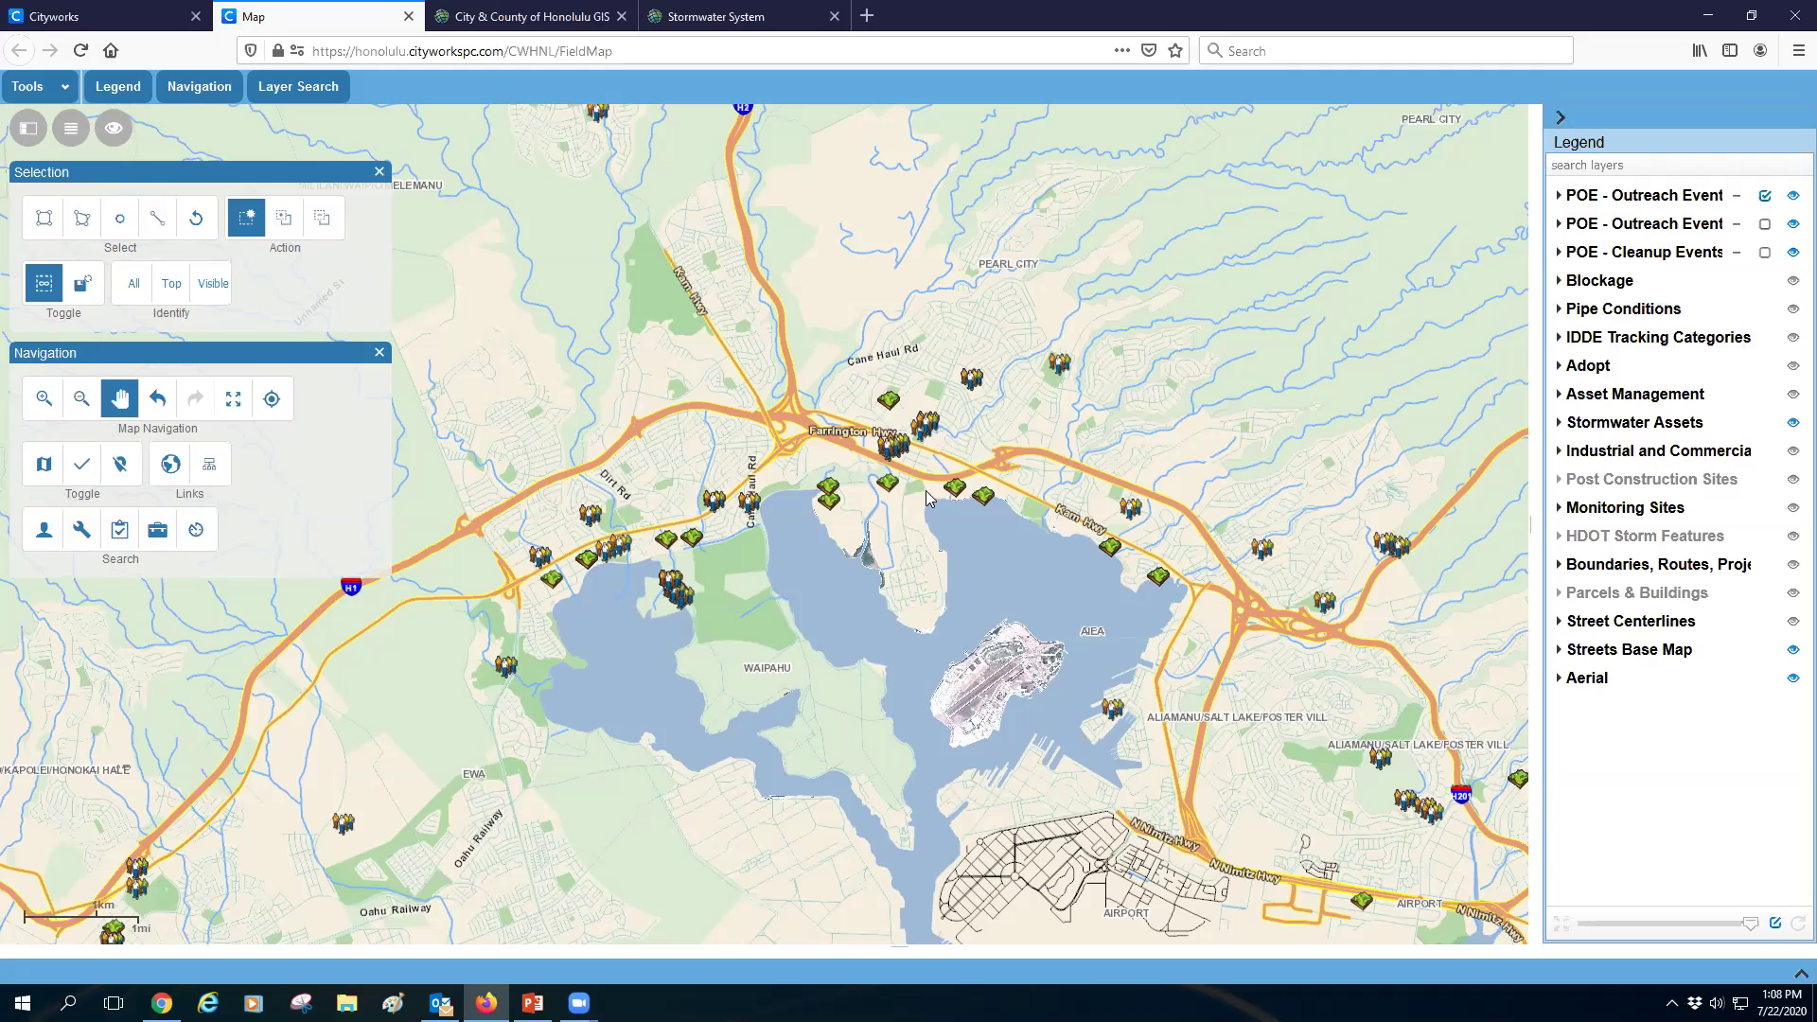
pyautogui.scroll(1, 990, 515)
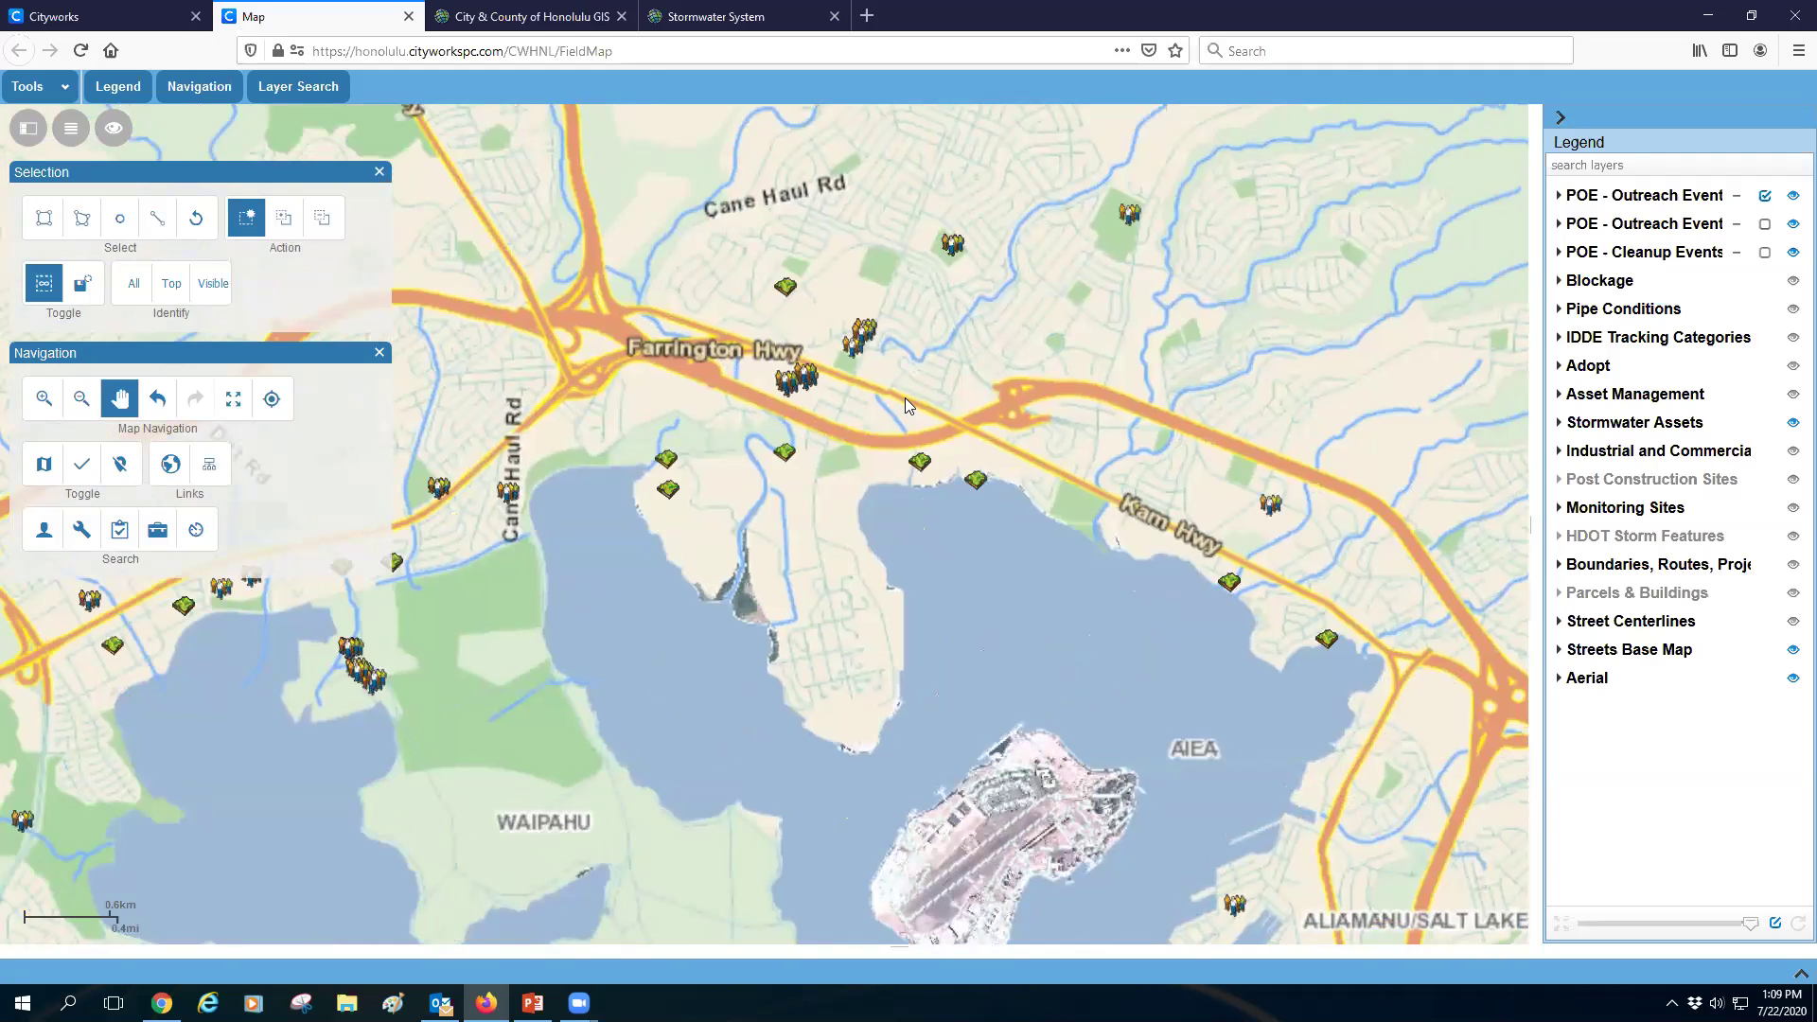
pyautogui.scroll(2, 904, 402)
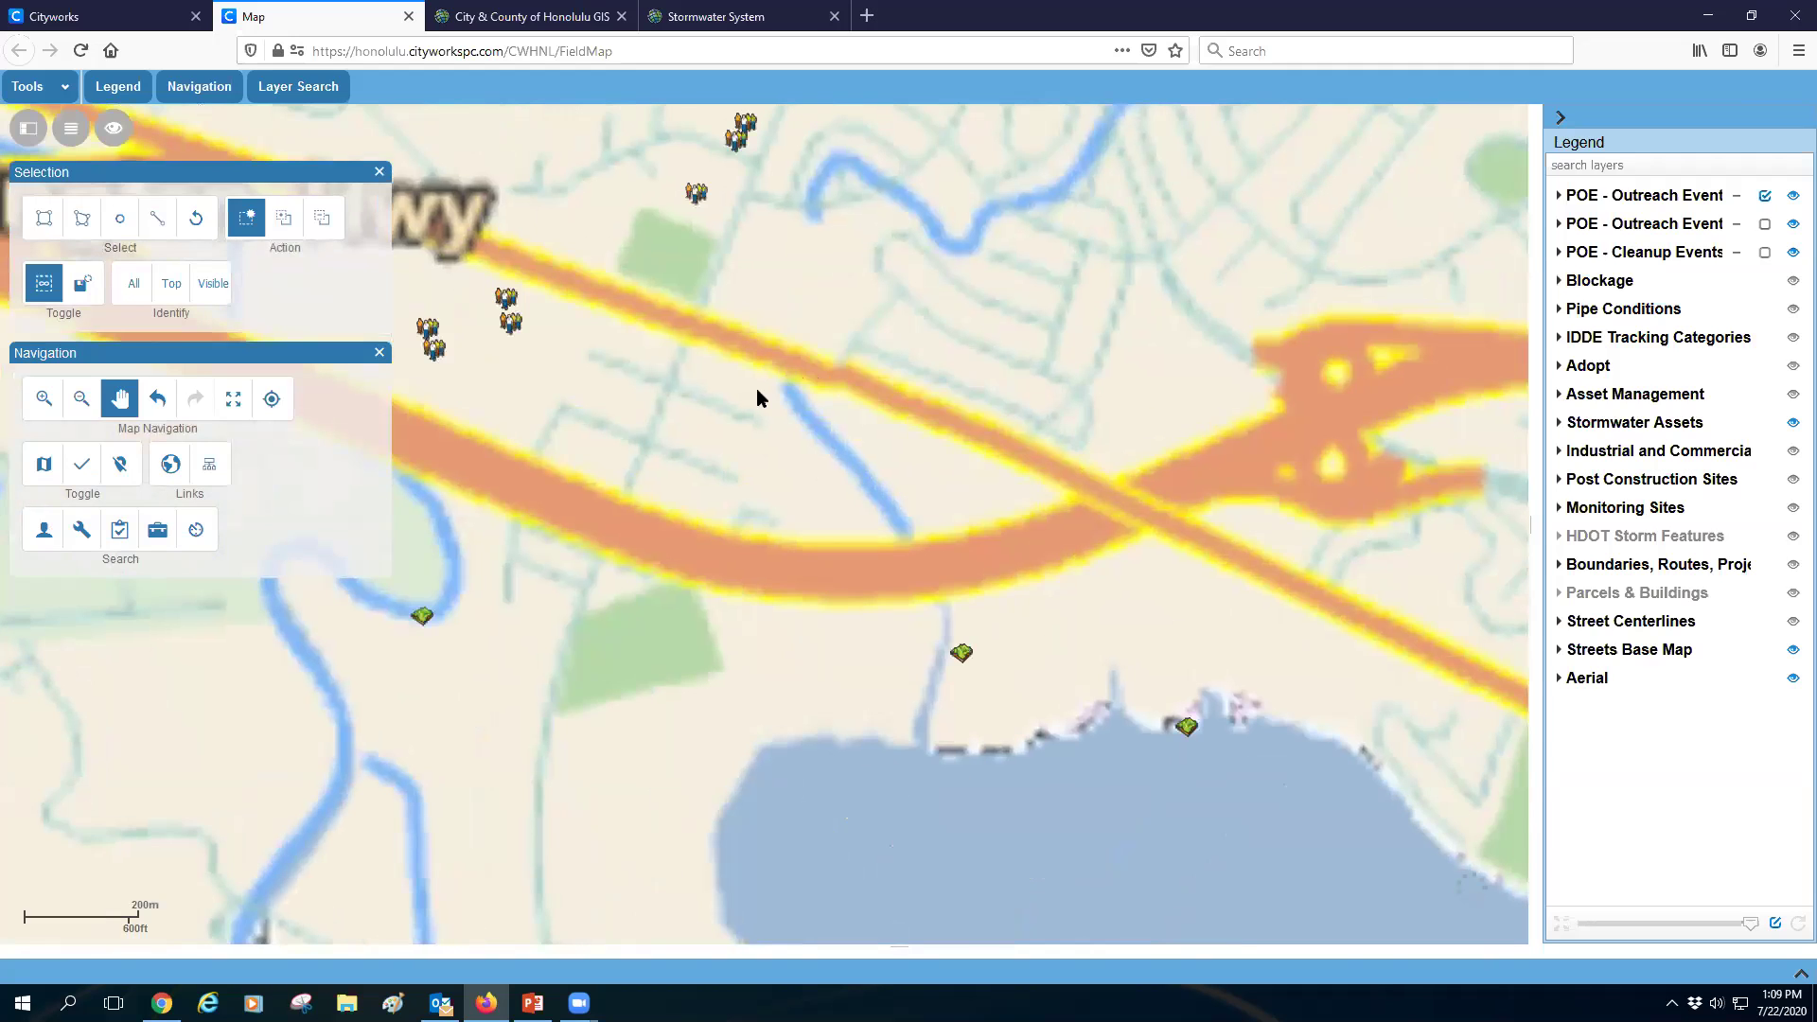
pyautogui.moveTo(757, 390); pyautogui.dragTo(1022, 423)
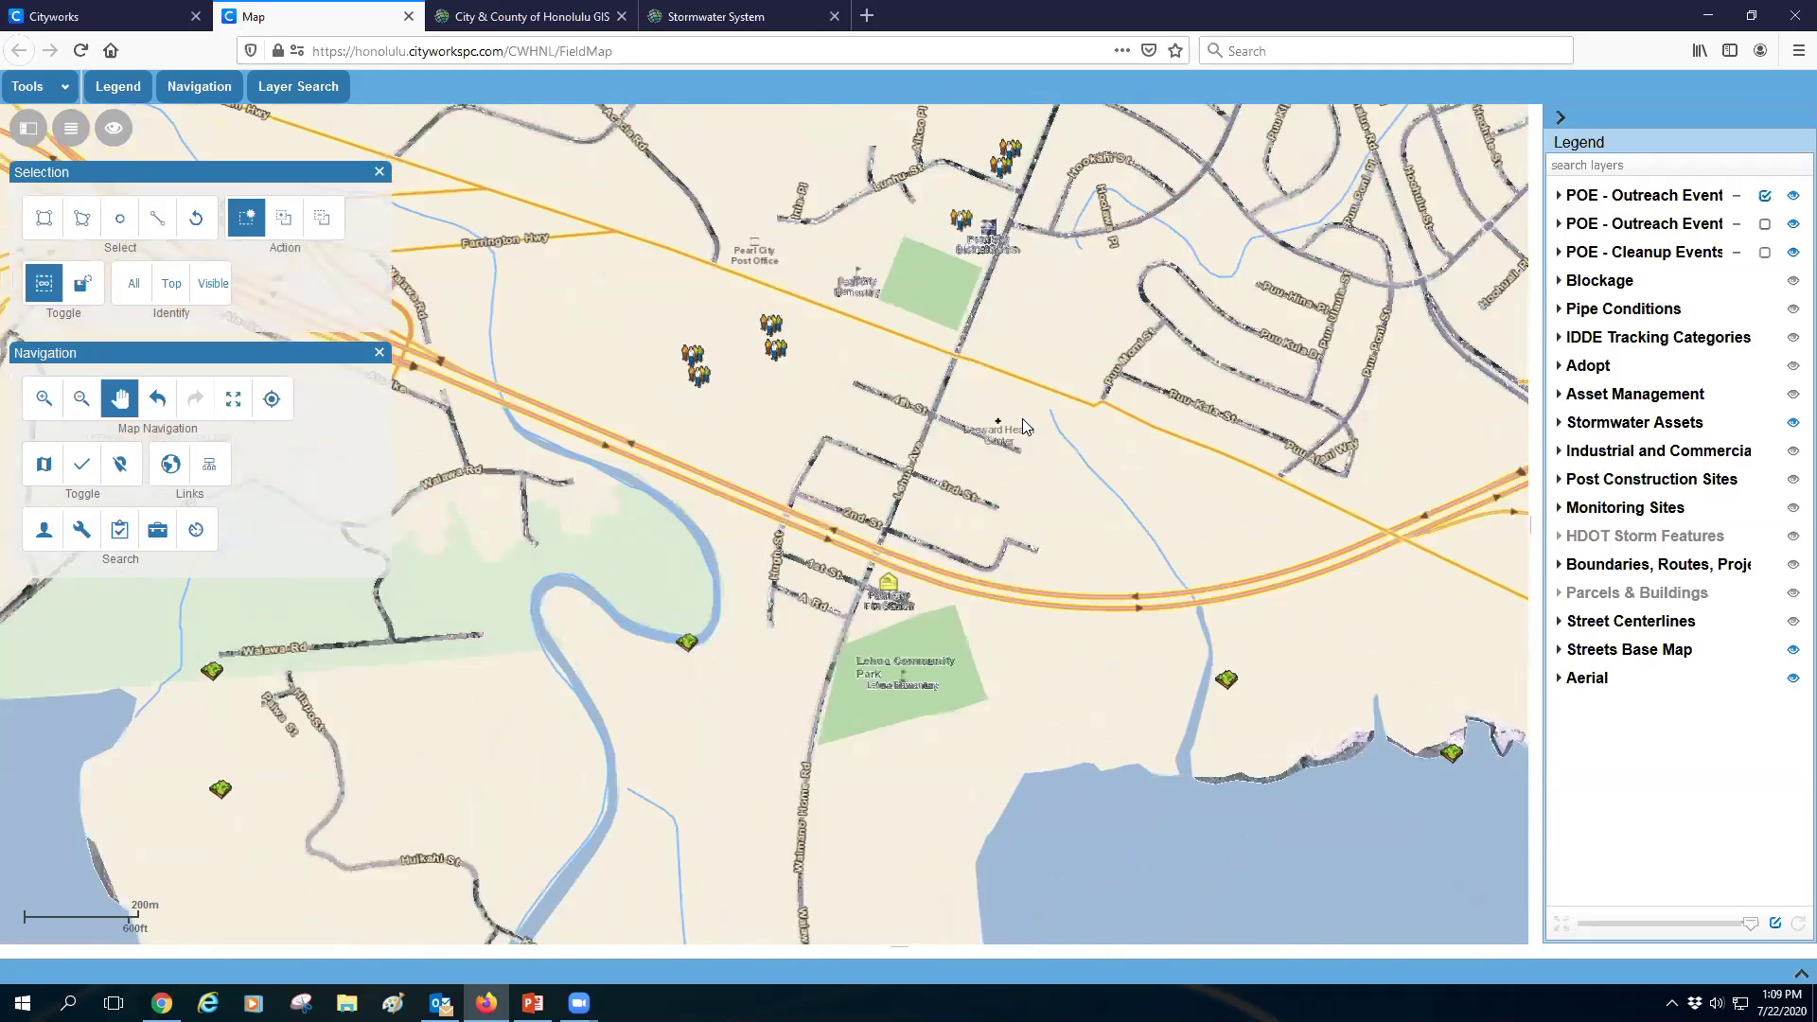
pyautogui.scroll(1, 704, 377)
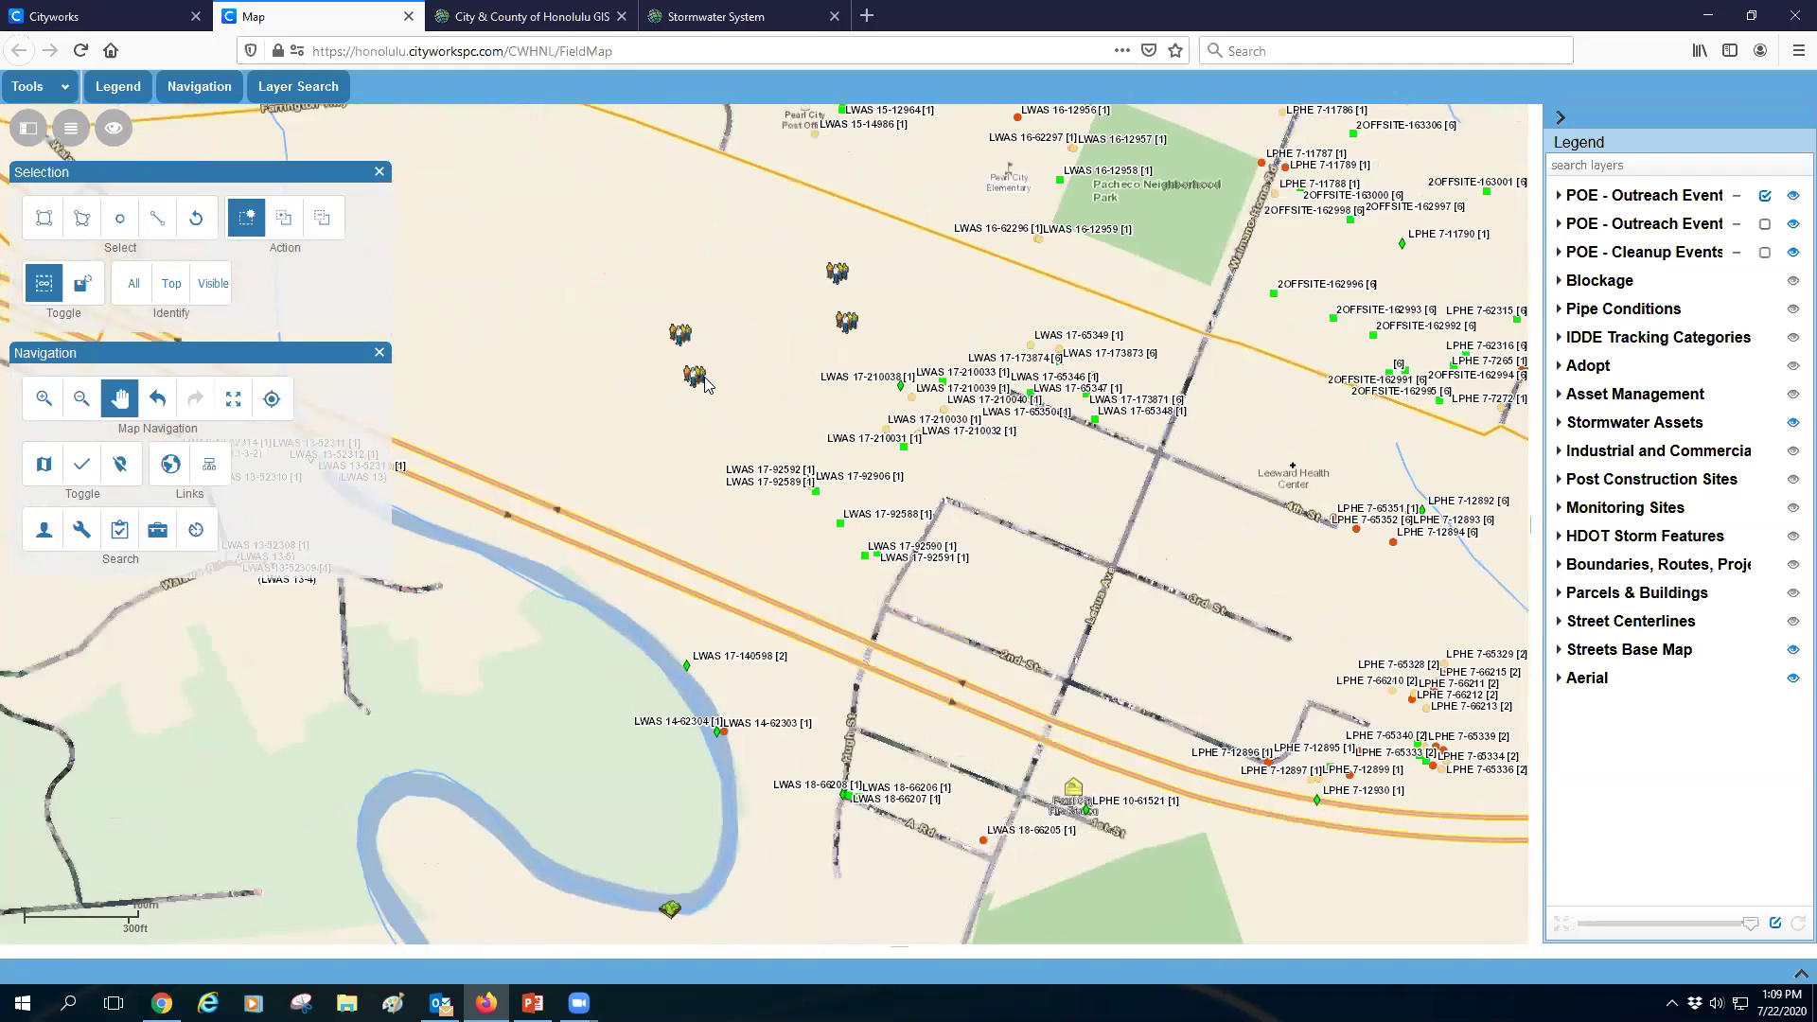
pyautogui.scroll(1, 704, 376)
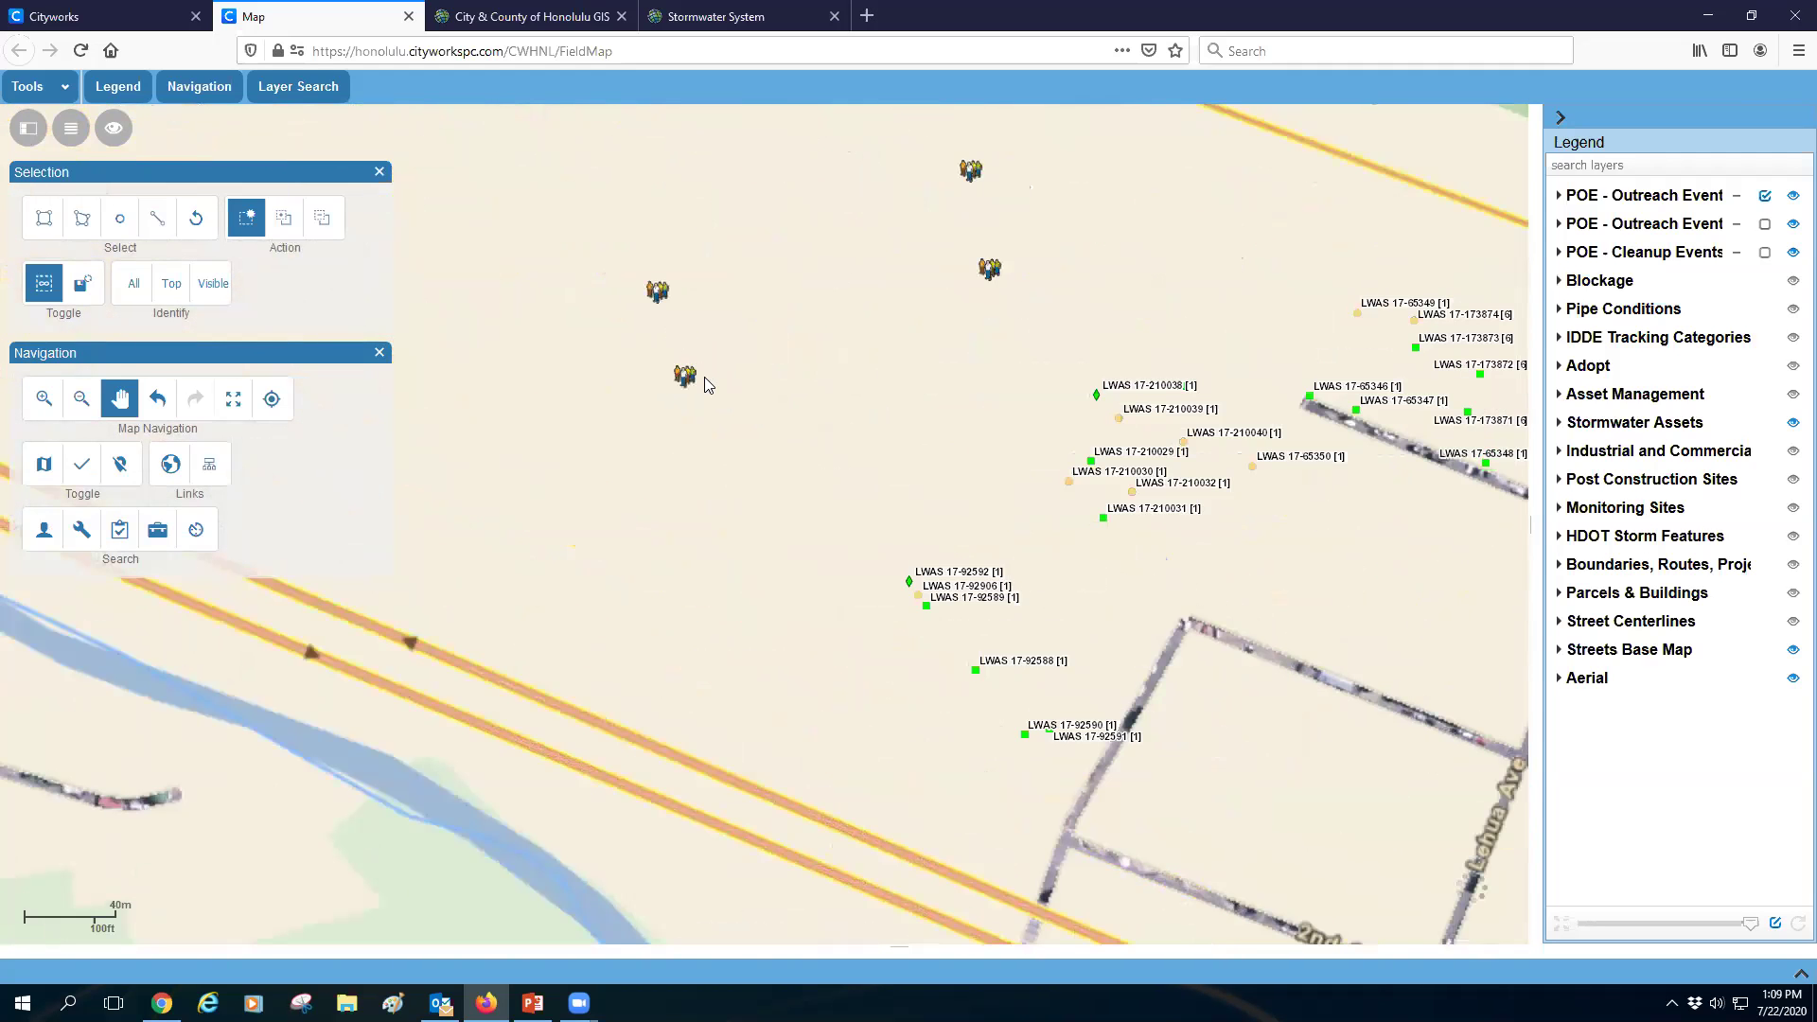
pyautogui.scroll(-1, 704, 377)
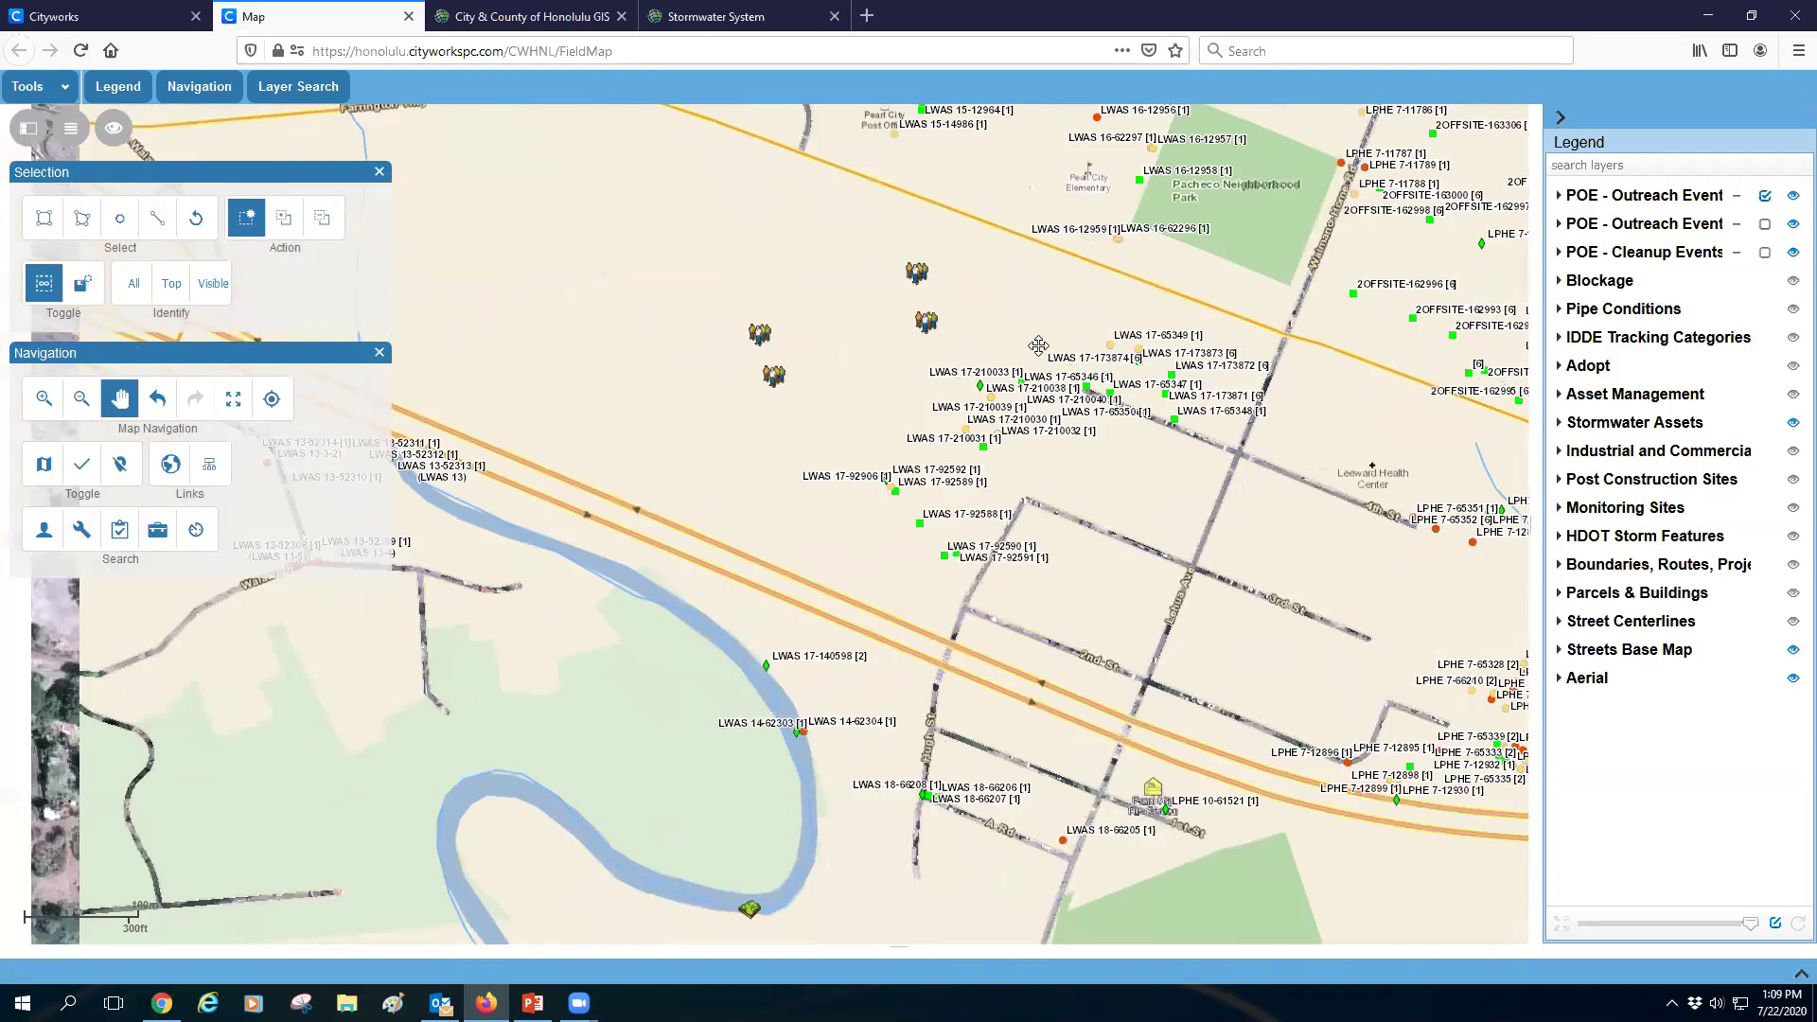
pyautogui.moveTo(626, 410); pyautogui.dragTo(991, 432)
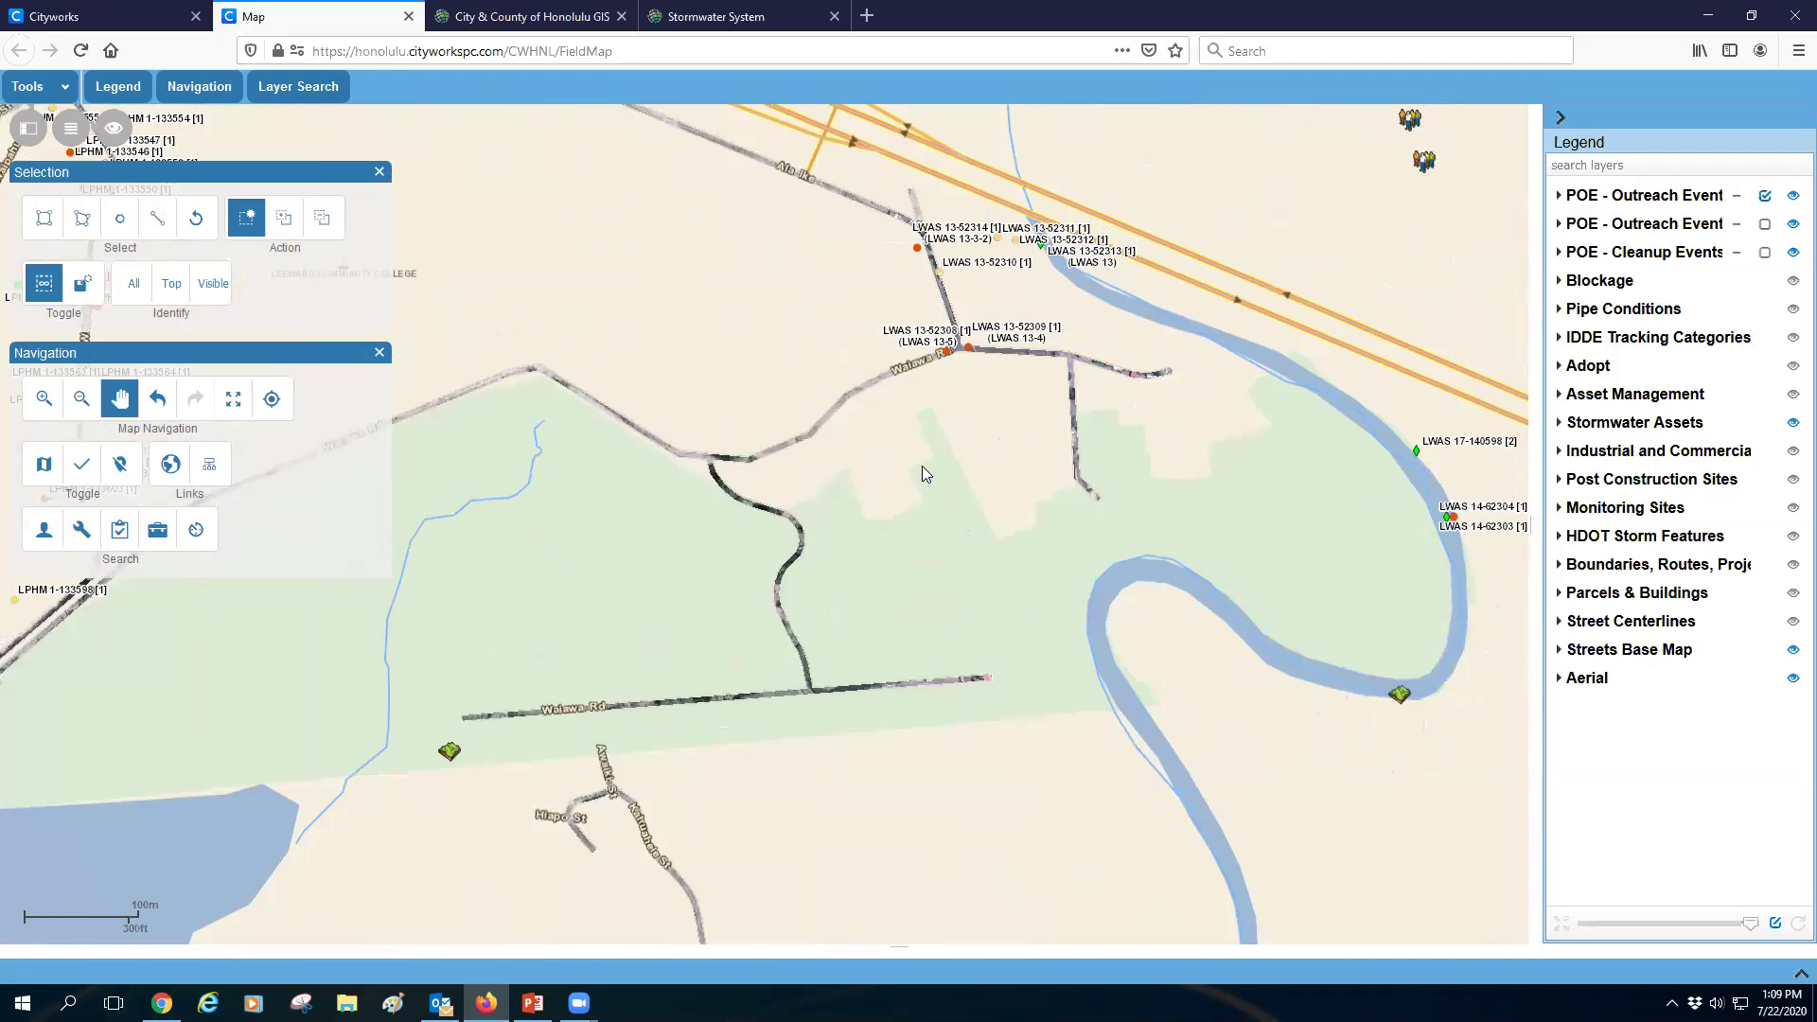
pyautogui.scroll(-2, 945, 451)
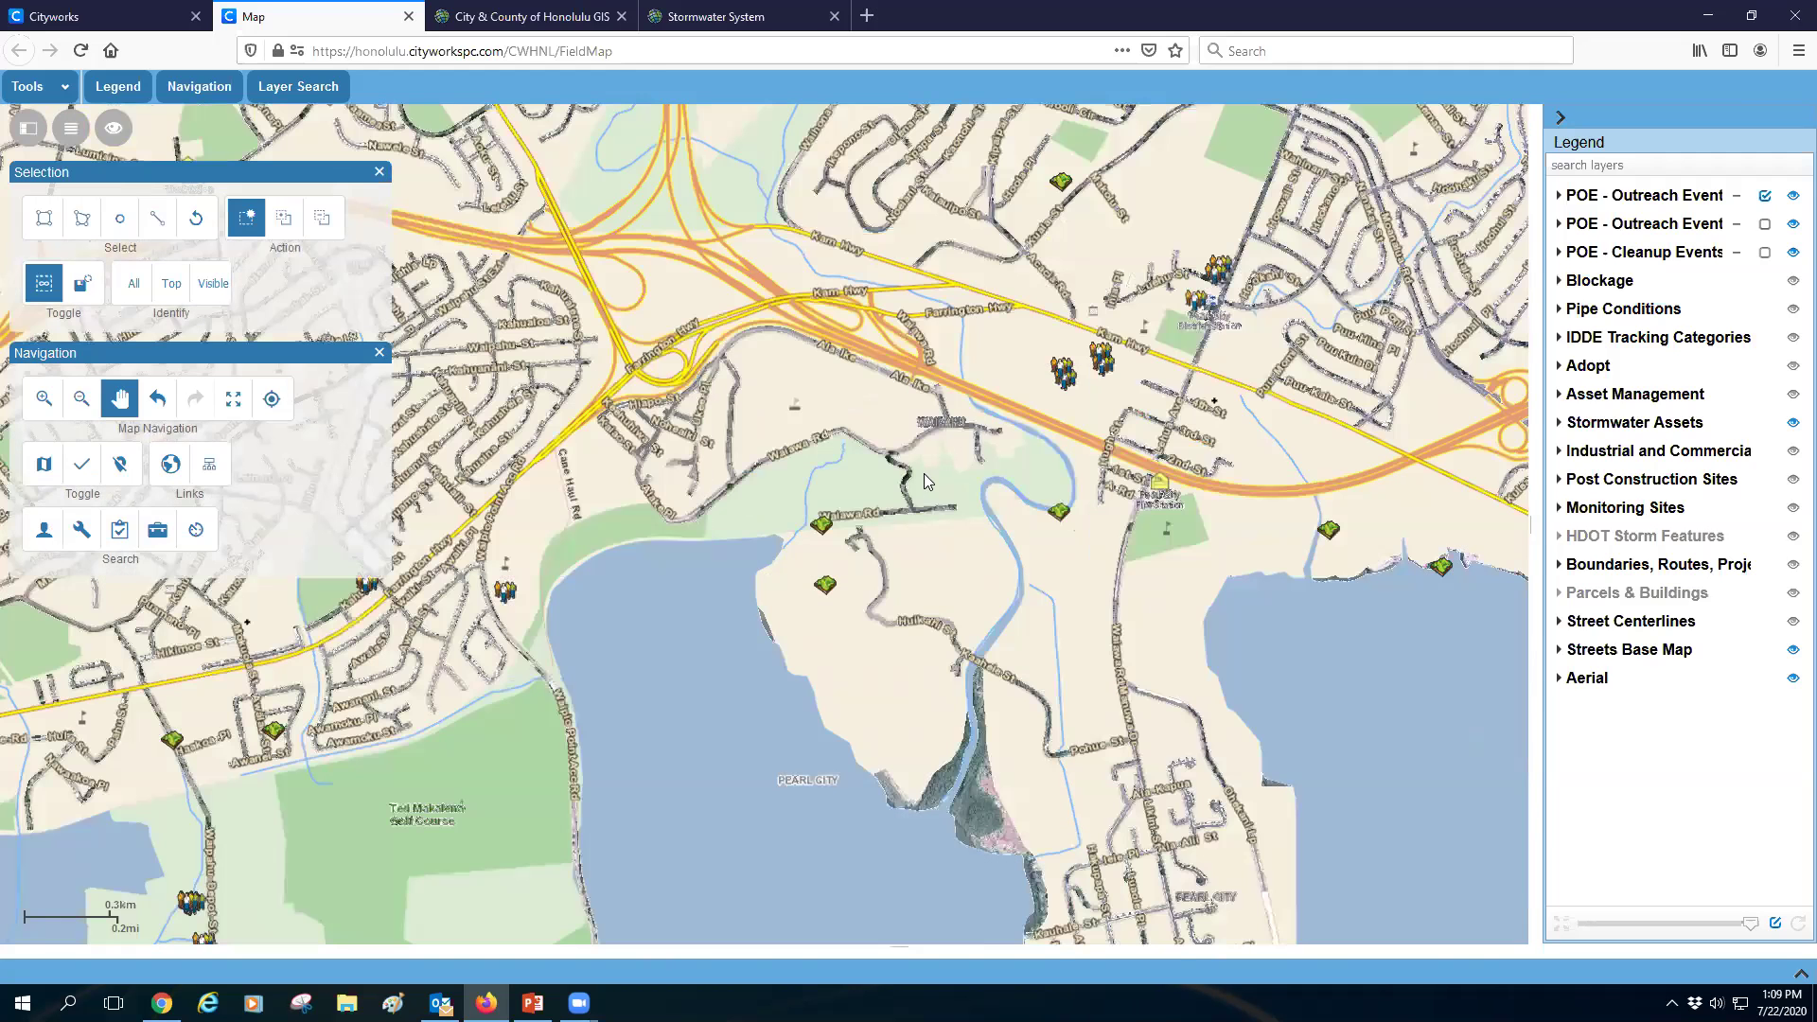
pyautogui.moveTo(1021, 549); pyautogui.dragTo(914, 468)
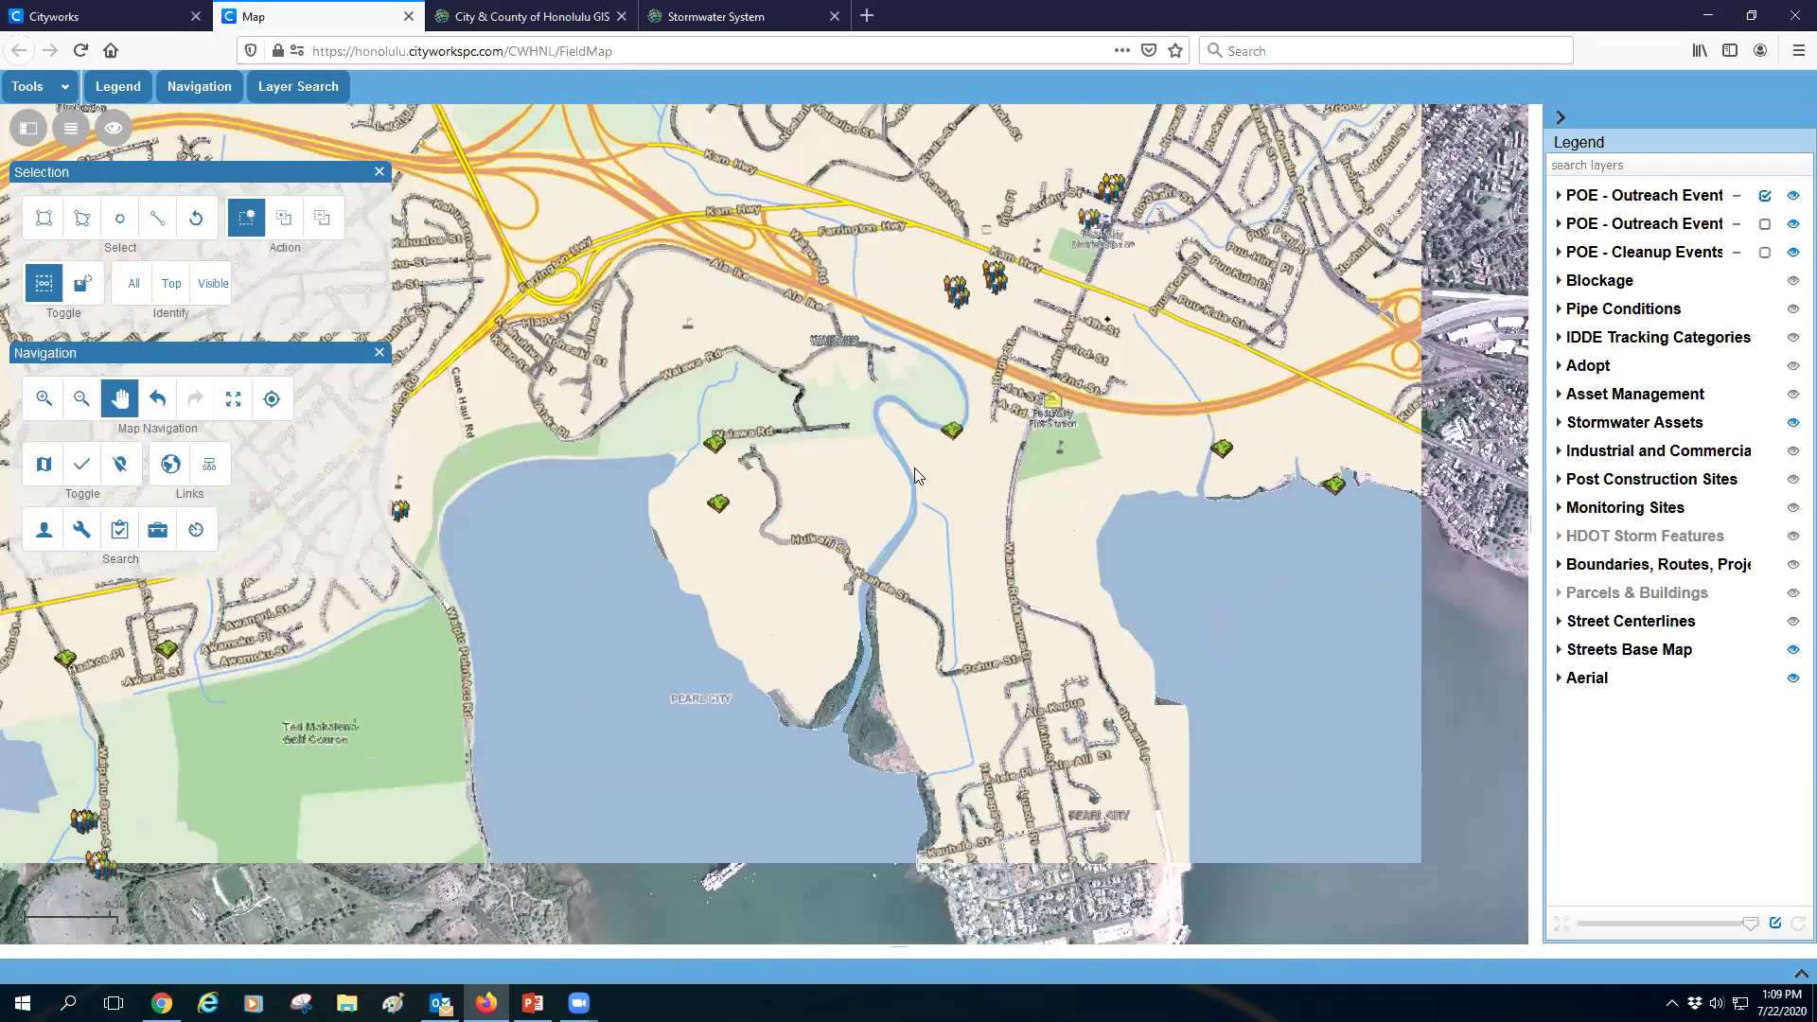
pyautogui.scroll(1, 914, 468)
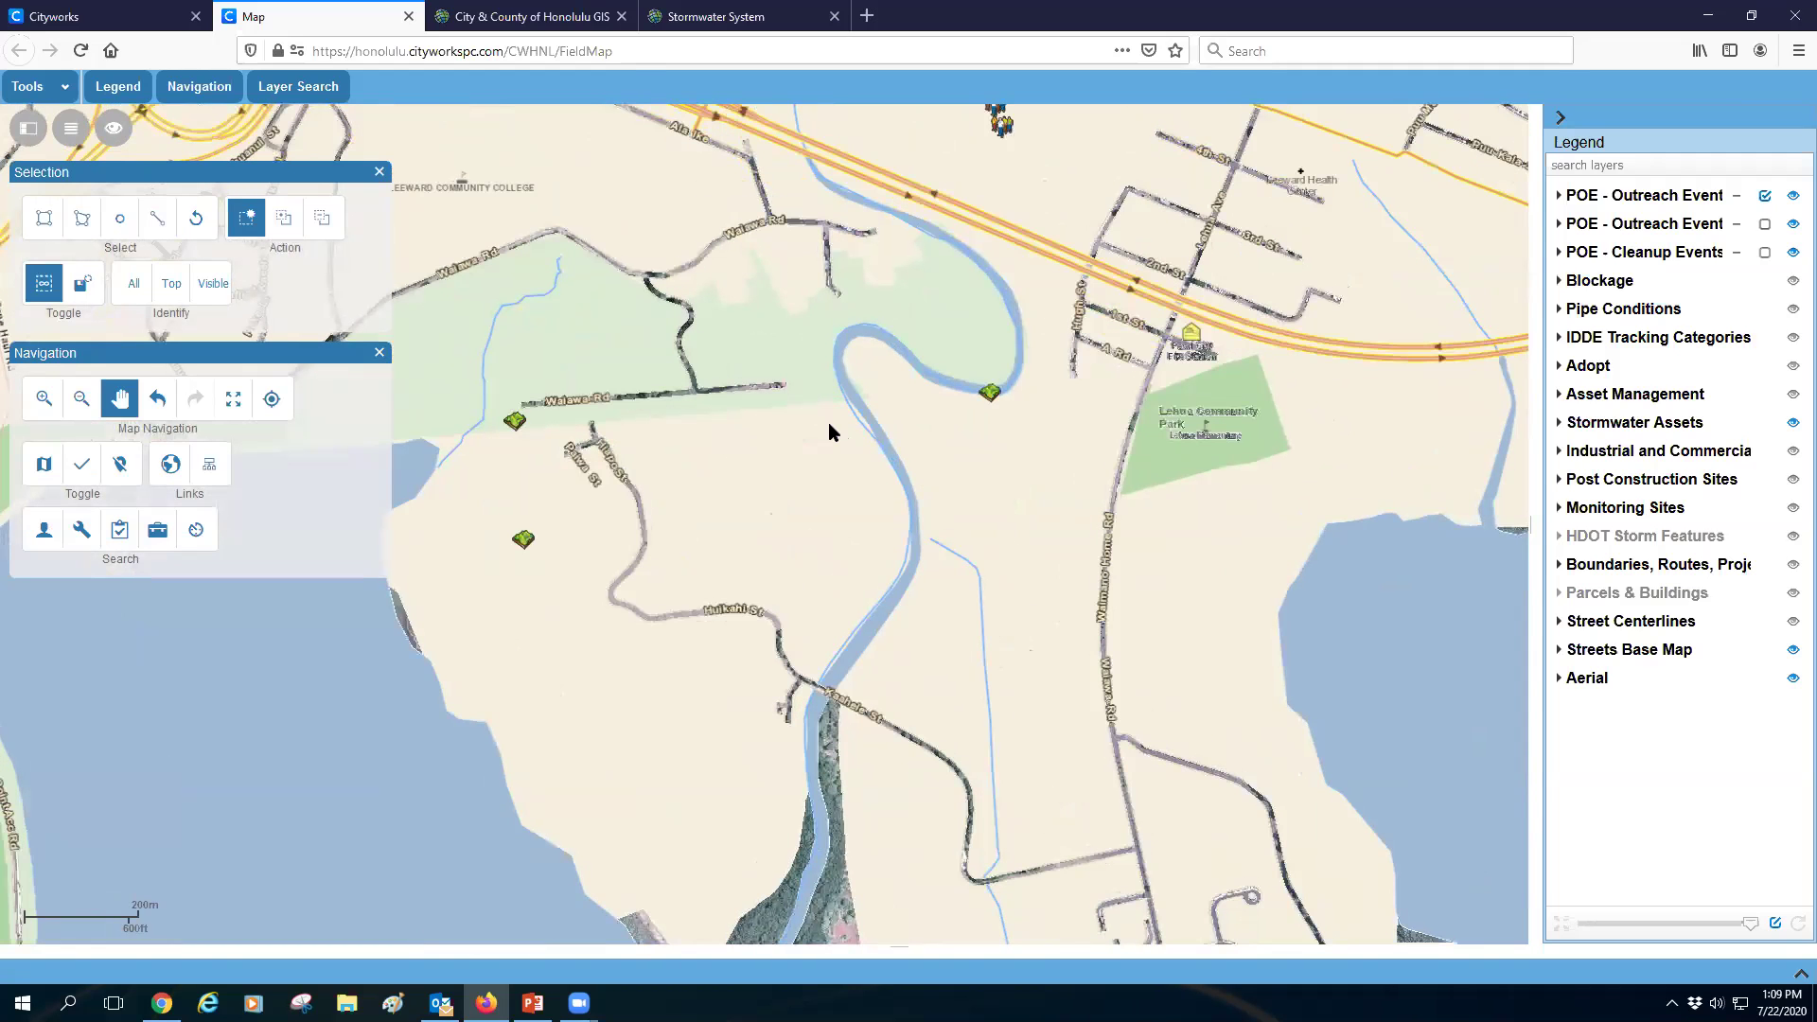
# - Open Clean Up work order 1339 from its map marker, review it, and return to the dashboard
pyautogui.click(991, 395)
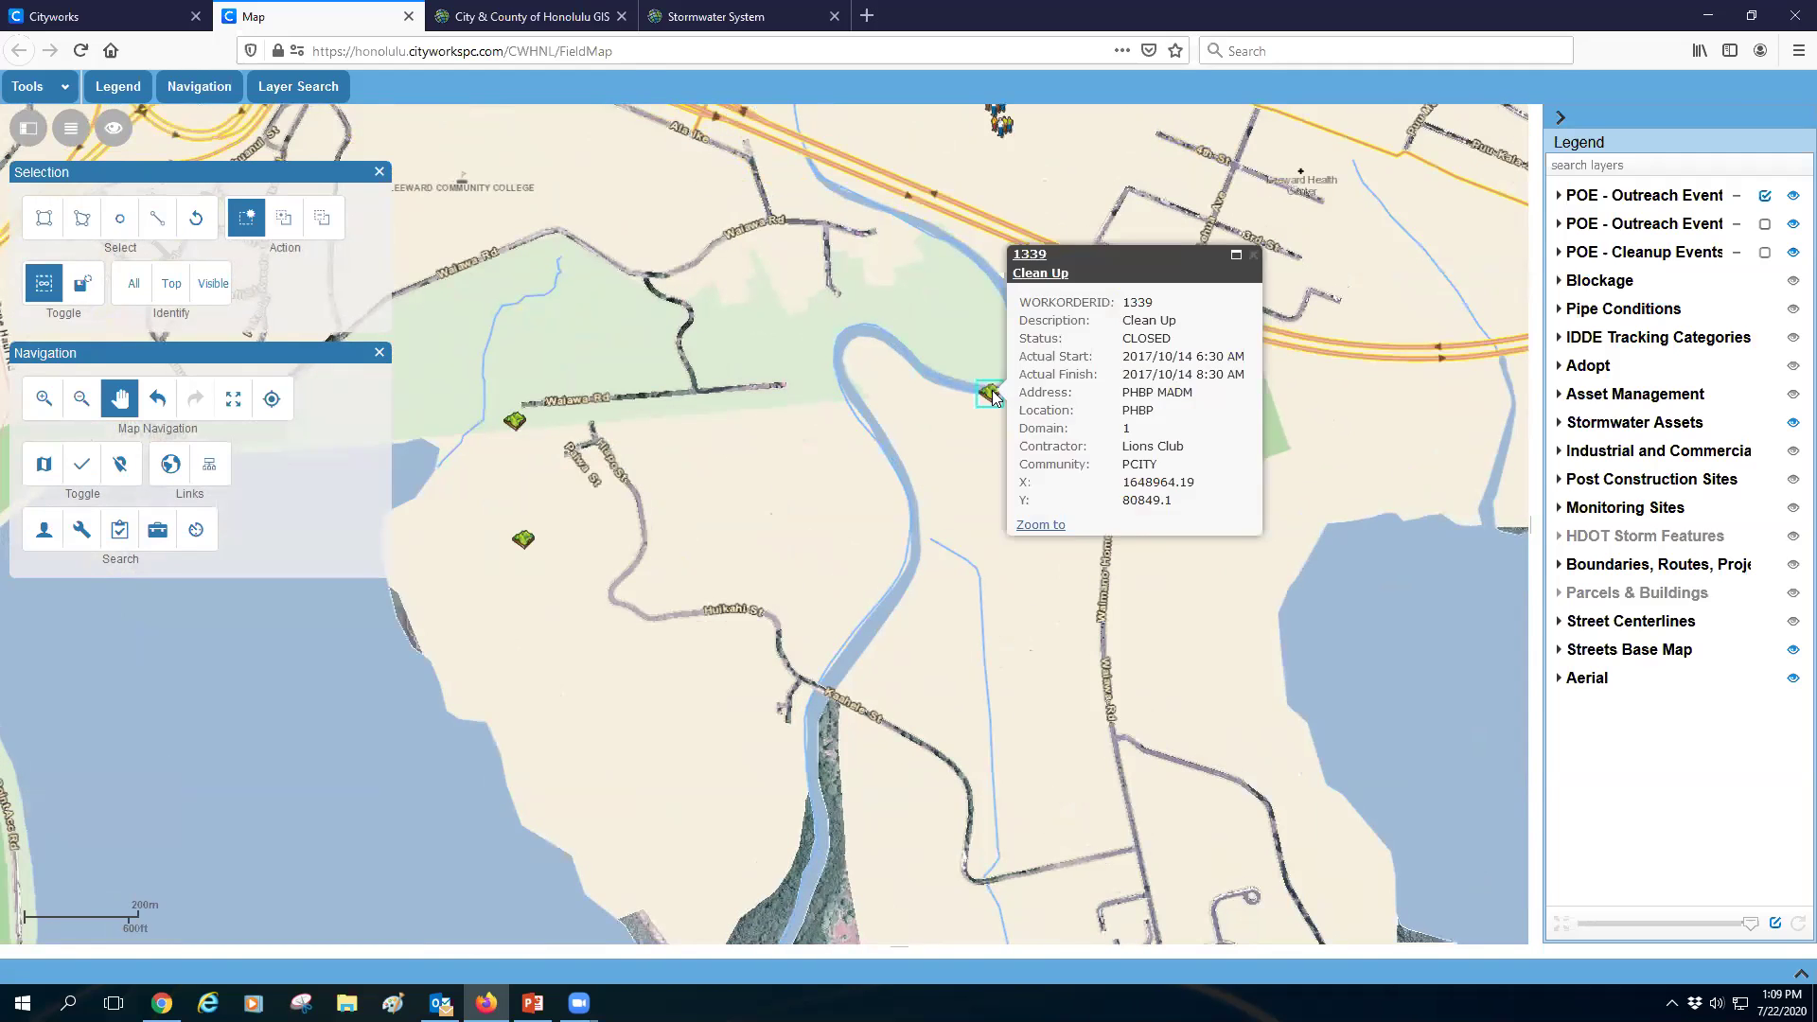
pyautogui.click(1040, 273)
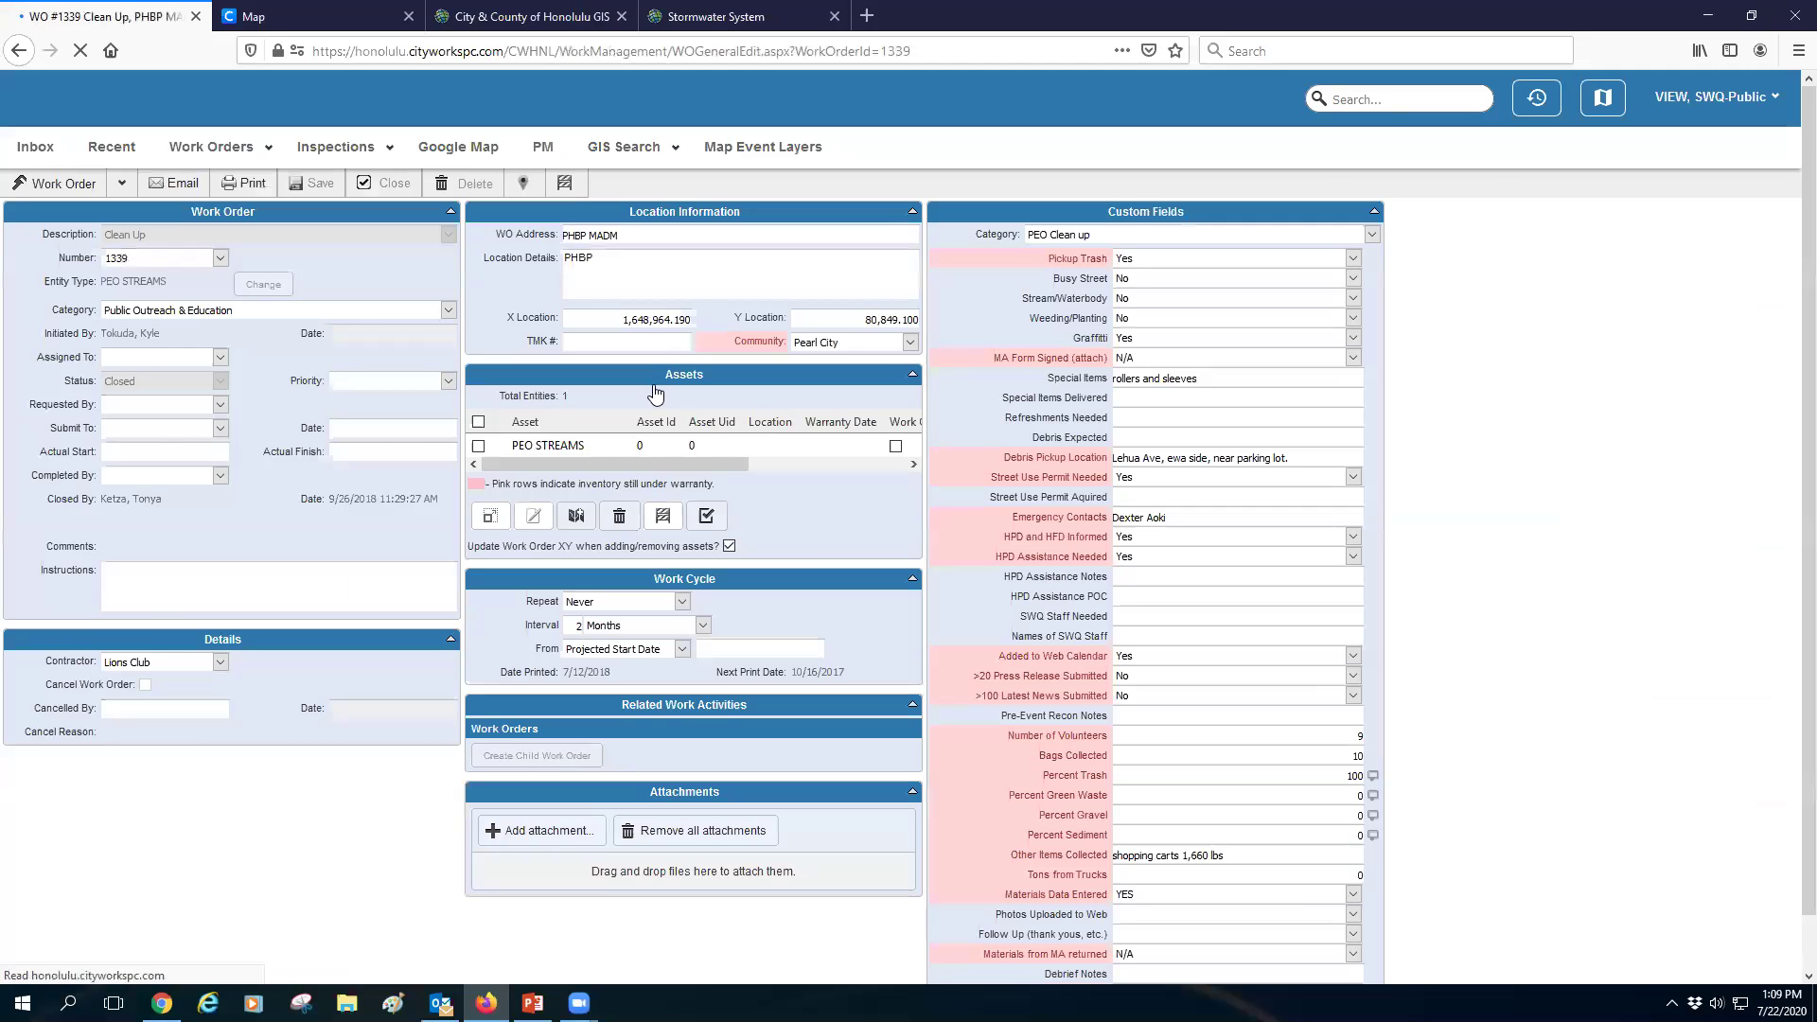
pyautogui.scroll(-1, 662, 398)
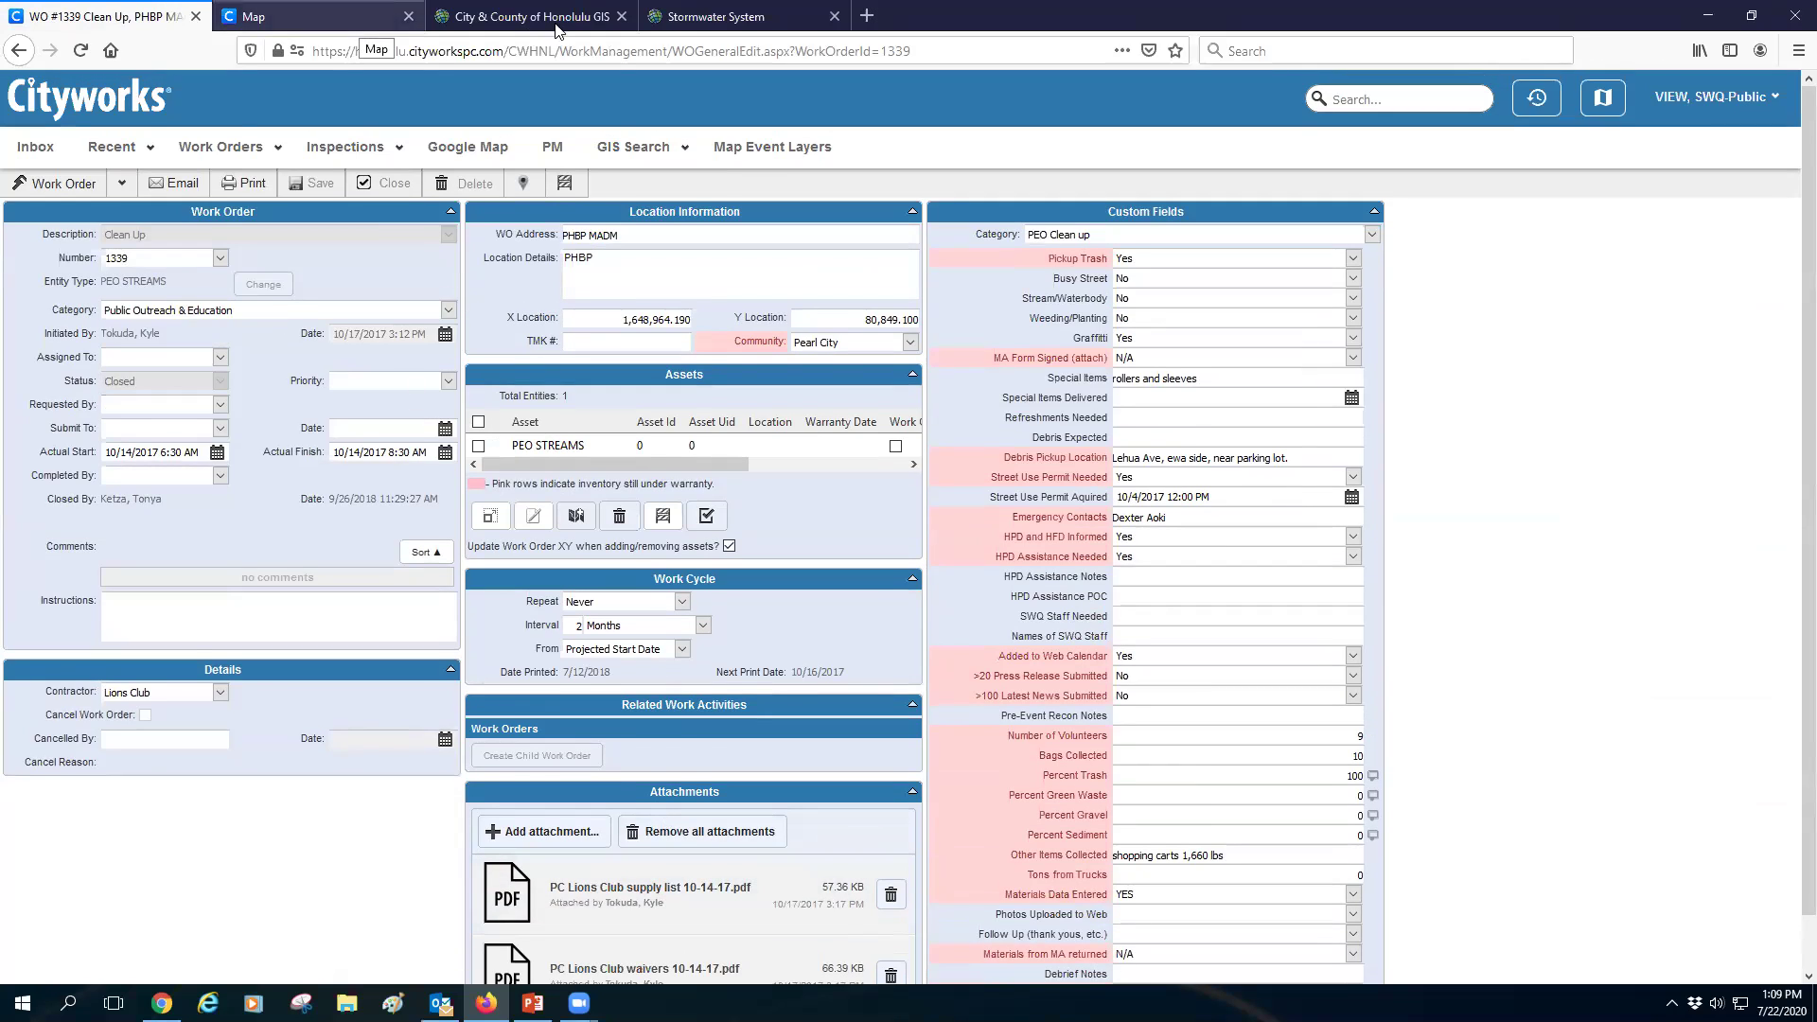
pyautogui.click(18, 50)
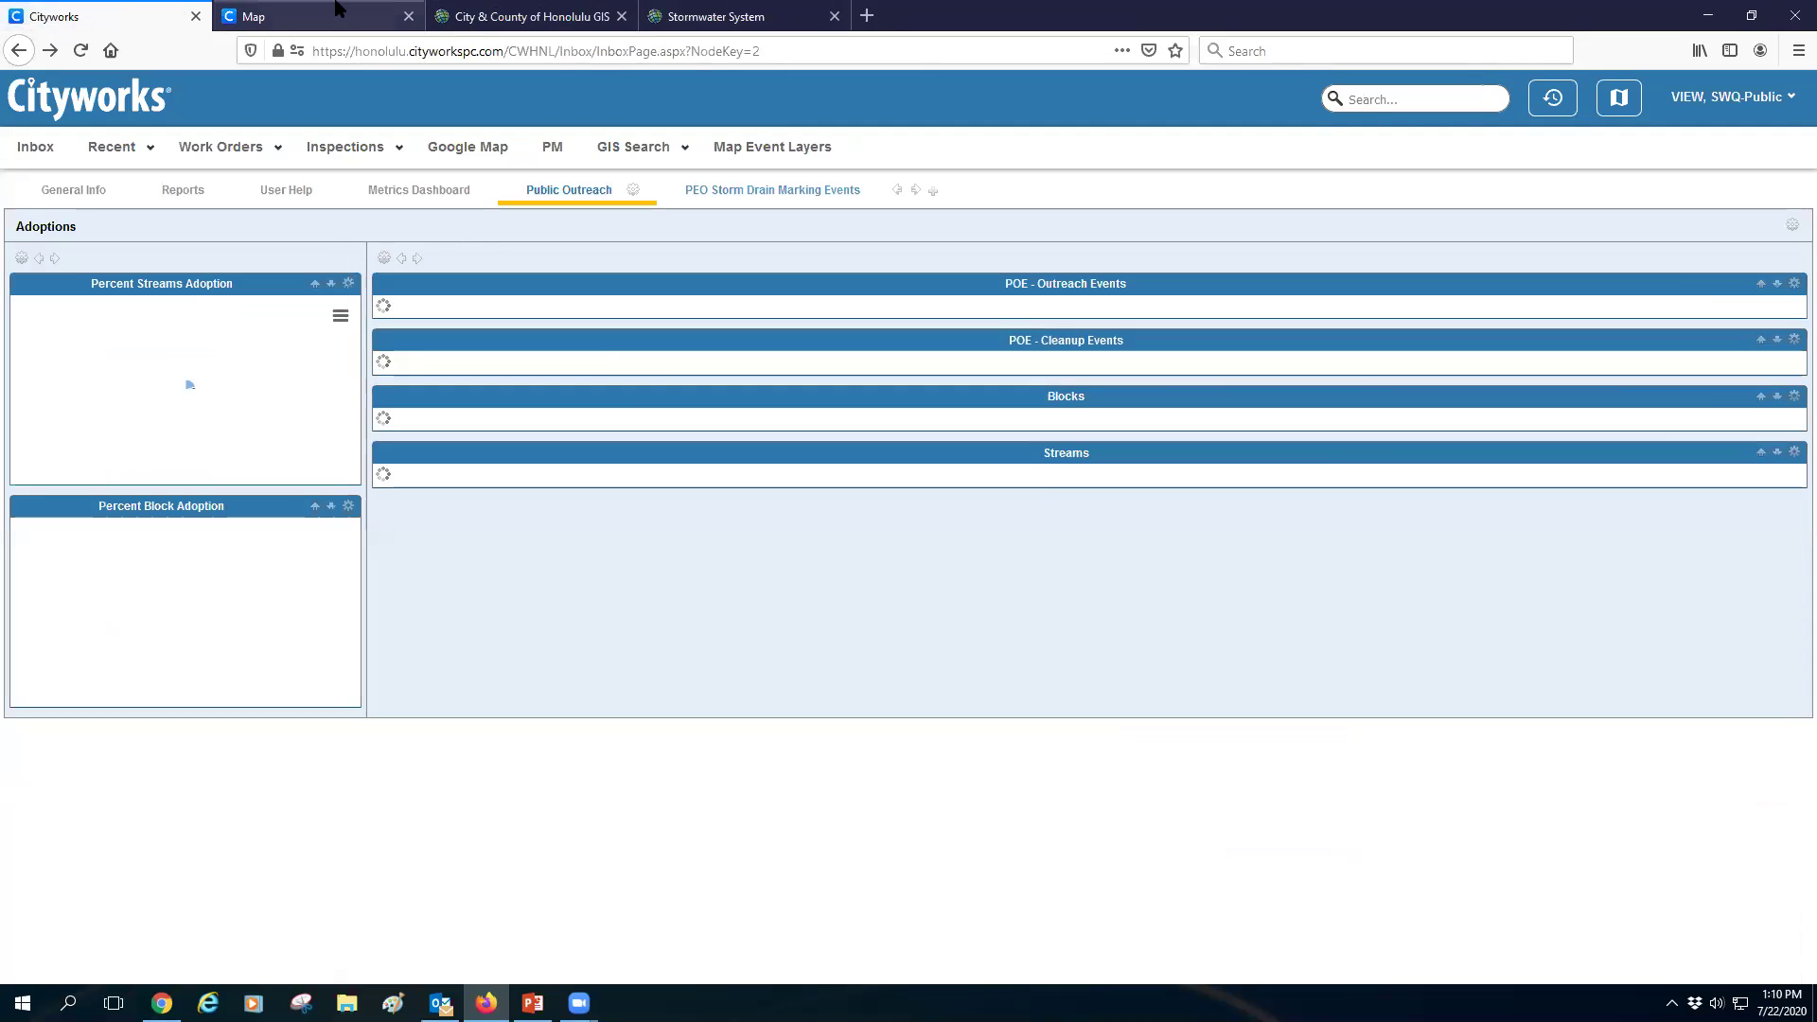
# - Dismiss the work order 1339 popup and zoom in around Pacheco Neighborhood Park and Pearl City District Station
pyautogui.click(341, 17)
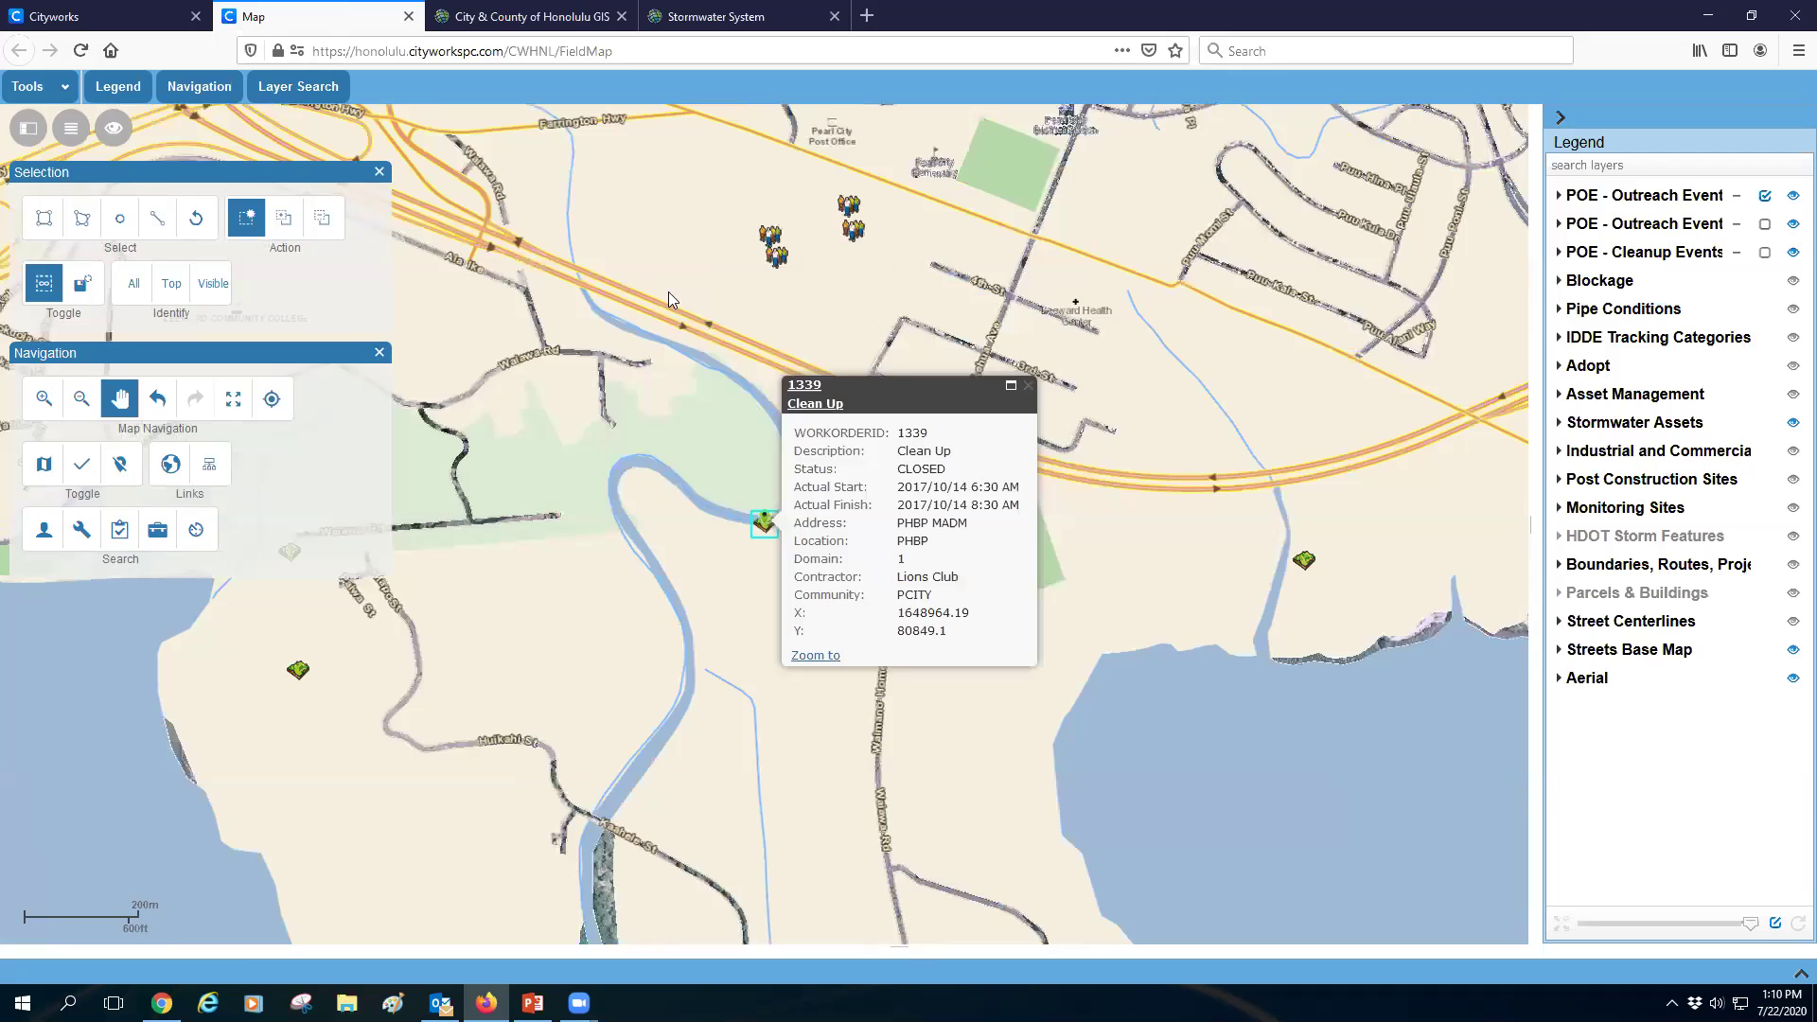
pyautogui.click(1028, 385)
pyautogui.moveTo(791, 353); pyautogui.dragTo(248, 495)
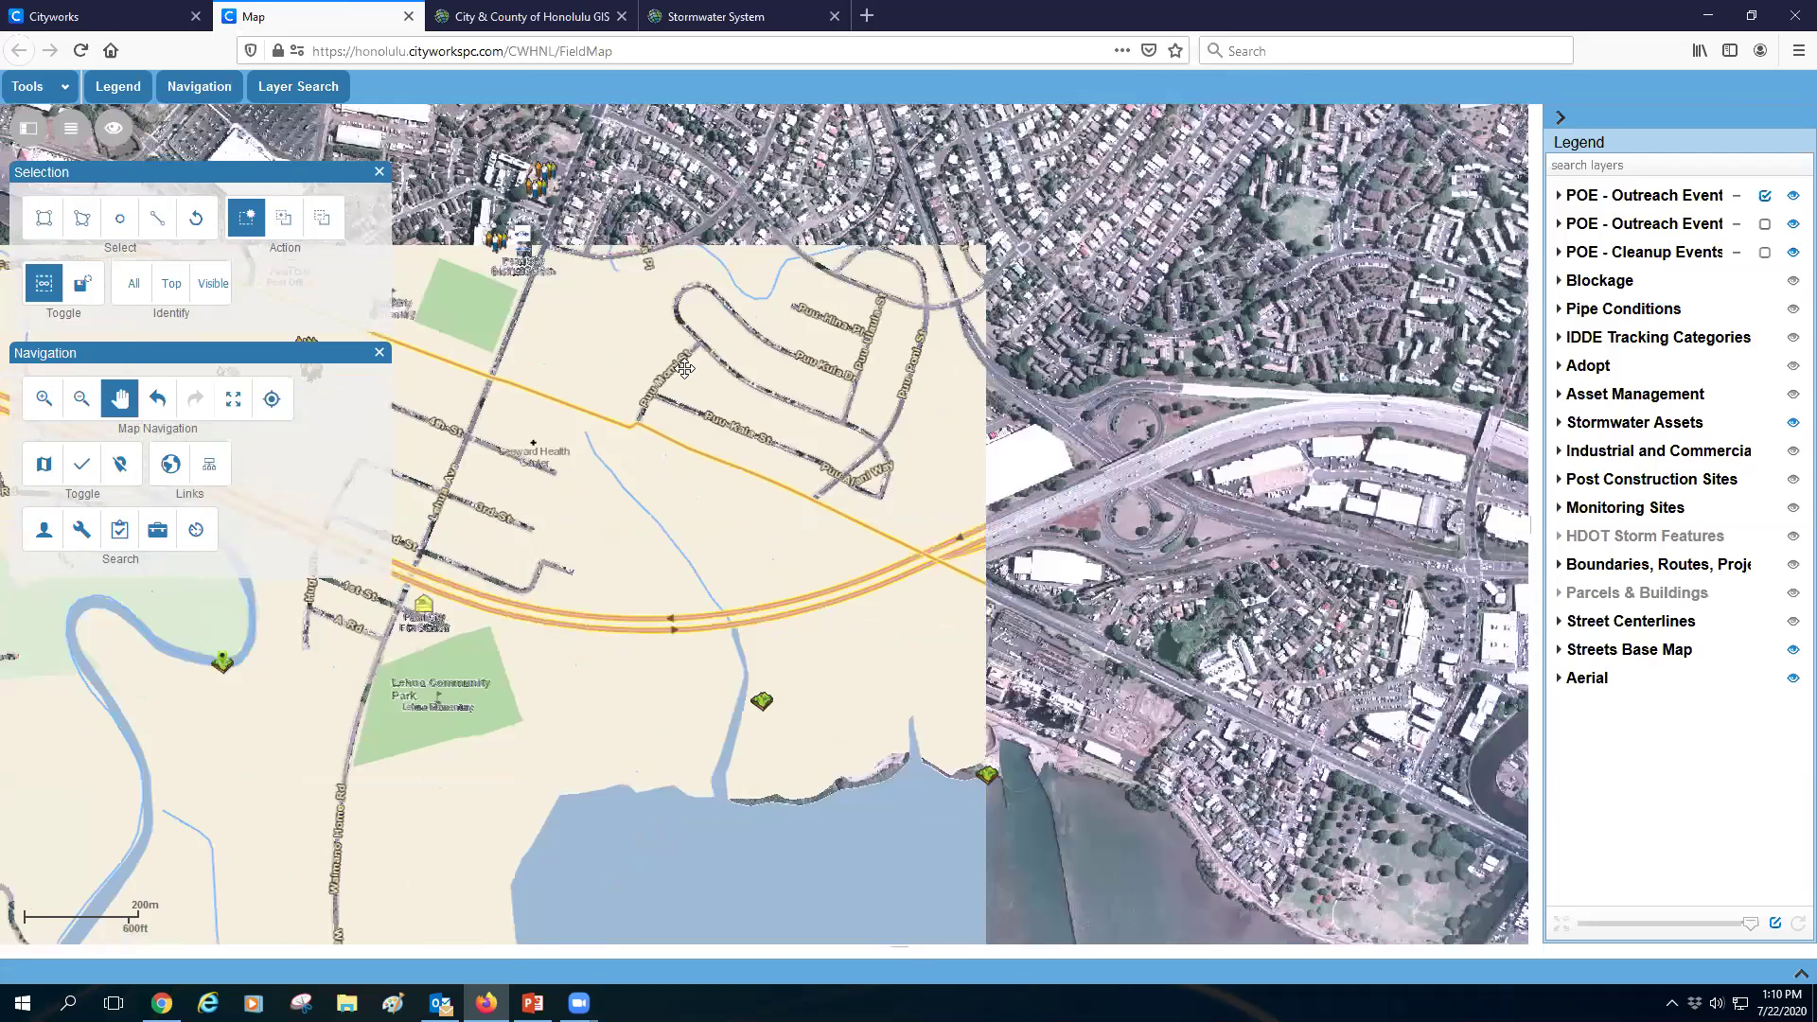
pyautogui.moveTo(686, 369); pyautogui.dragTo(577, 304)
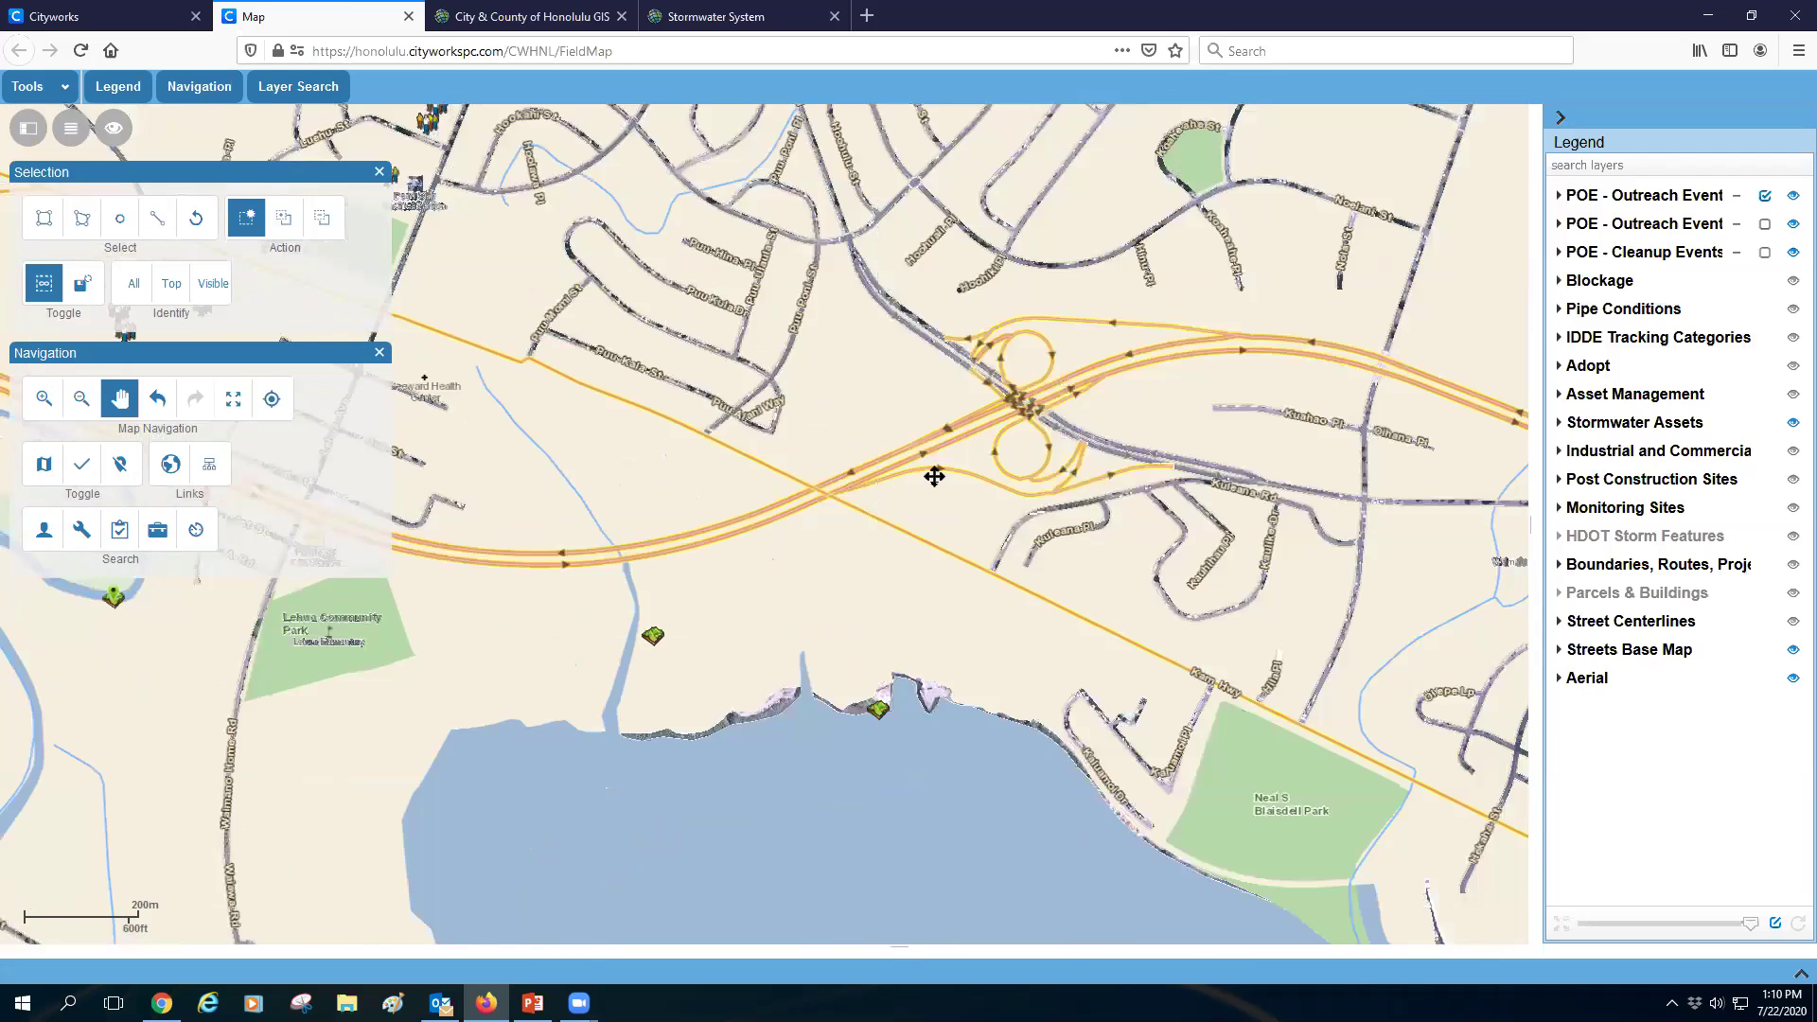
pyautogui.moveTo(934, 476); pyautogui.dragTo(1292, 674)
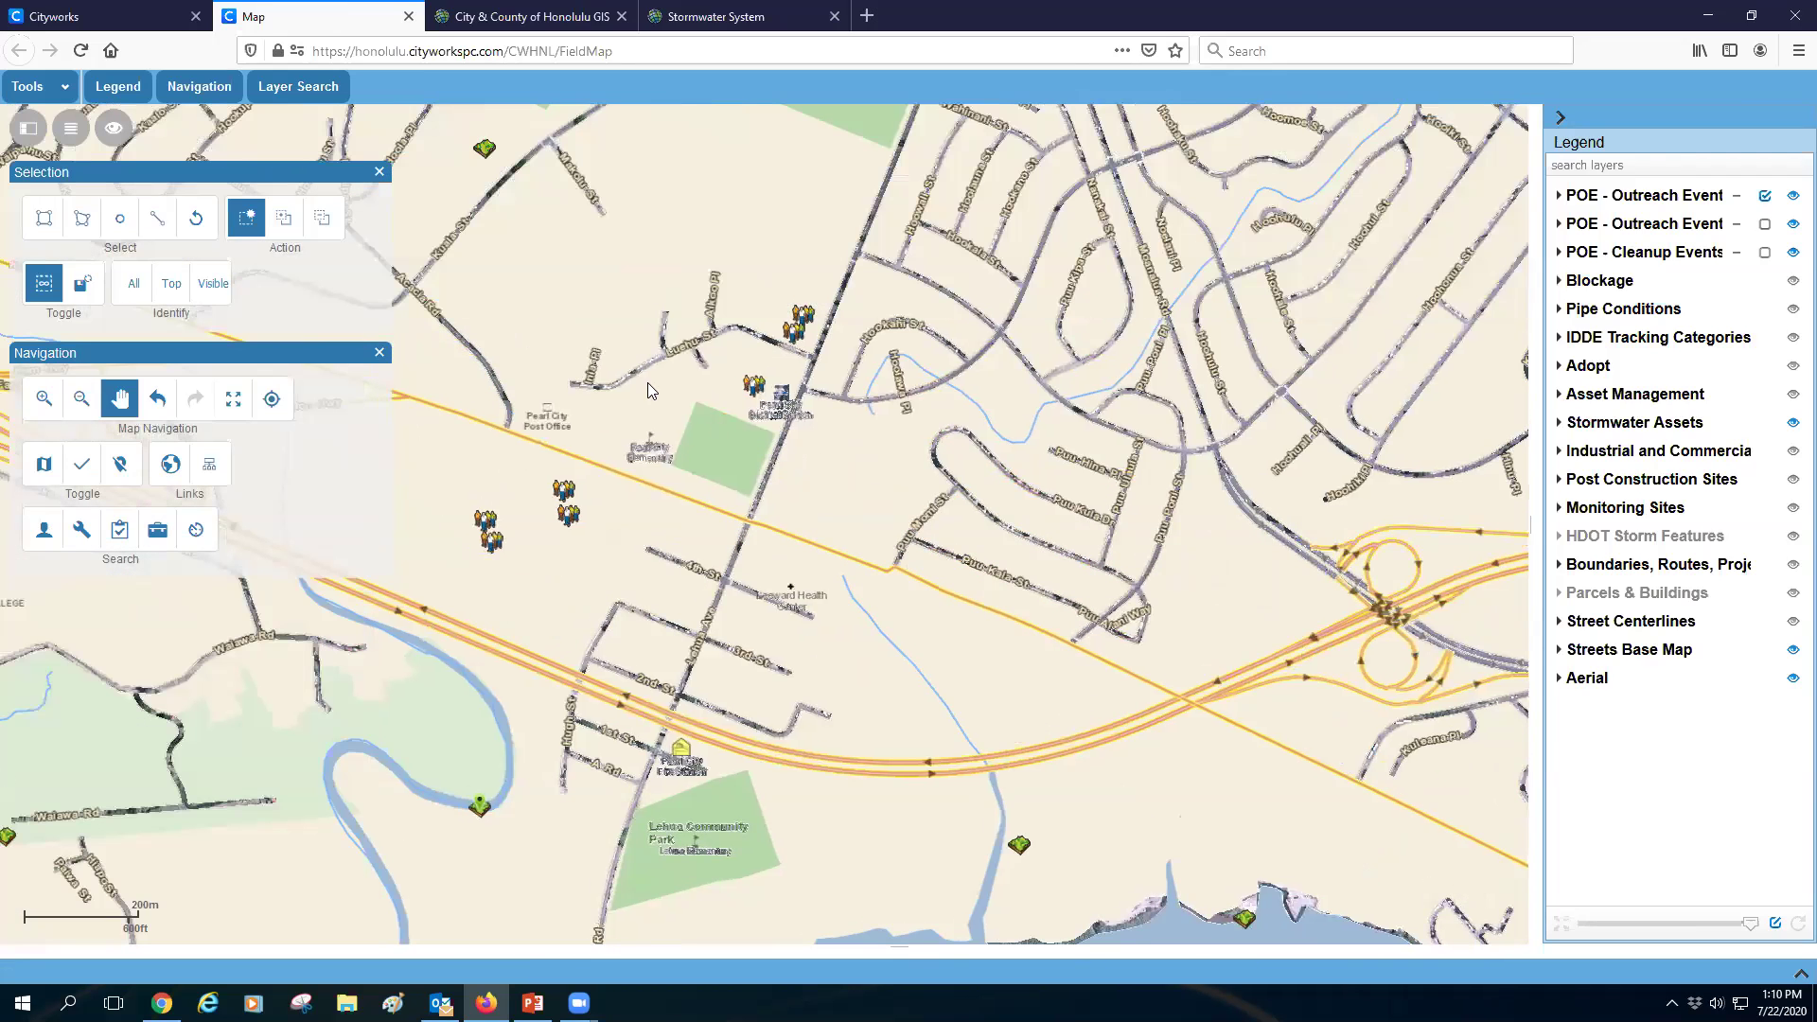
pyautogui.scroll(1, 706, 397)
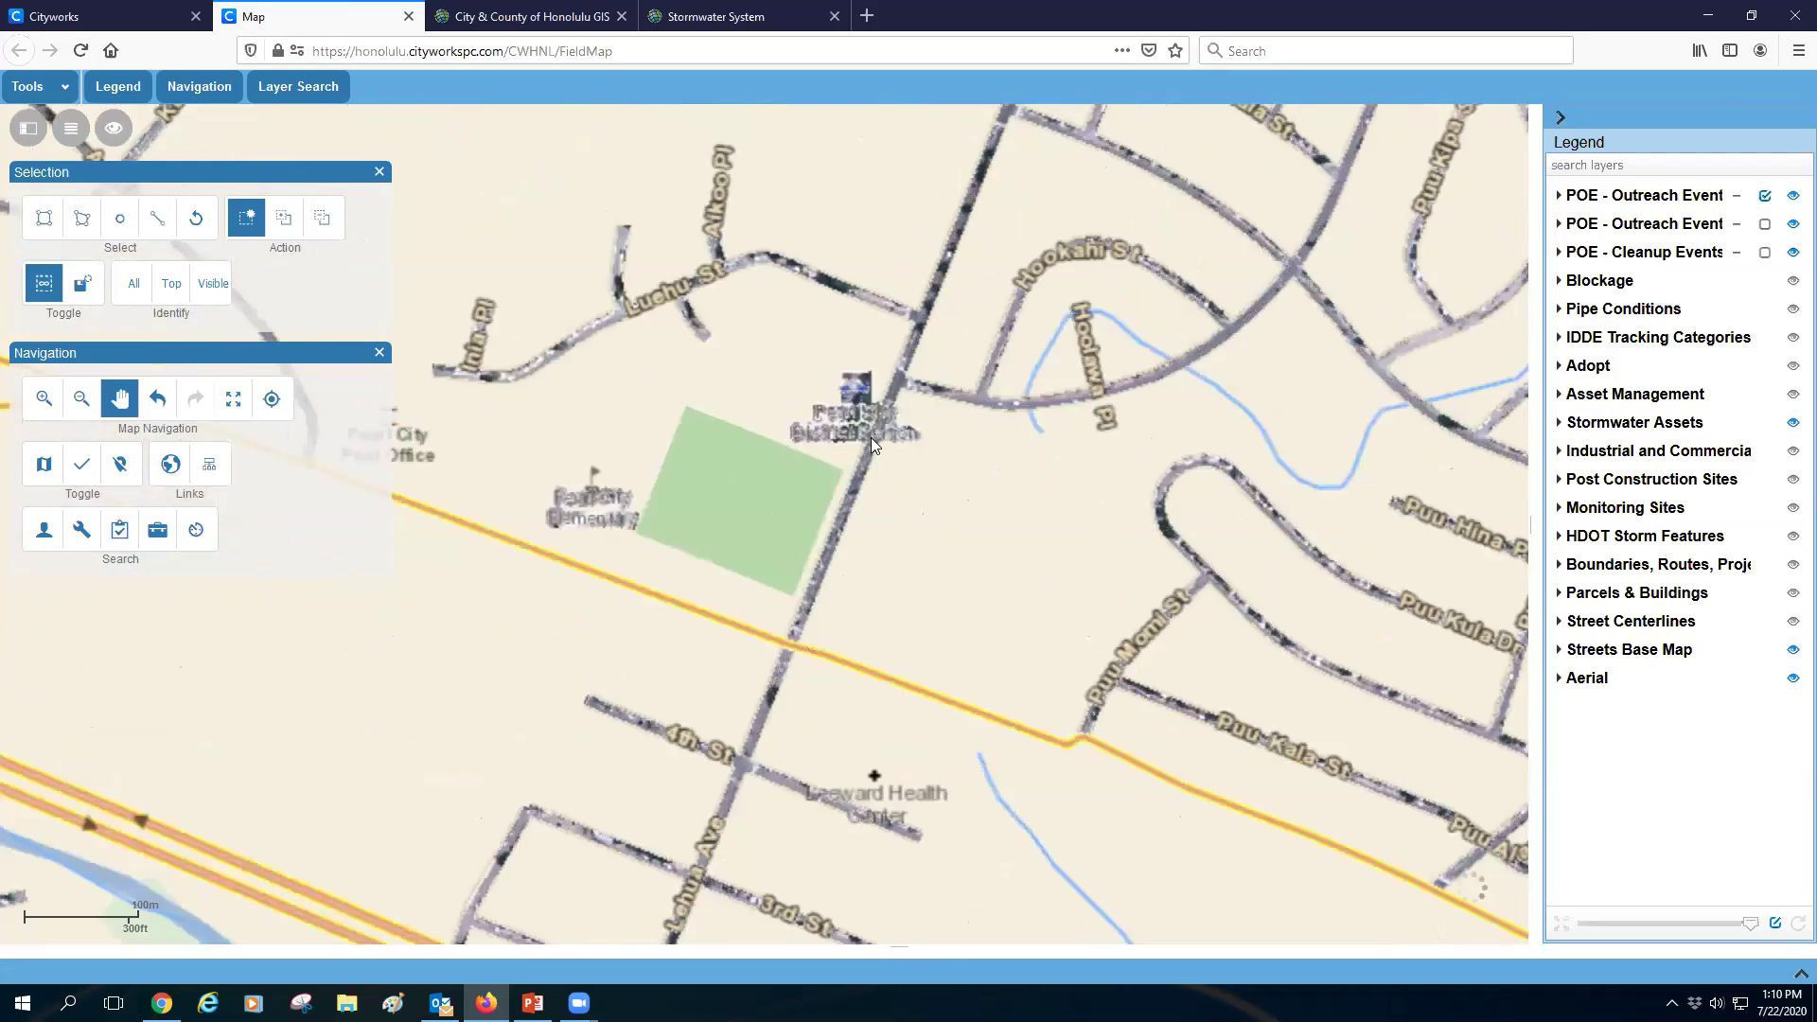
pyautogui.scroll(1, 873, 437)
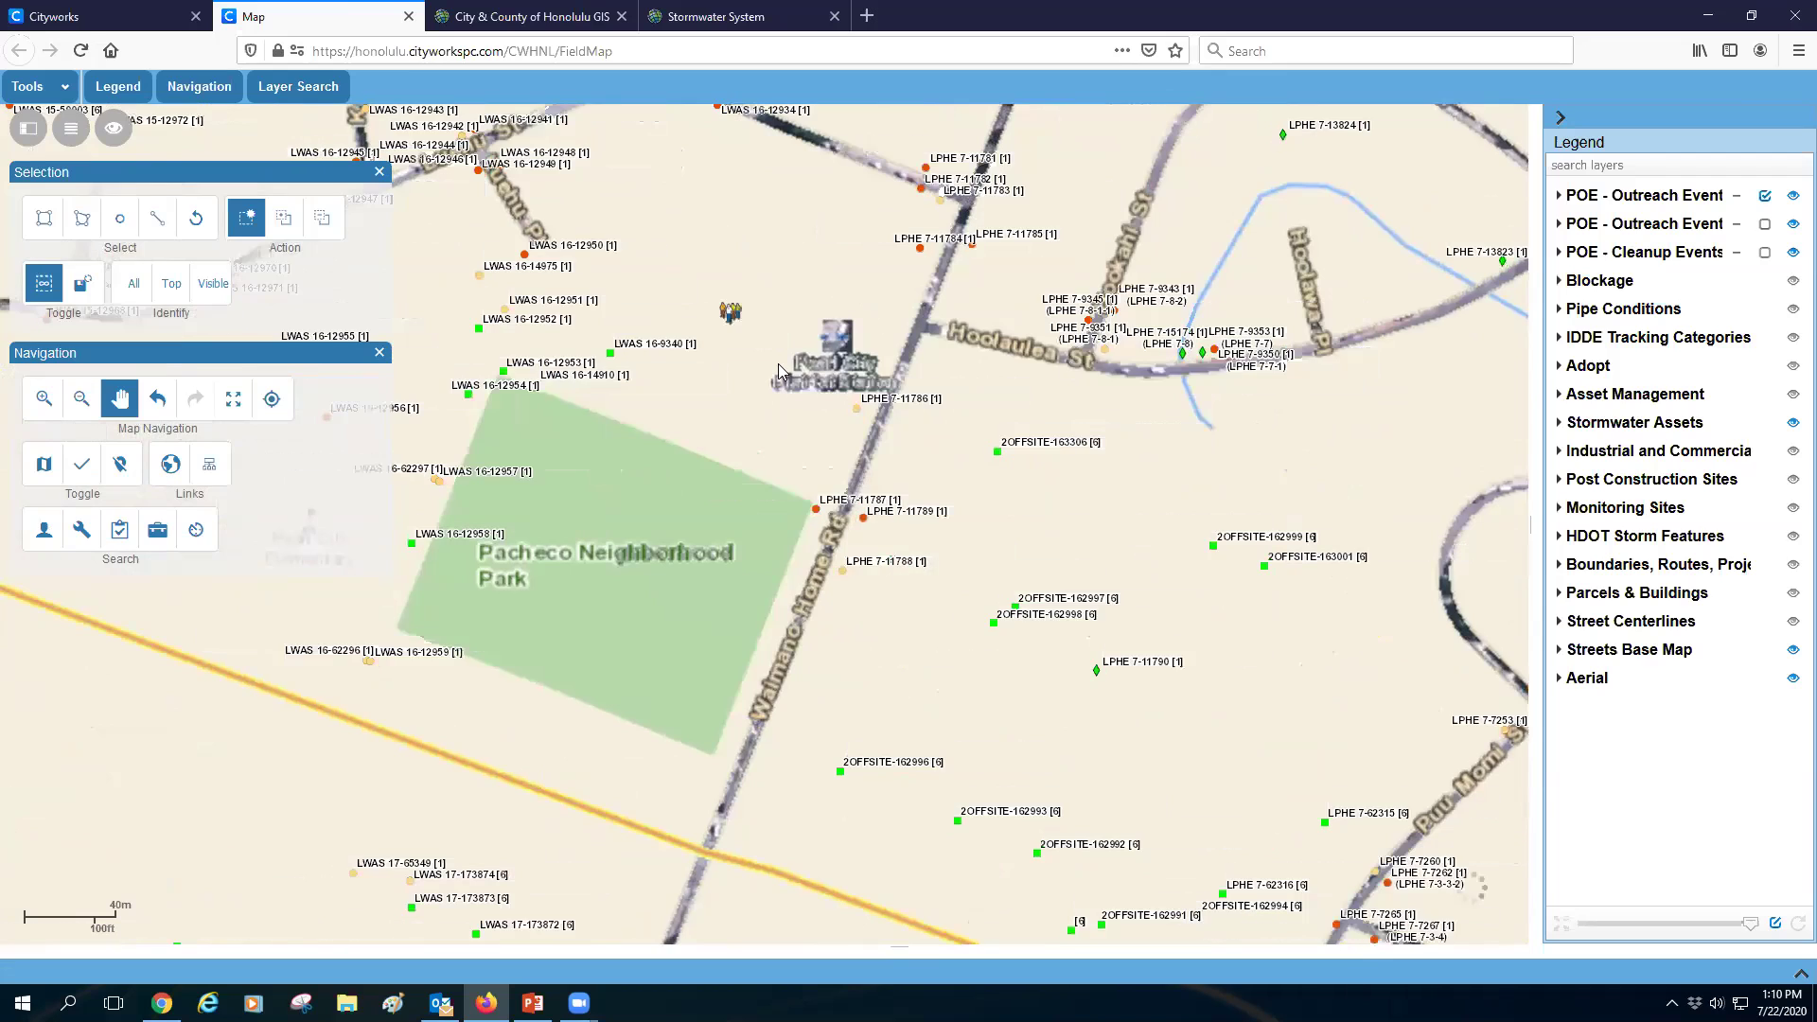
# - Open Public Outreach Event work order 1092 at Pearl City Library from its map marker
pyautogui.click(730, 316)
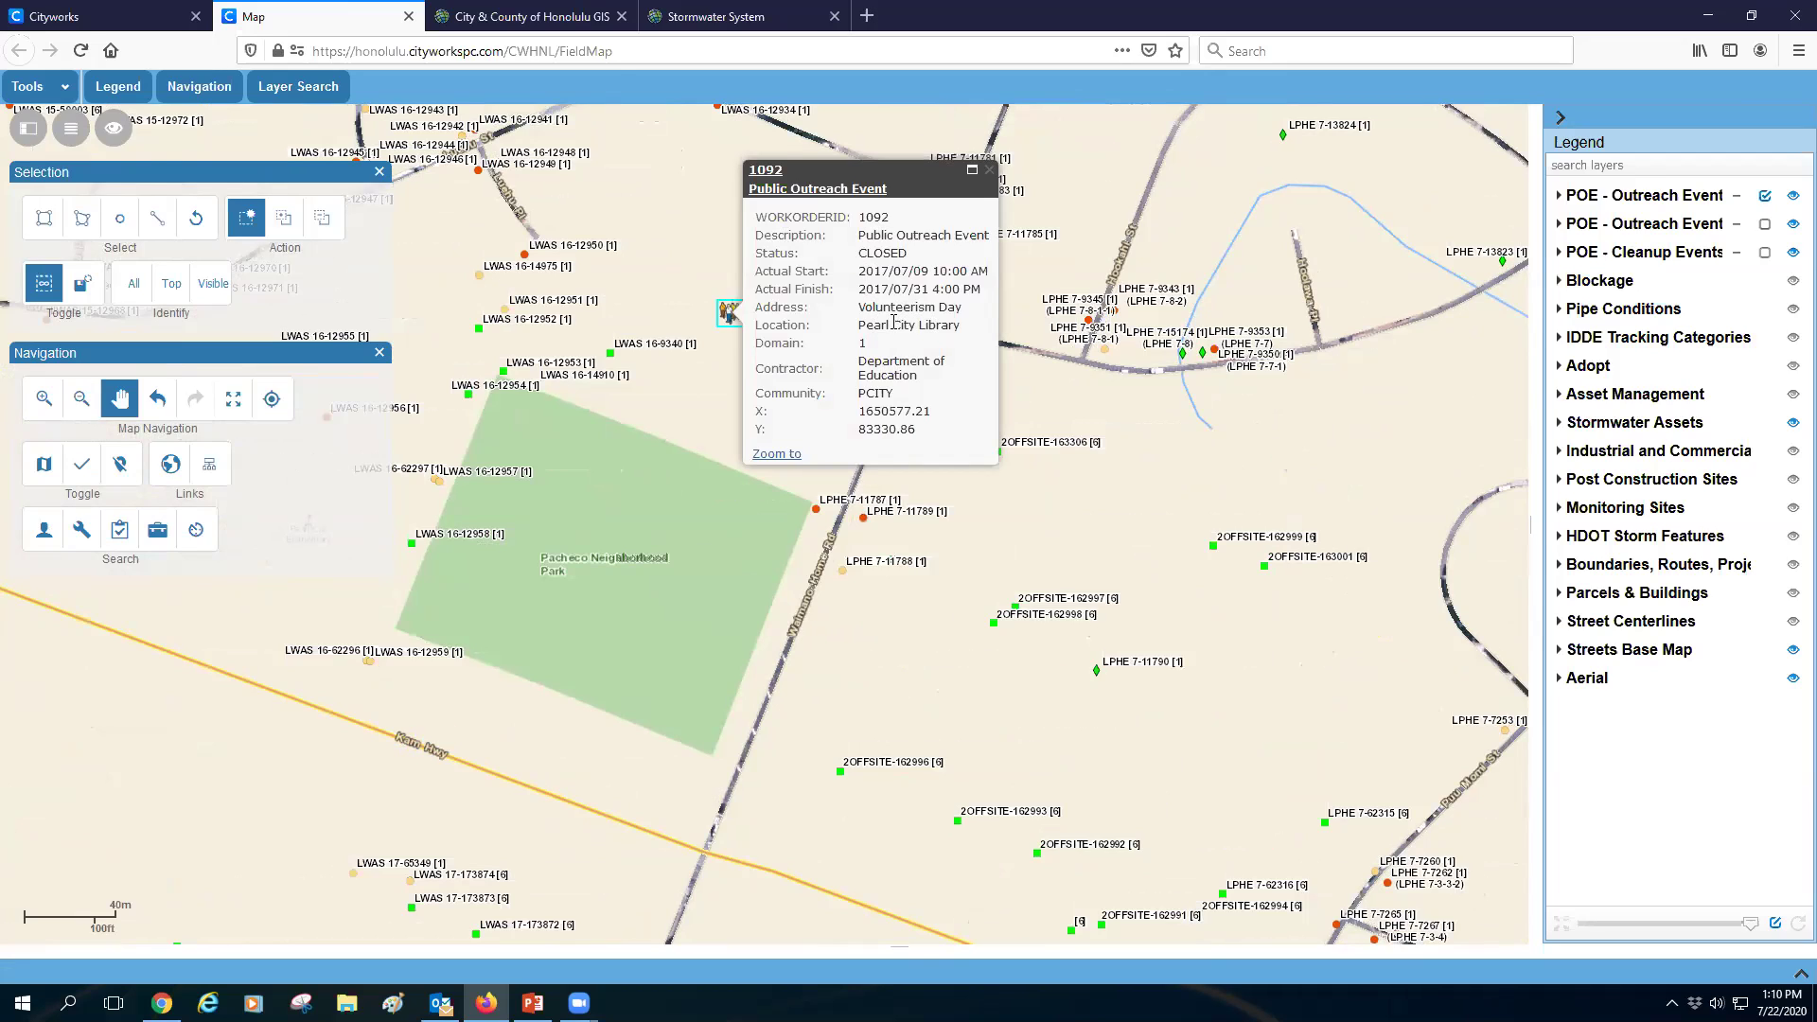
pyautogui.click(758, 171)
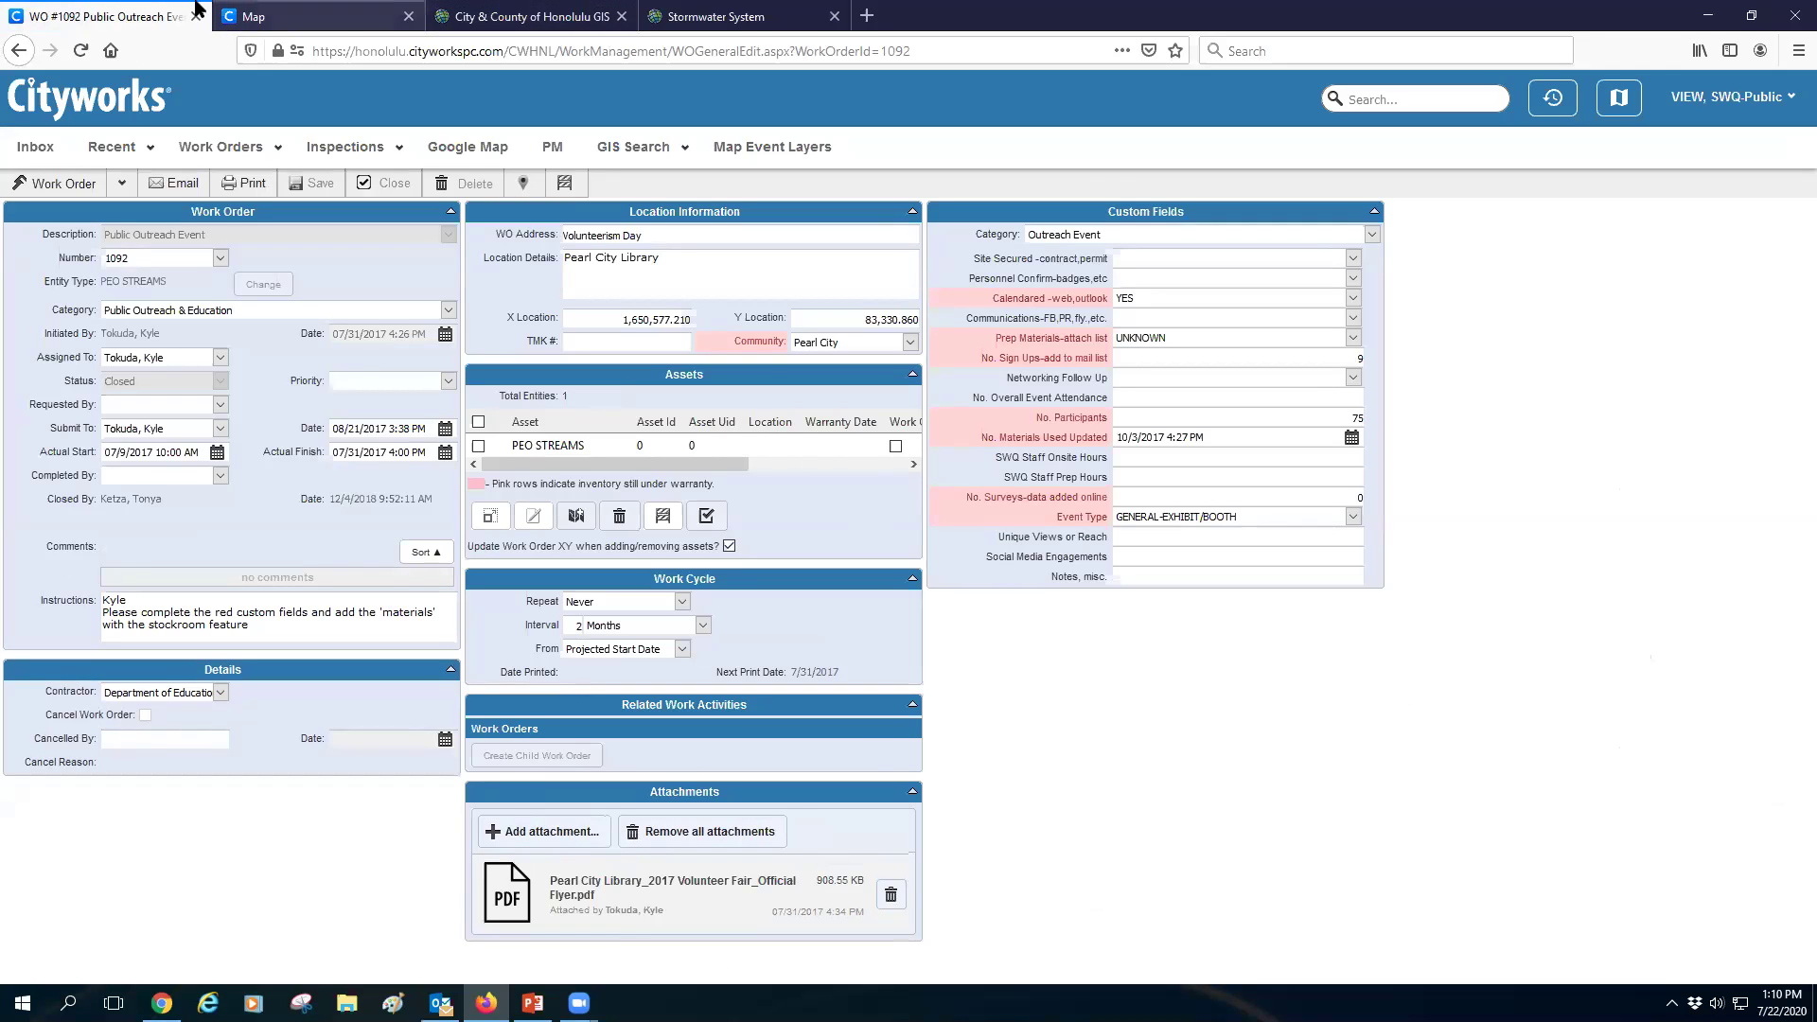
# - Return to the map and reframe it on Waimalu Elementary and Pearl Ridge Community Park
pyautogui.click(283, 16)
pyautogui.scroll(-1, 738, 413)
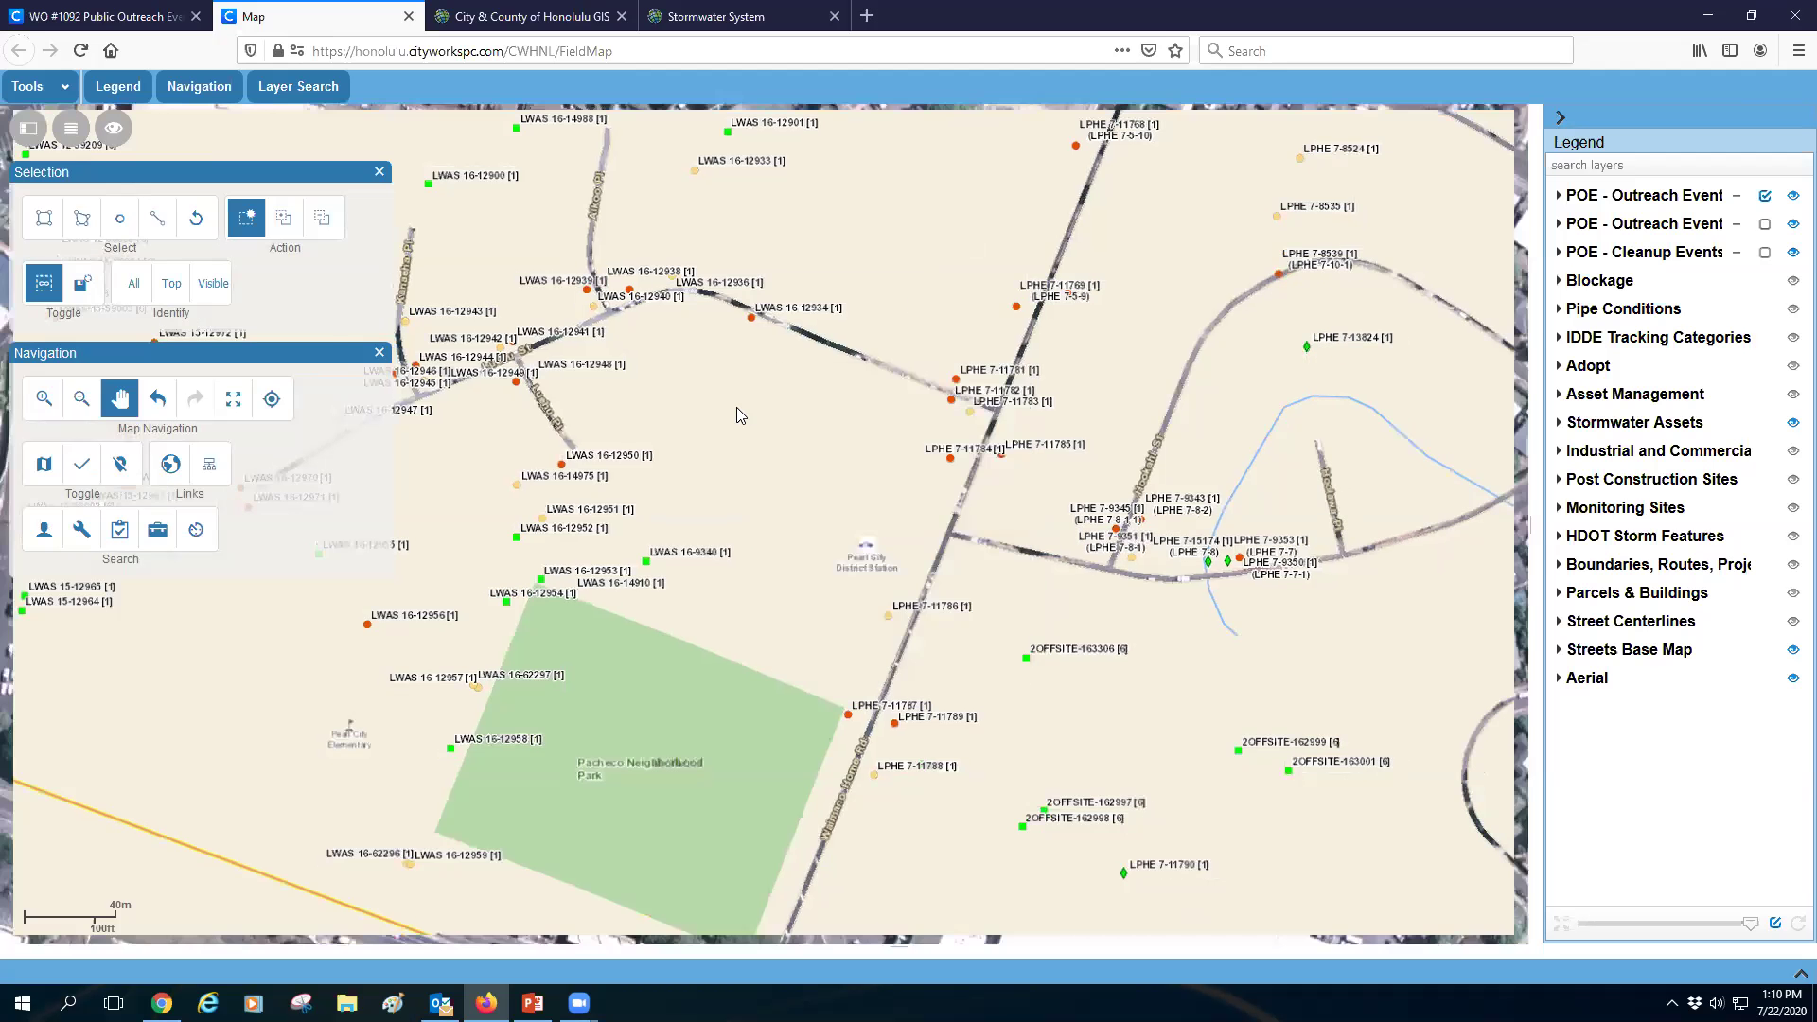
pyautogui.scroll(-2, 736, 407)
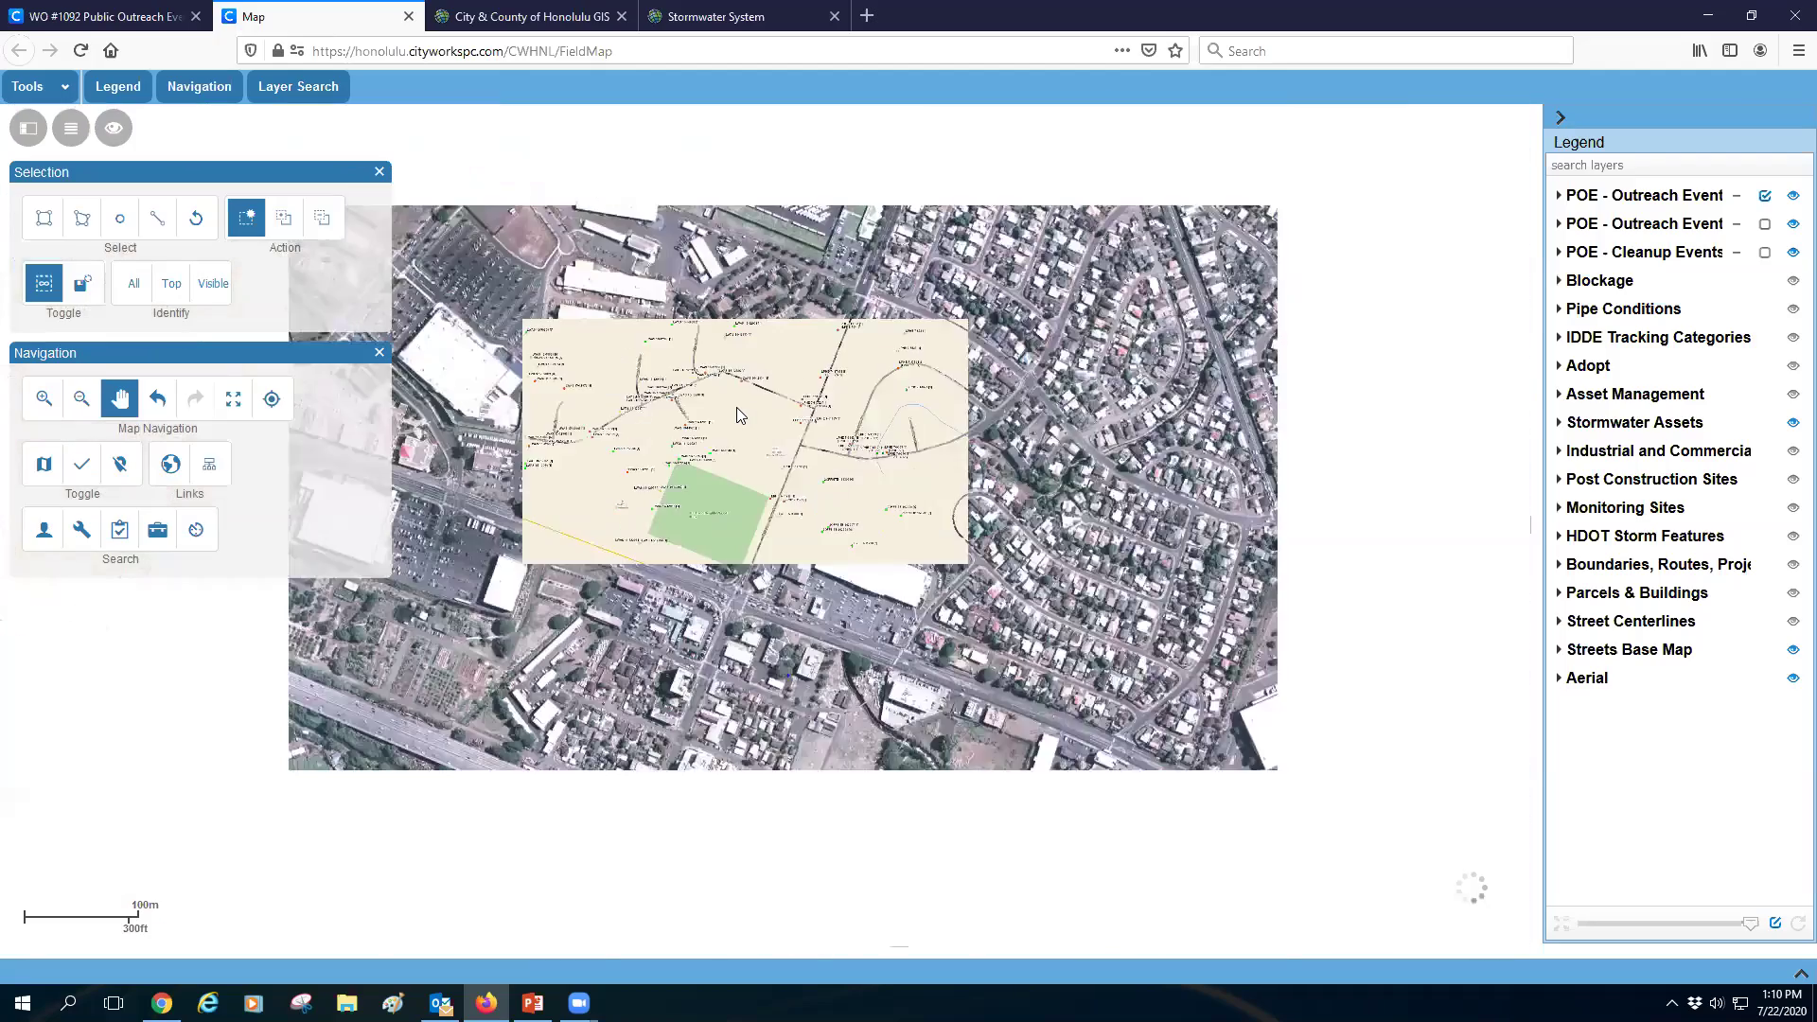
pyautogui.moveTo(698, 313); pyautogui.dragTo(1126, 407)
pyautogui.scroll(-1, 1088, 426)
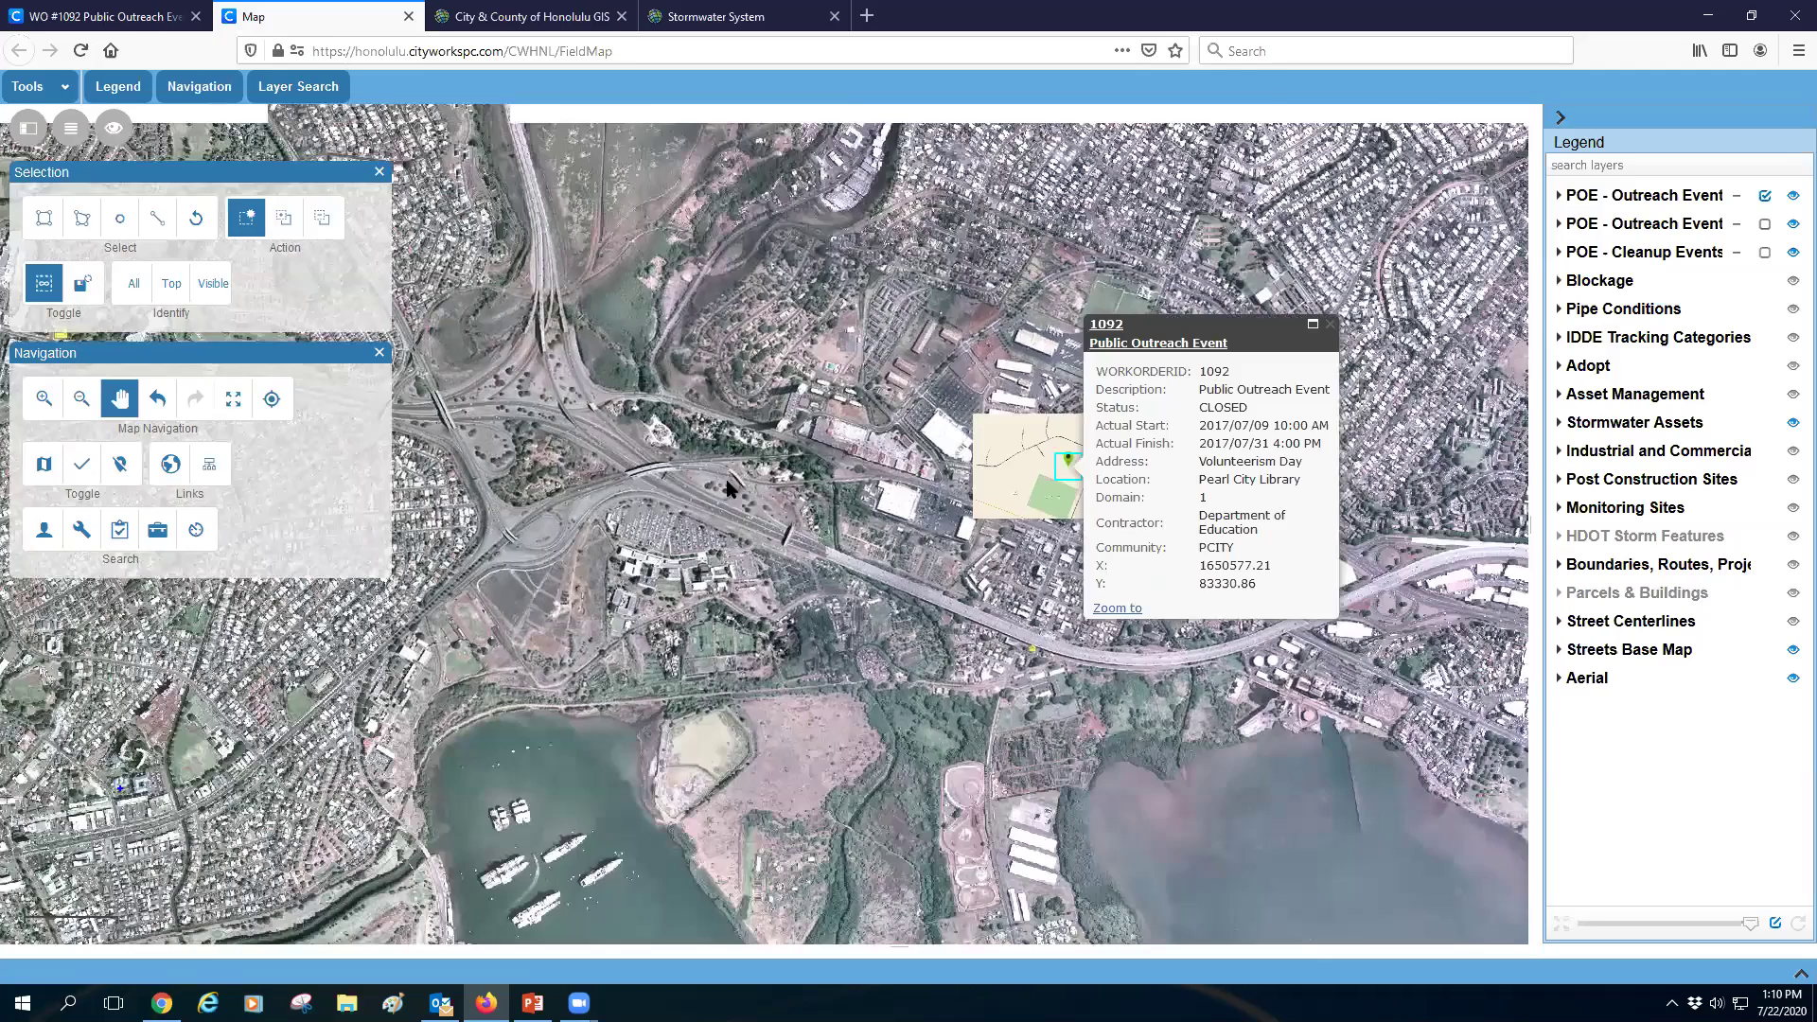
pyautogui.moveTo(775, 626); pyautogui.dragTo(806, 391)
pyautogui.moveTo(1336, 603); pyautogui.dragTo(825, 540)
pyautogui.scroll(2, 825, 547)
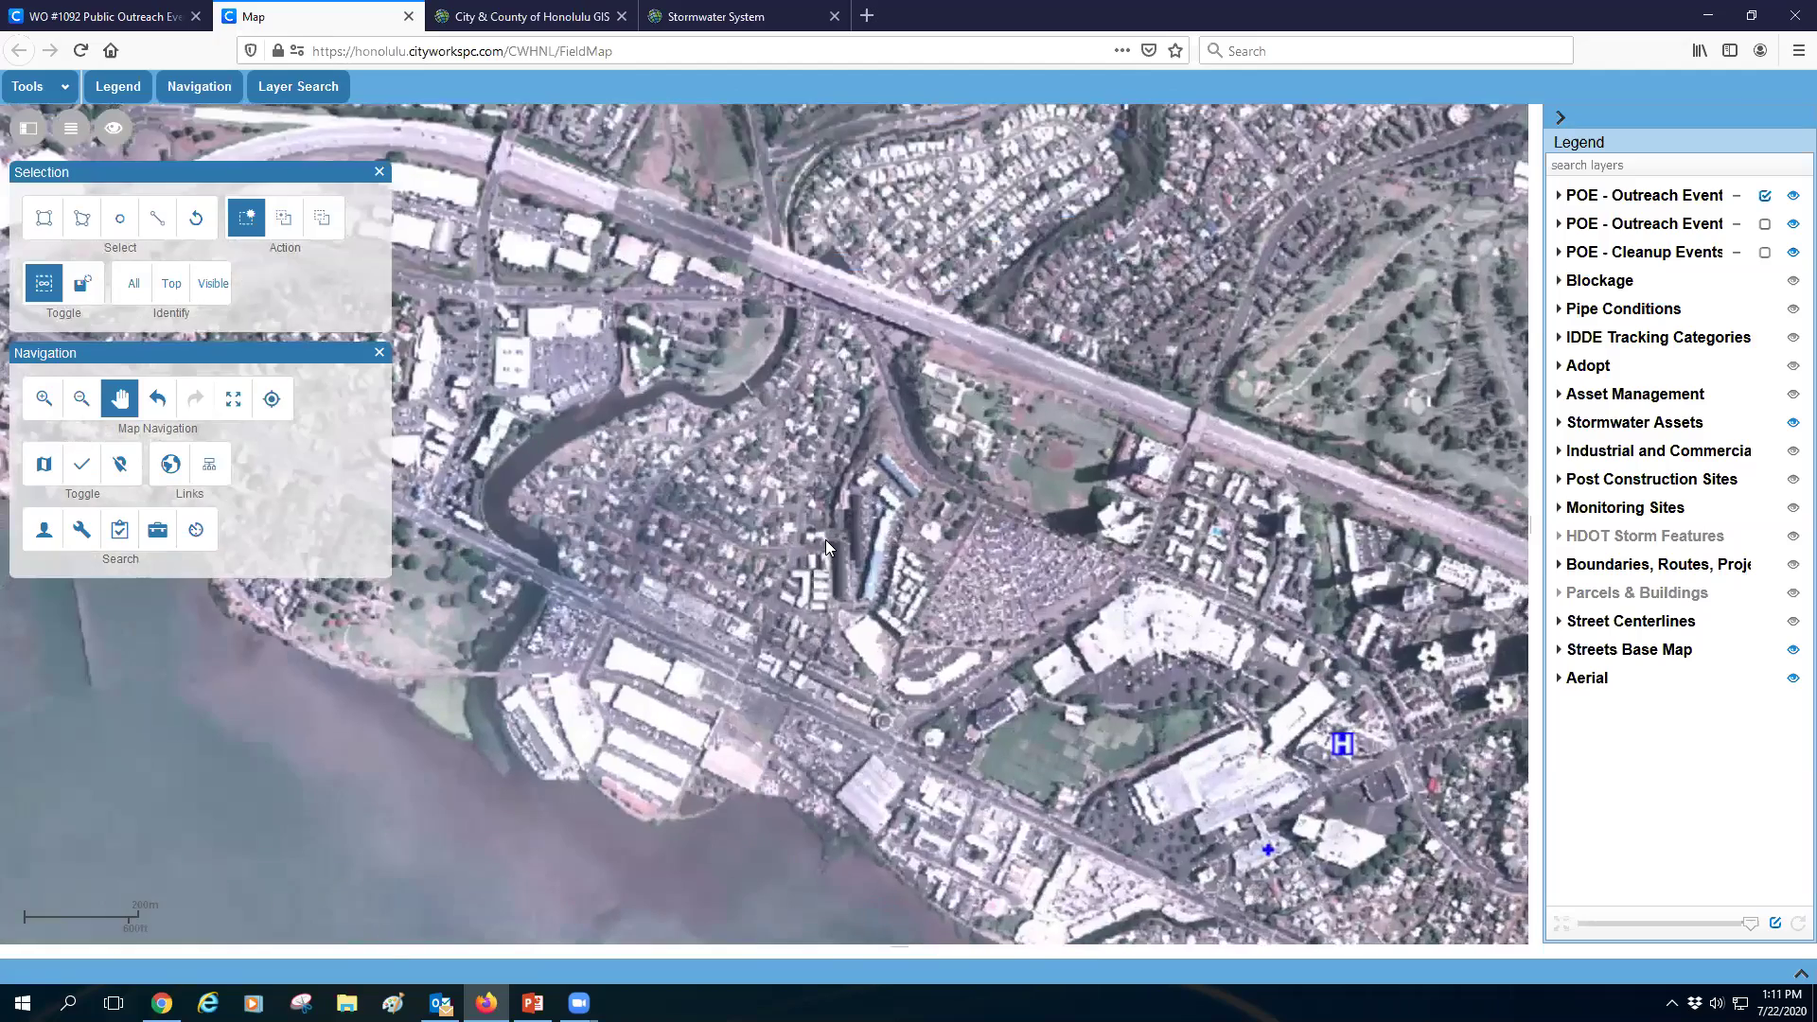
pyautogui.scroll(2, 825, 540)
pyautogui.scroll(2, 825, 541)
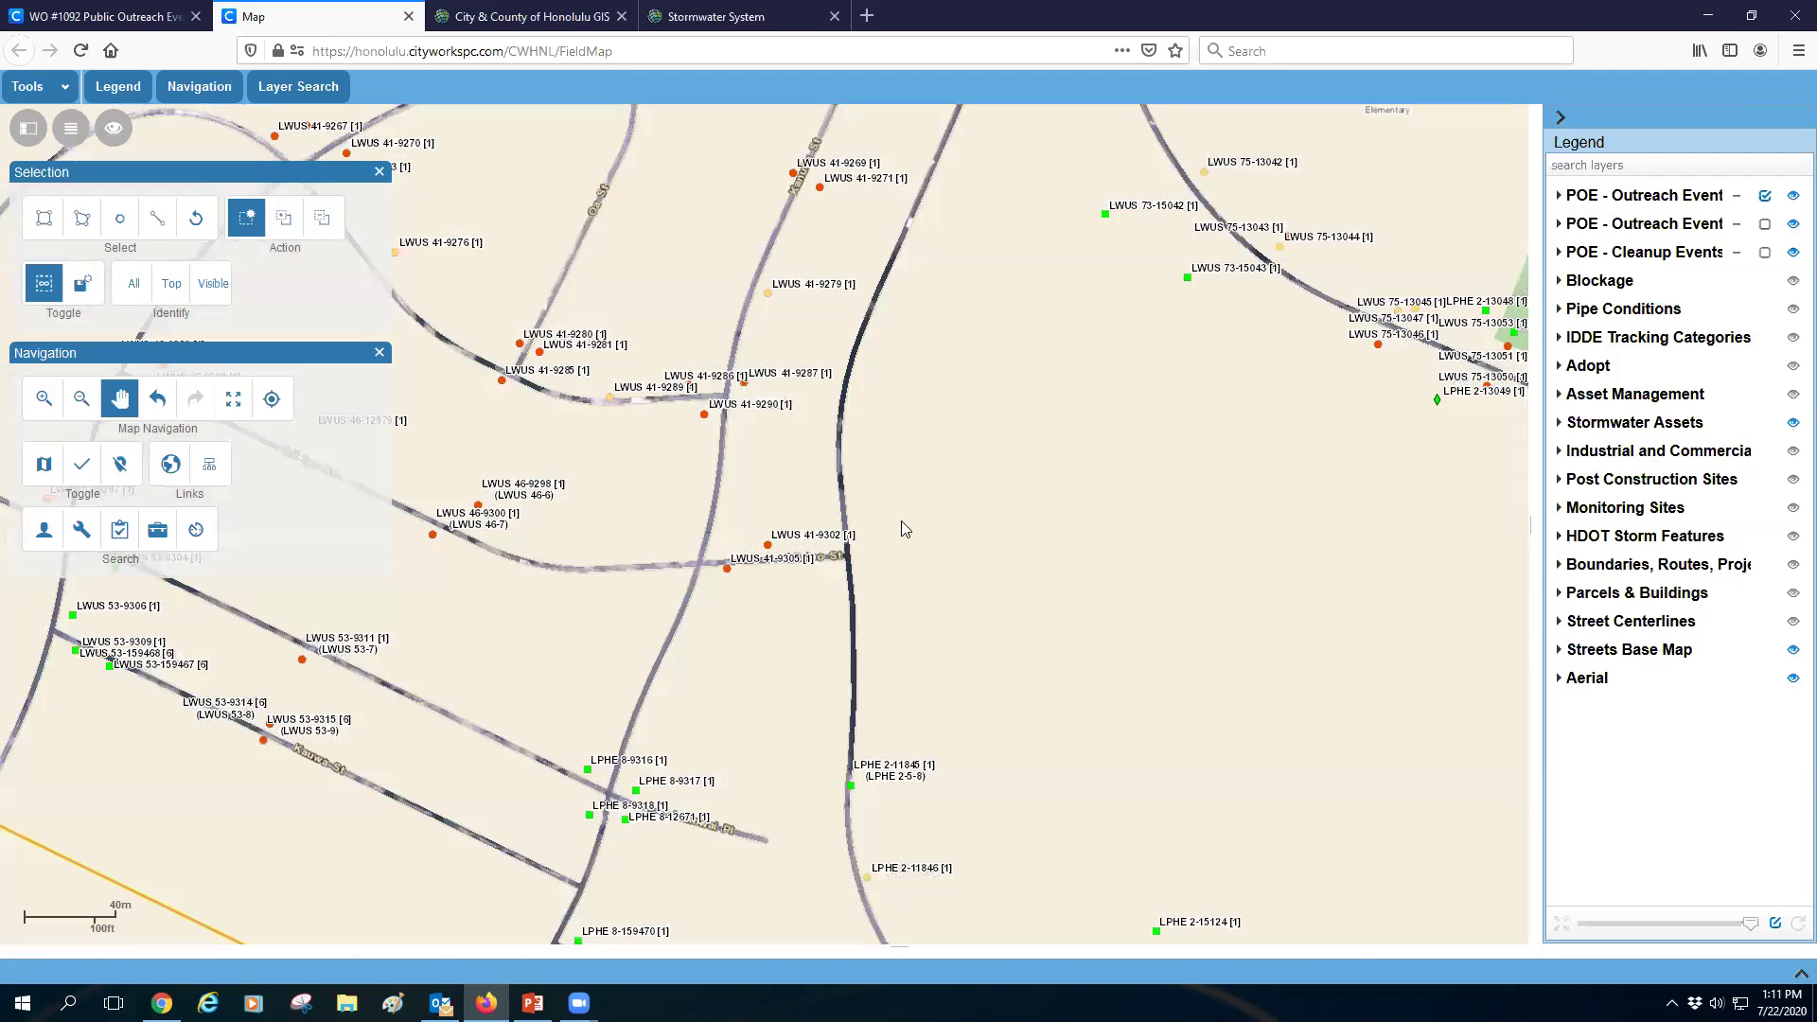
pyautogui.moveTo(775, 461); pyautogui.dragTo(1005, 469)
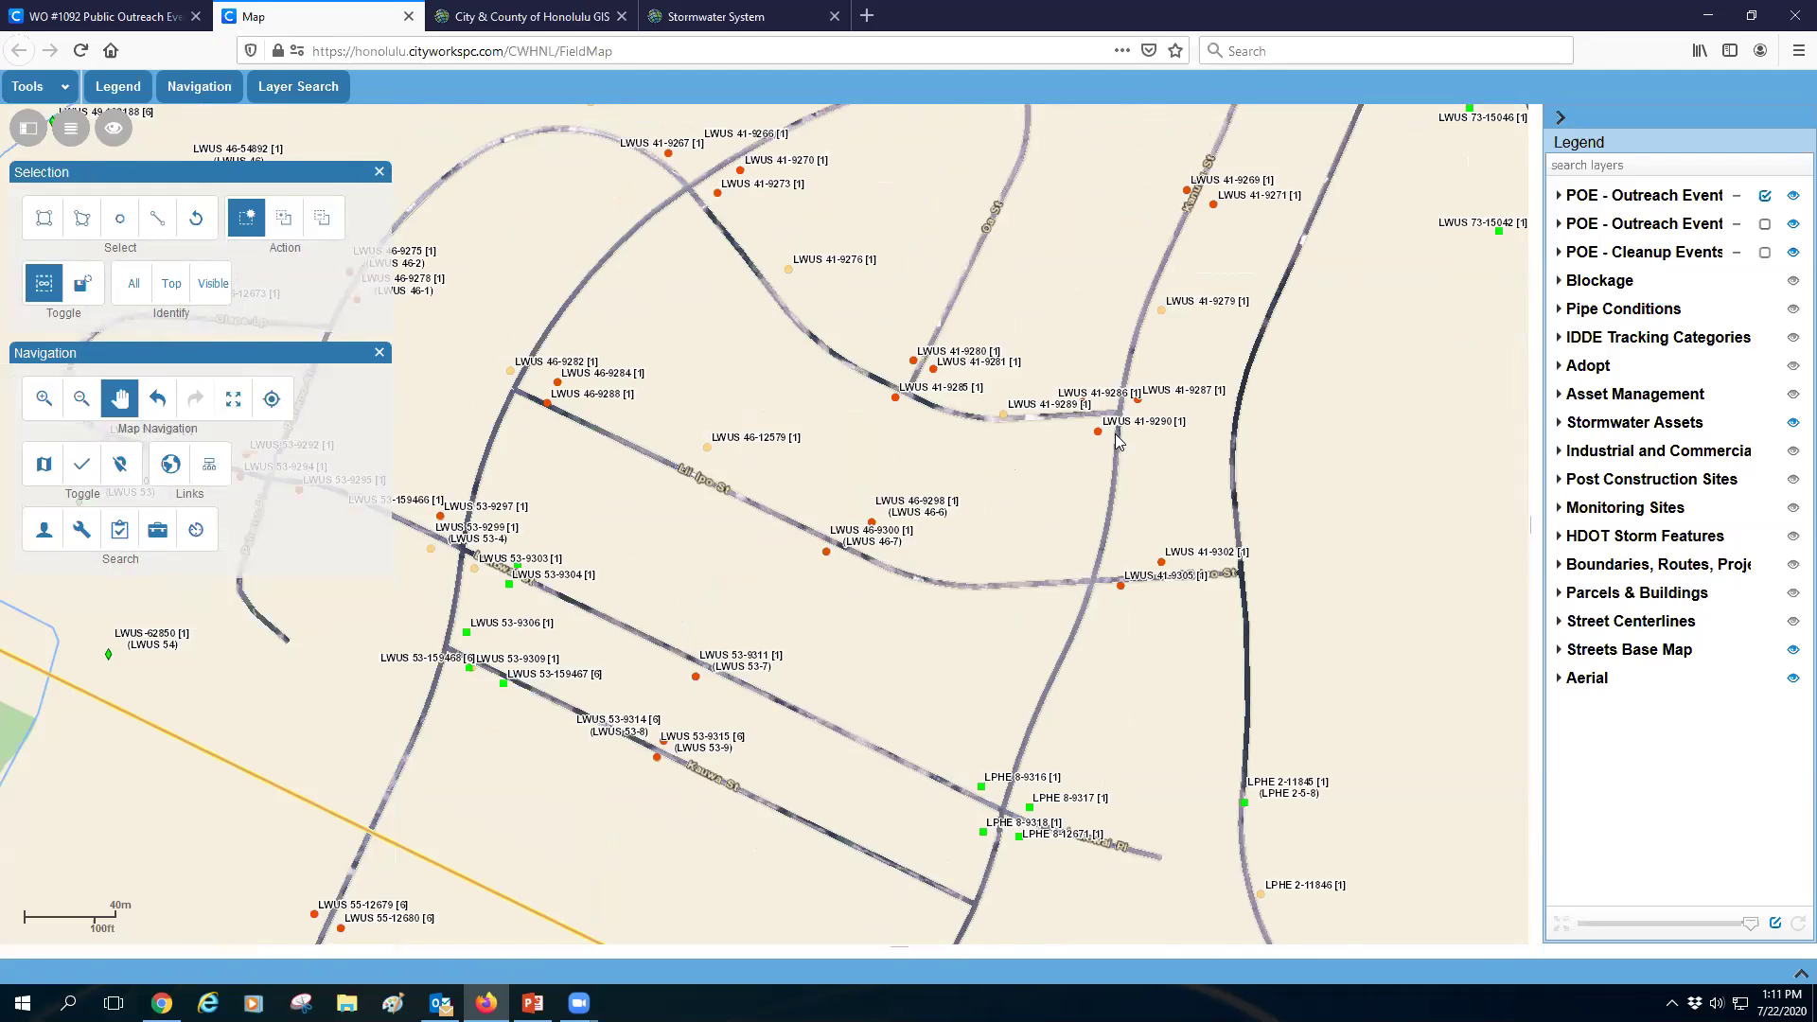
# - Fine-tune the zoom to show labelled stormwater points along Li Ipo St
pyautogui.scroll(1, 1112, 441)
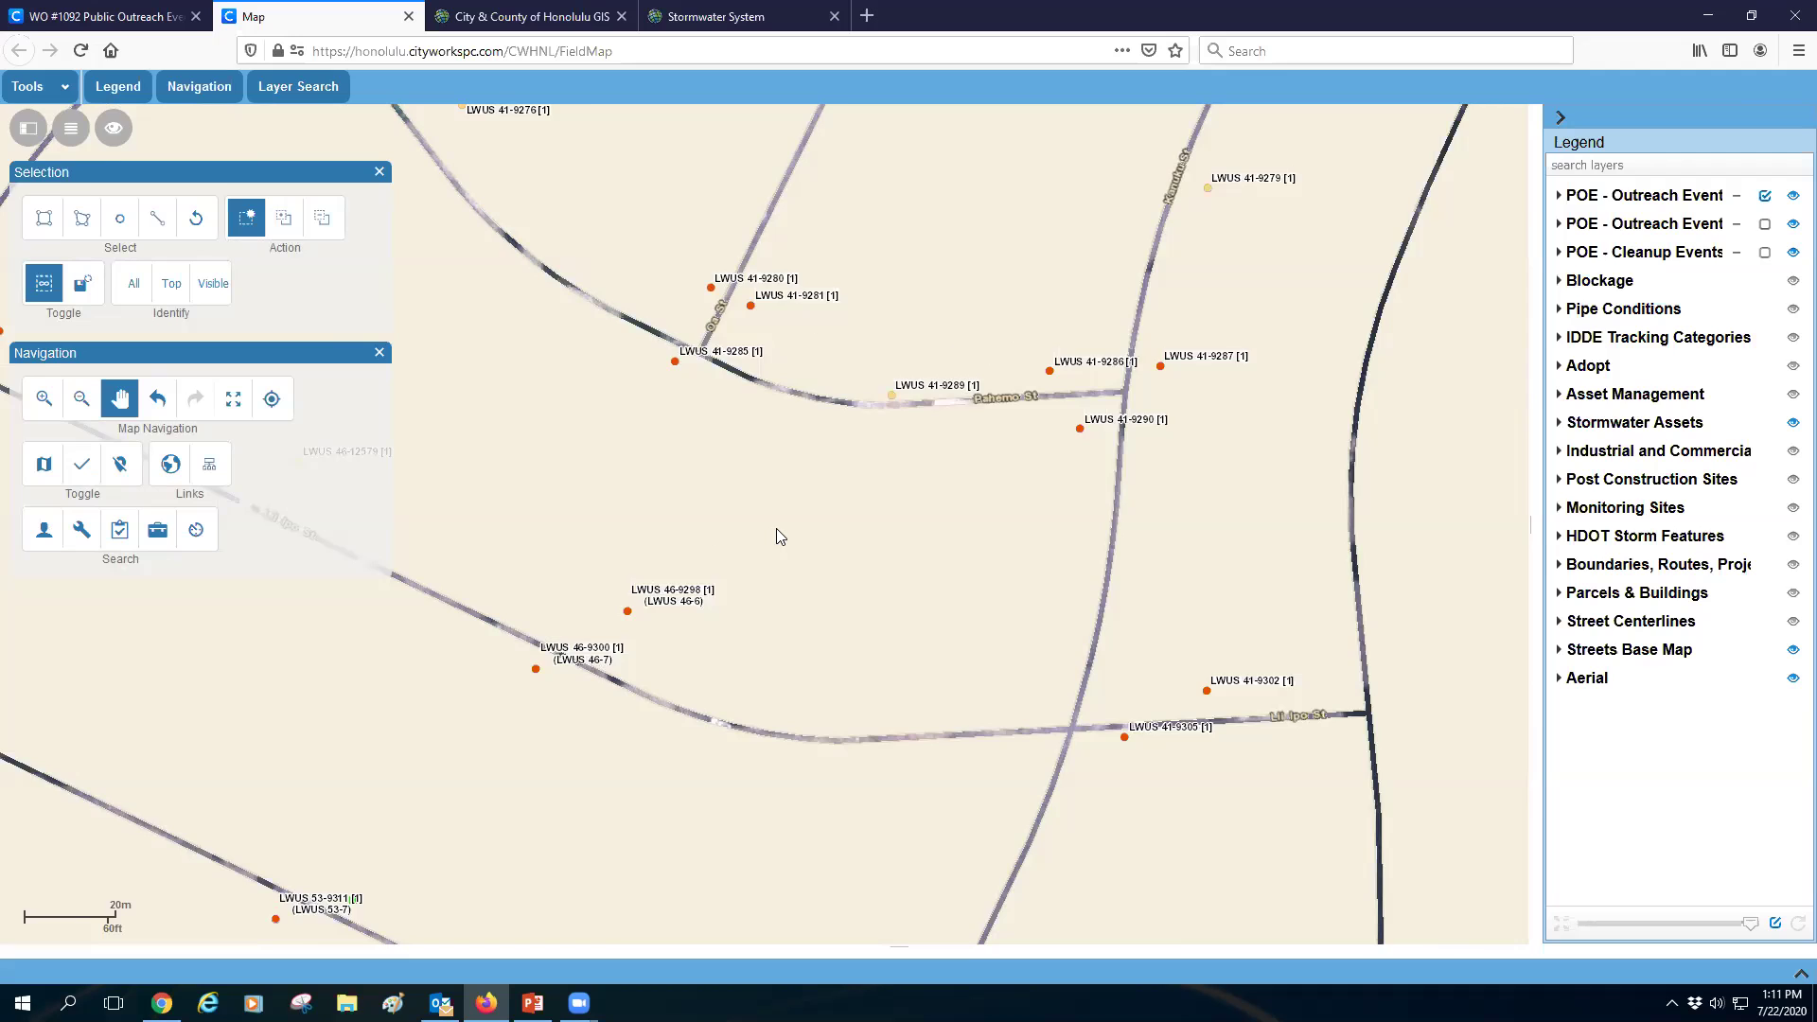
pyautogui.scroll(-1, 776, 531)
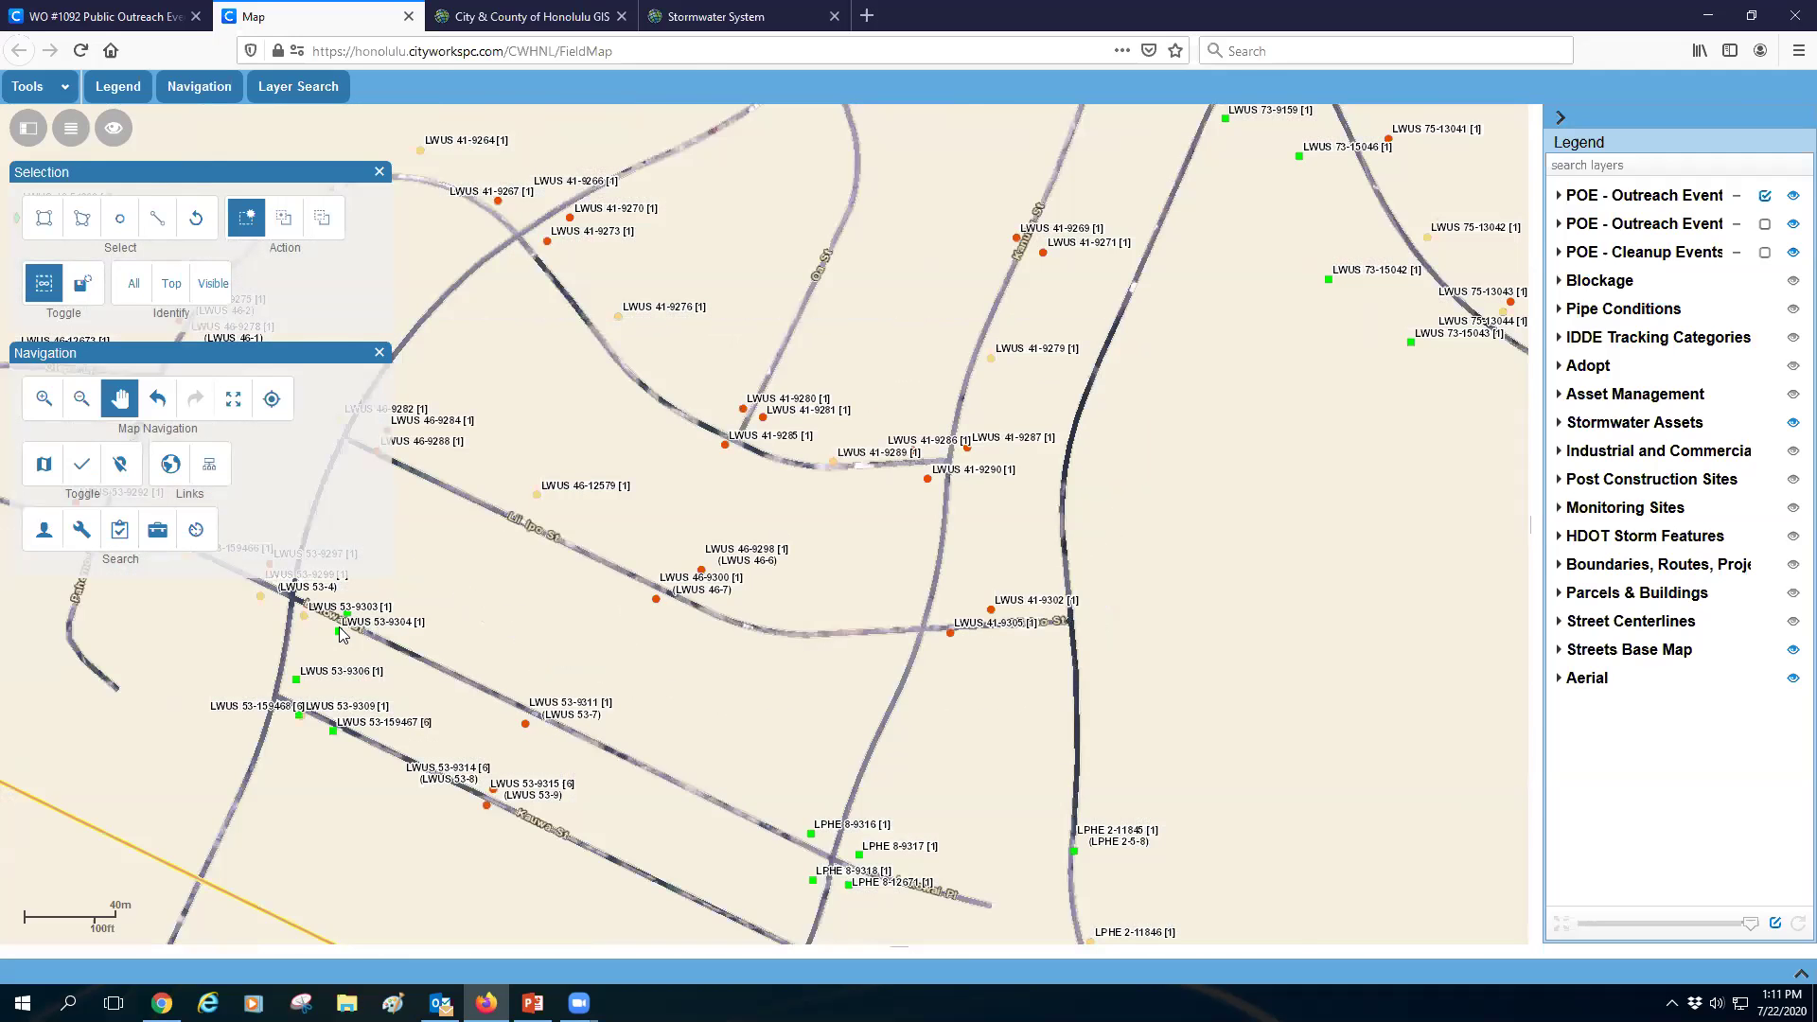
pyautogui.scroll(1, 339, 626)
pyautogui.scroll(-2, 532, 585)
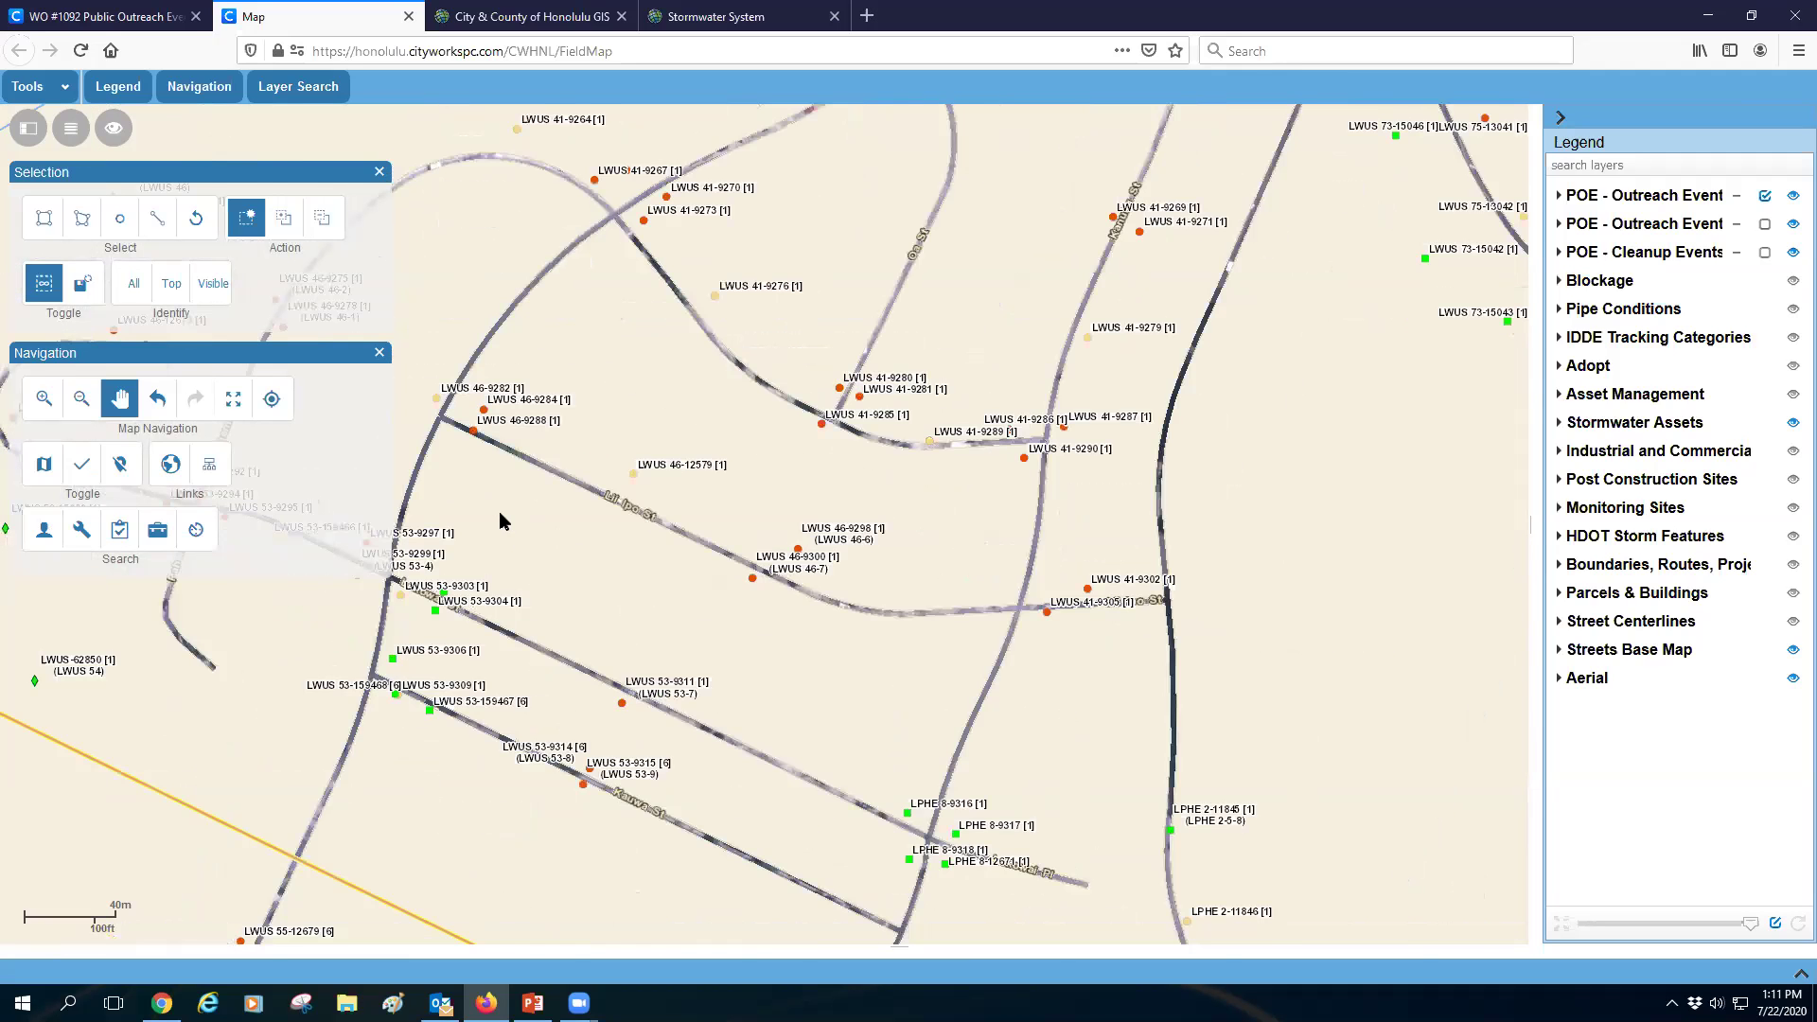
pyautogui.scroll(2, 498, 511)
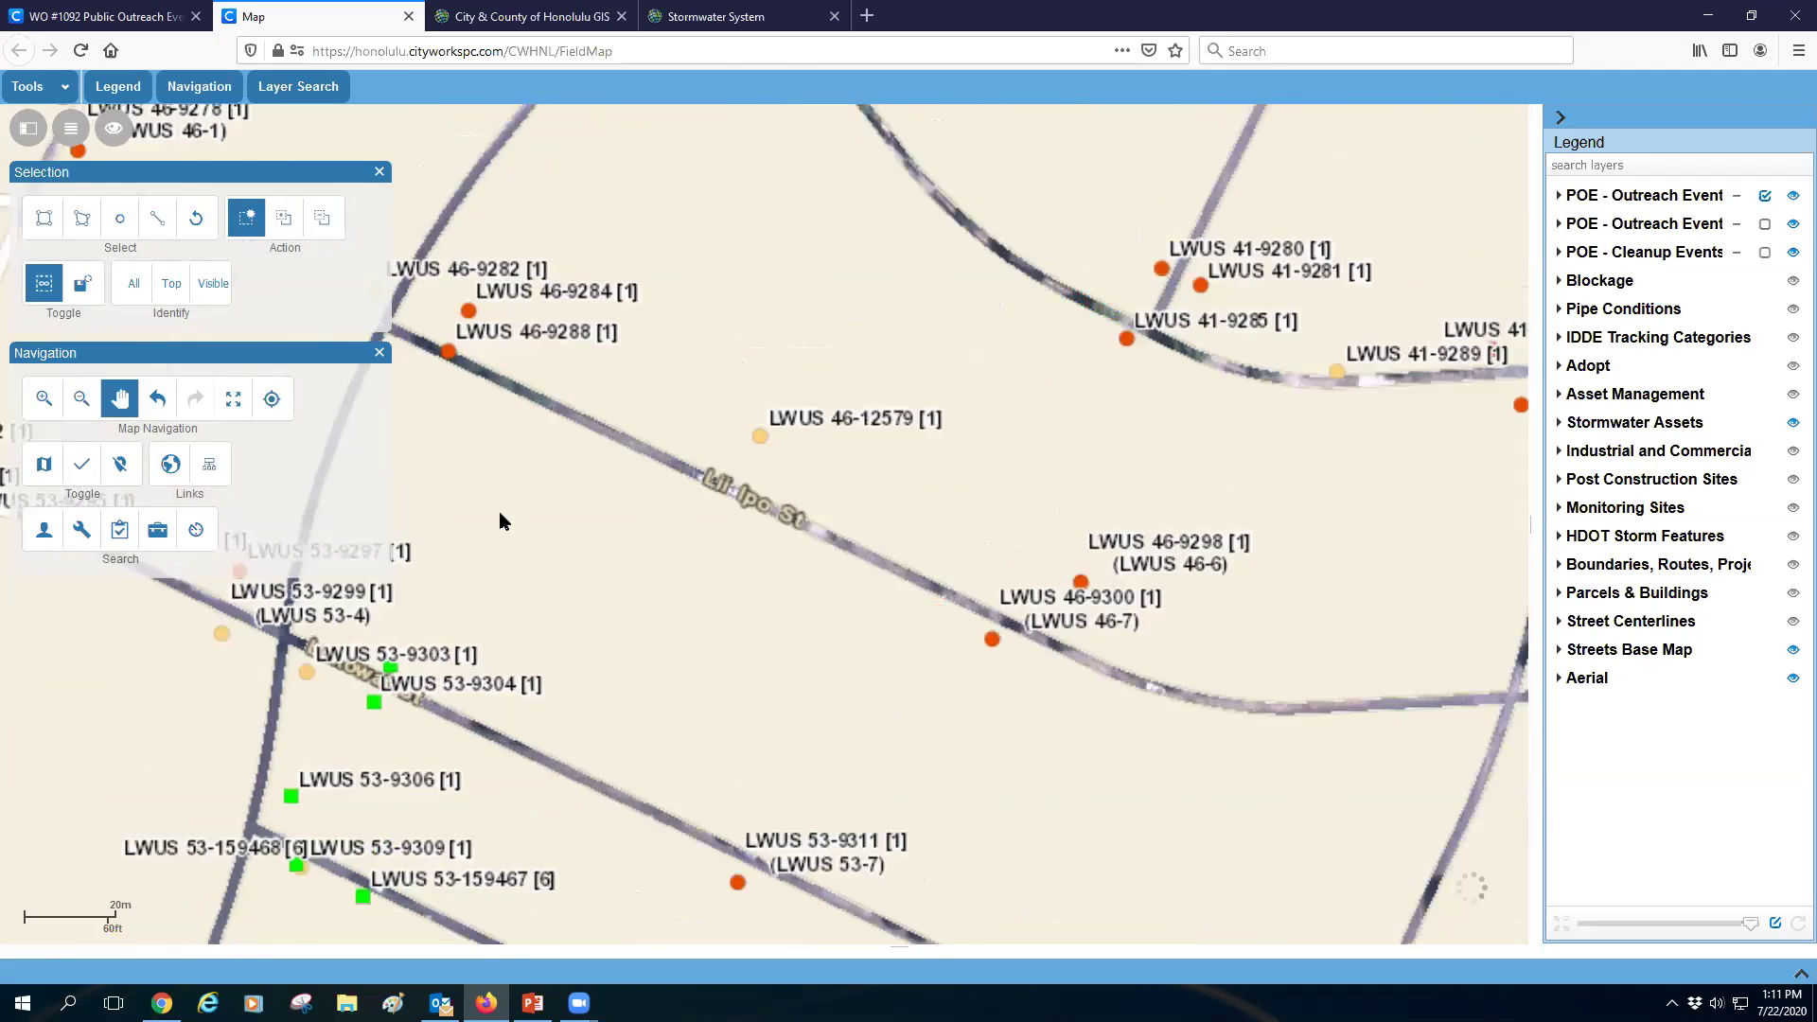
pyautogui.scroll(-3, 498, 511)
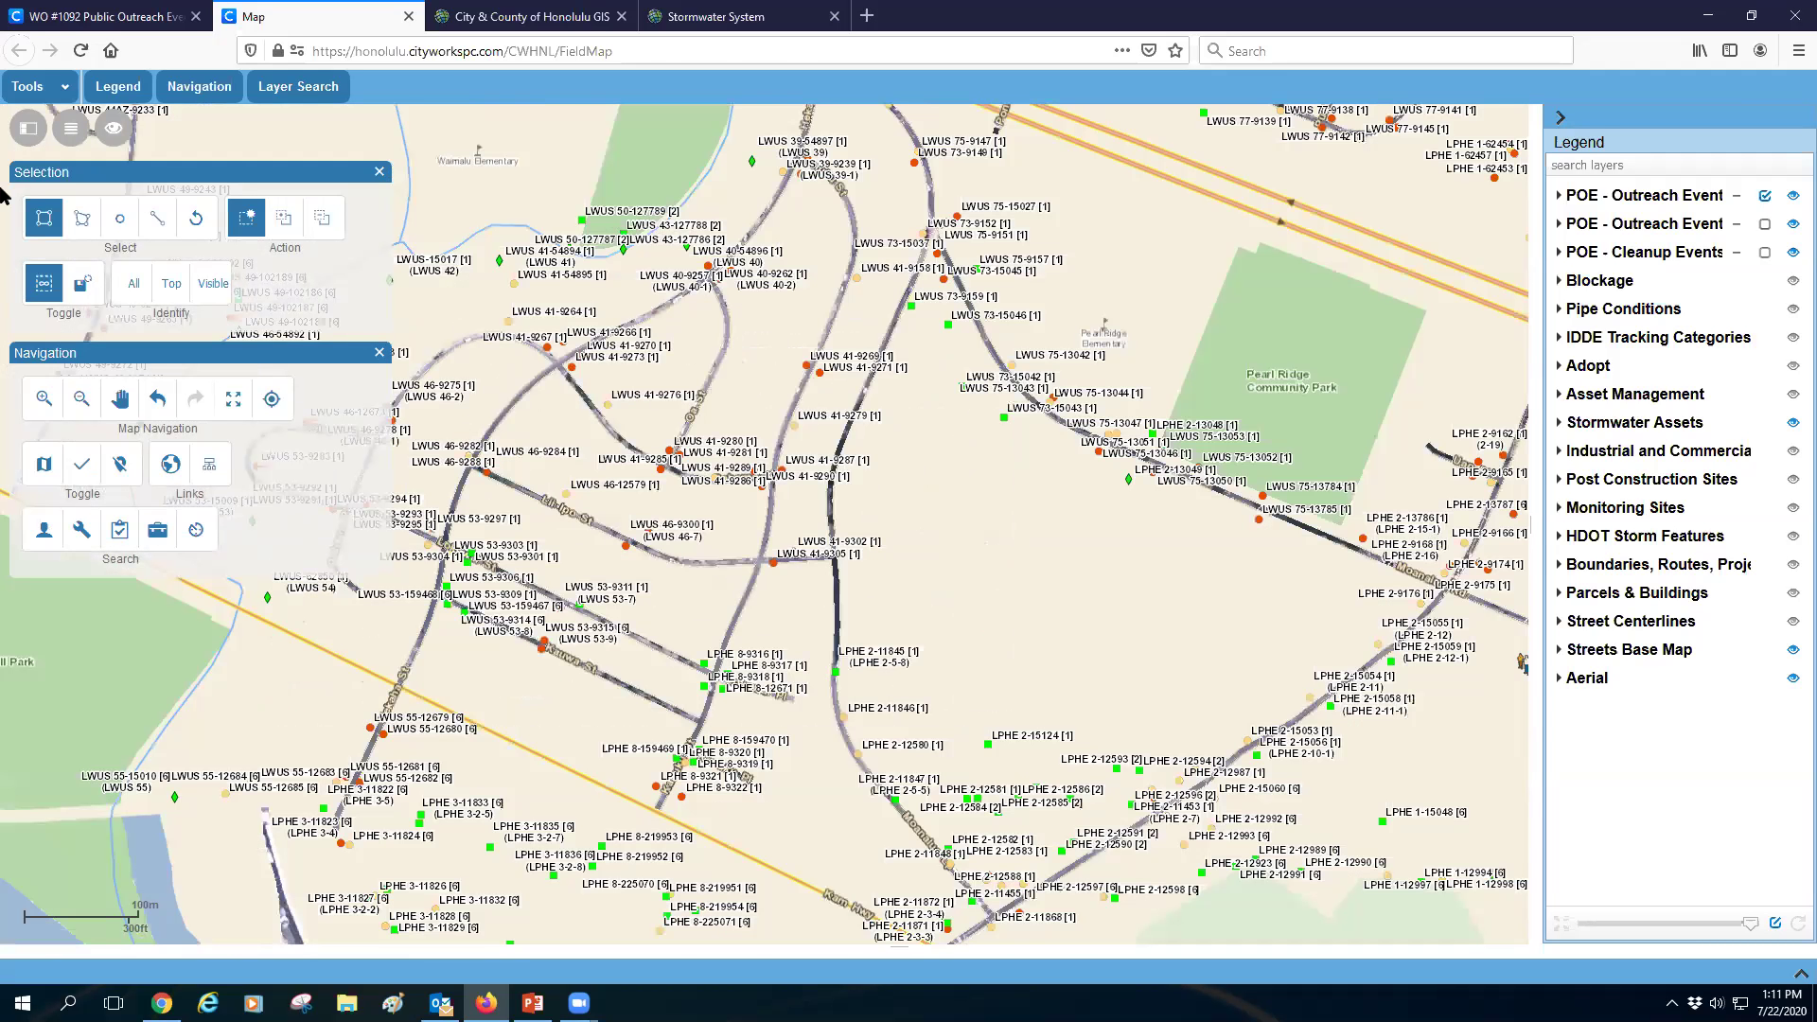
# - Rectangle-select the features around Waimalu and view the two Adopt a Block records
pyautogui.click(38, 217)
pyautogui.moveTo(440, 204); pyautogui.dragTo(1198, 944)
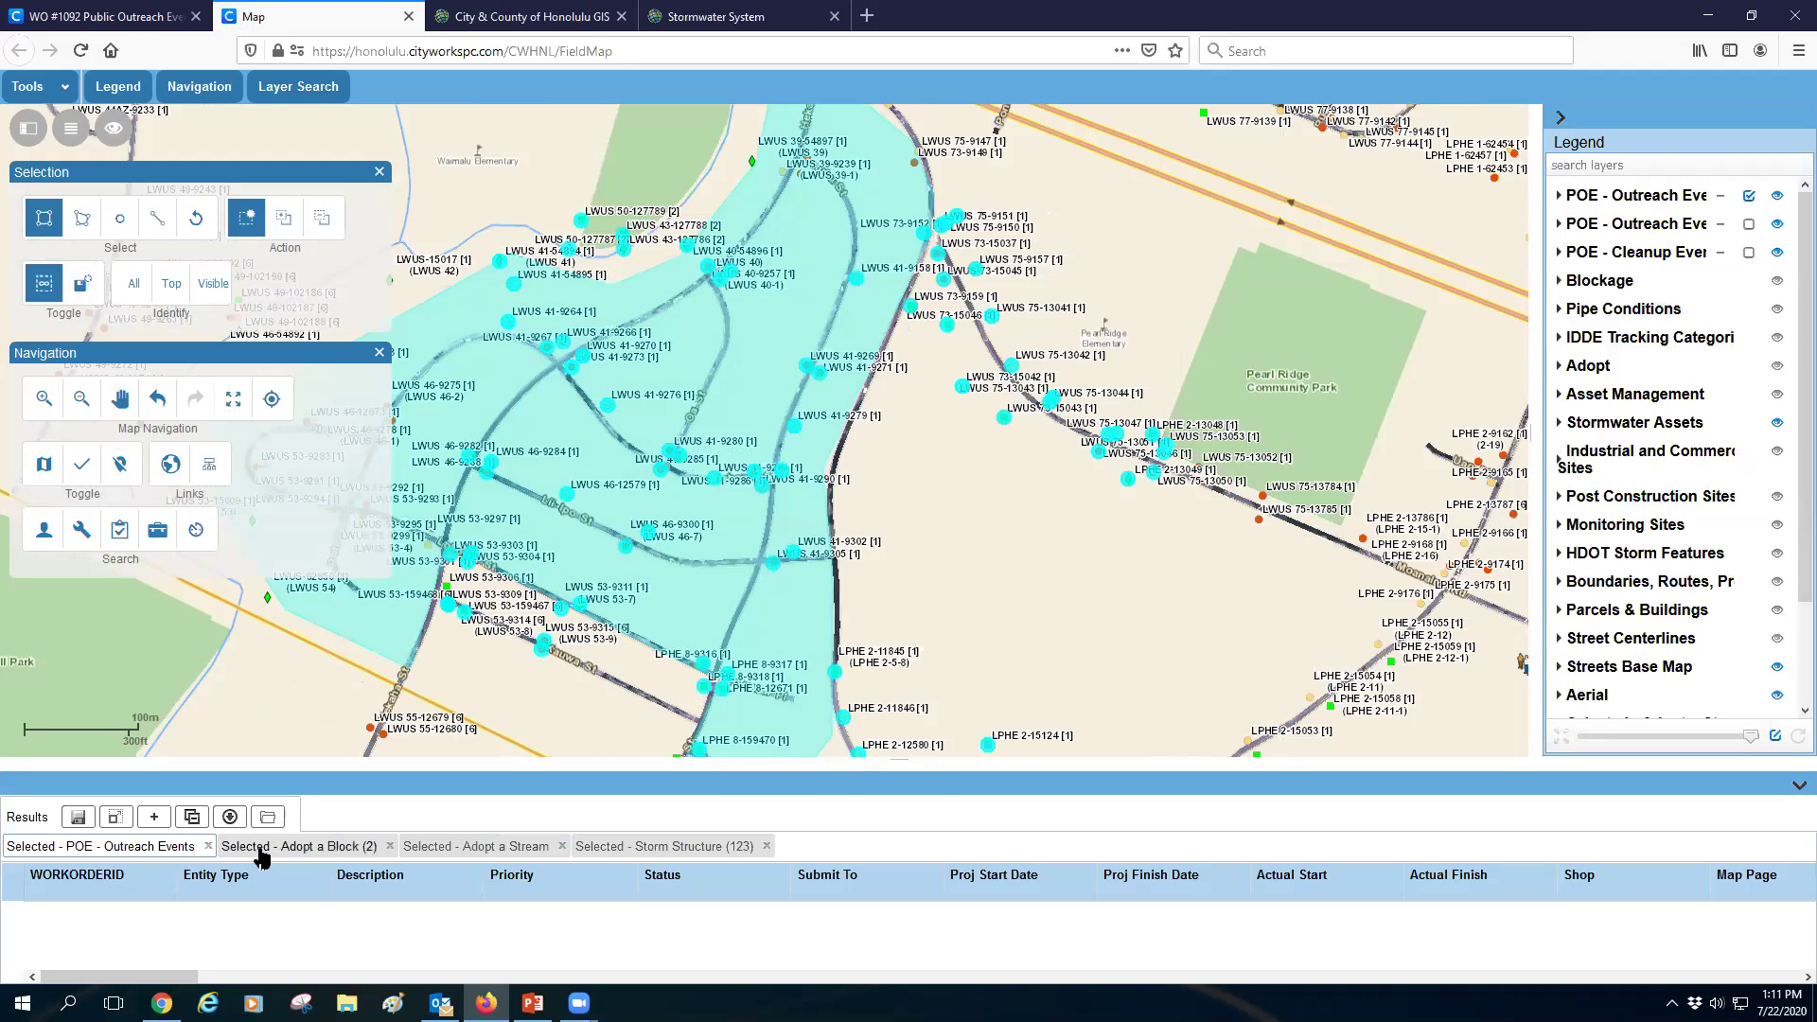
pyautogui.click(371, 857)
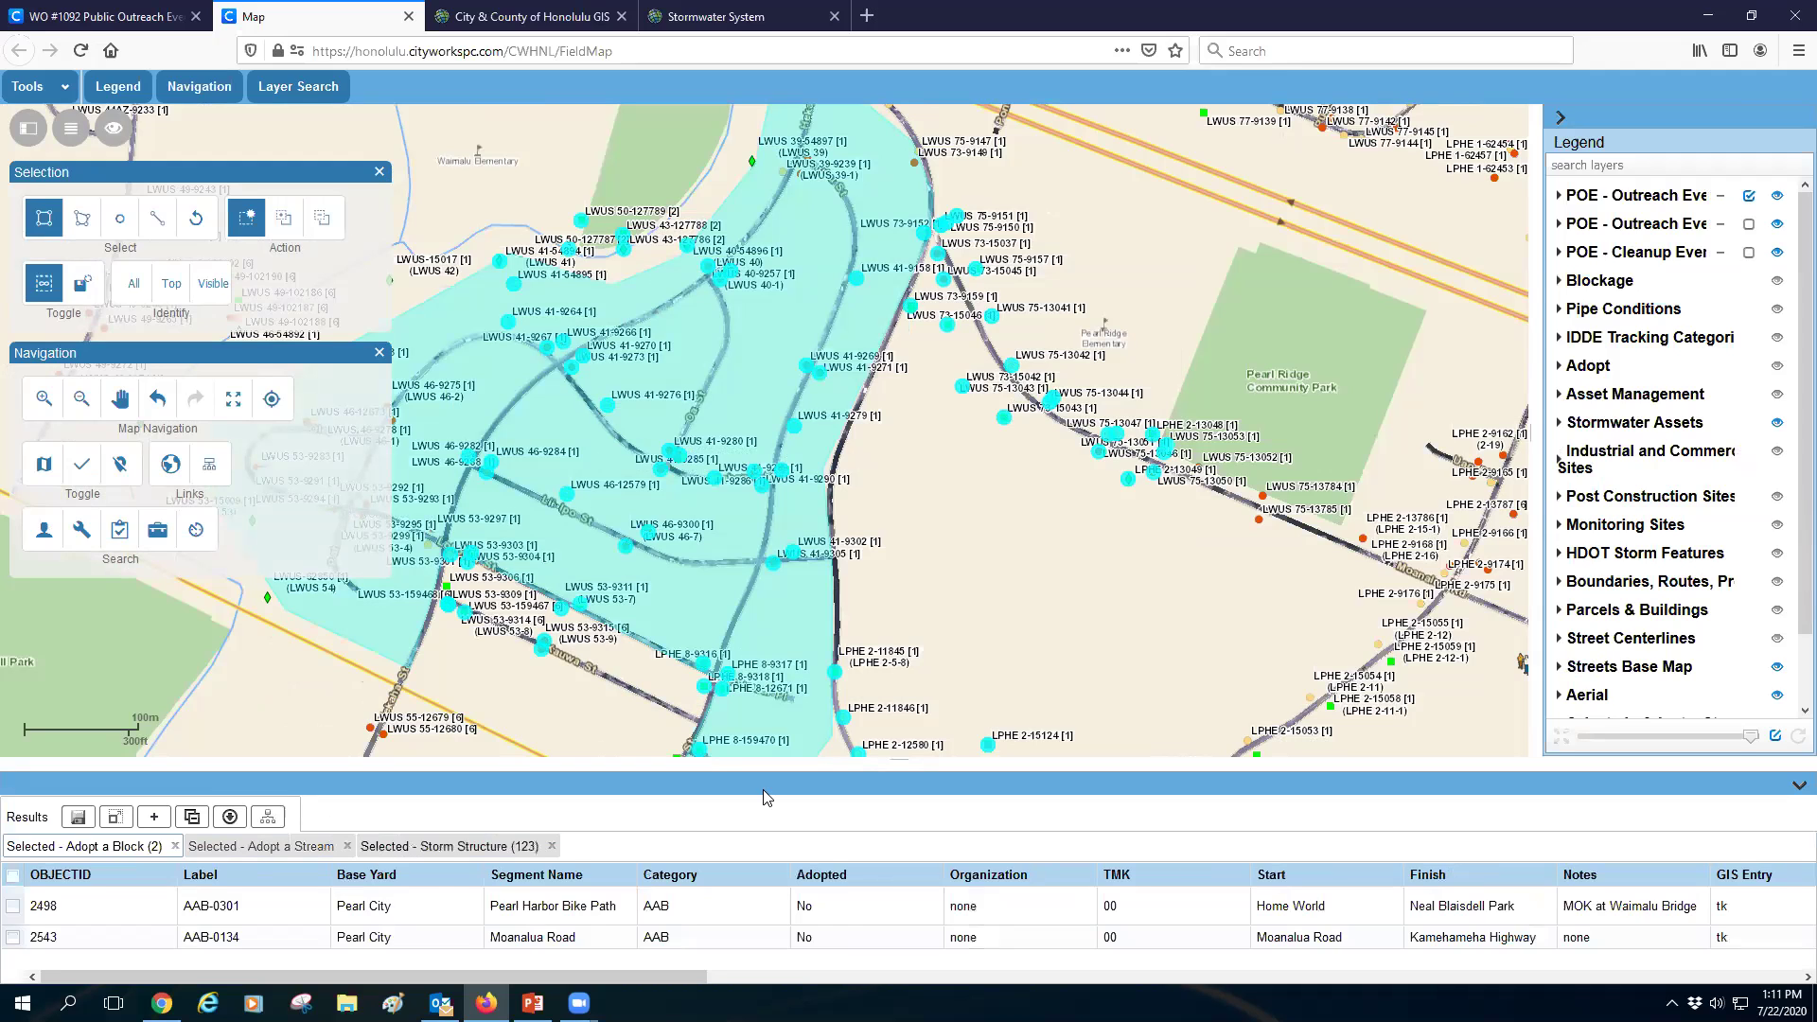
# - Enlarge the results table and scroll through the 123 Storm Structure records
pyautogui.moveTo(886, 762); pyautogui.dragTo(757, 511)
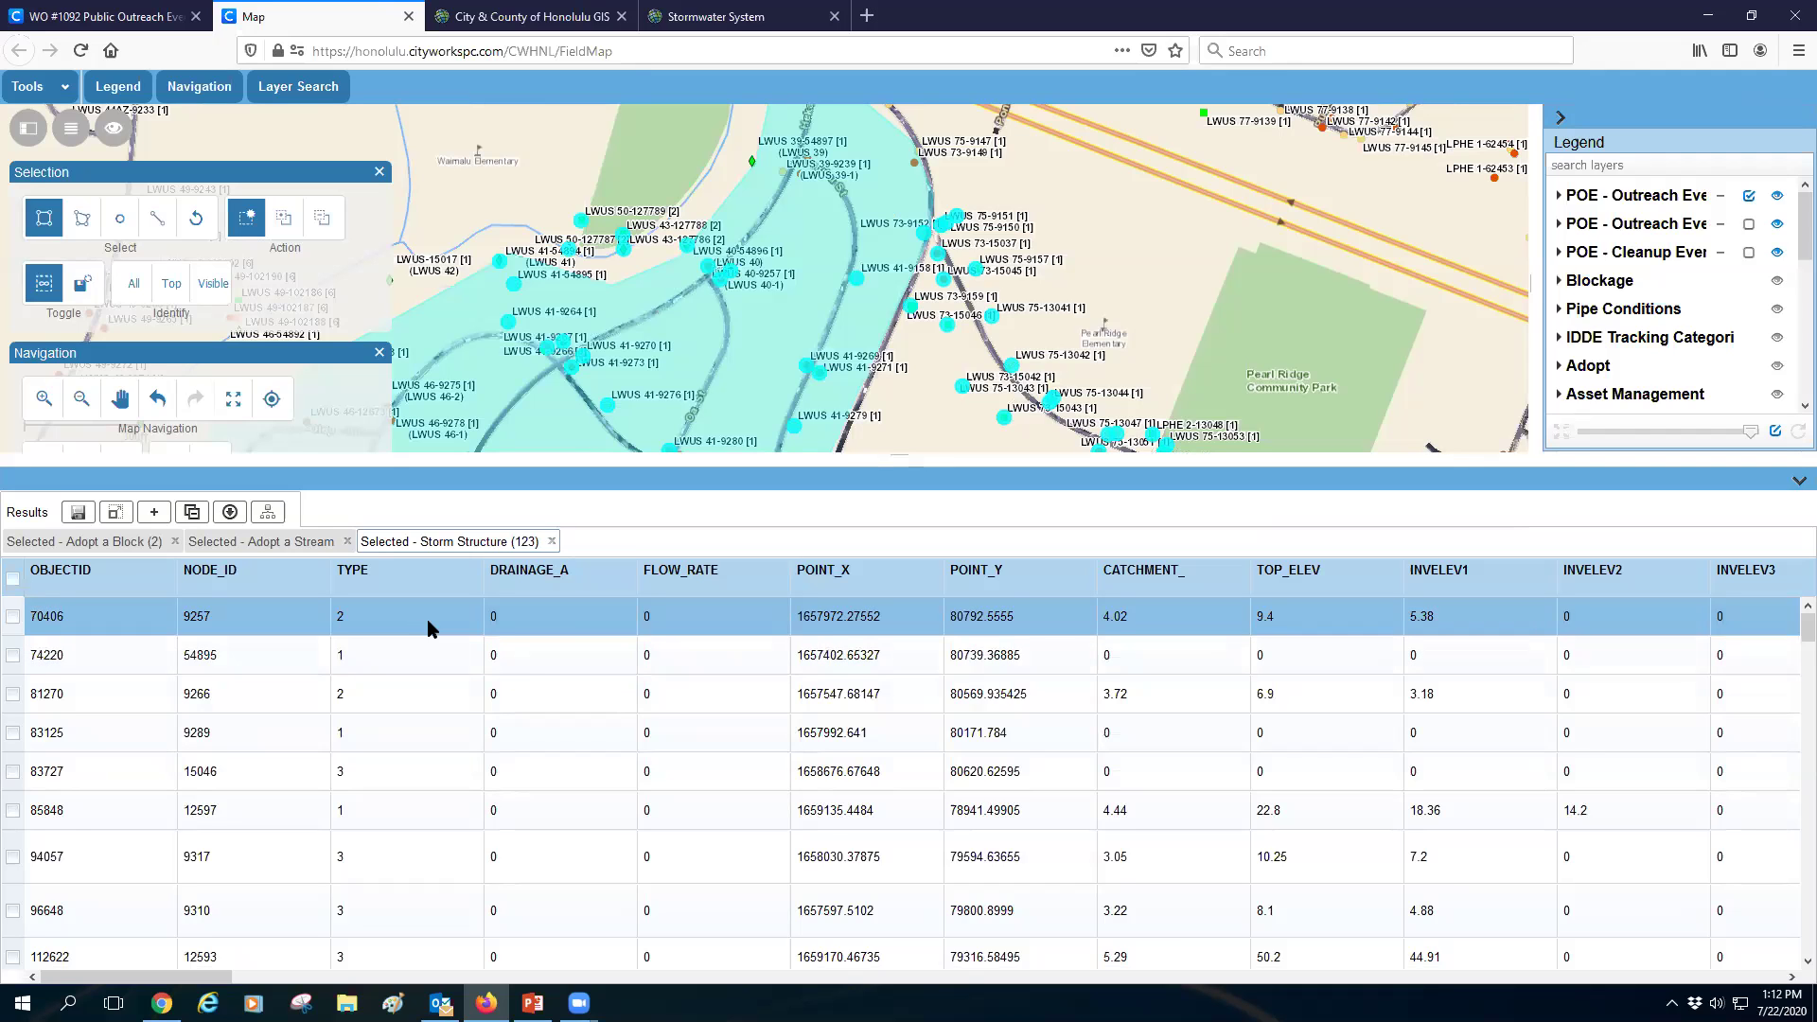
pyautogui.scroll(-5, 430, 628)
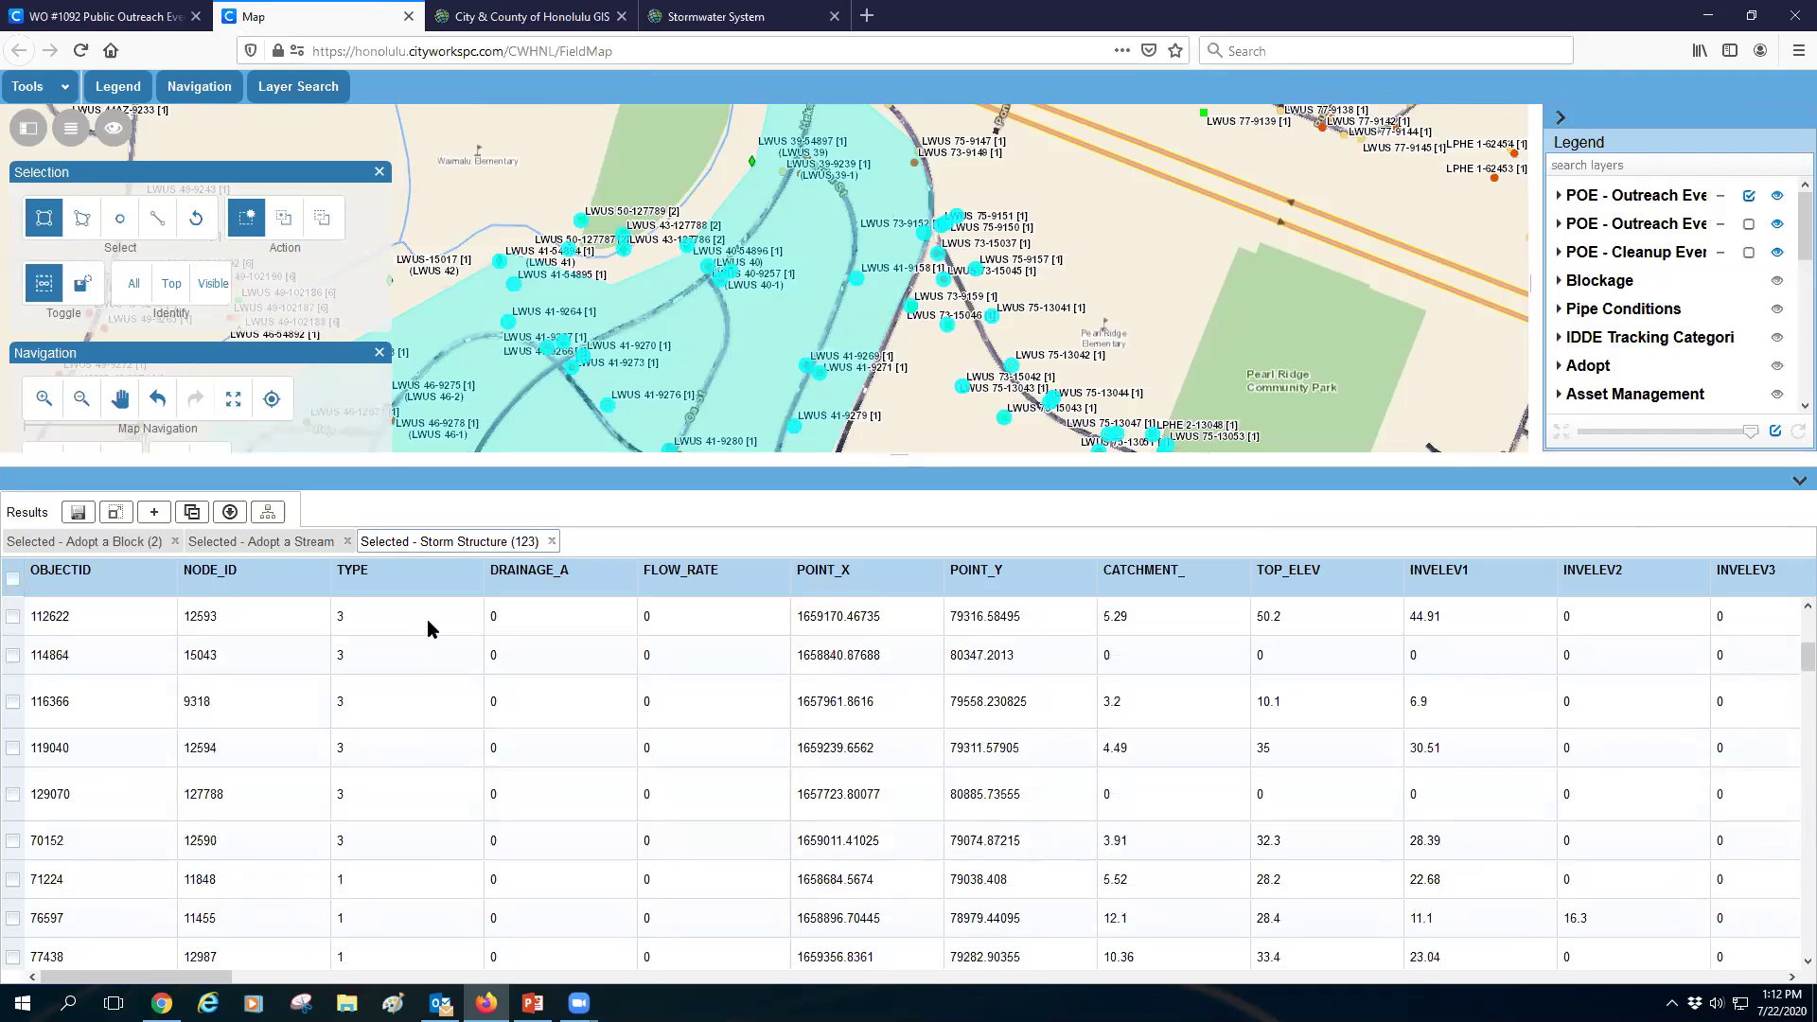
pyautogui.scroll(-5, 428, 619)
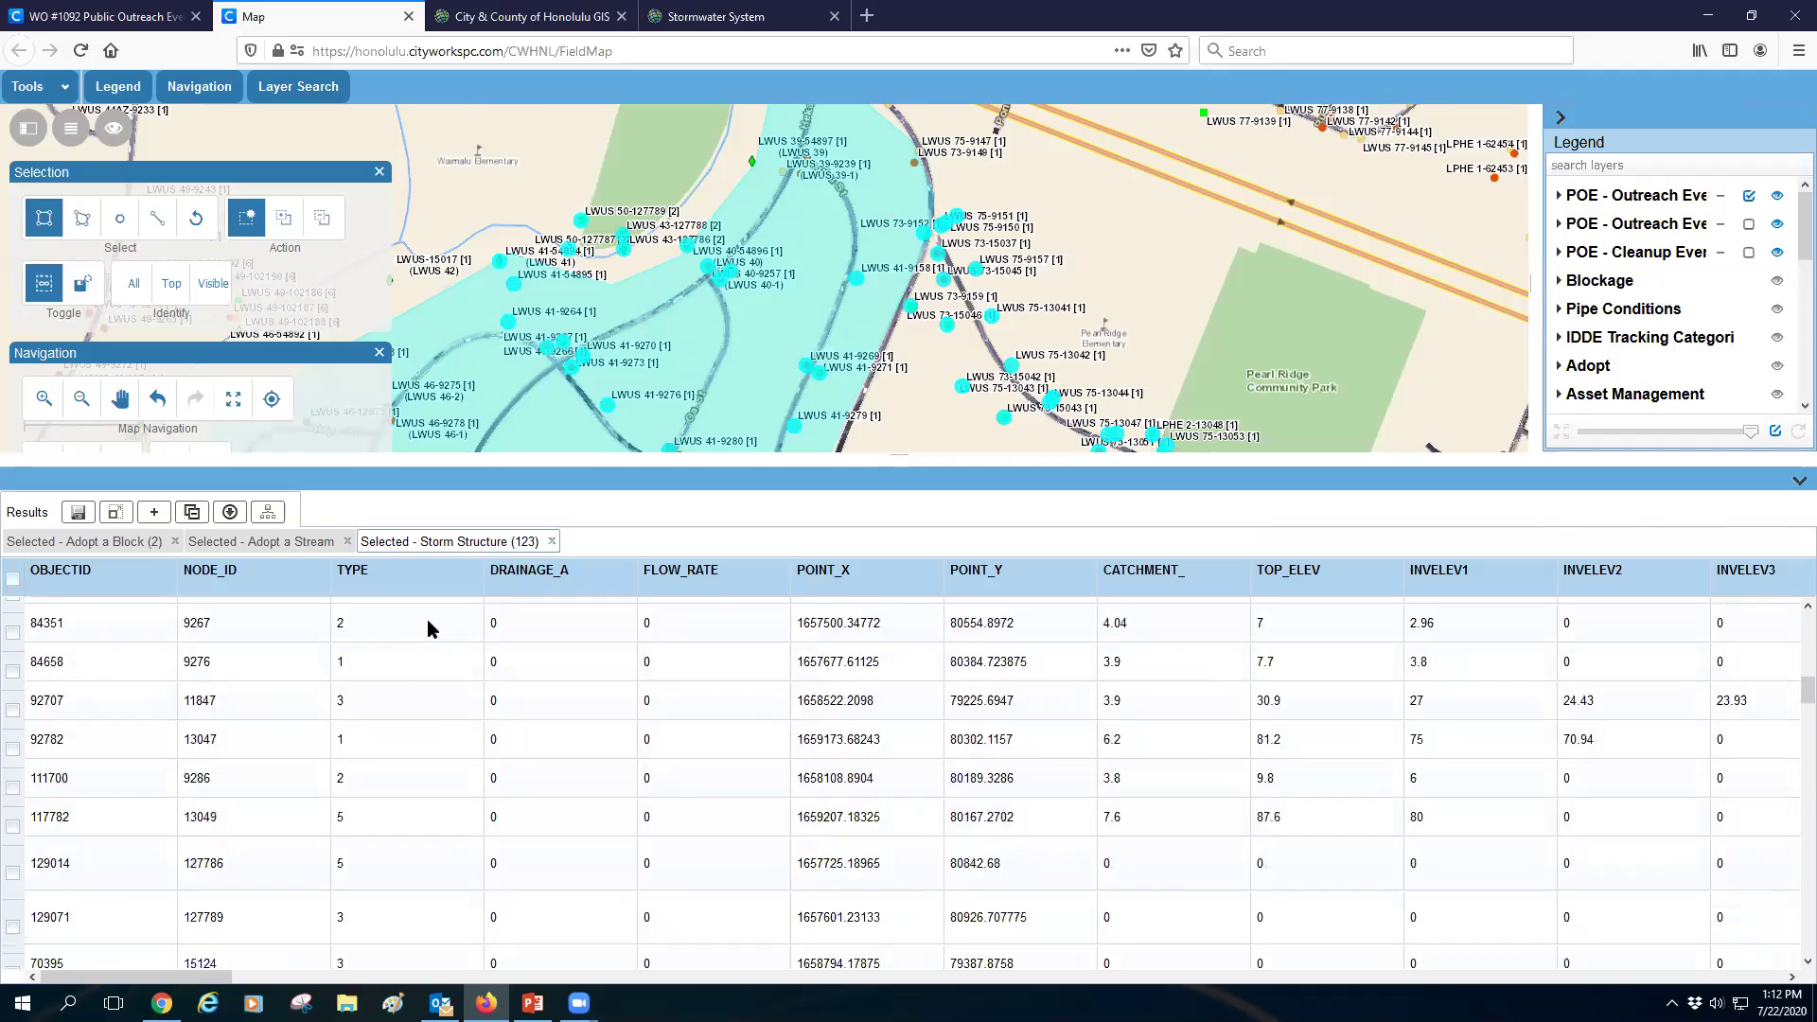
pyautogui.scroll(-5, 427, 619)
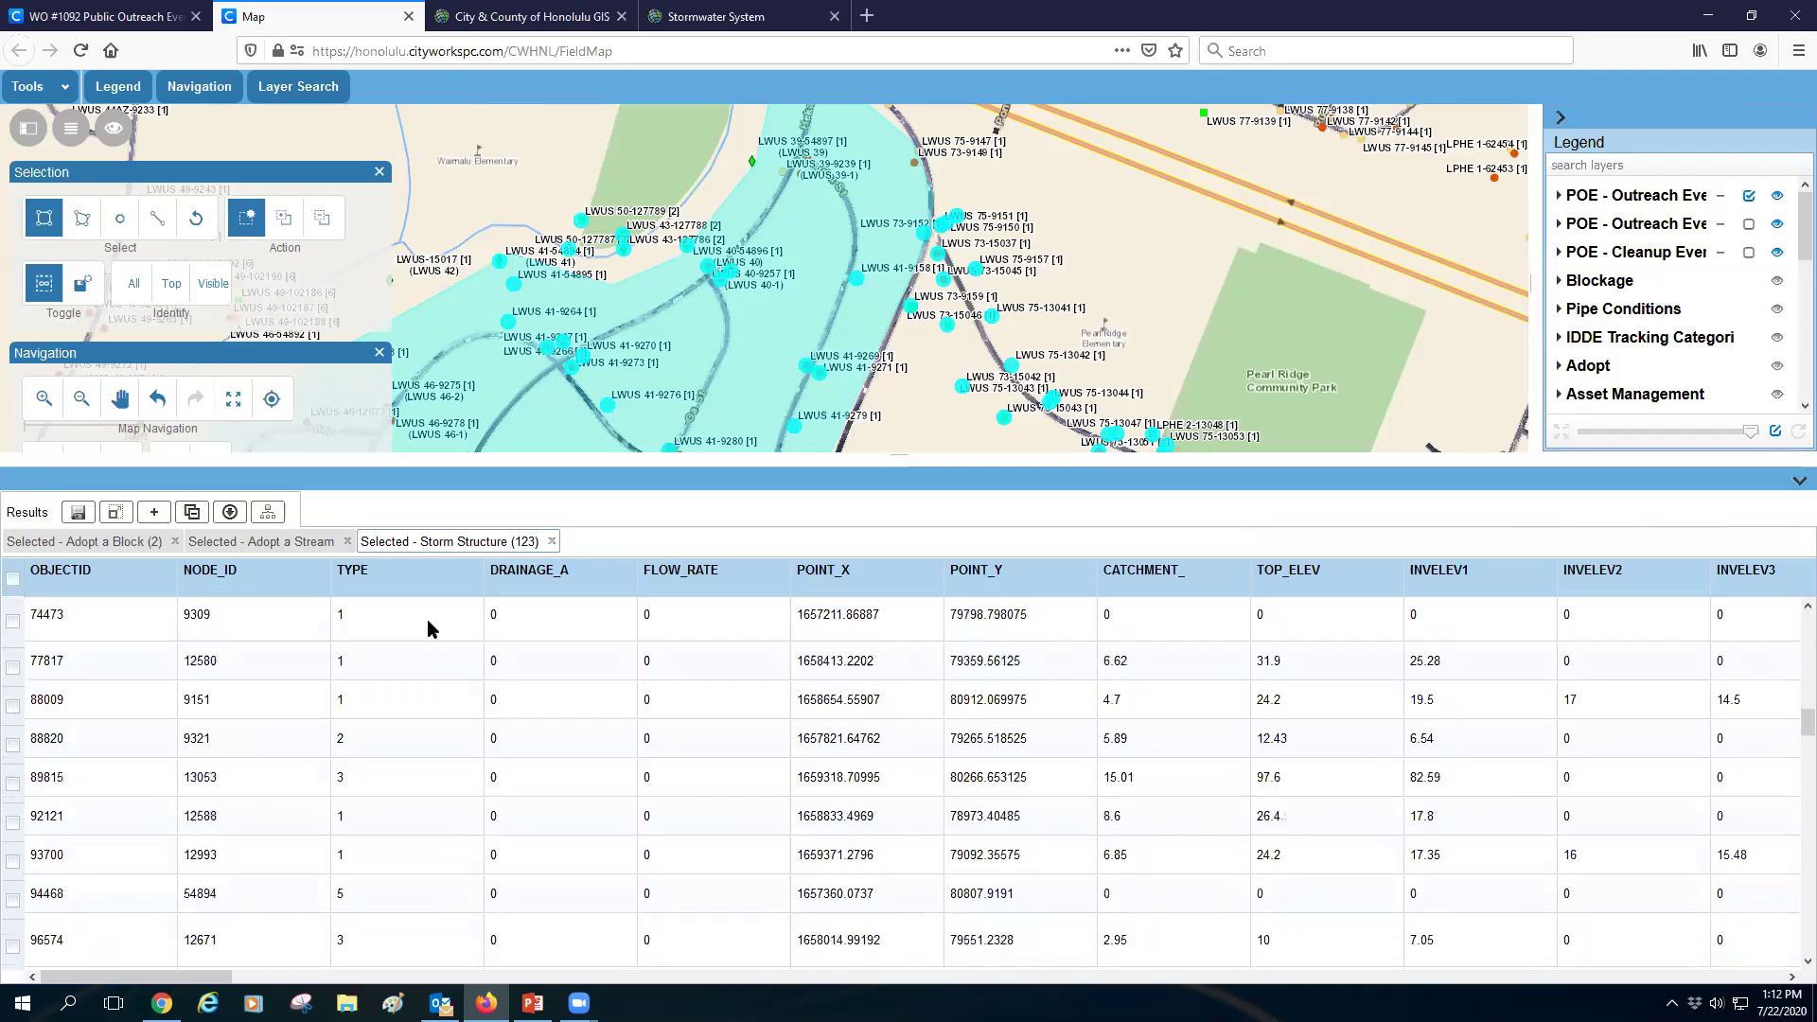
pyautogui.scroll(-5, 427, 619)
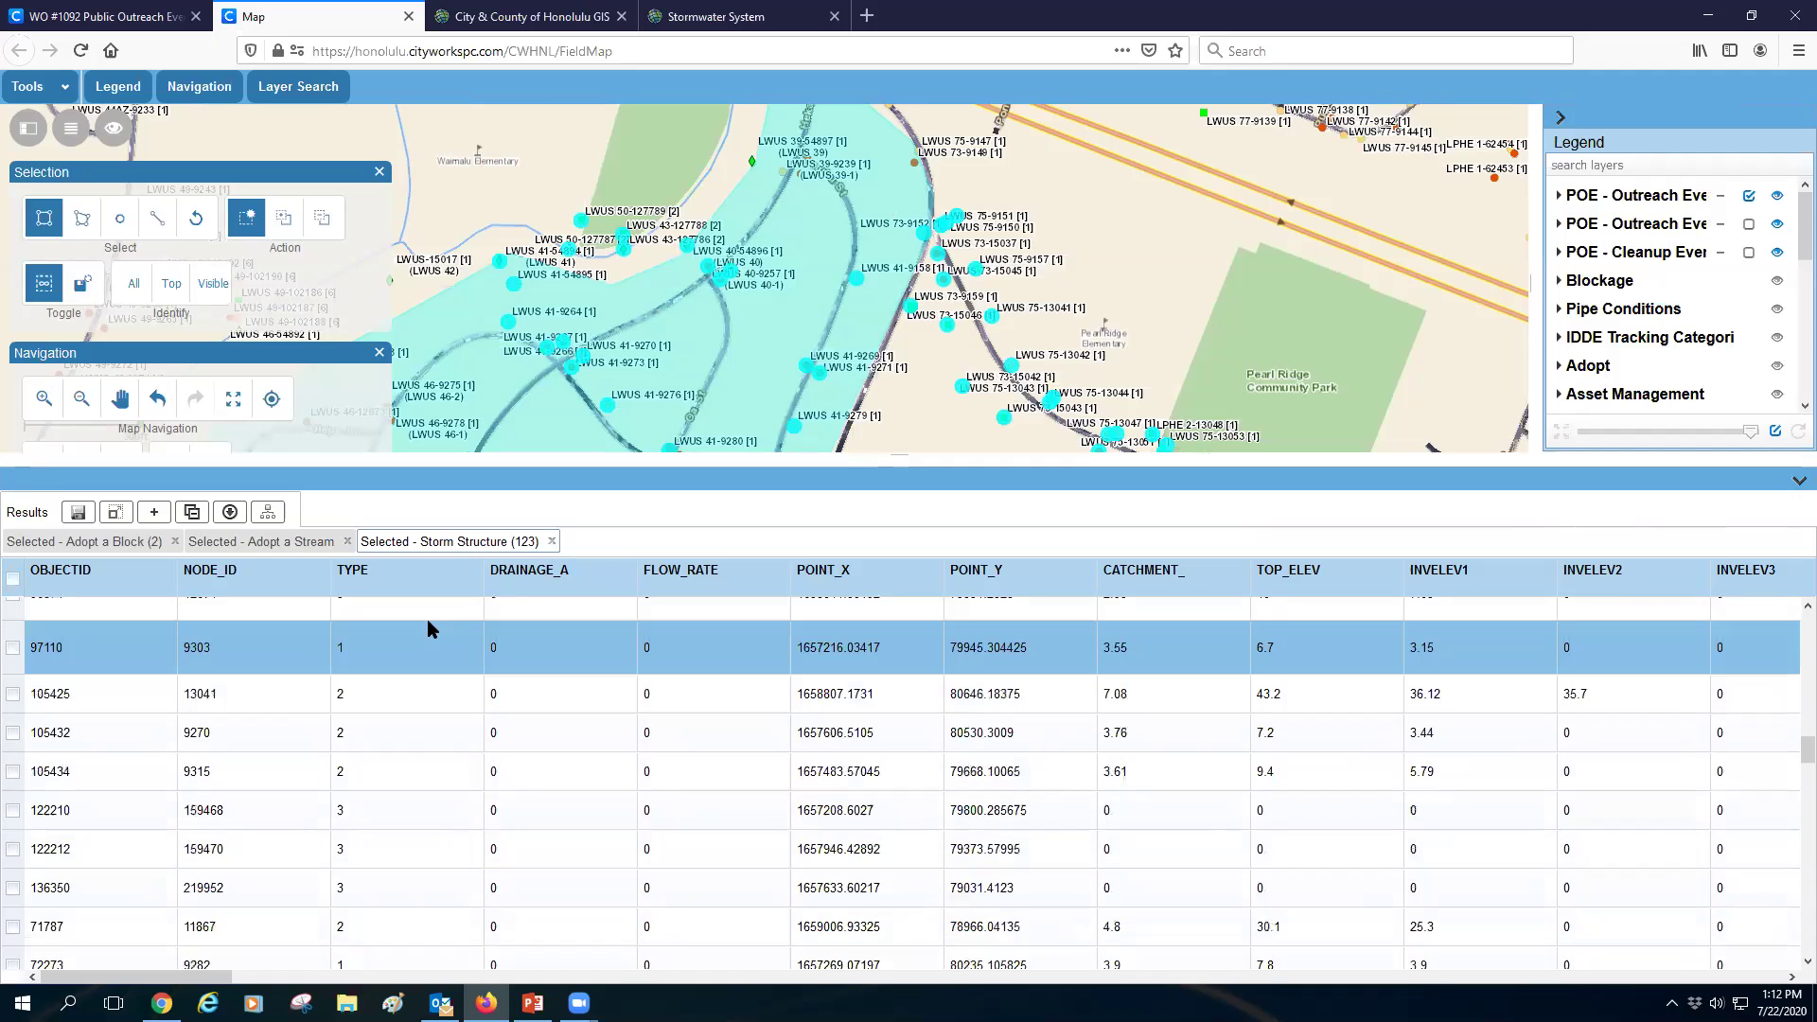
pyautogui.scroll(-3, 427, 619)
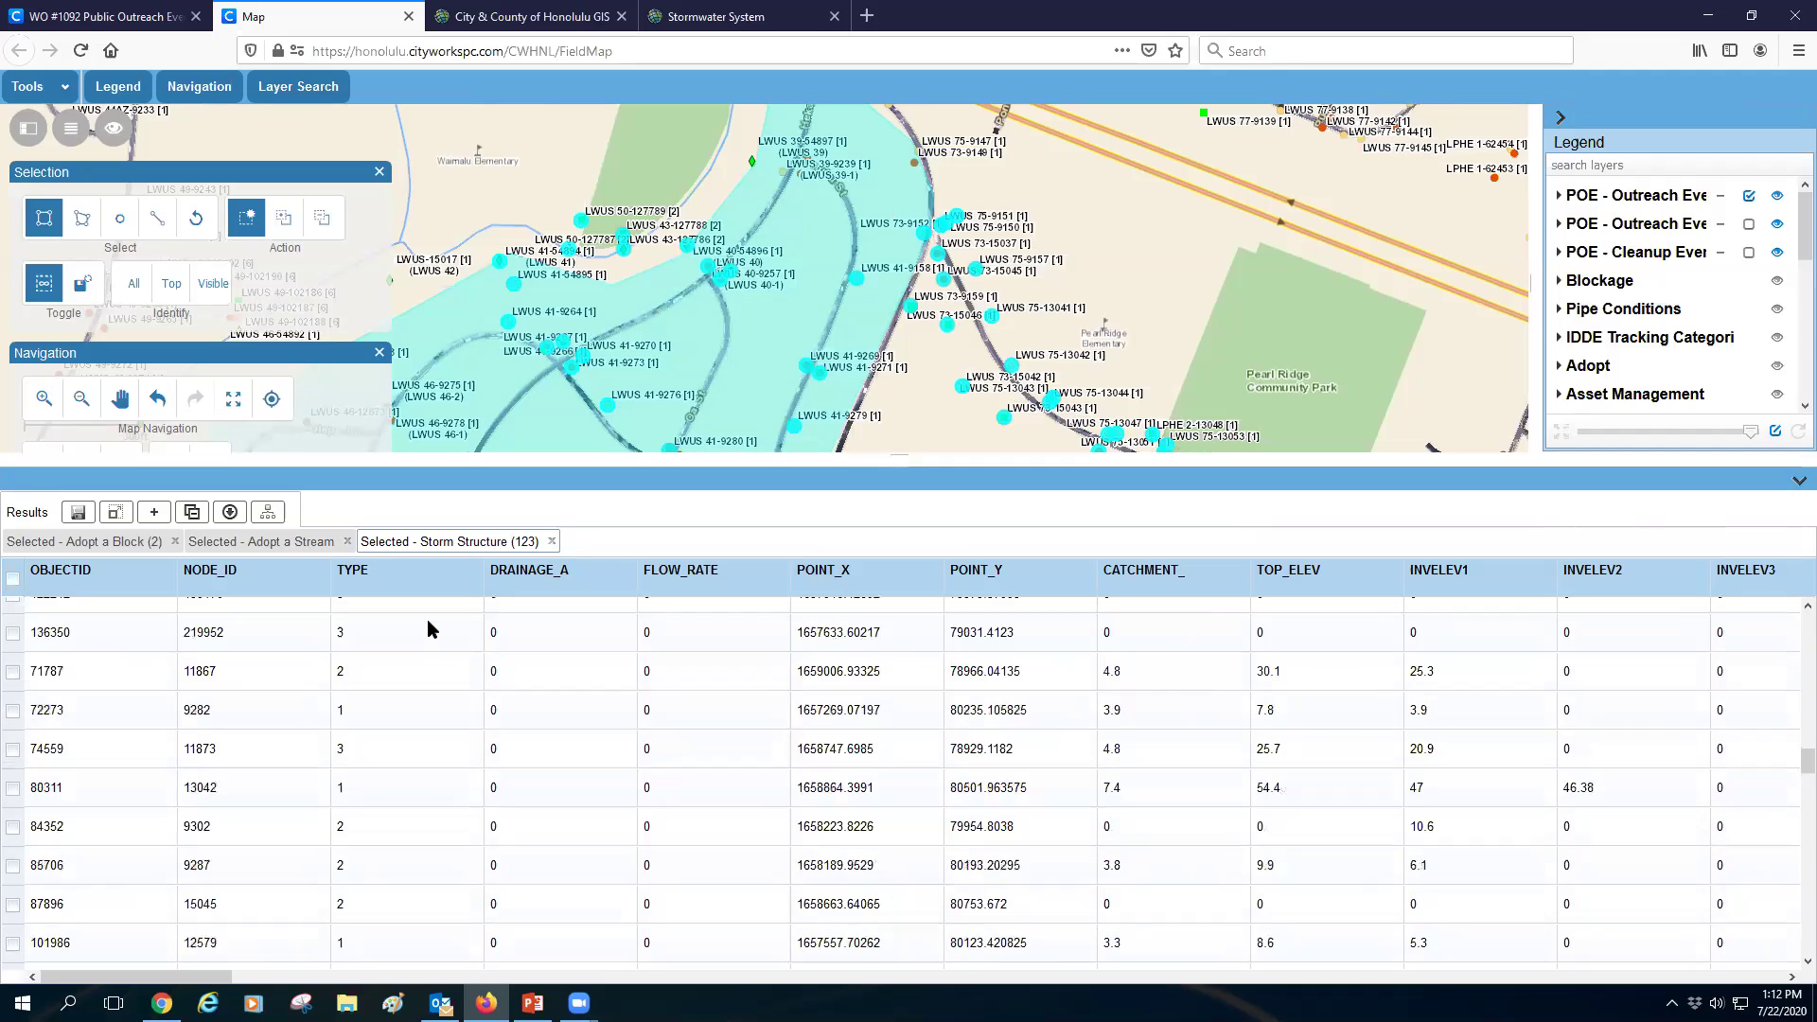
pyautogui.scroll(-3, 428, 621)
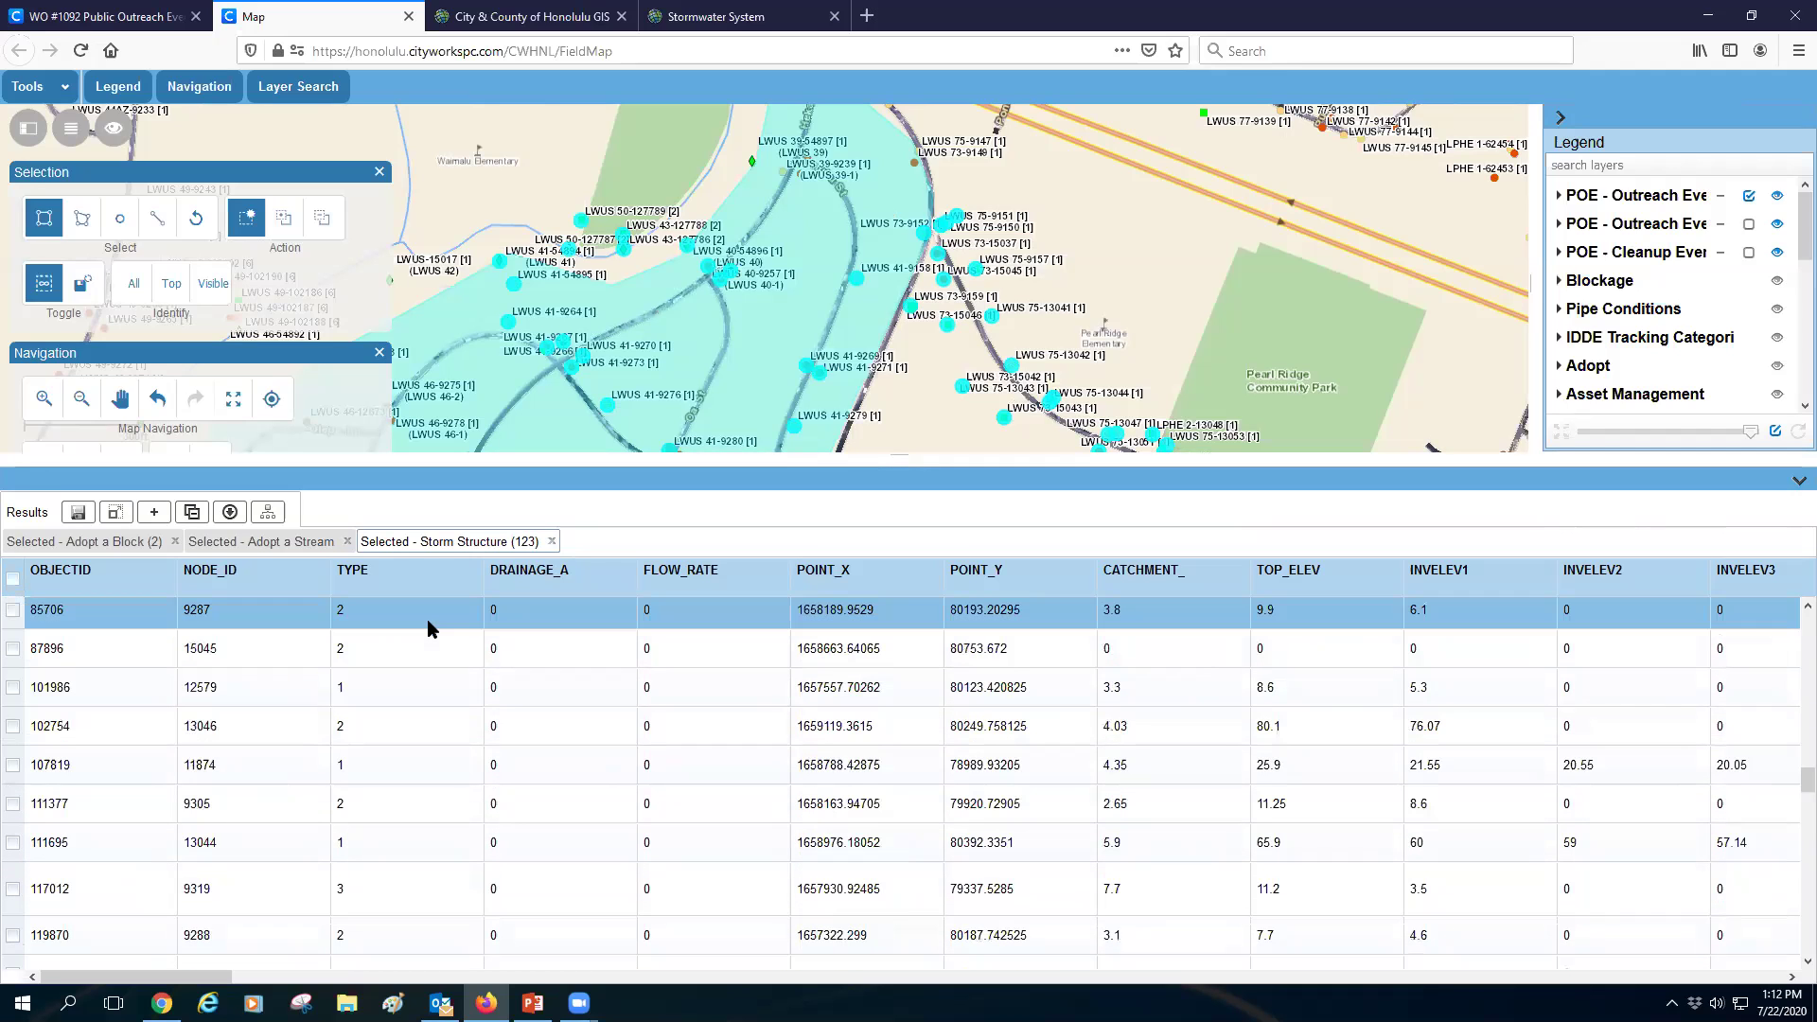
pyautogui.scroll(-3, 427, 629)
pyautogui.scroll(-3, 428, 629)
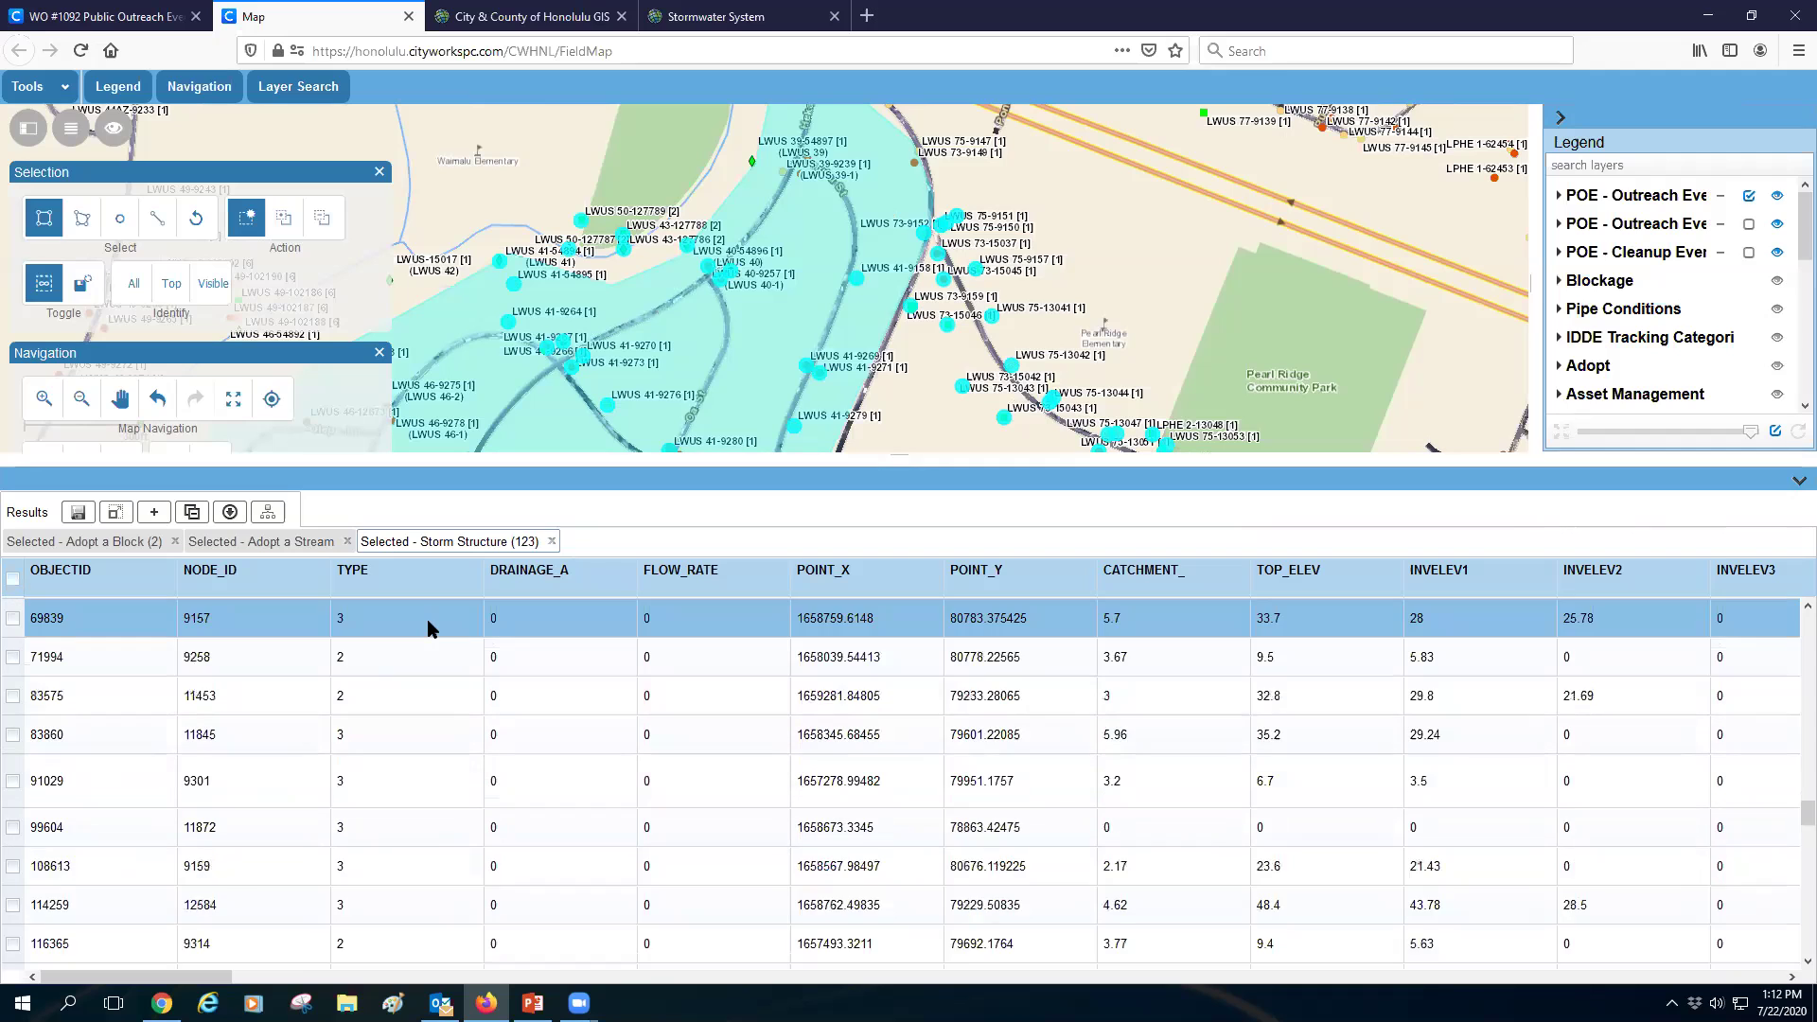
pyautogui.scroll(-3, 427, 628)
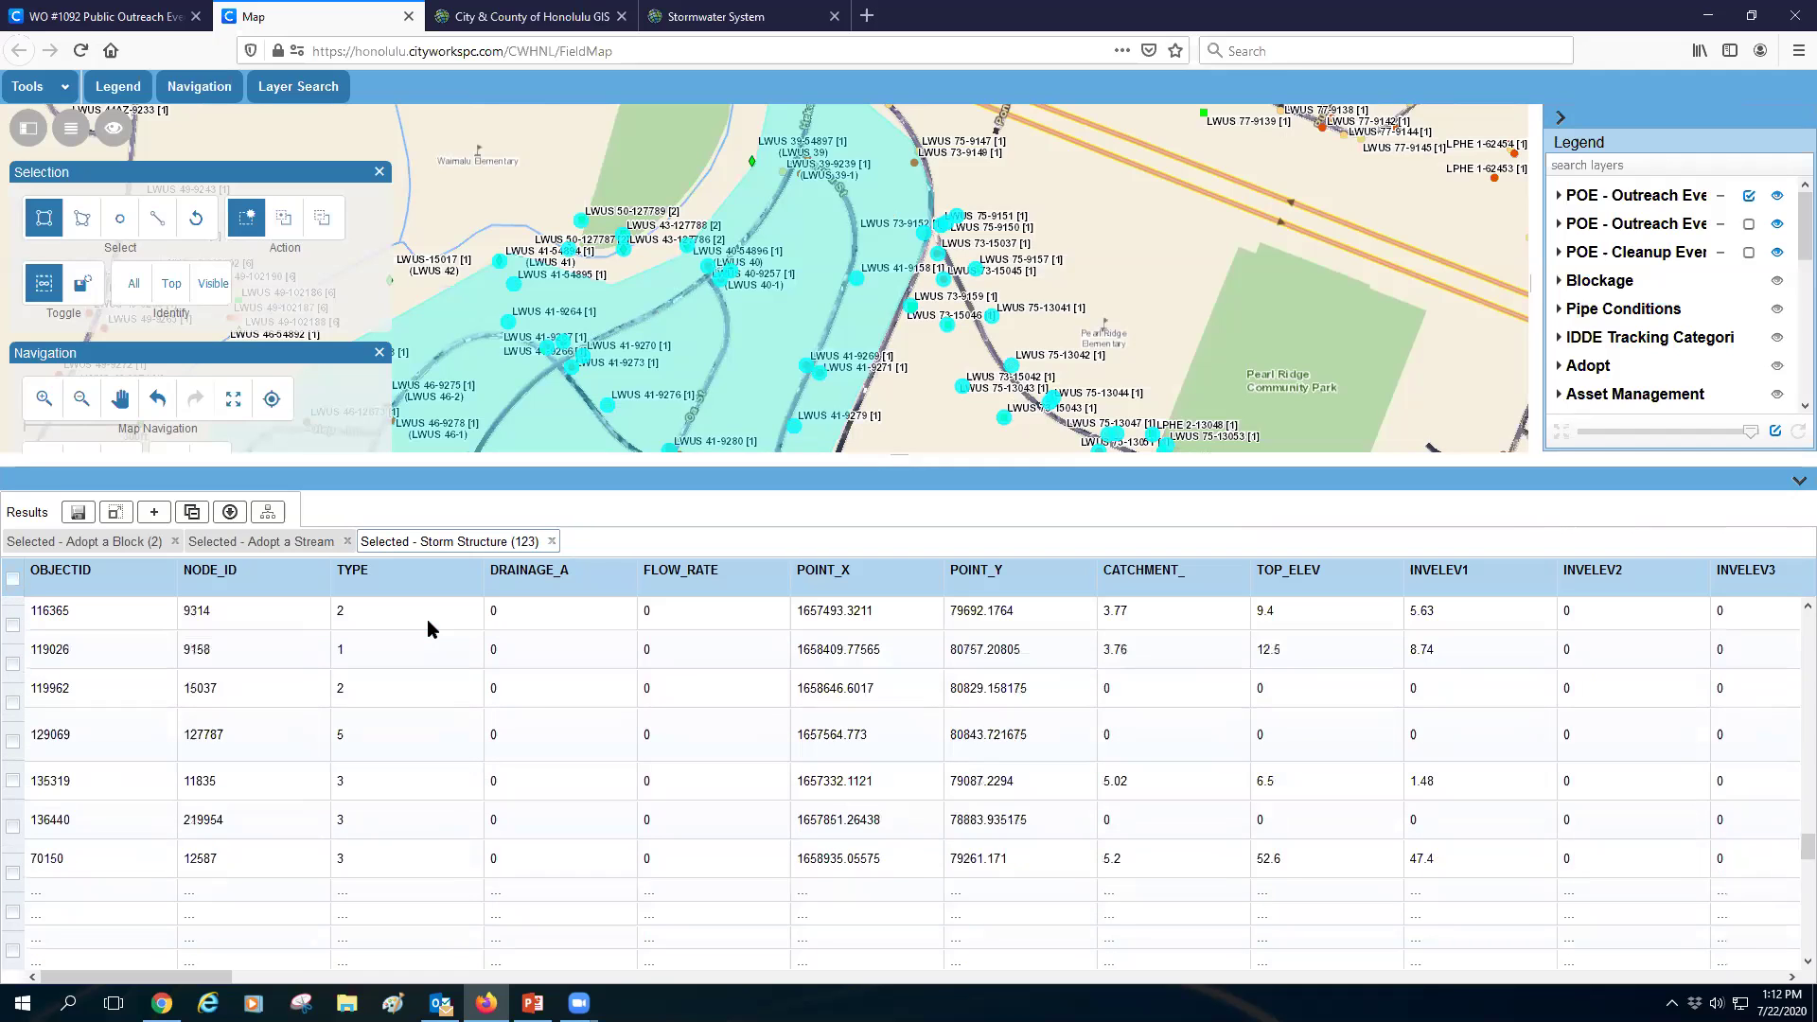
pyautogui.scroll(-3, 428, 619)
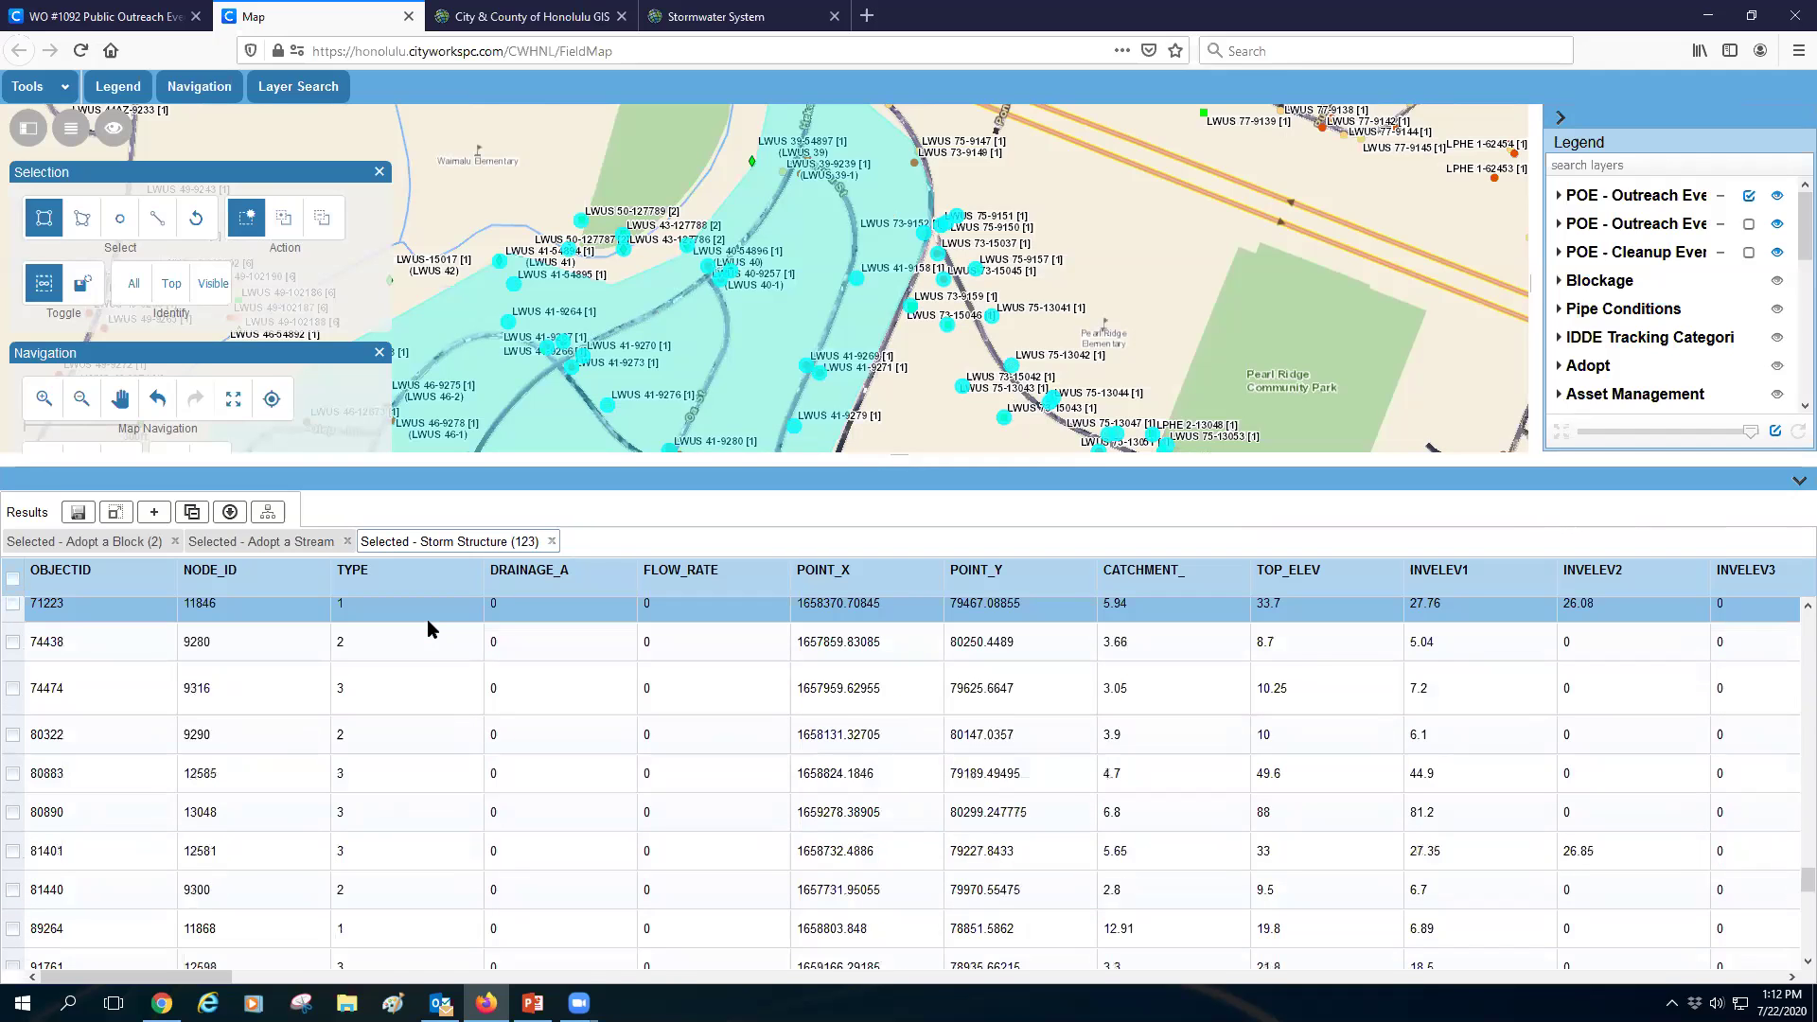
pyautogui.scroll(-3, 427, 620)
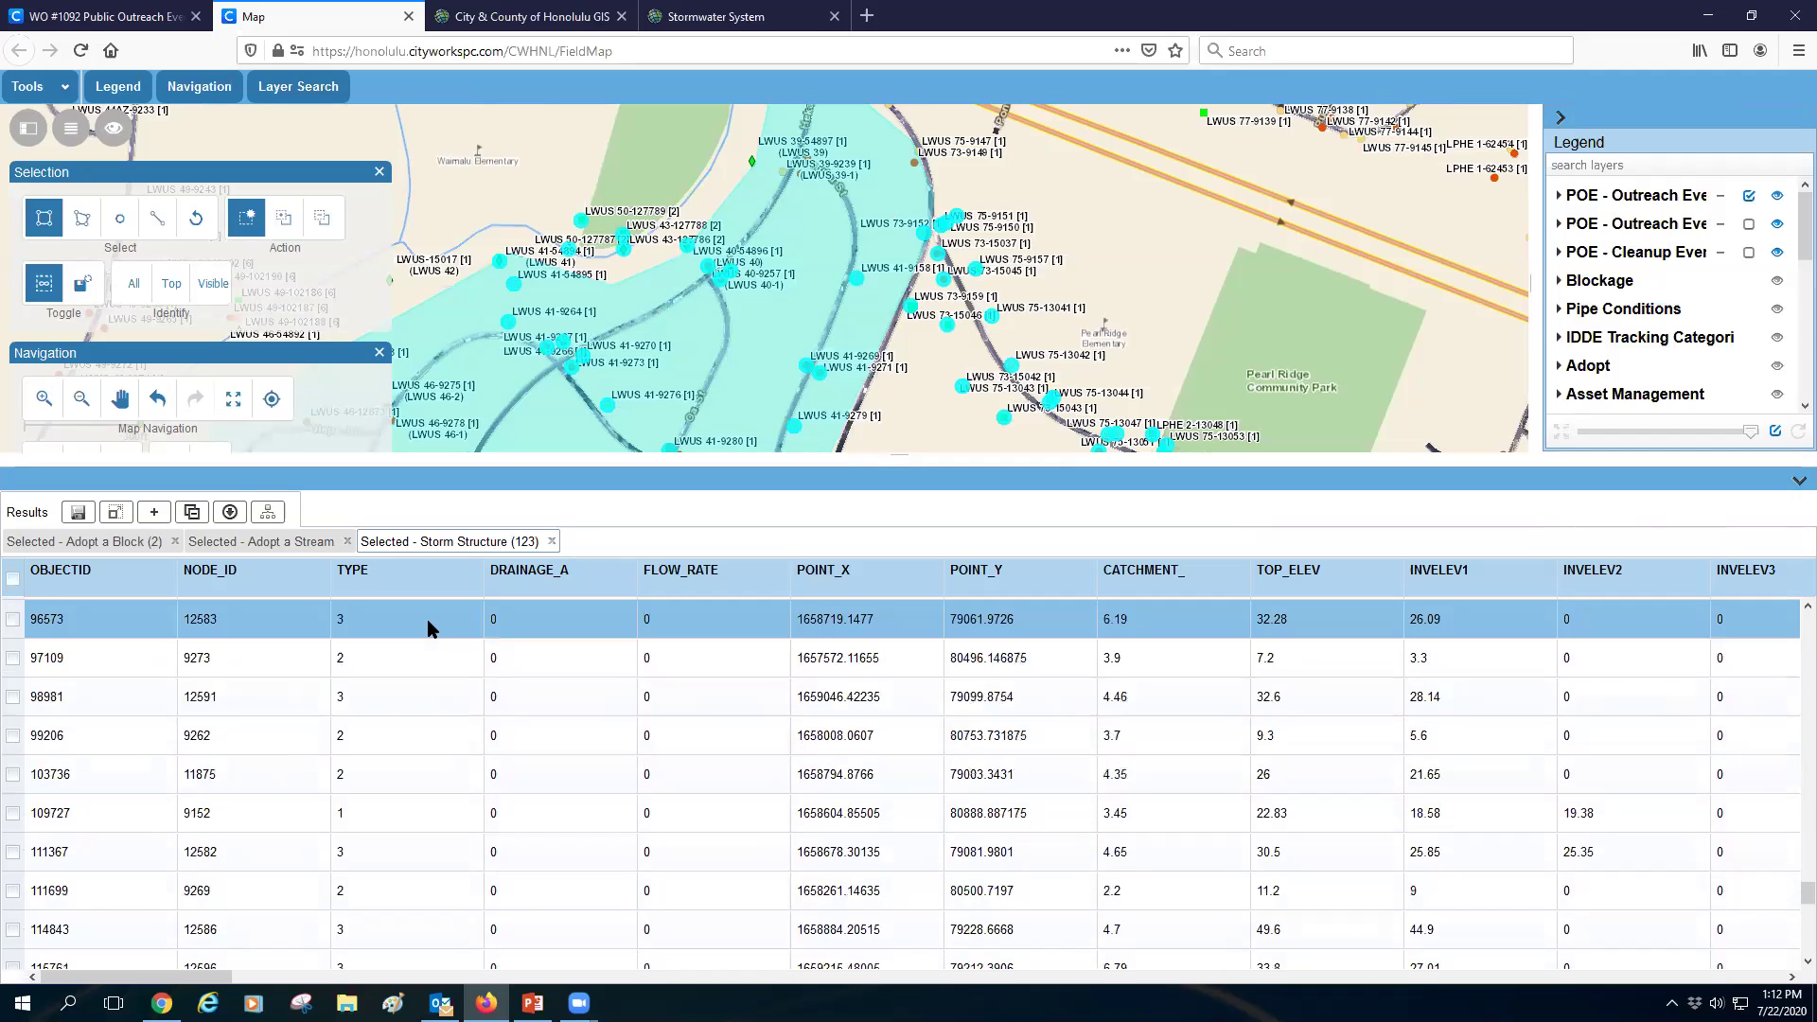
pyautogui.scroll(-3, 428, 629)
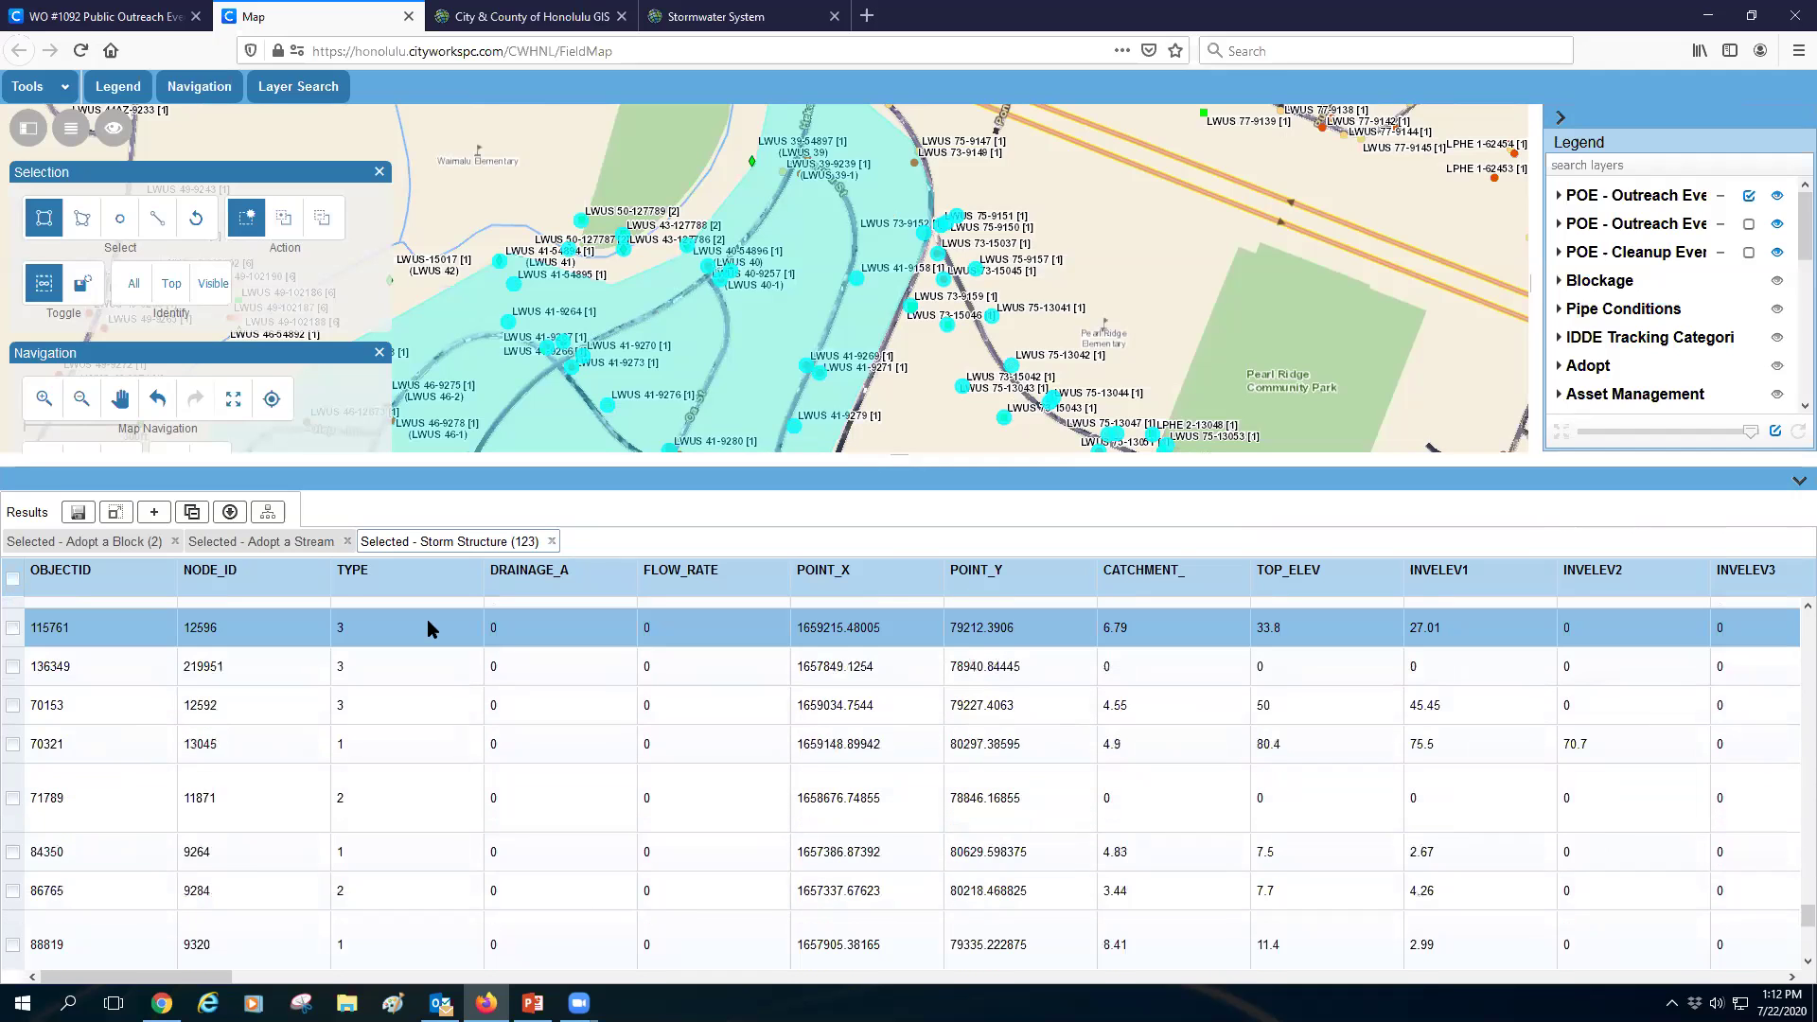
pyautogui.scroll(-3, 428, 628)
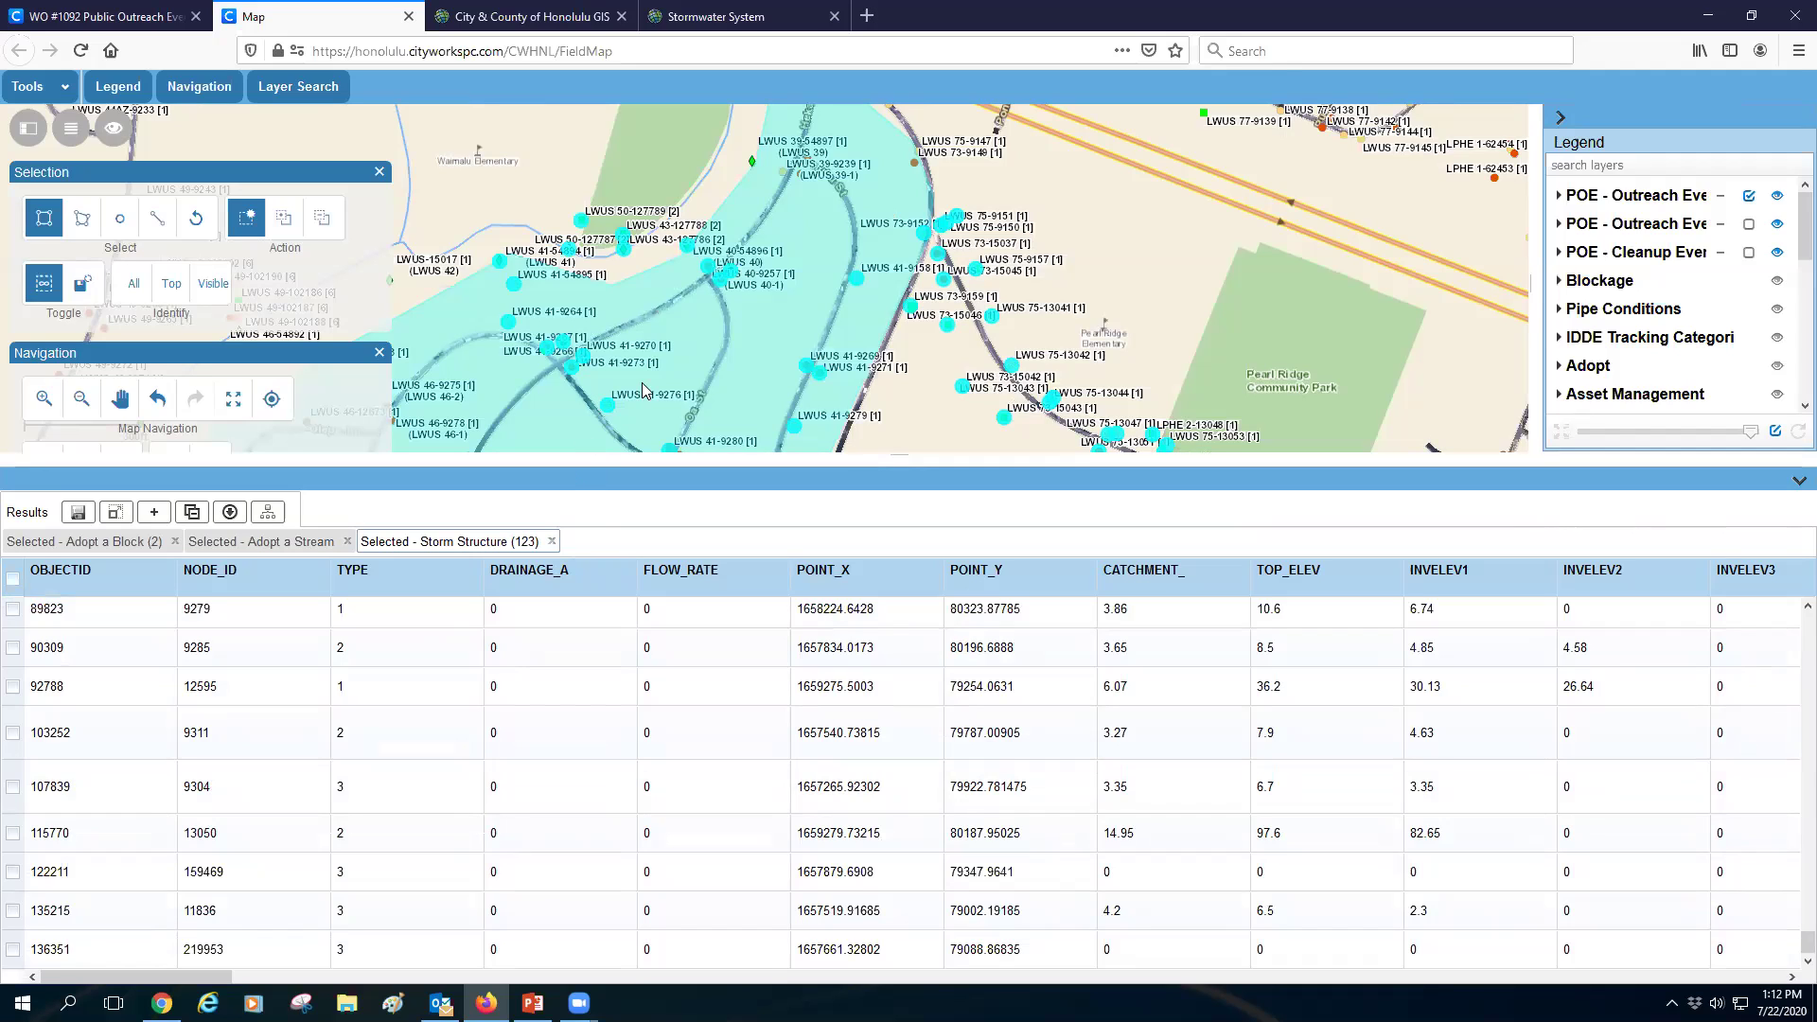
# - Close the Storm Structure, Adopt a Stream and Adopt a Block result tabs
pyautogui.click(552, 542)
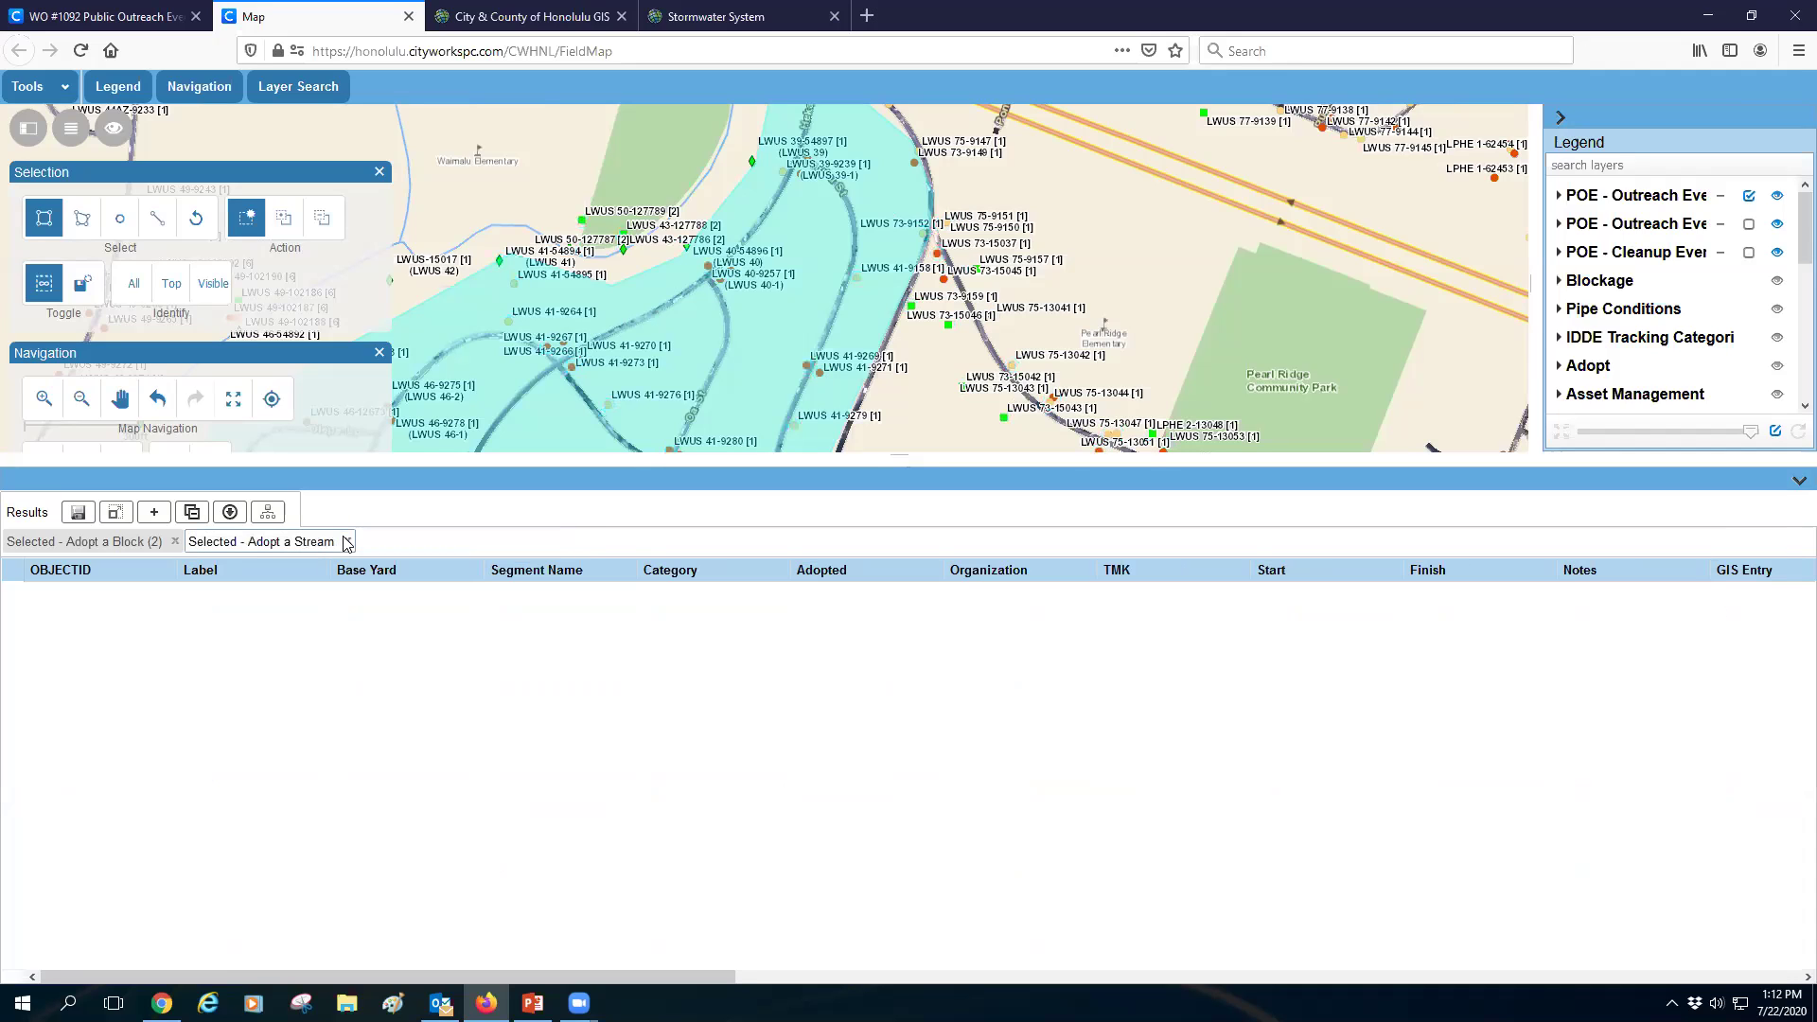
pyautogui.click(346, 542)
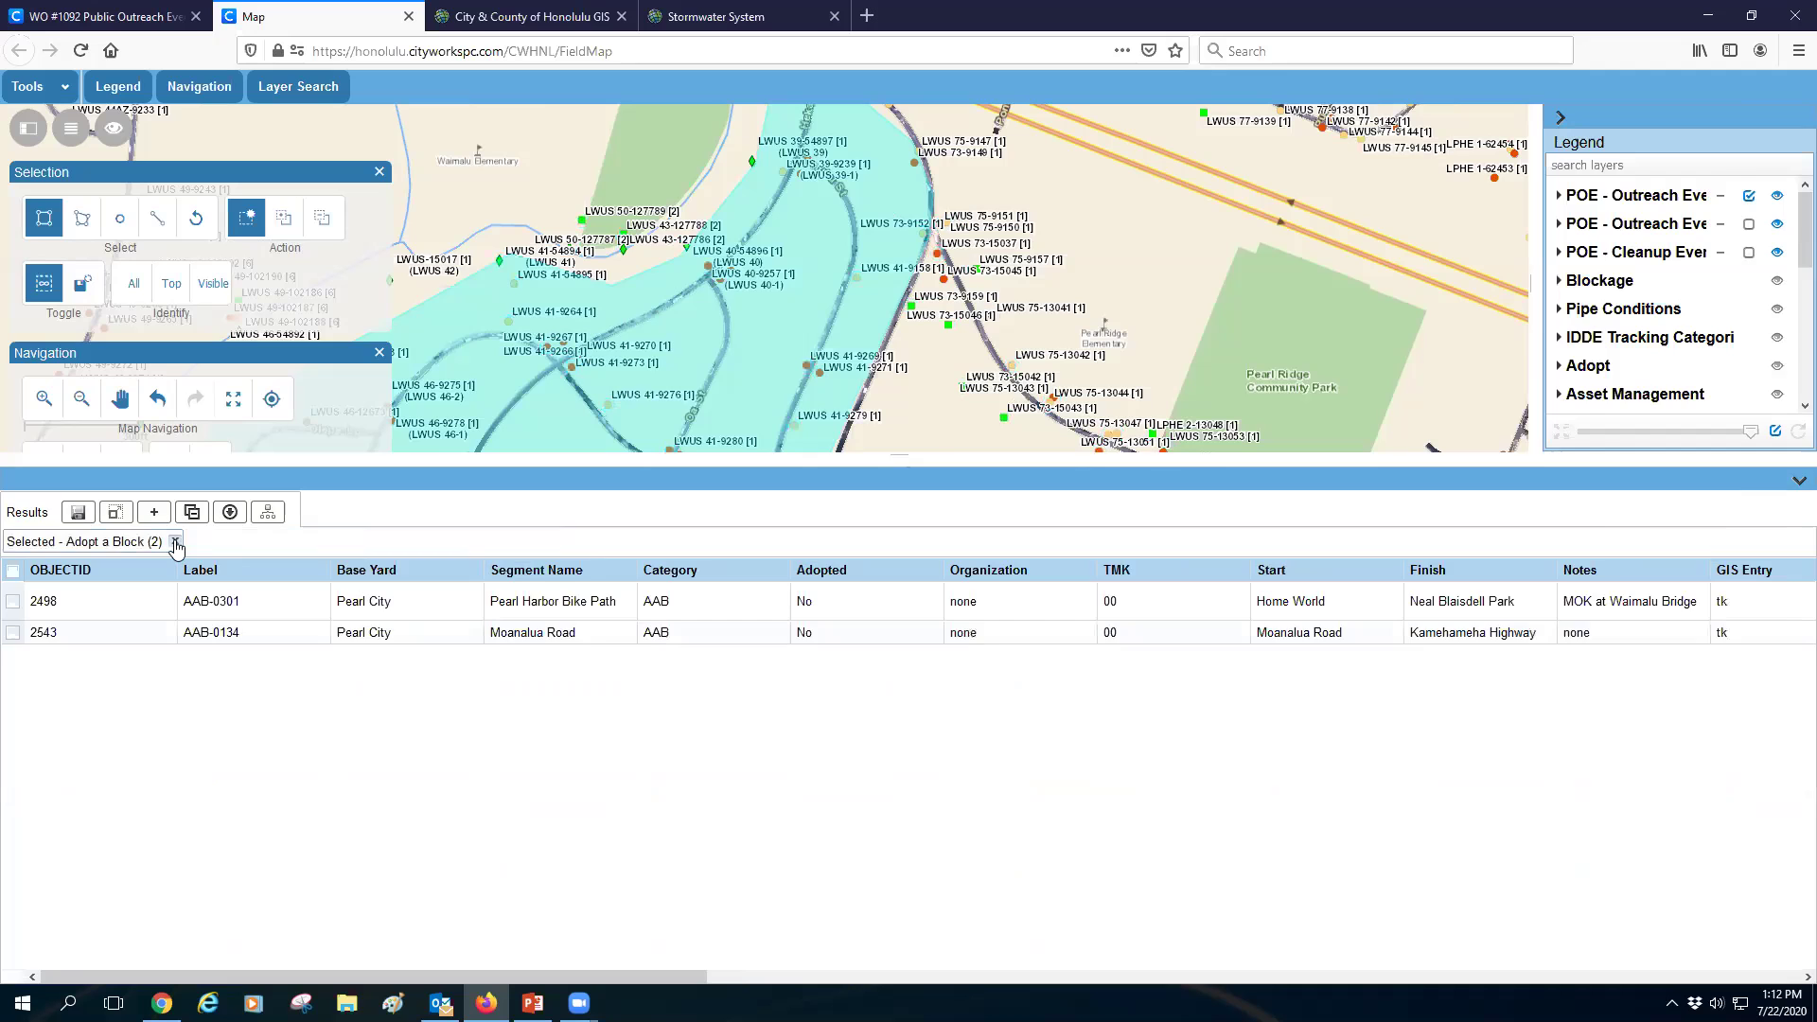
pyautogui.click(175, 543)
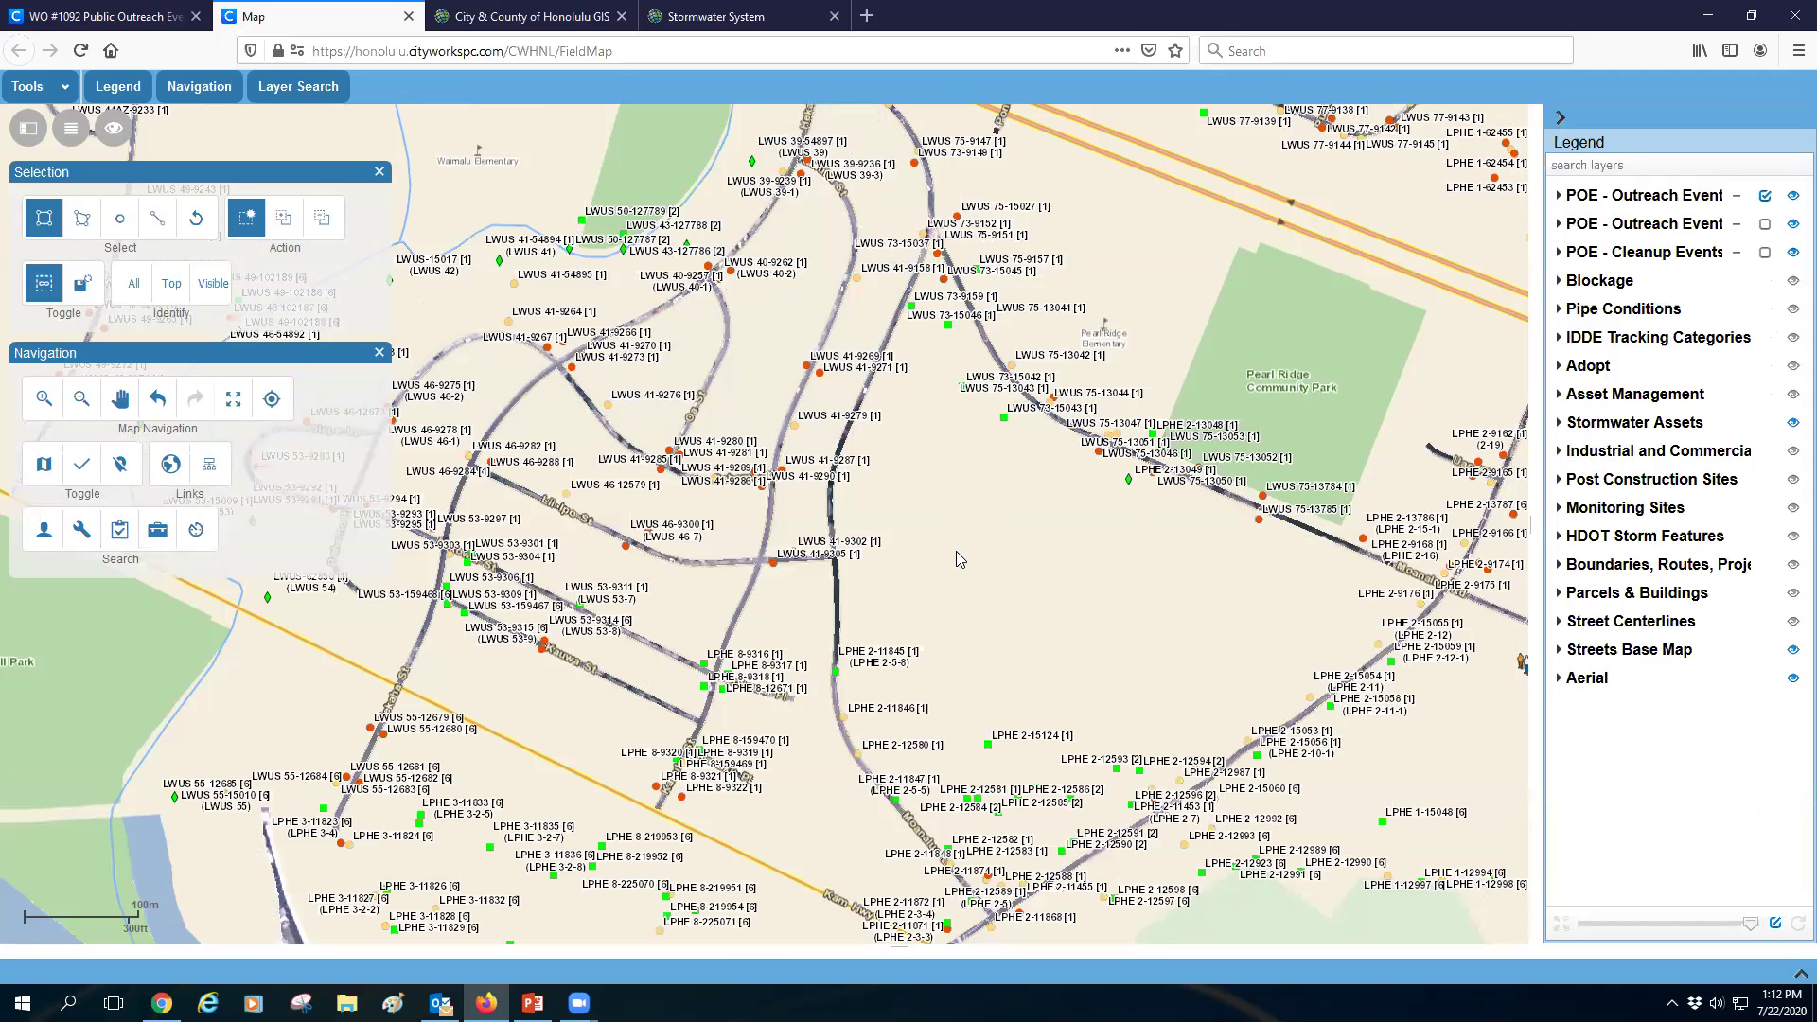
# - Box-select a new area near Pearl Ridge Community Park, producing four empty selection sets
pyautogui.scroll(1, 956, 551)
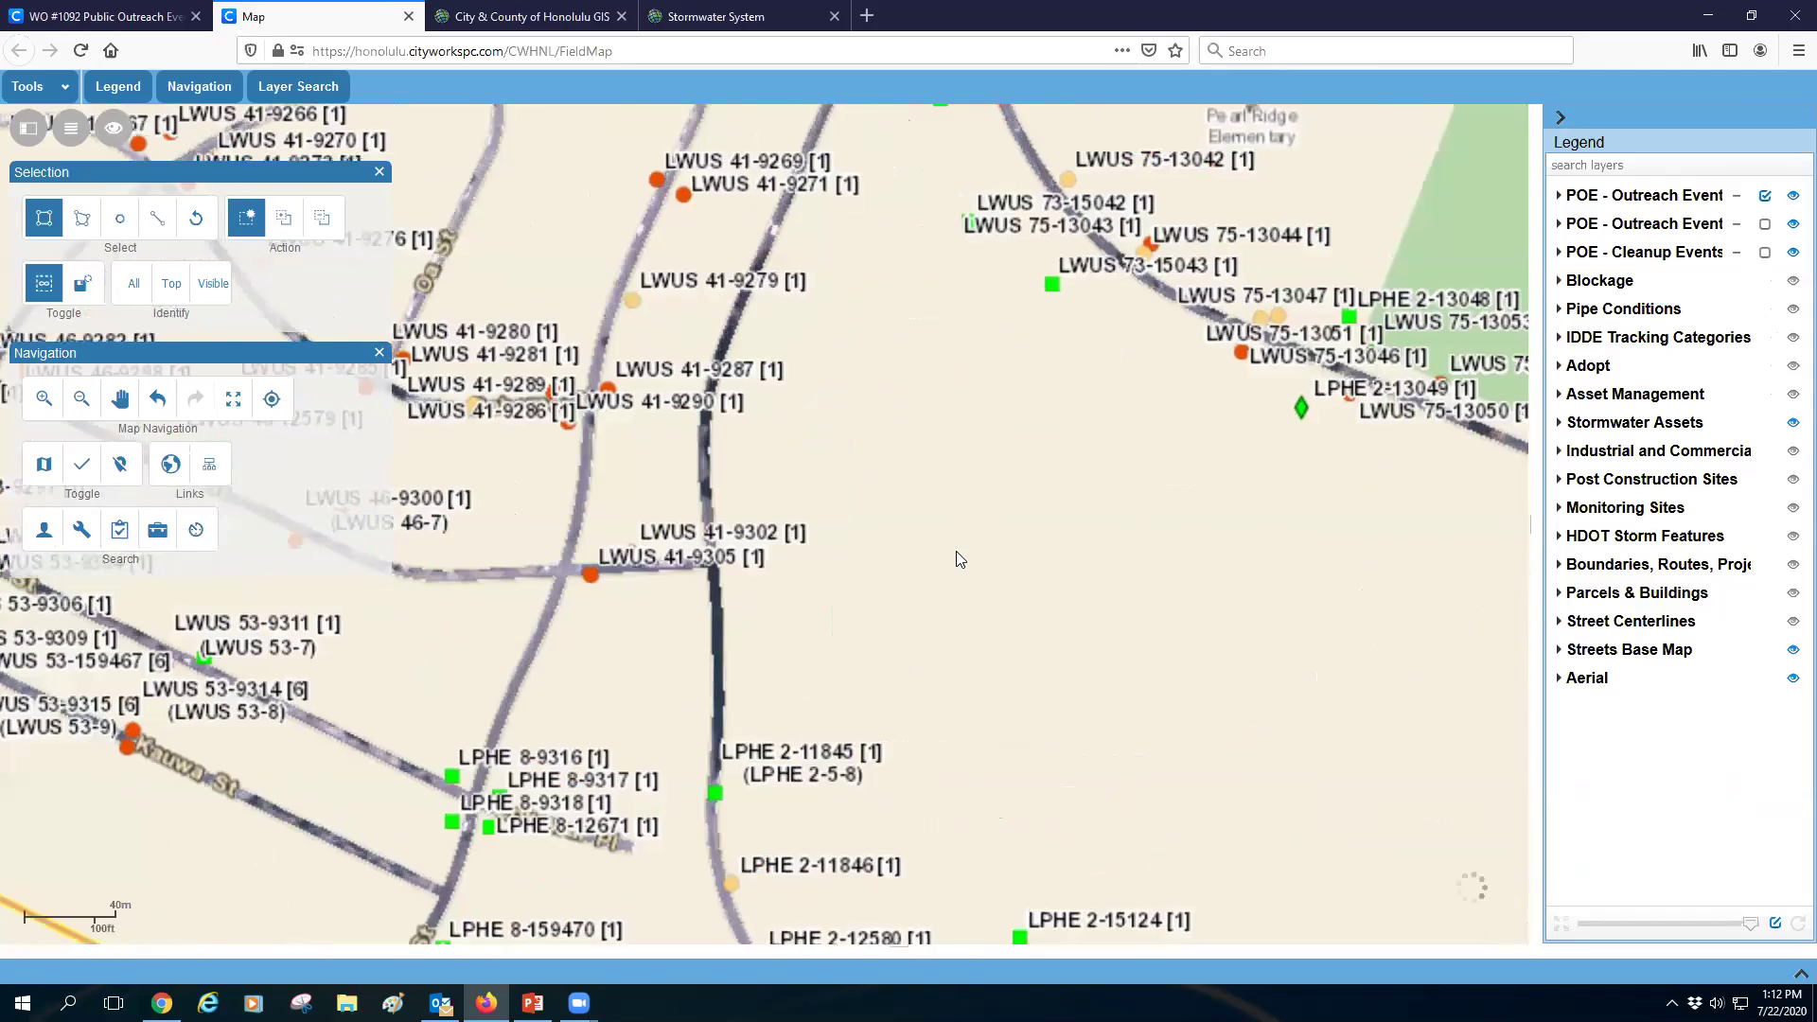
pyautogui.scroll(-3, 957, 553)
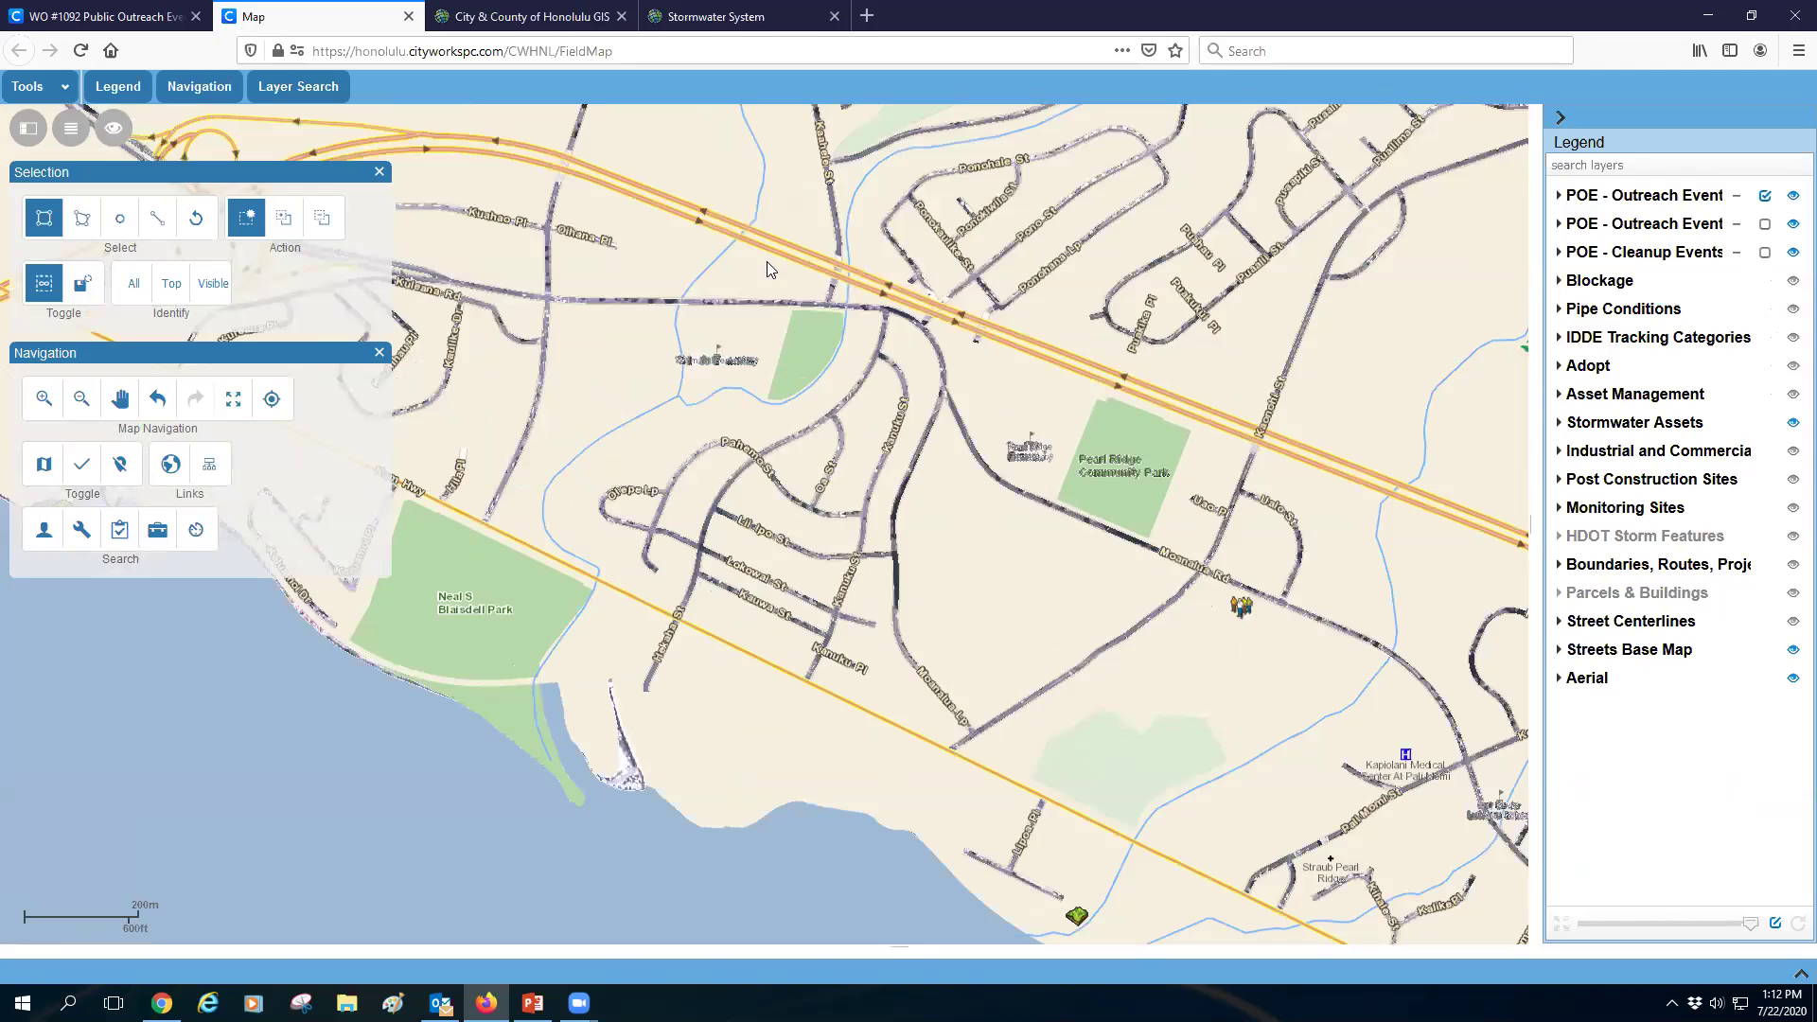
pyautogui.moveTo(764, 243); pyautogui.dragTo(830, 306)
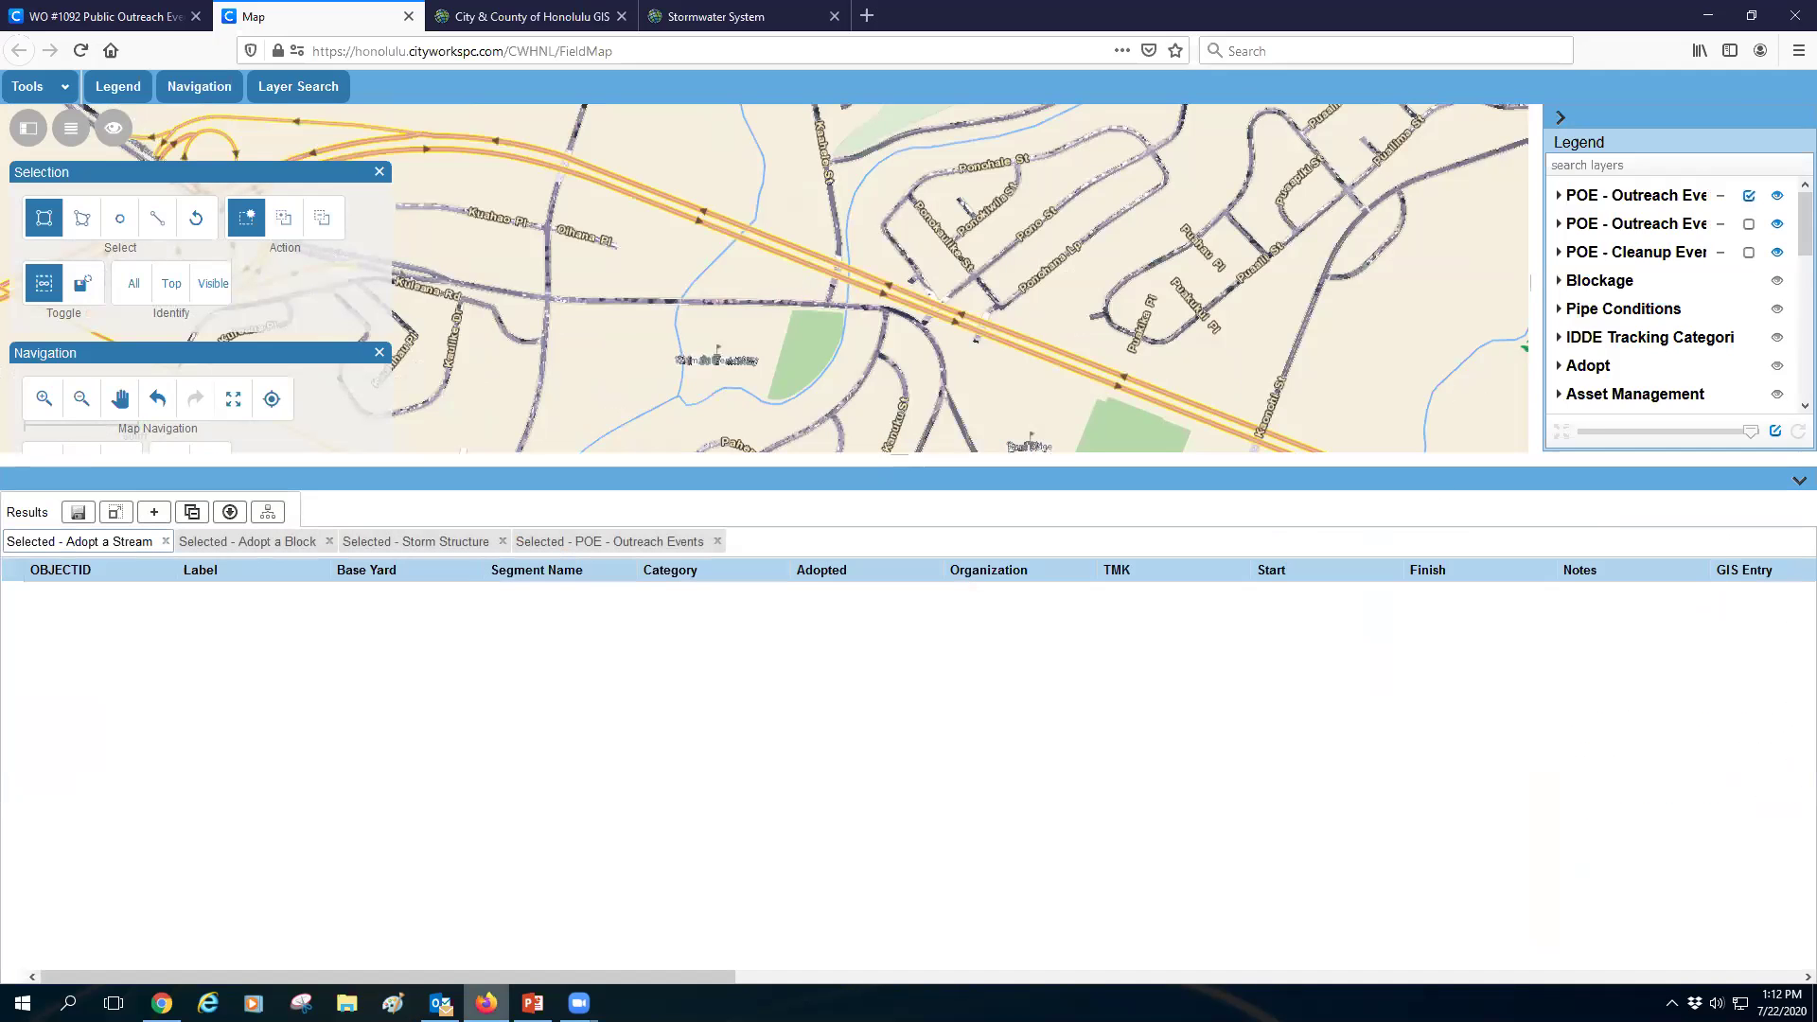
pyautogui.click(533, 1002)
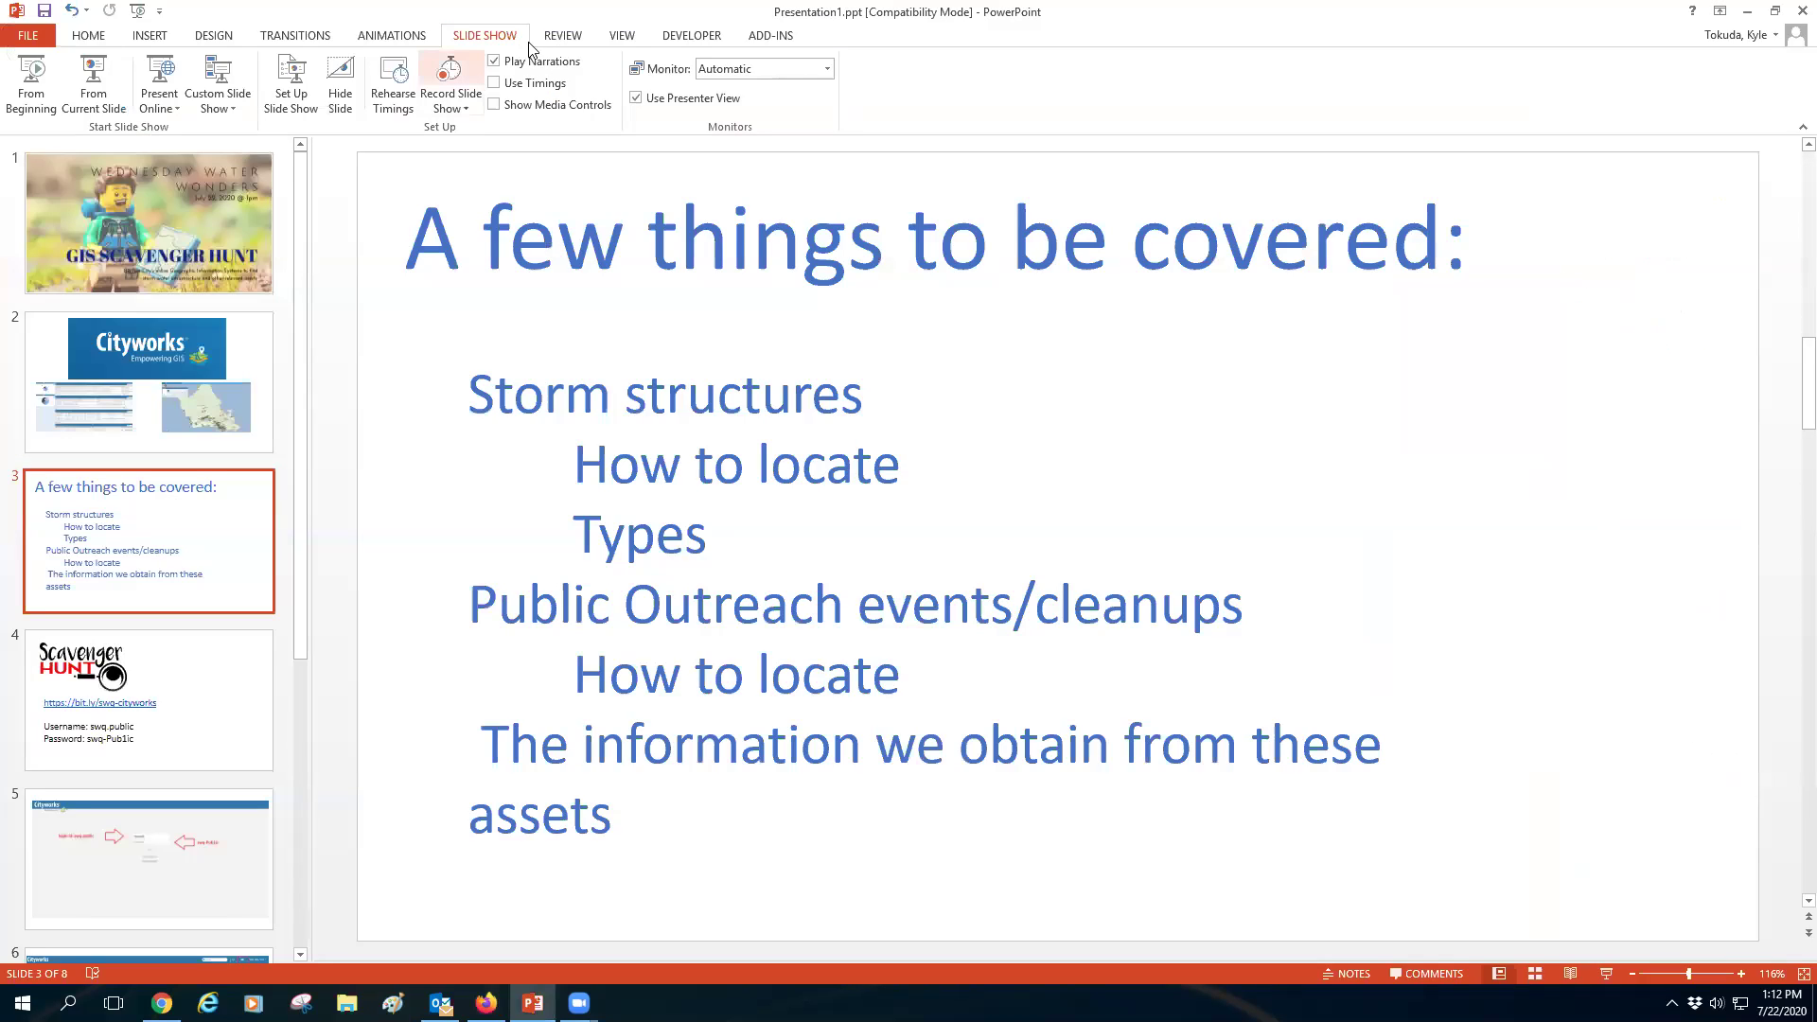
pyautogui.click(93, 87)
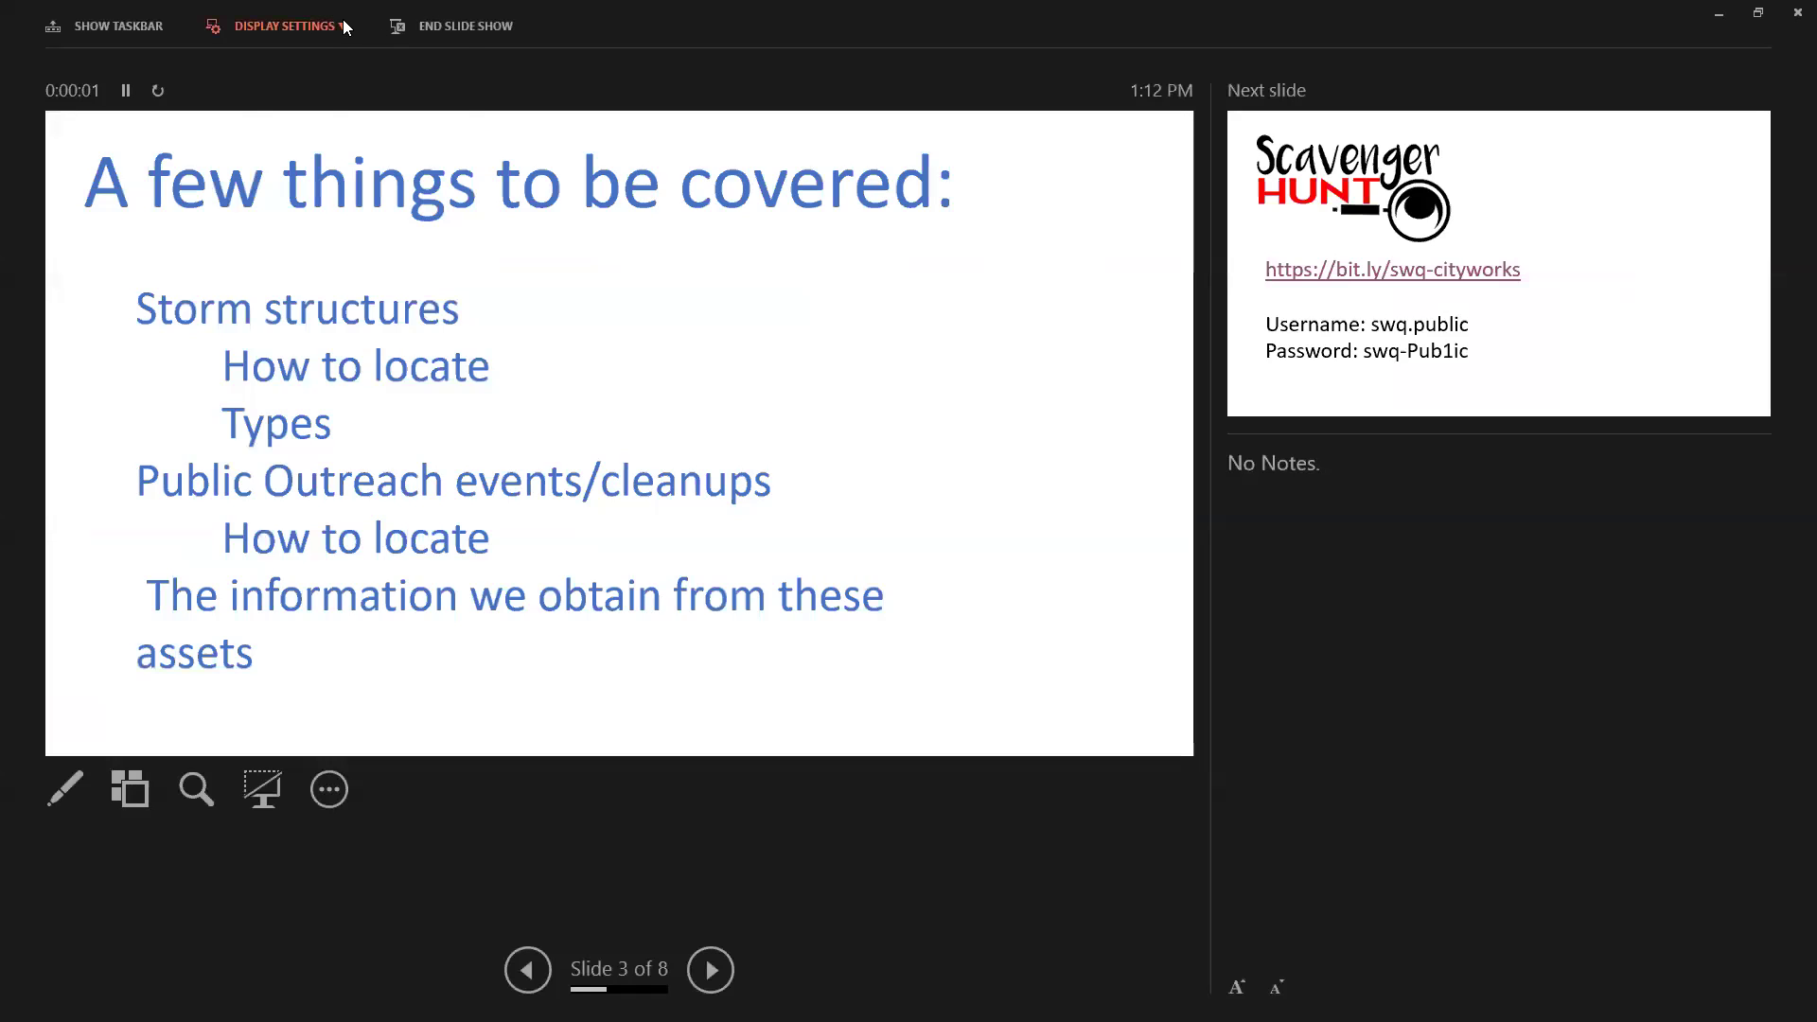
pyautogui.click(279, 25)
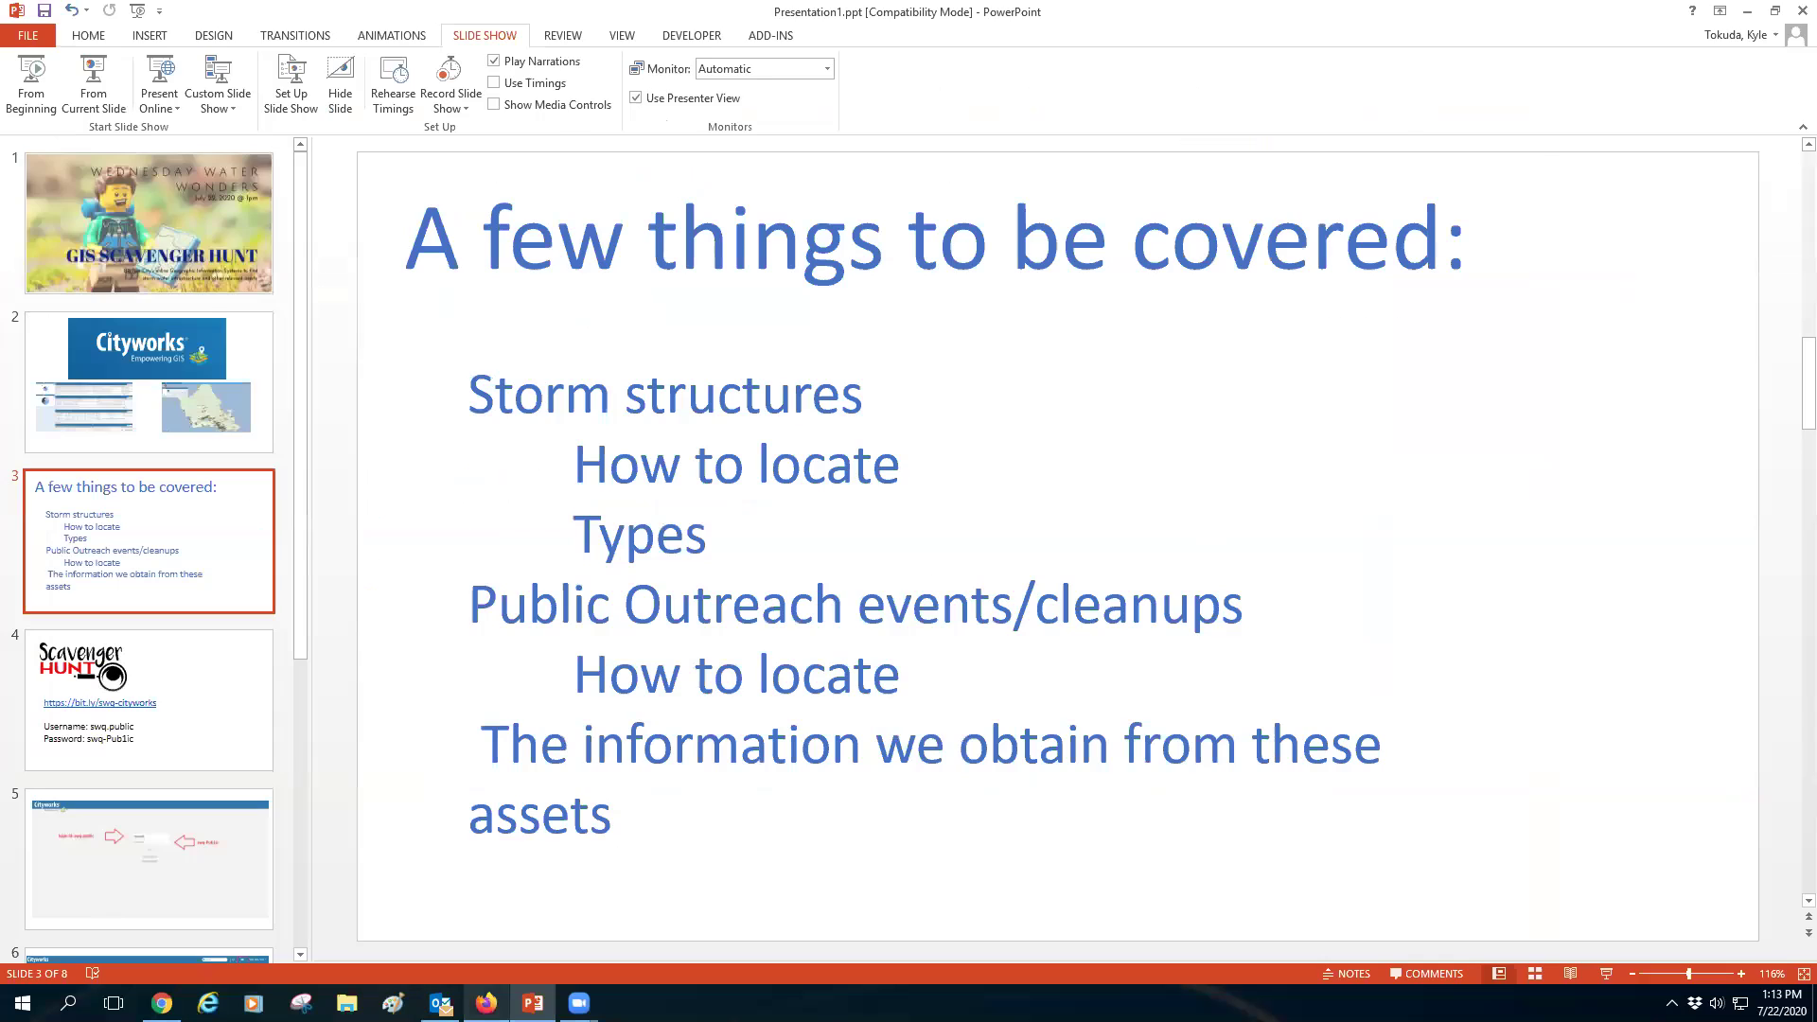
pyautogui.click(486, 1003)
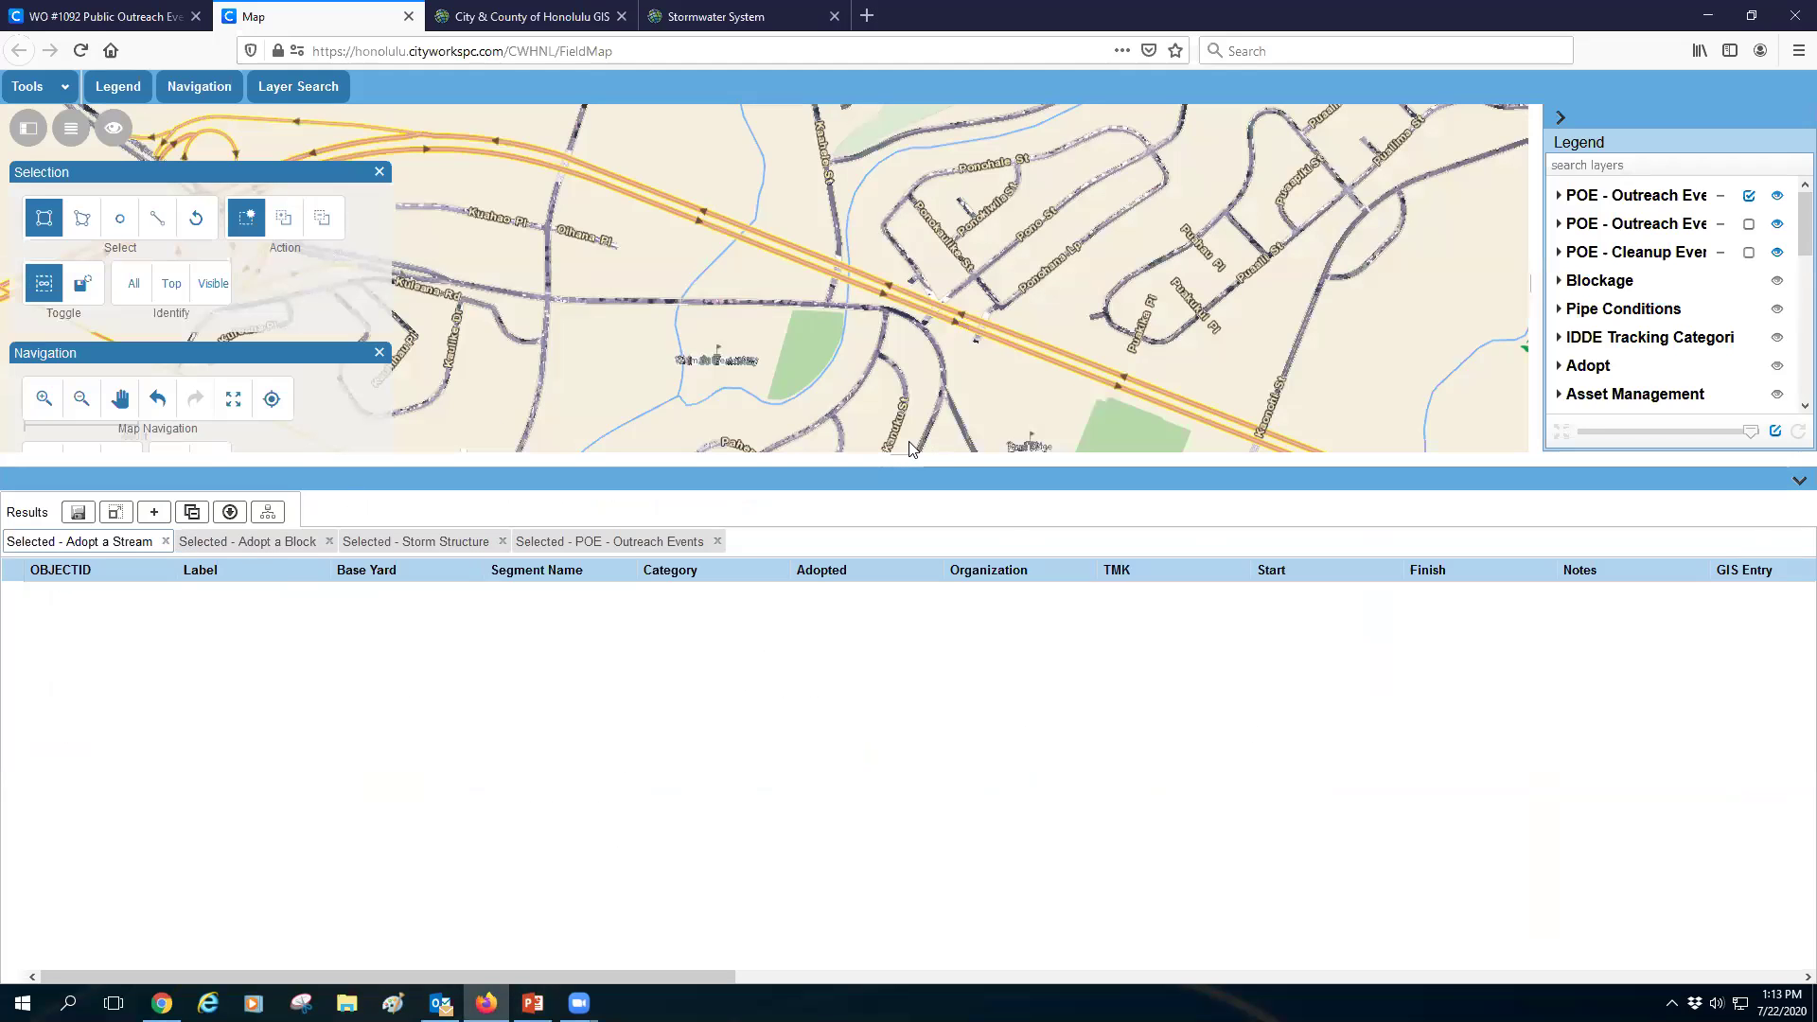
# - Enlarge the map pane, zoom in, and box-select around Kanuku St to highlight an Adopt a Block polygon
pyautogui.moveTo(899, 452); pyautogui.dragTo(897, 804)
pyautogui.scroll(5, 912, 624)
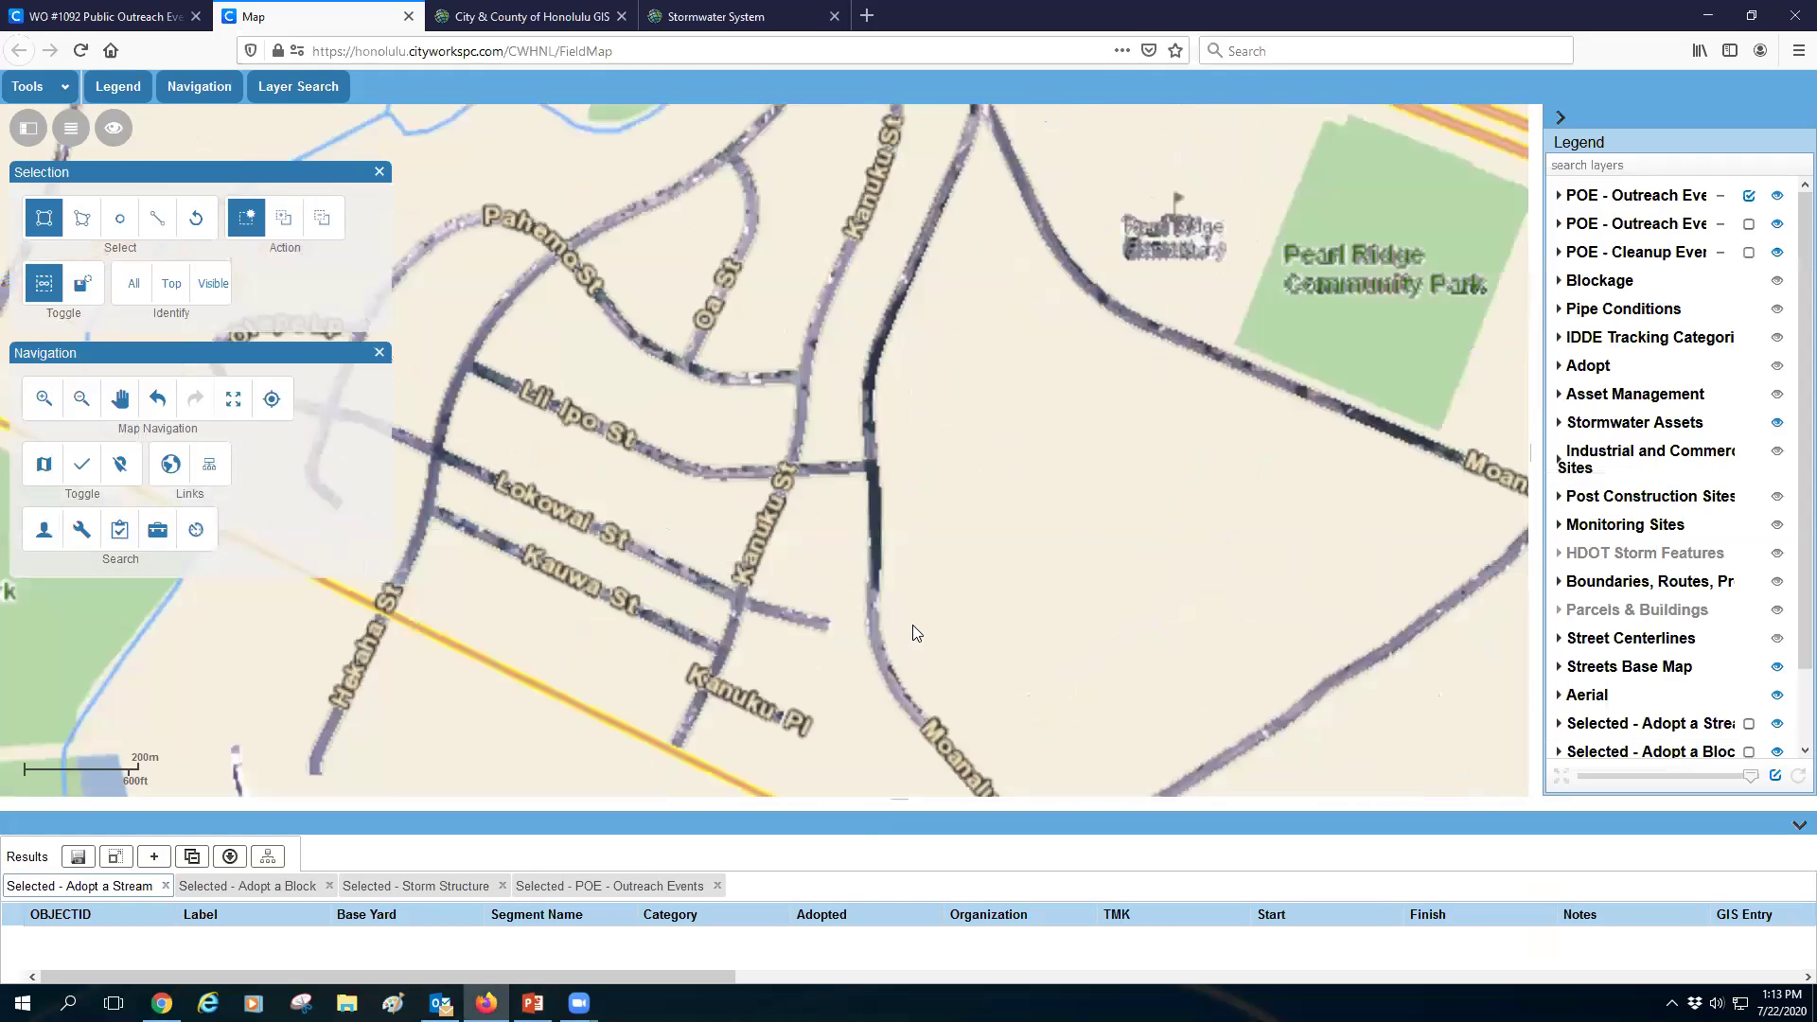
pyautogui.moveTo(784, 269)
pyautogui.mouseDown()
pyautogui.moveTo(920, 383)
pyautogui.moveTo(795, 268)
pyautogui.mouseUp()
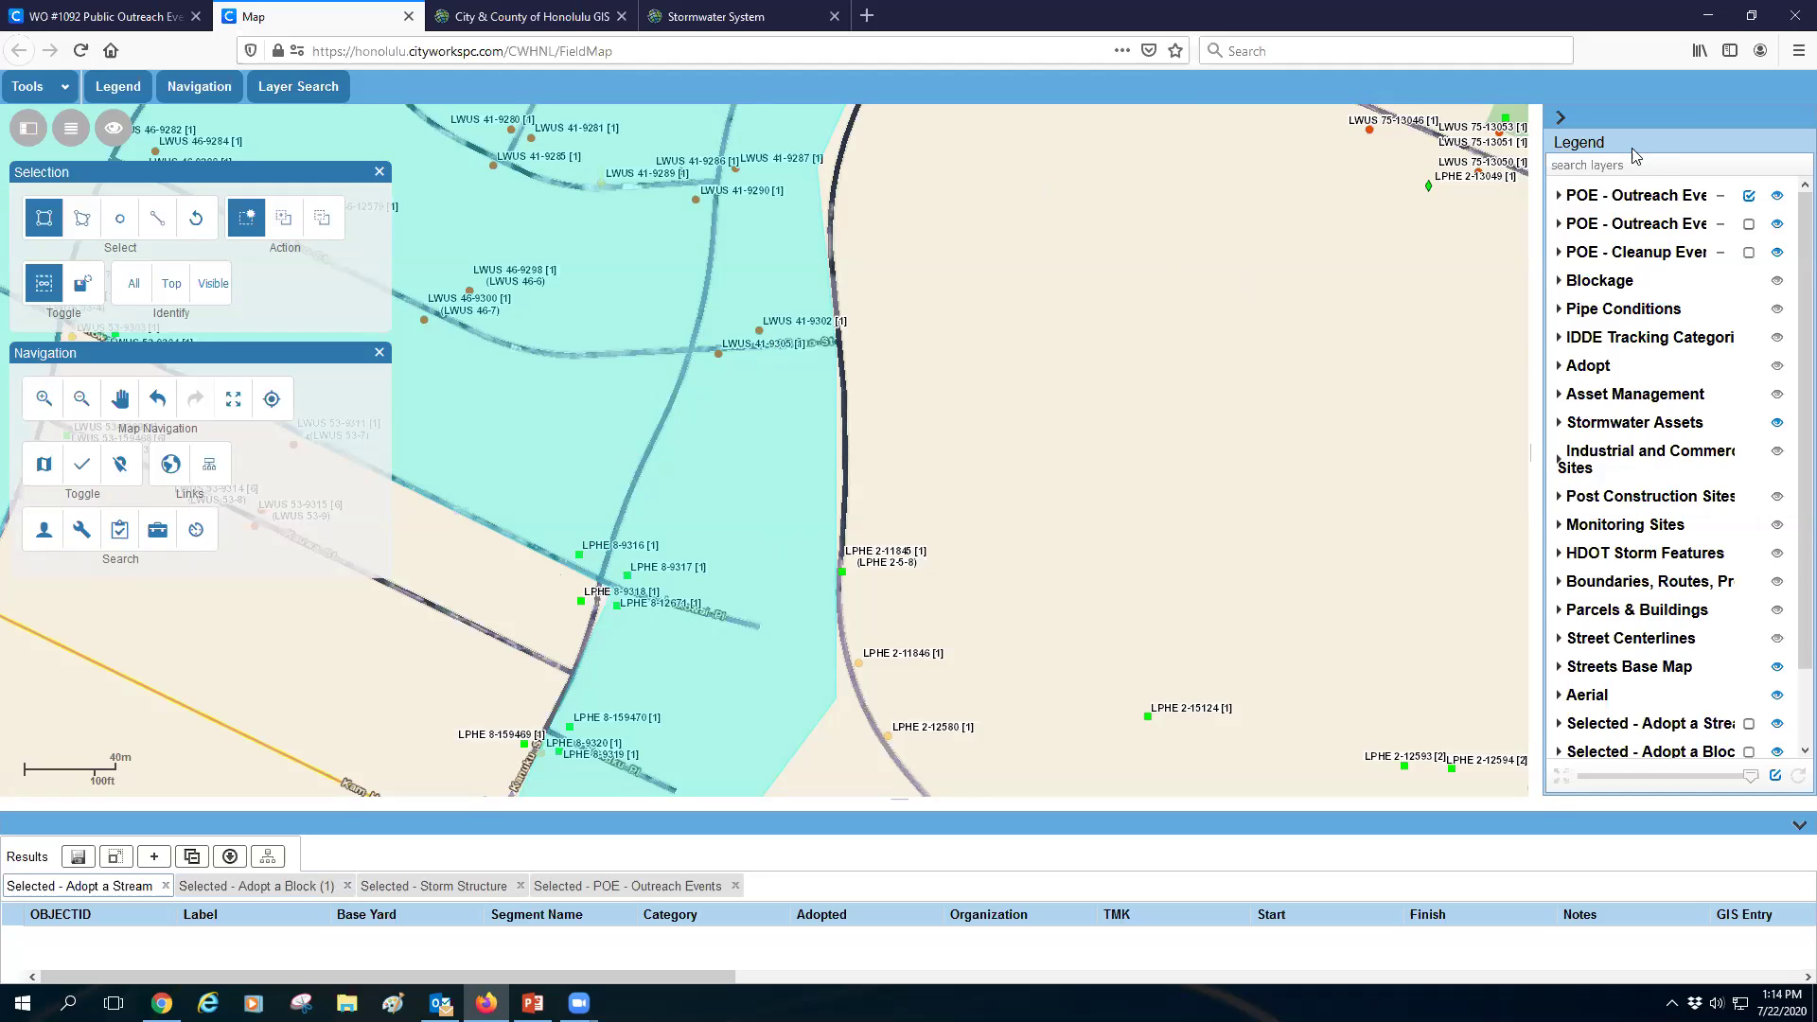
# - Widen the legend panel so the full layer names are visible
pyautogui.click(1529, 449)
pyautogui.moveTo(1530, 448); pyautogui.dragTo(1479, 451)
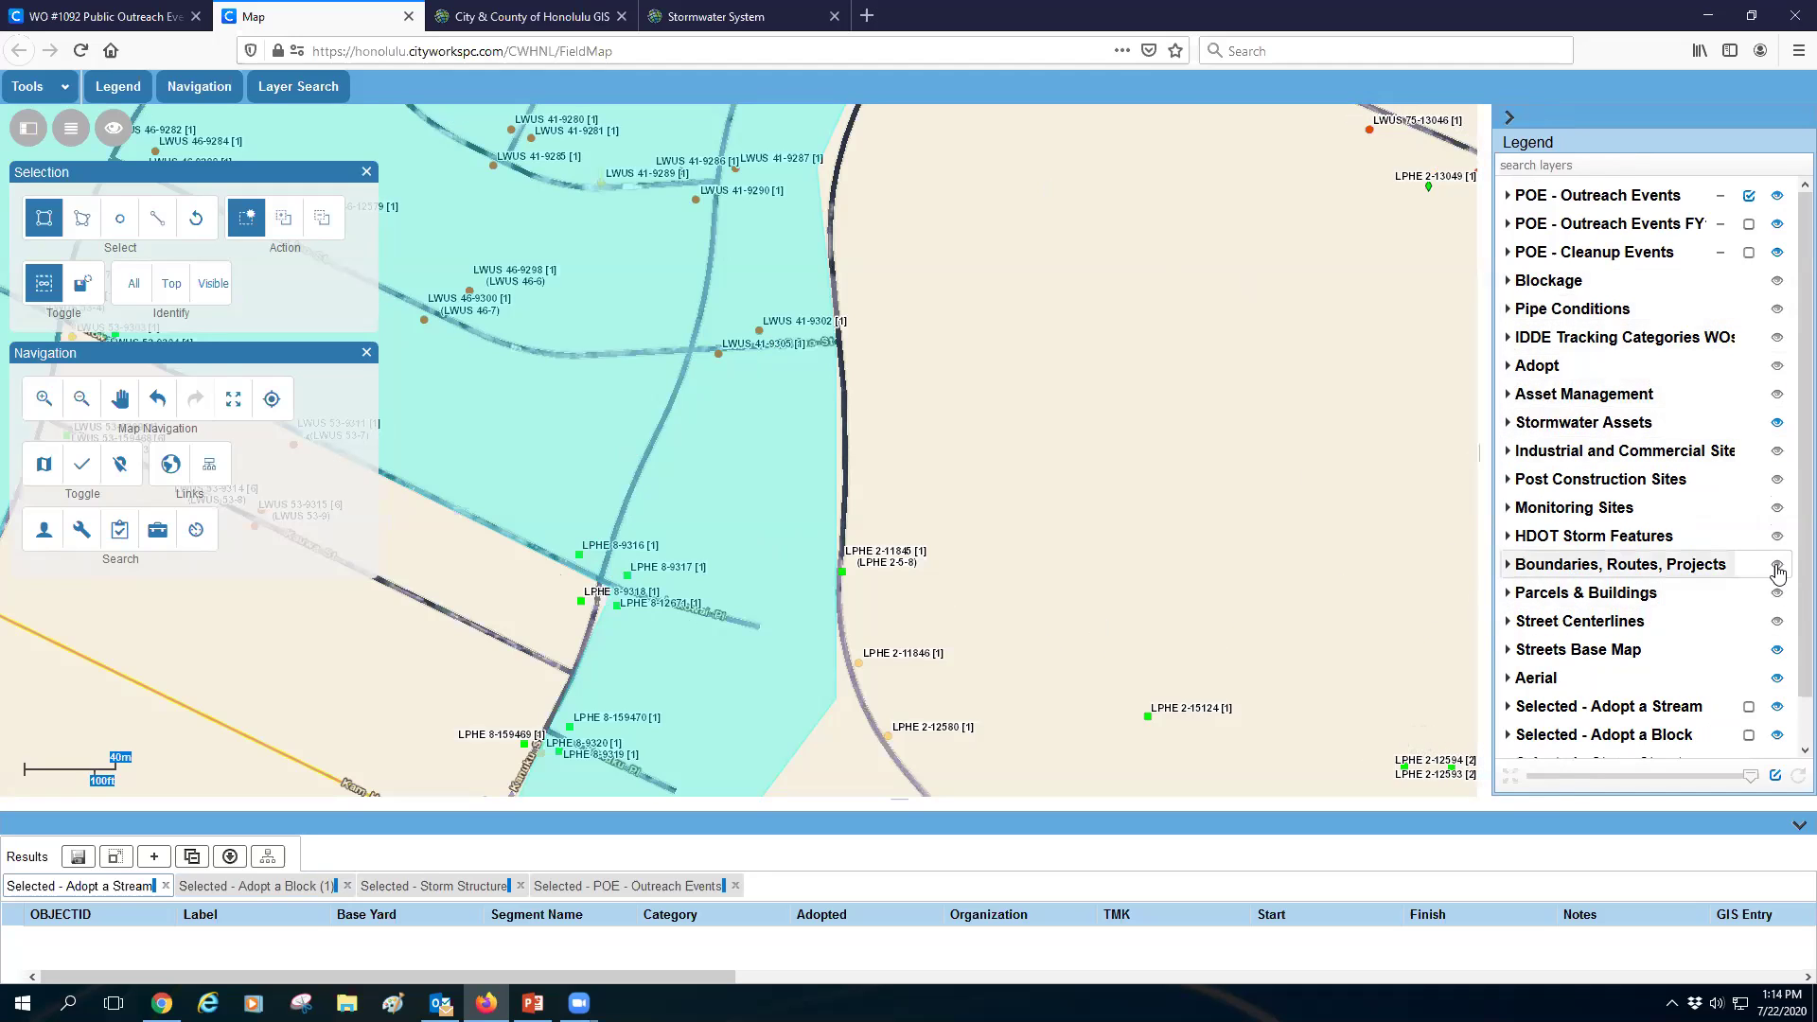
pyautogui.scroll(-1, 1628, 450)
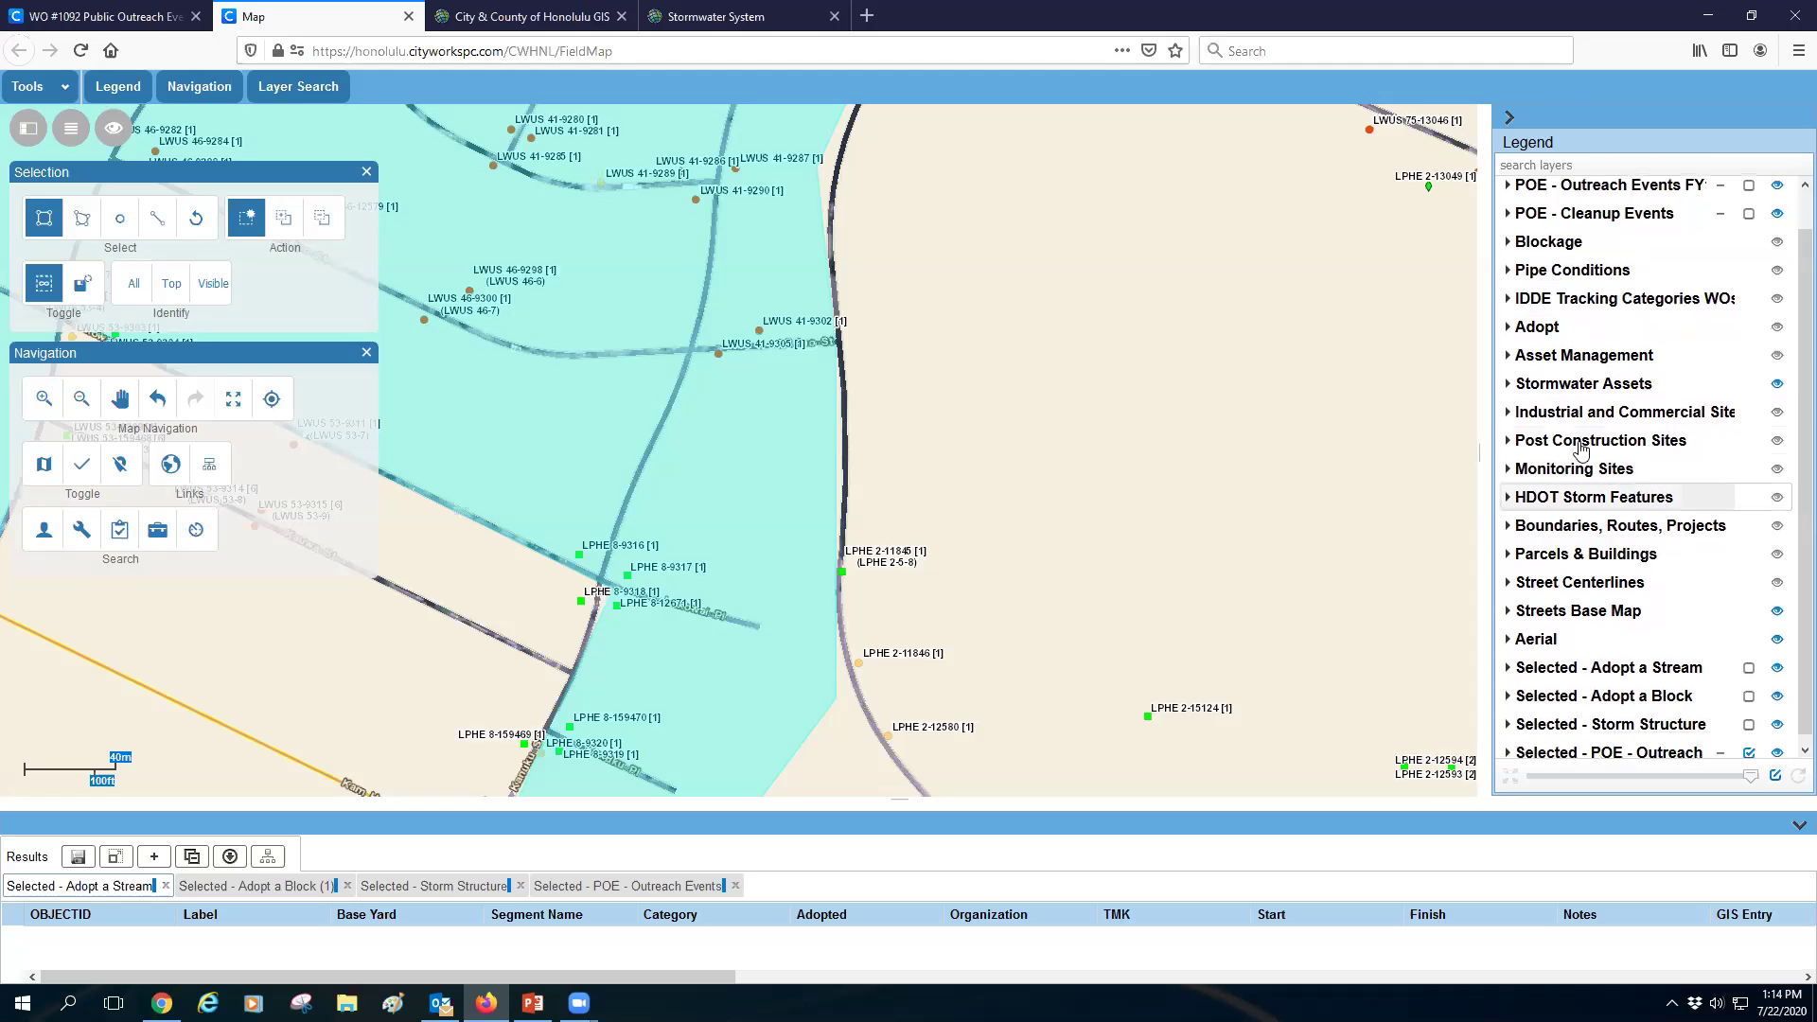
# - Expand Stormwater Assets, the Storm Structure symbol types and Asset Management in the legend
pyautogui.click(1509, 384)
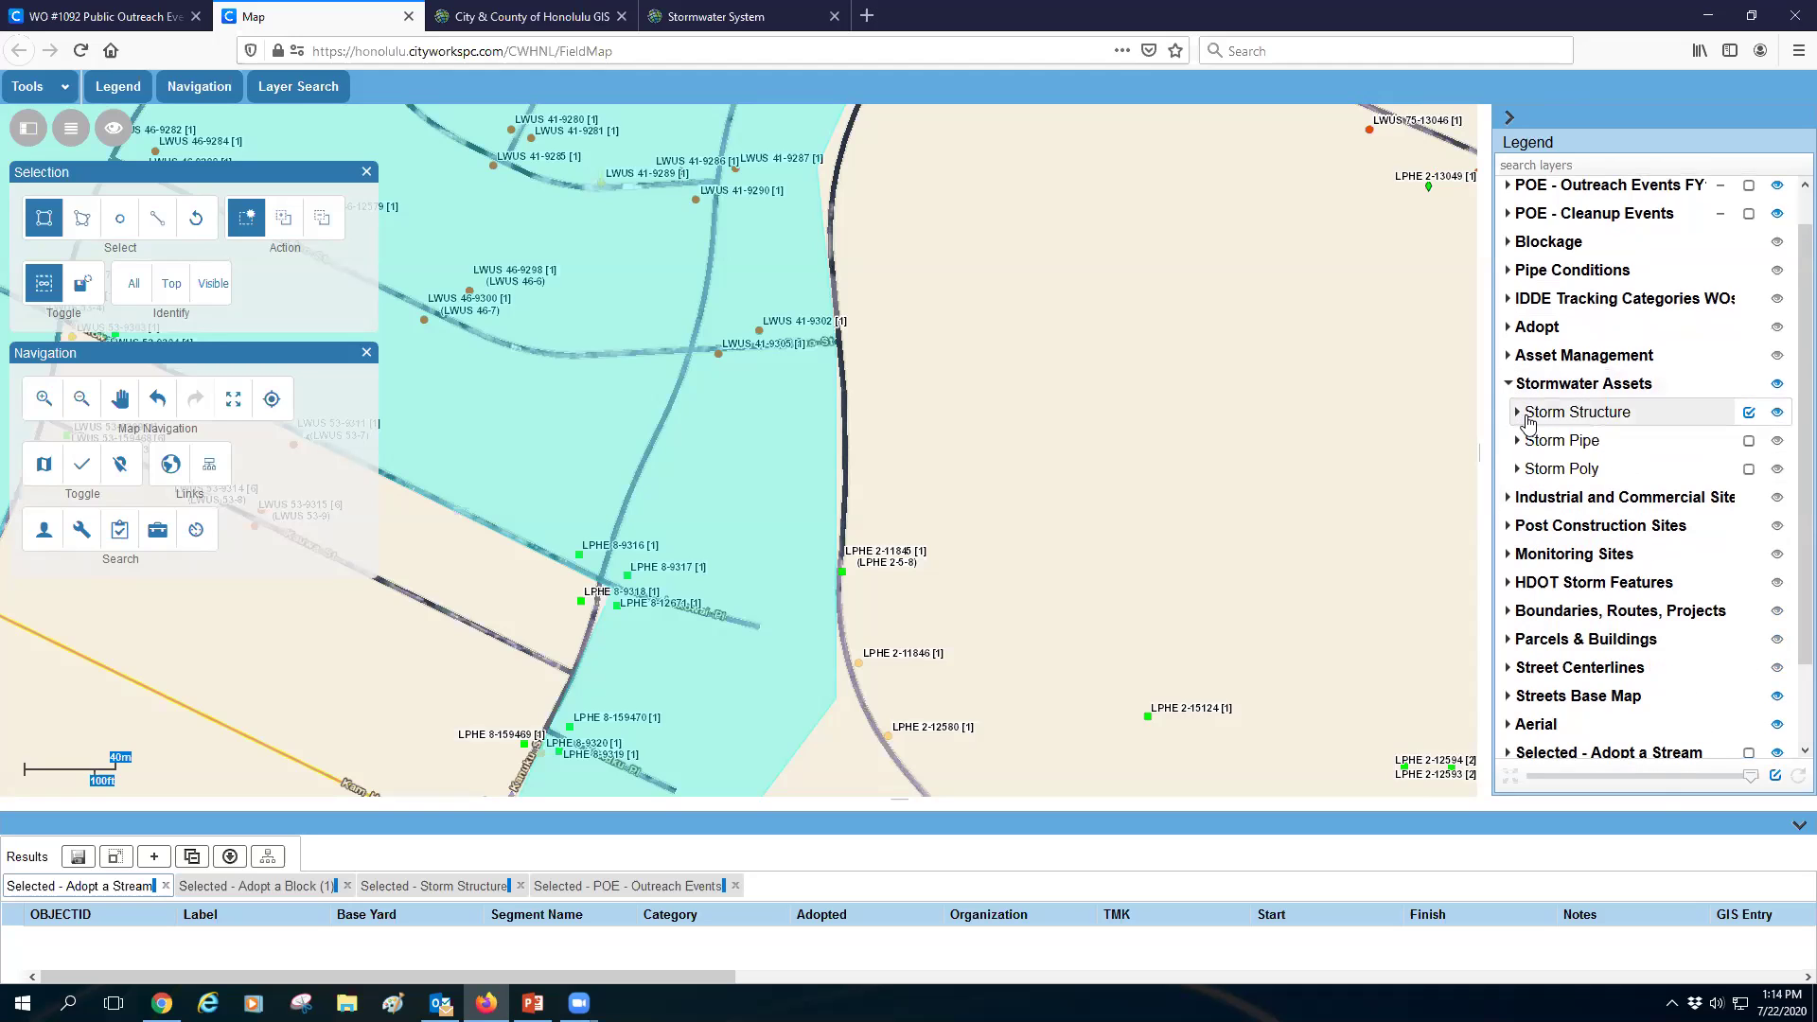
pyautogui.click(1518, 413)
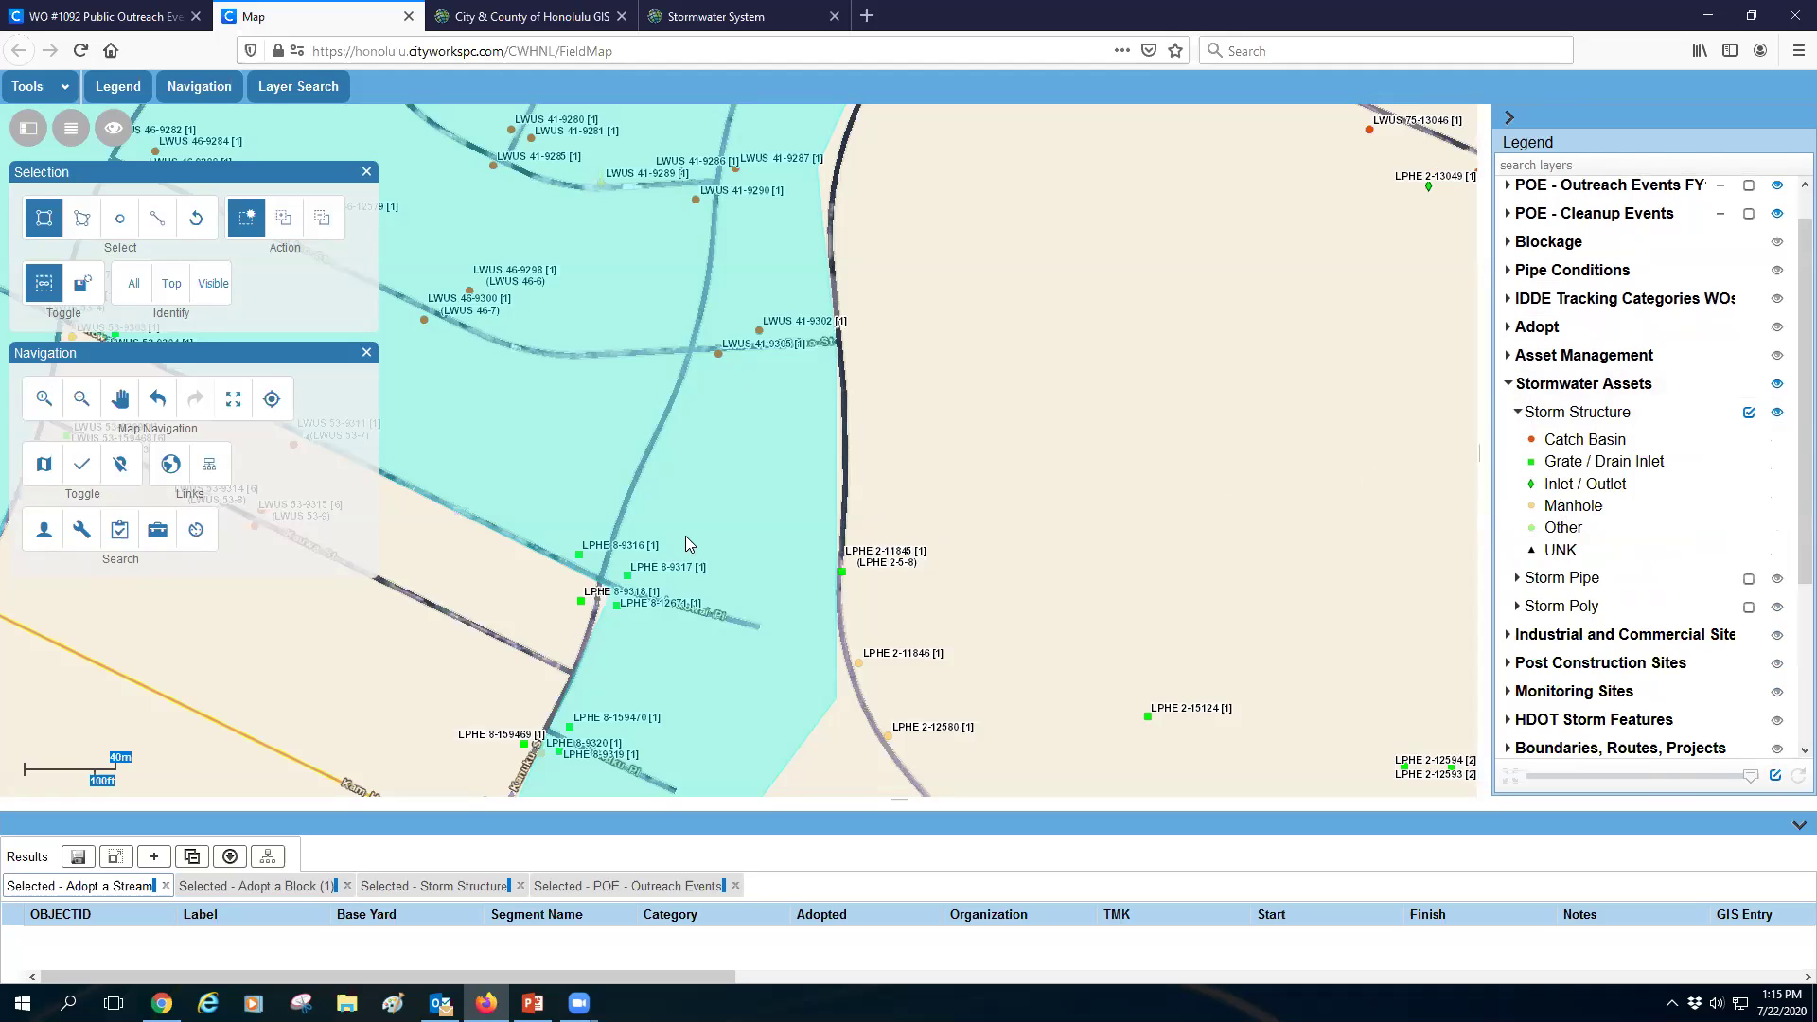
pyautogui.scroll(-1, 690, 537)
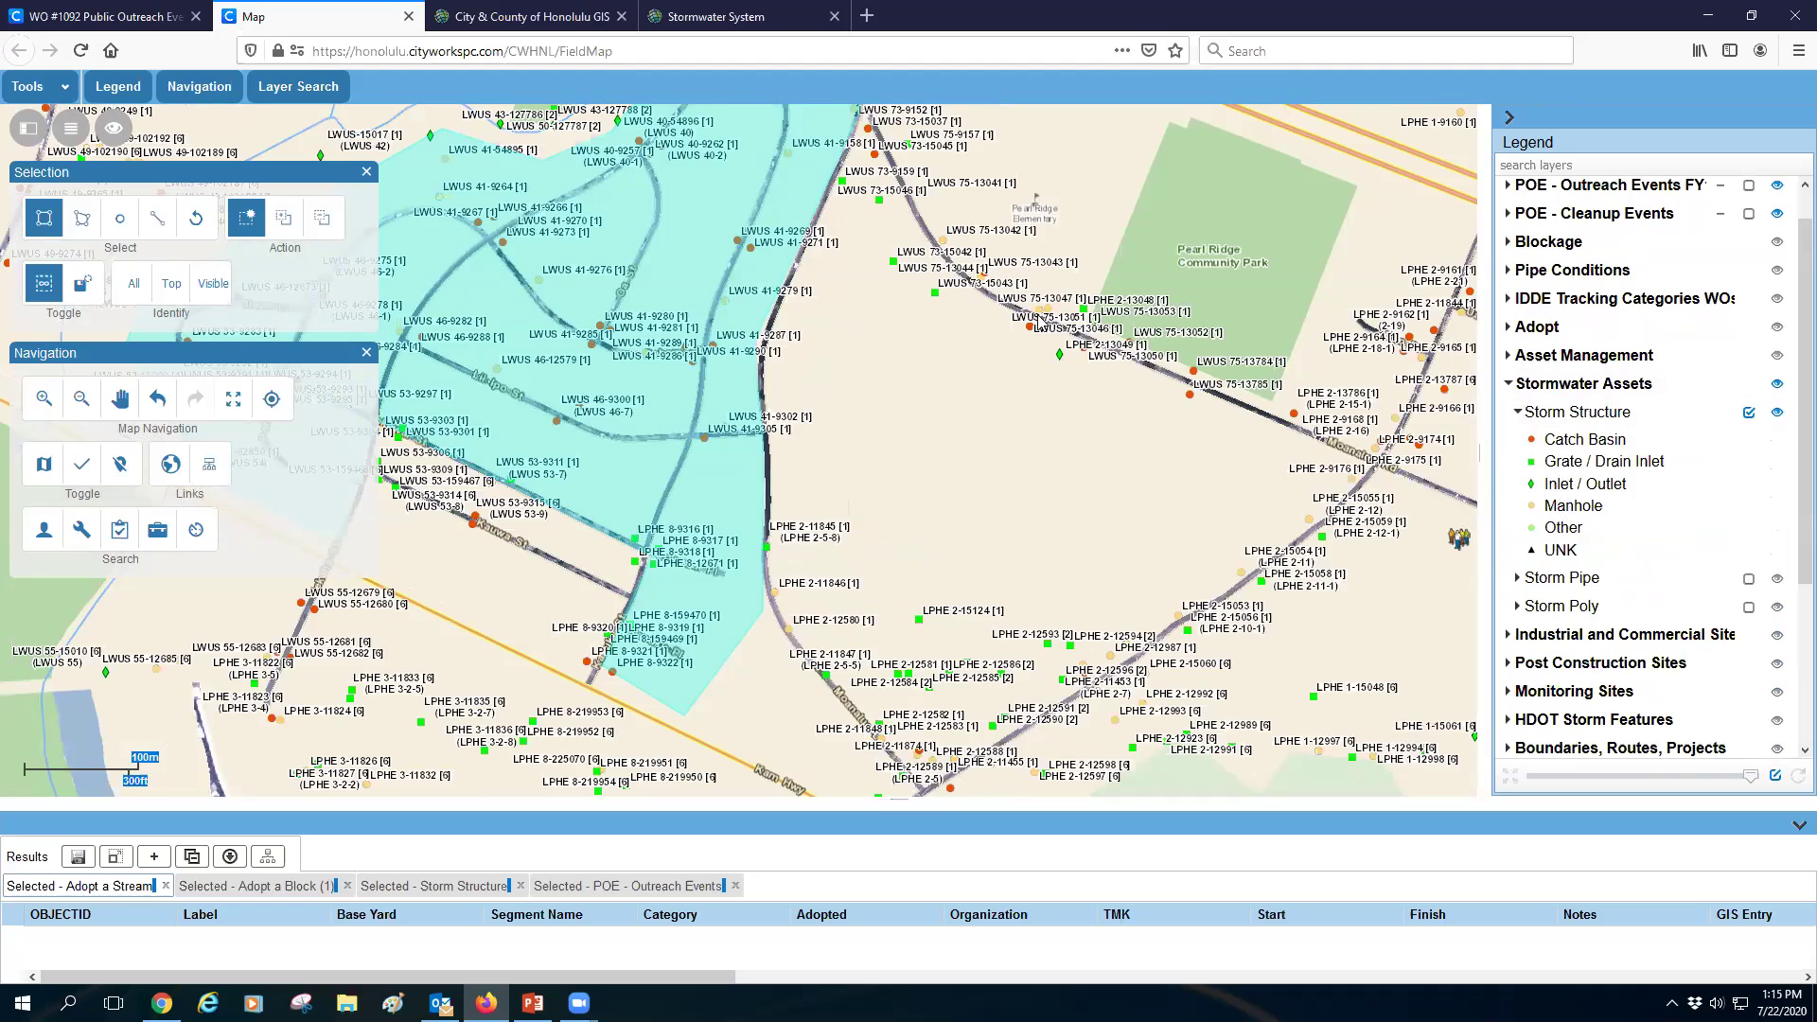
pyautogui.scroll(1, 1050, 308)
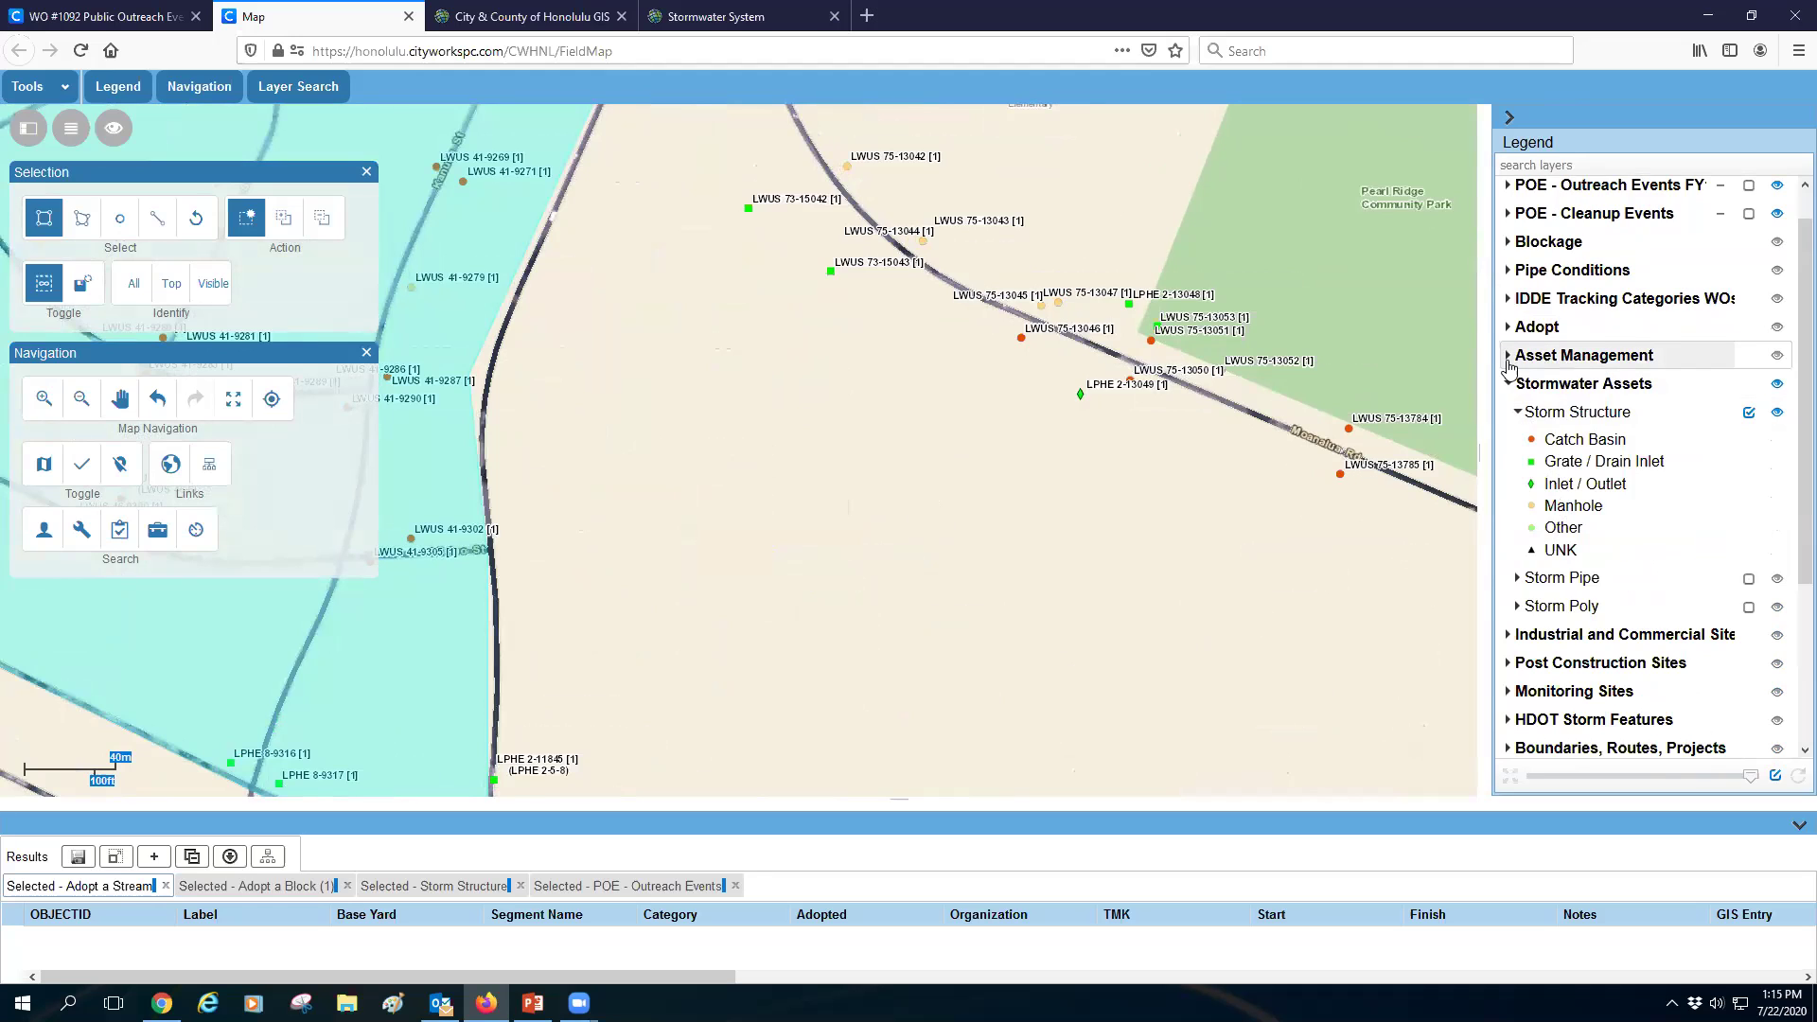
pyautogui.click(1511, 355)
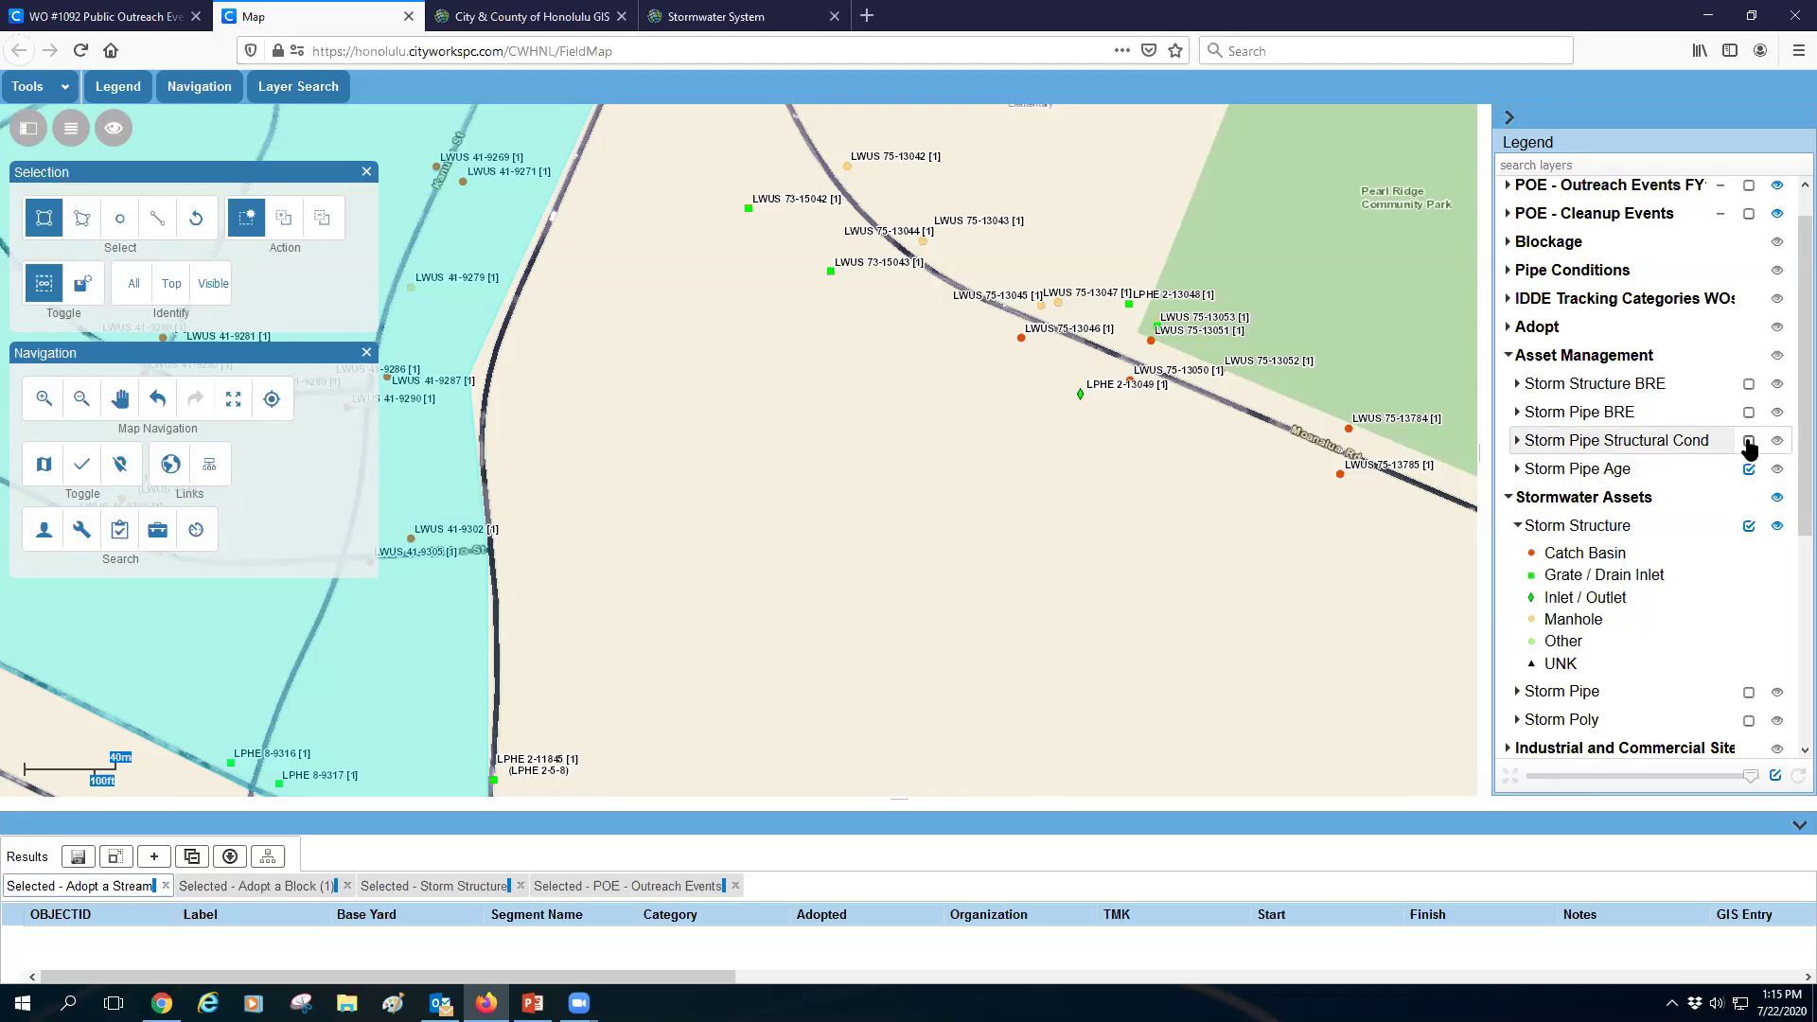
# - Turn Storm Pipe BRE, Structural Cond and Age off again and zoom out to the whole cyan block
pyautogui.click(1748, 443)
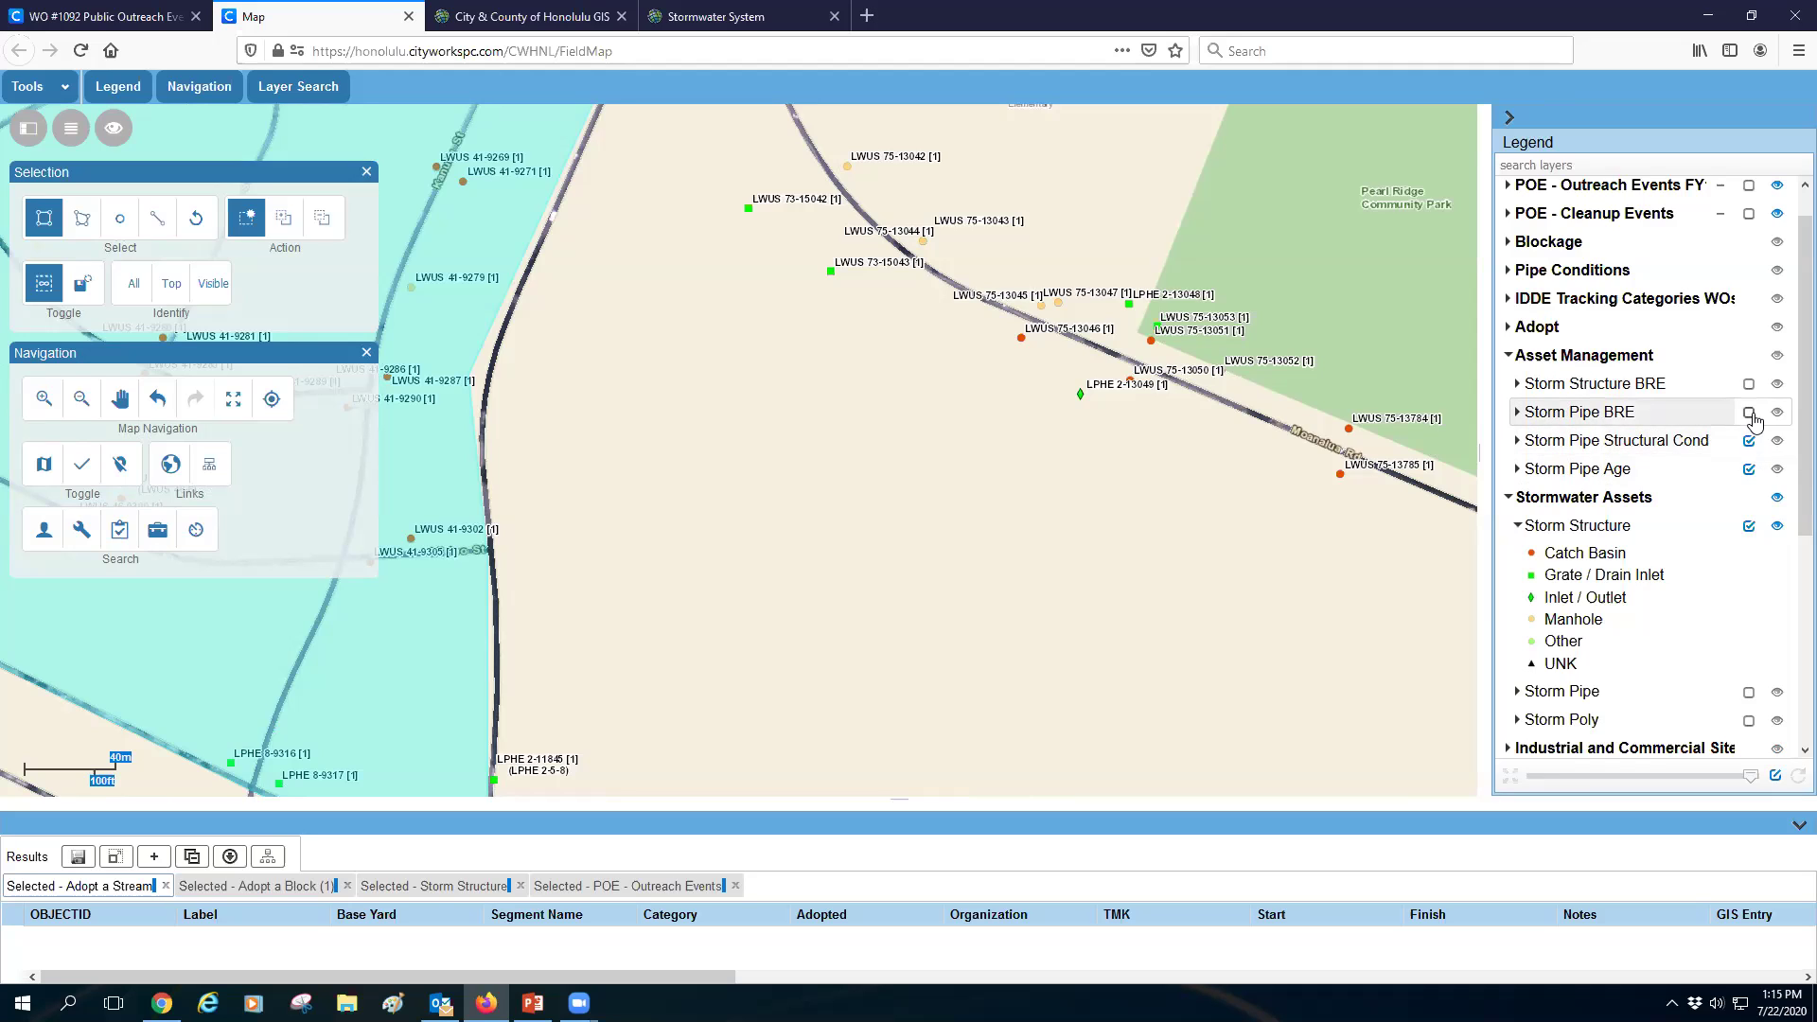
pyautogui.click(1750, 414)
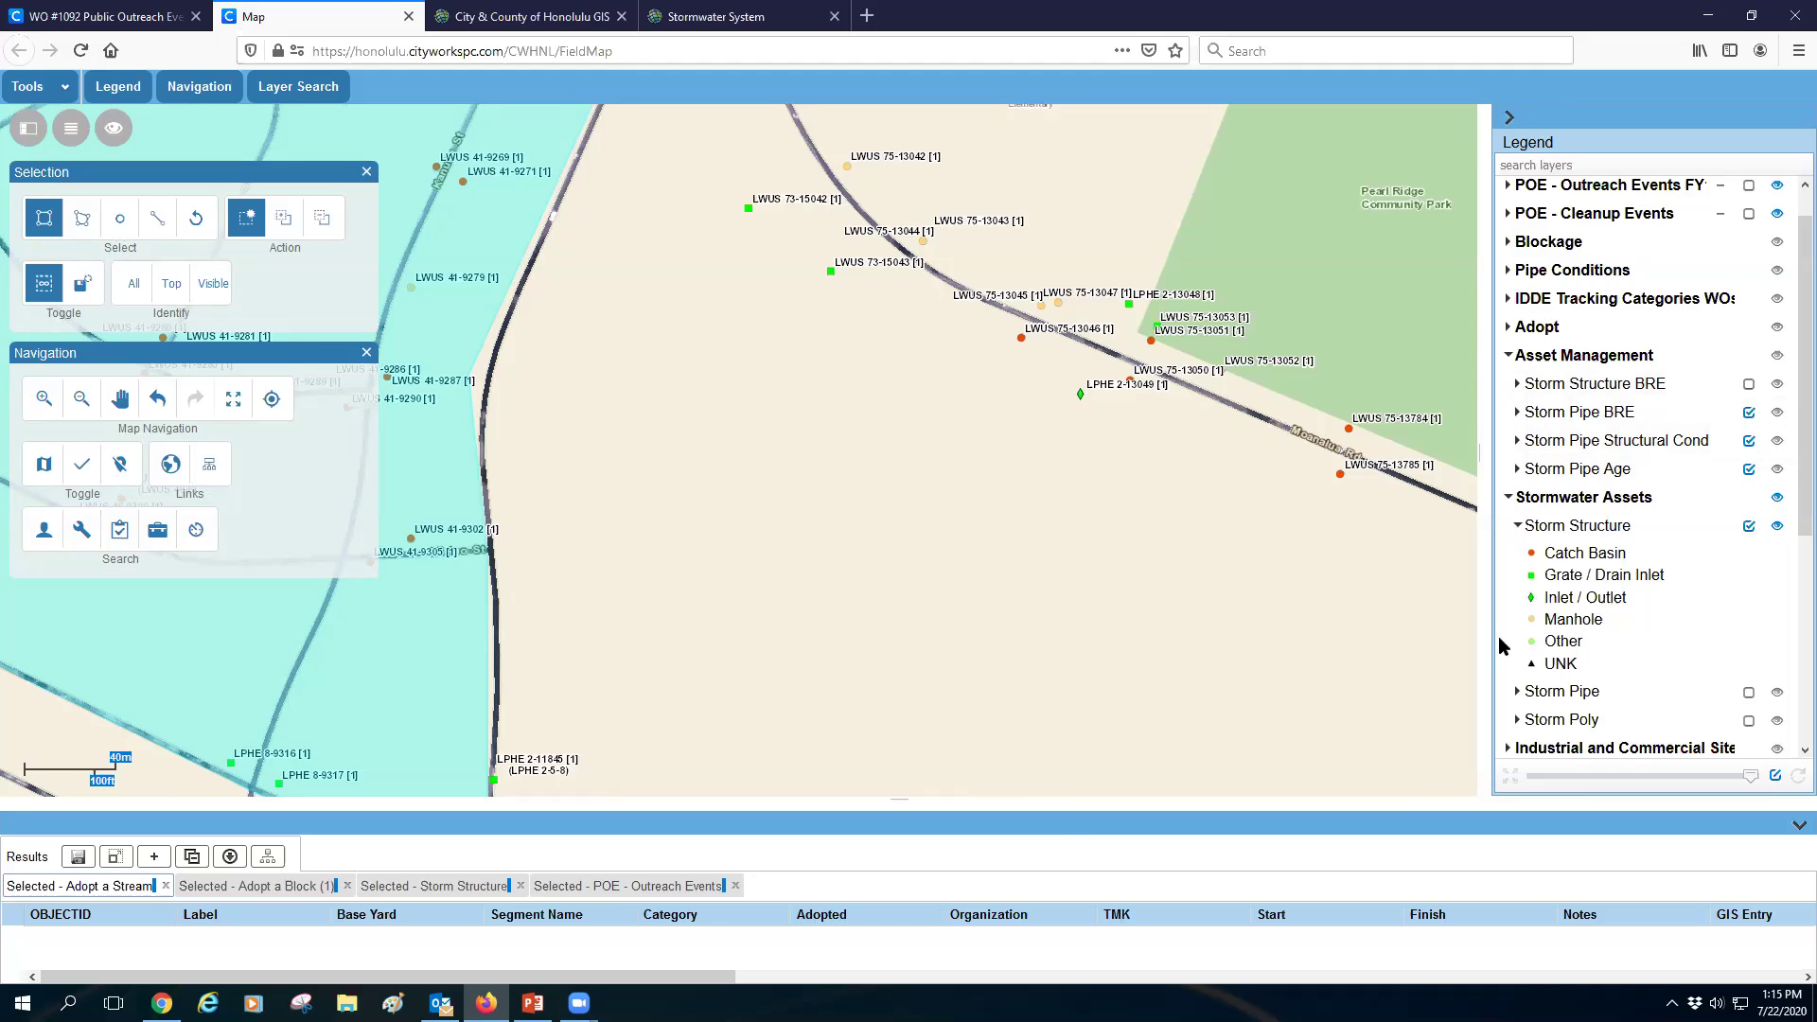
pyautogui.click(1749, 412)
pyautogui.click(1748, 441)
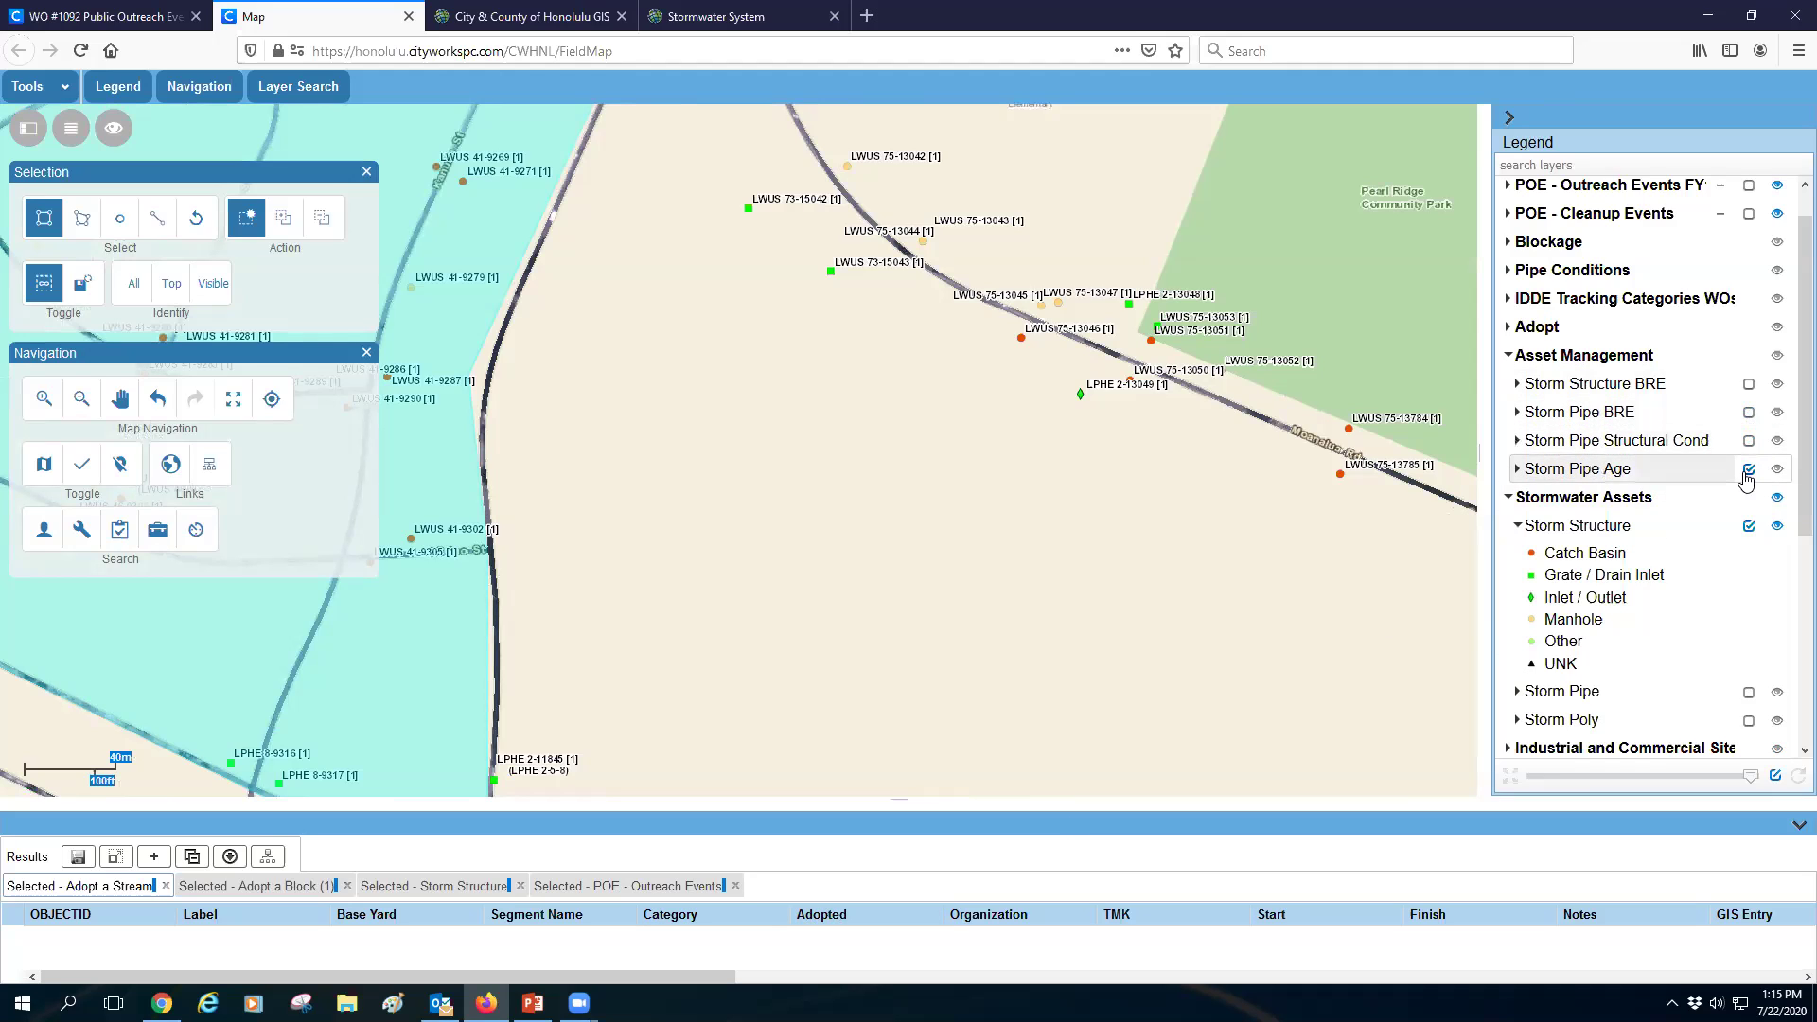
pyautogui.click(1748, 470)
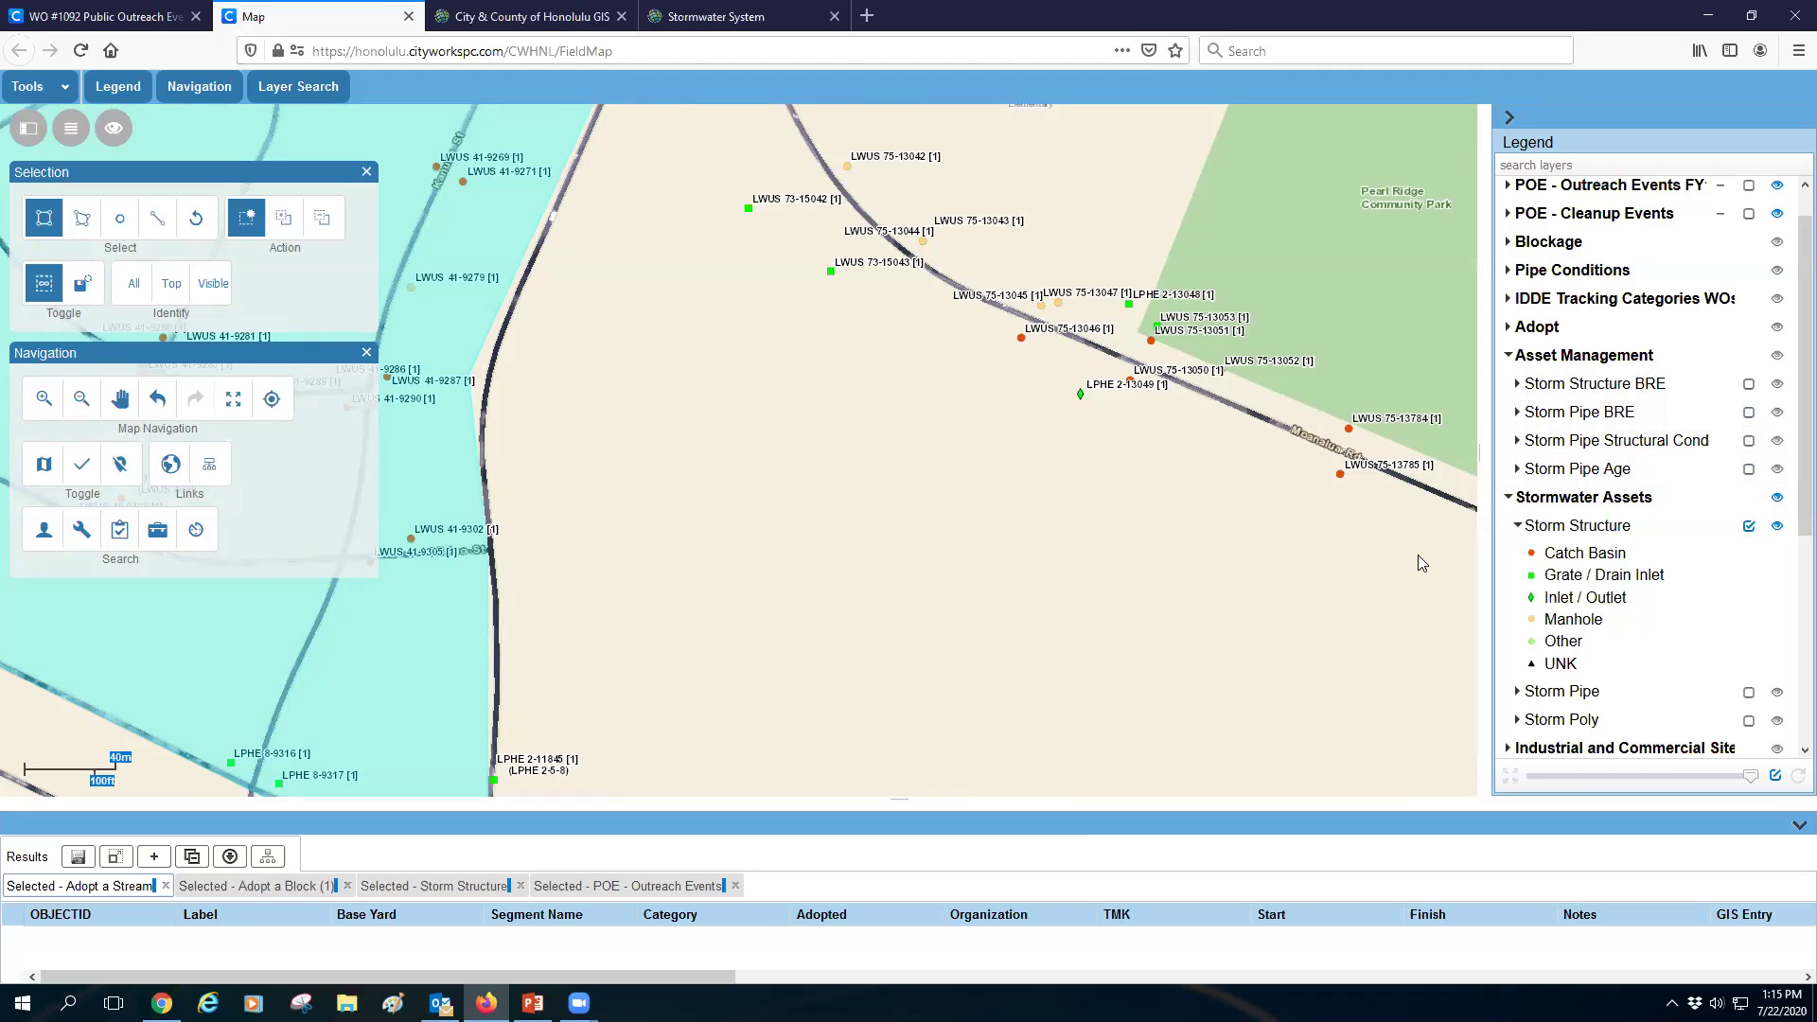
pyautogui.scroll(-2, 1162, 503)
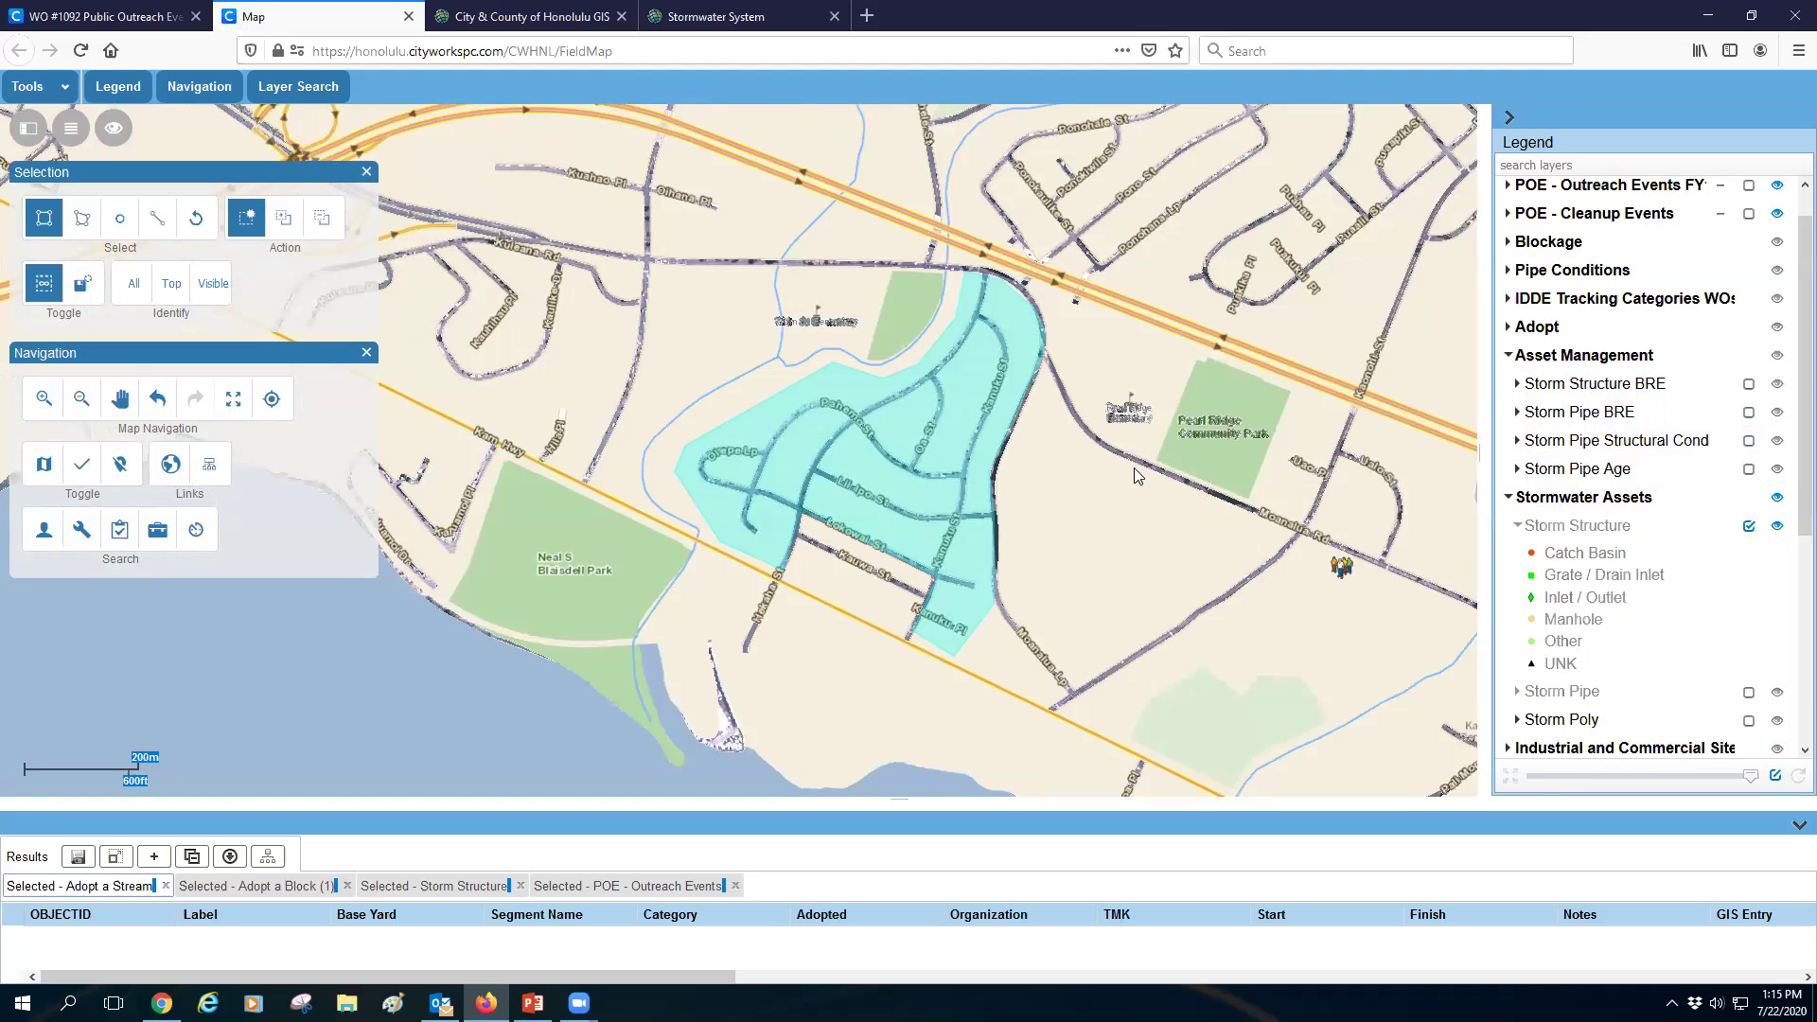
# - Clear the map selection, narrow the legend, and expand Streets Base Map and Street Centerlines
pyautogui.moveTo(1126, 359); pyautogui.dragTo(1189, 657)
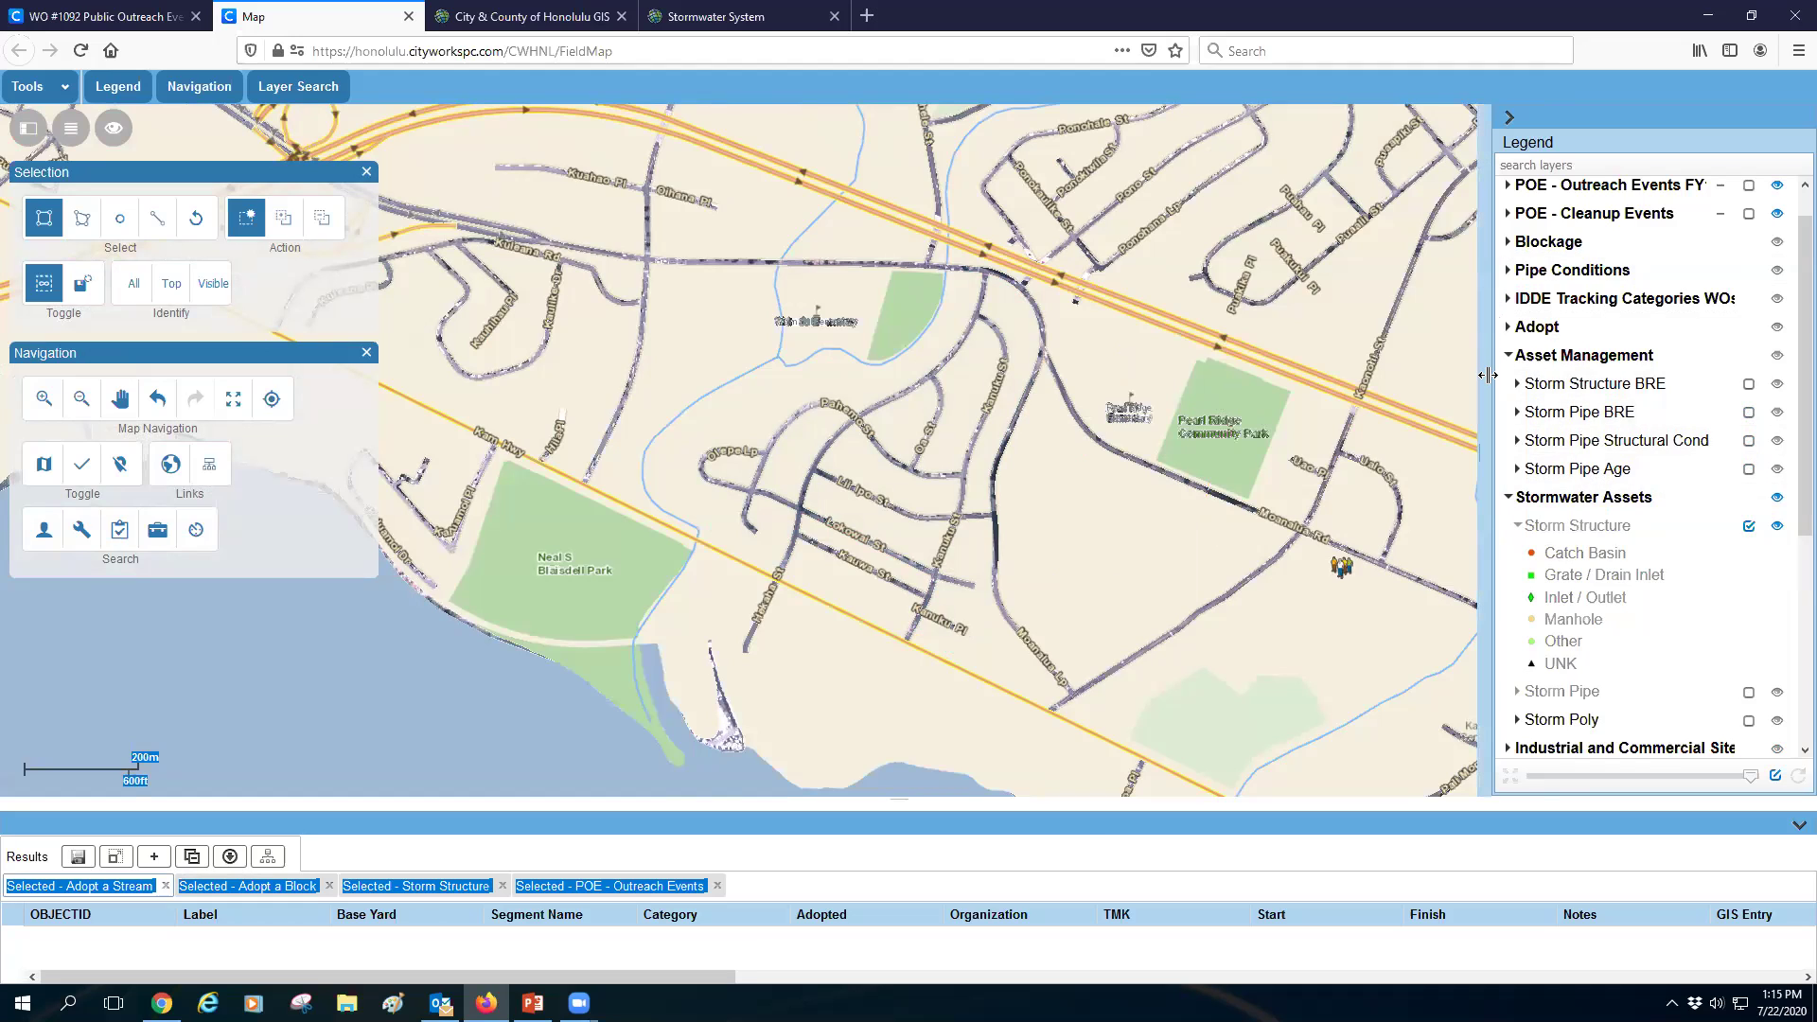
pyautogui.moveTo(1488, 375)
pyautogui.mouseDown()
pyautogui.moveTo(1549, 369)
pyautogui.moveTo(1521, 372)
pyautogui.mouseUp()
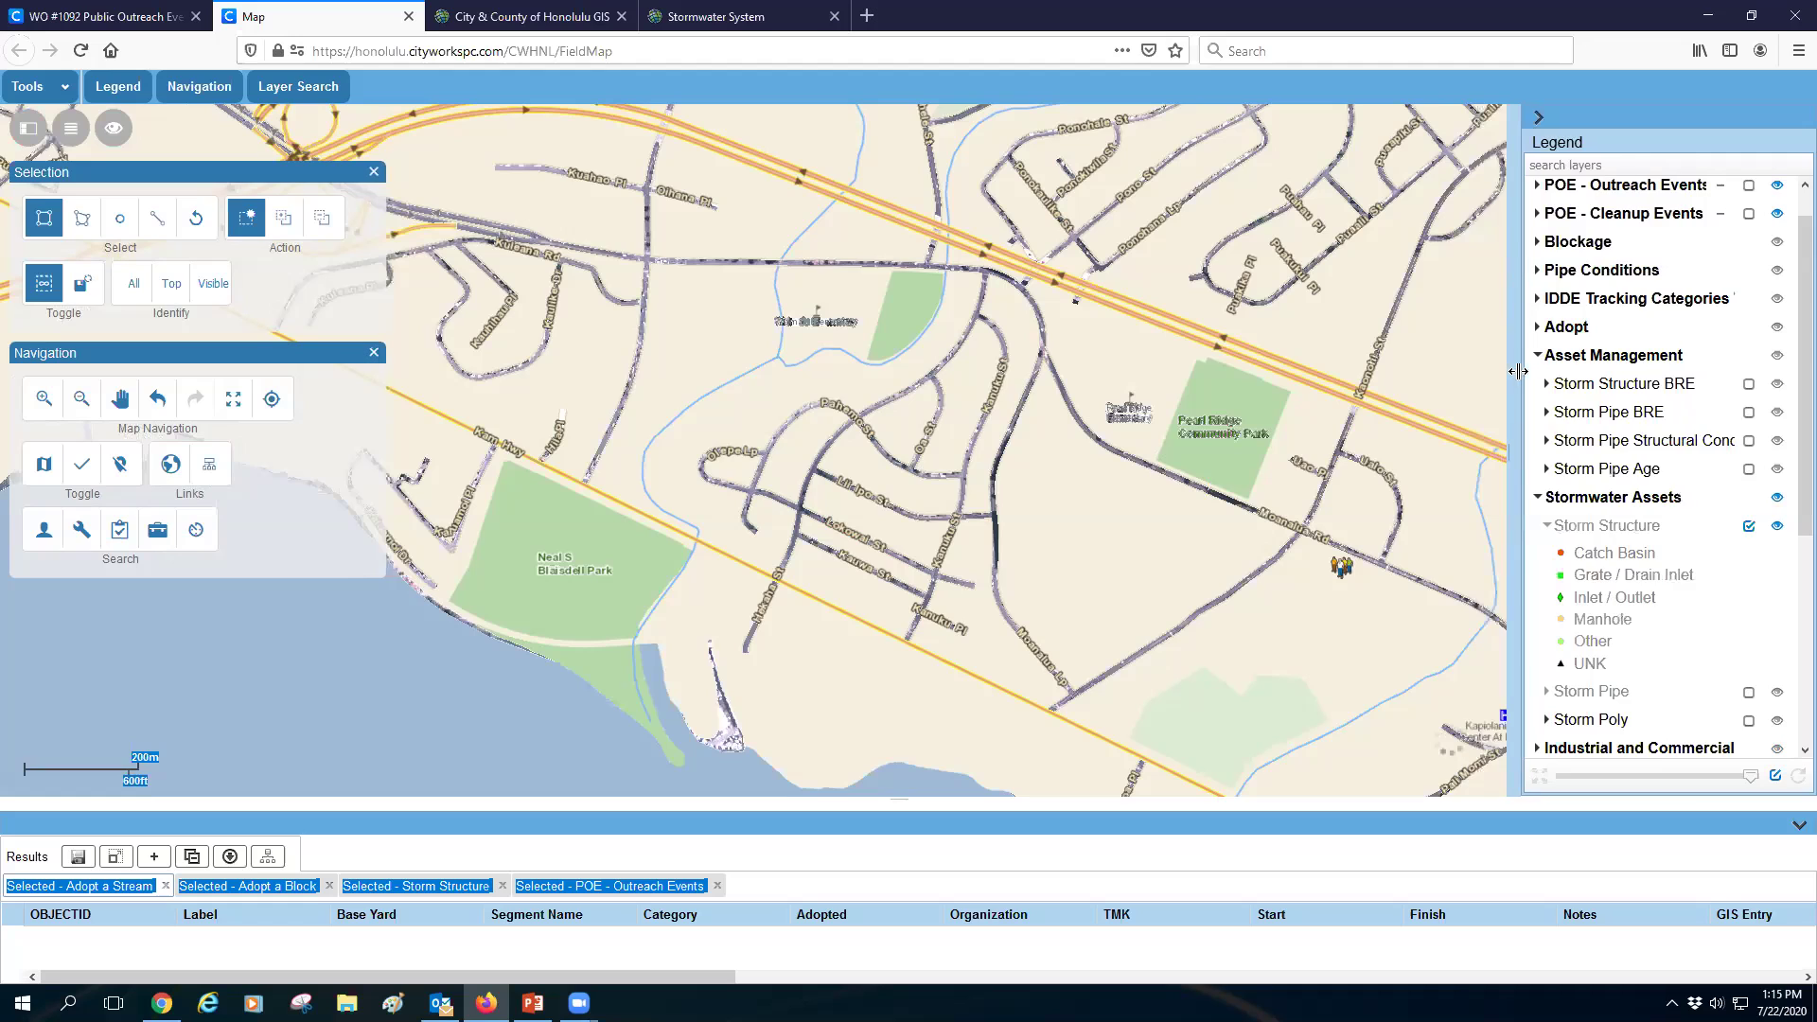
pyautogui.scroll(-3, 1656, 615)
pyautogui.scroll(-1, 1658, 615)
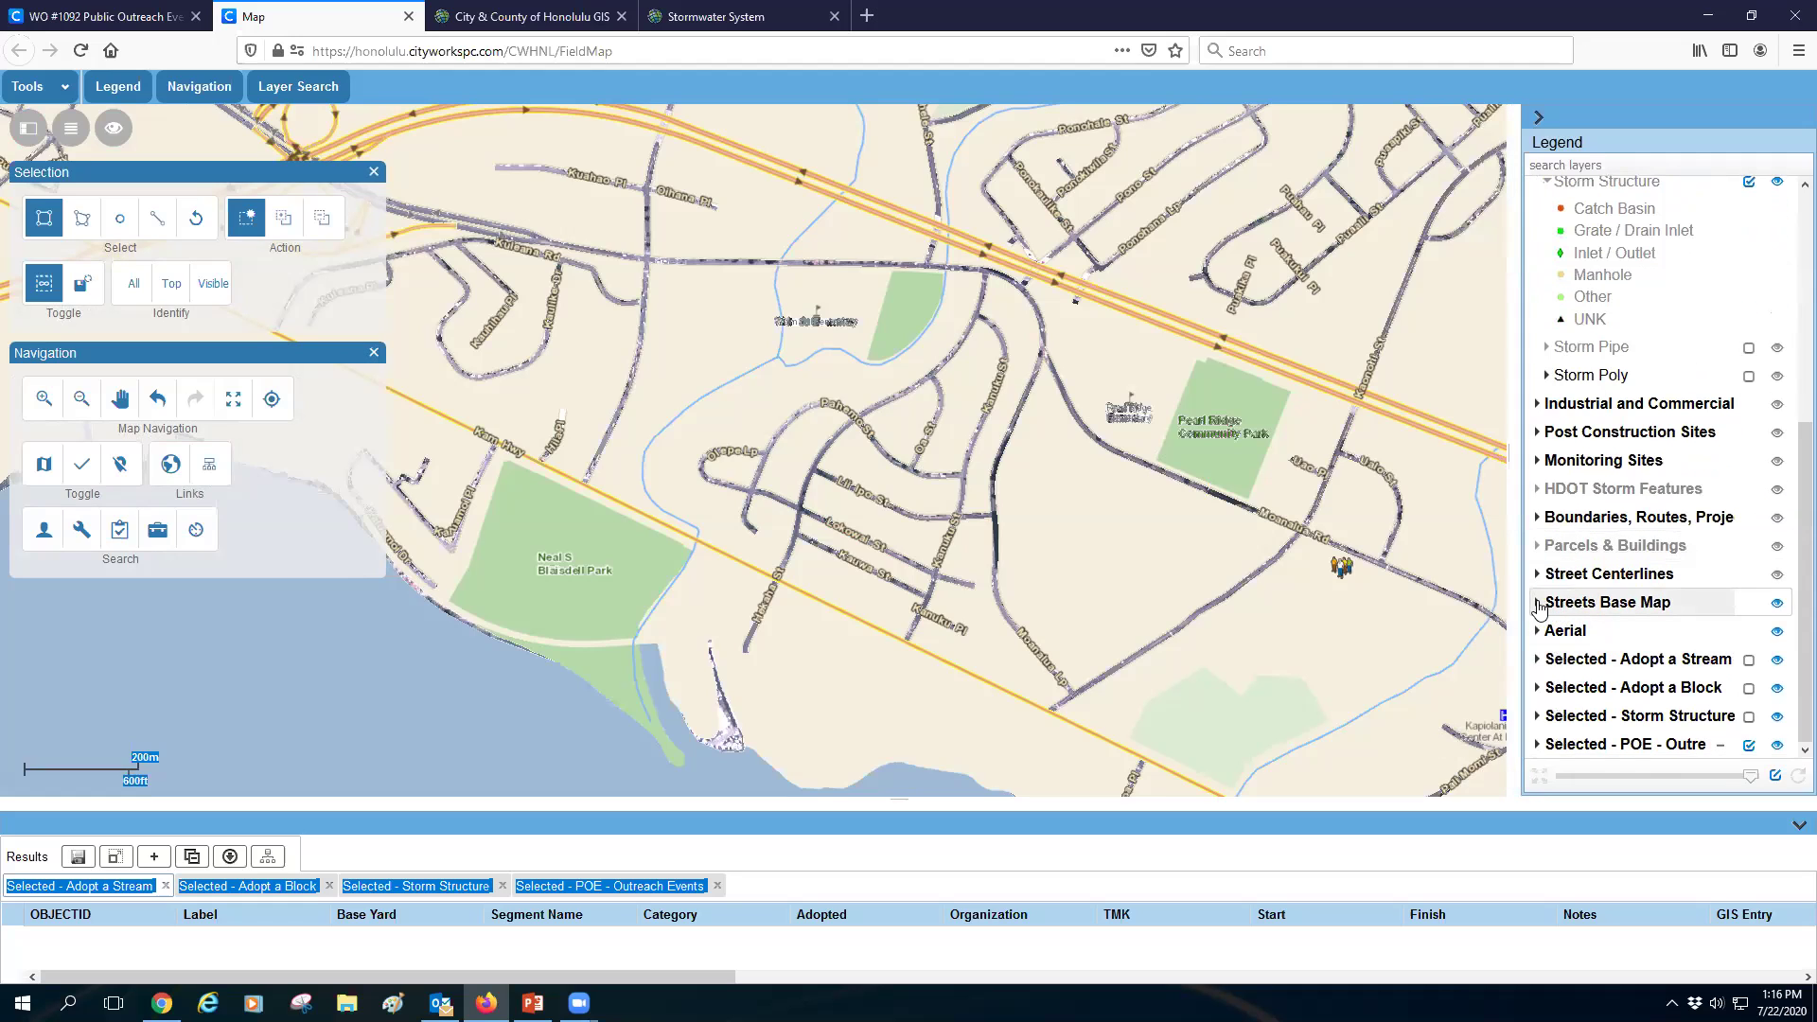
pyautogui.click(1539, 604)
pyautogui.click(1538, 574)
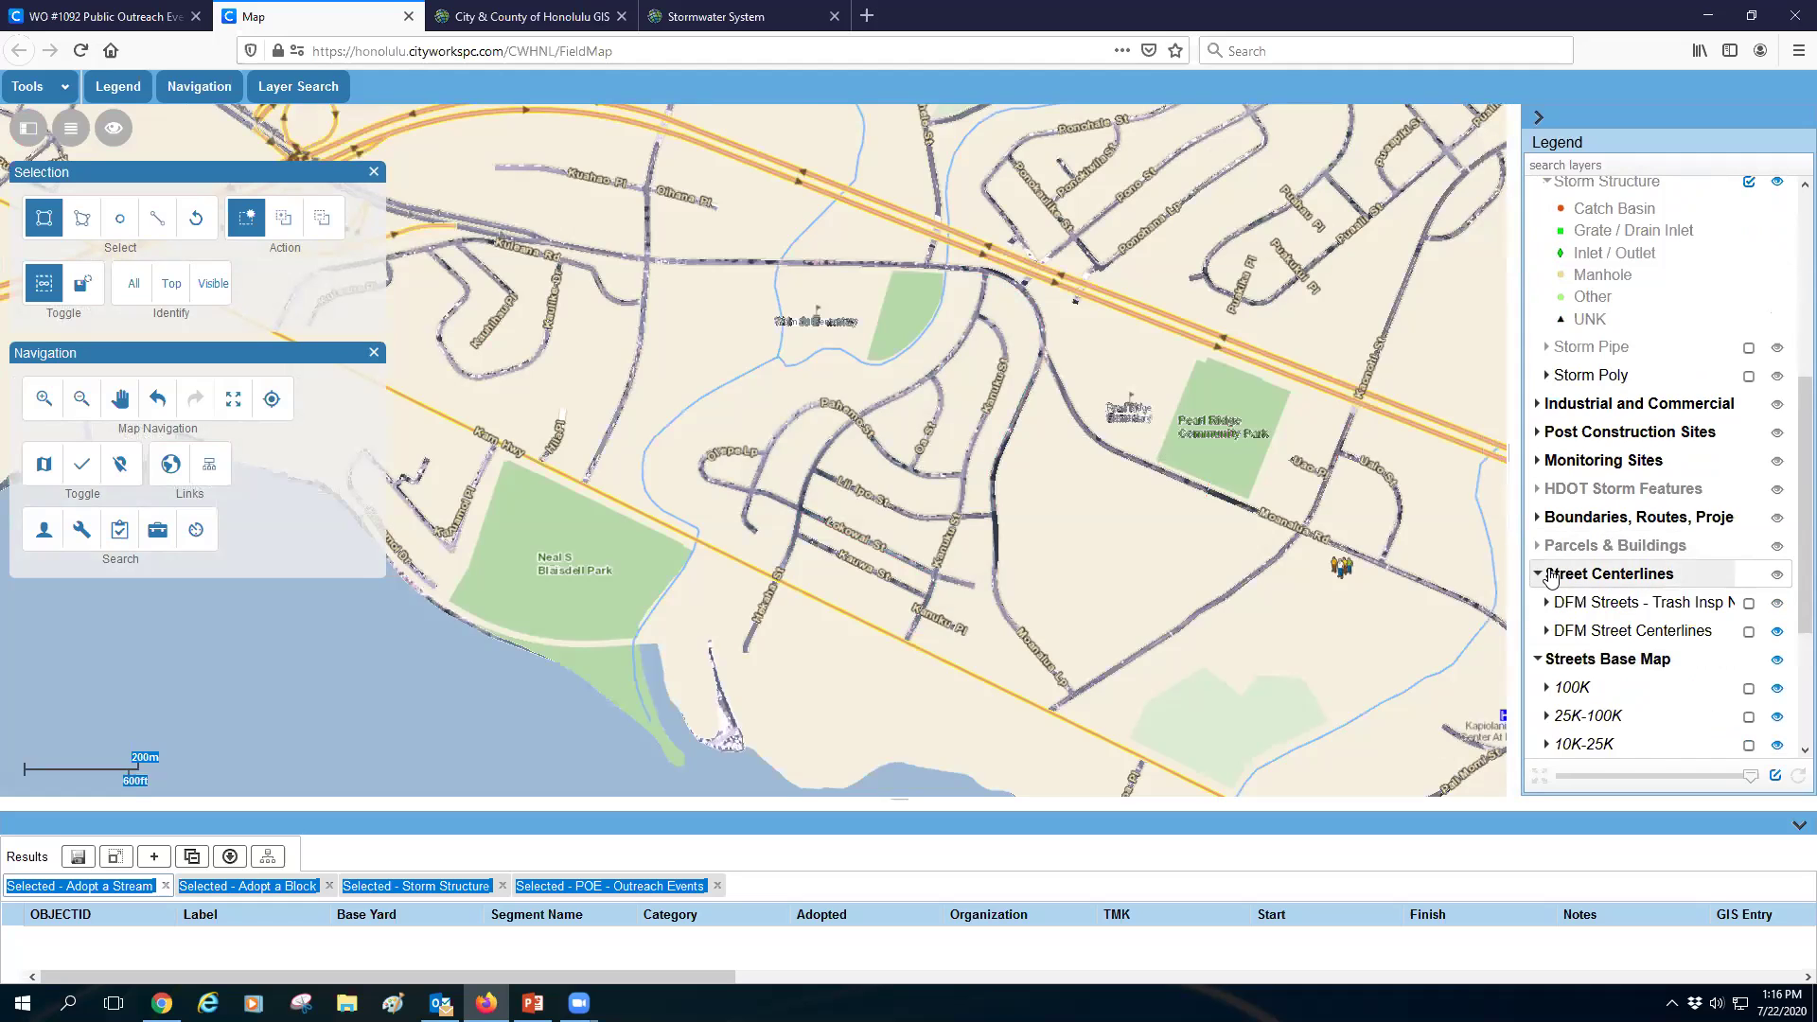
# - Expand the POE - Cleanup Events and POE - Outreach Events legend entries
pyautogui.scroll(4, 1586, 588)
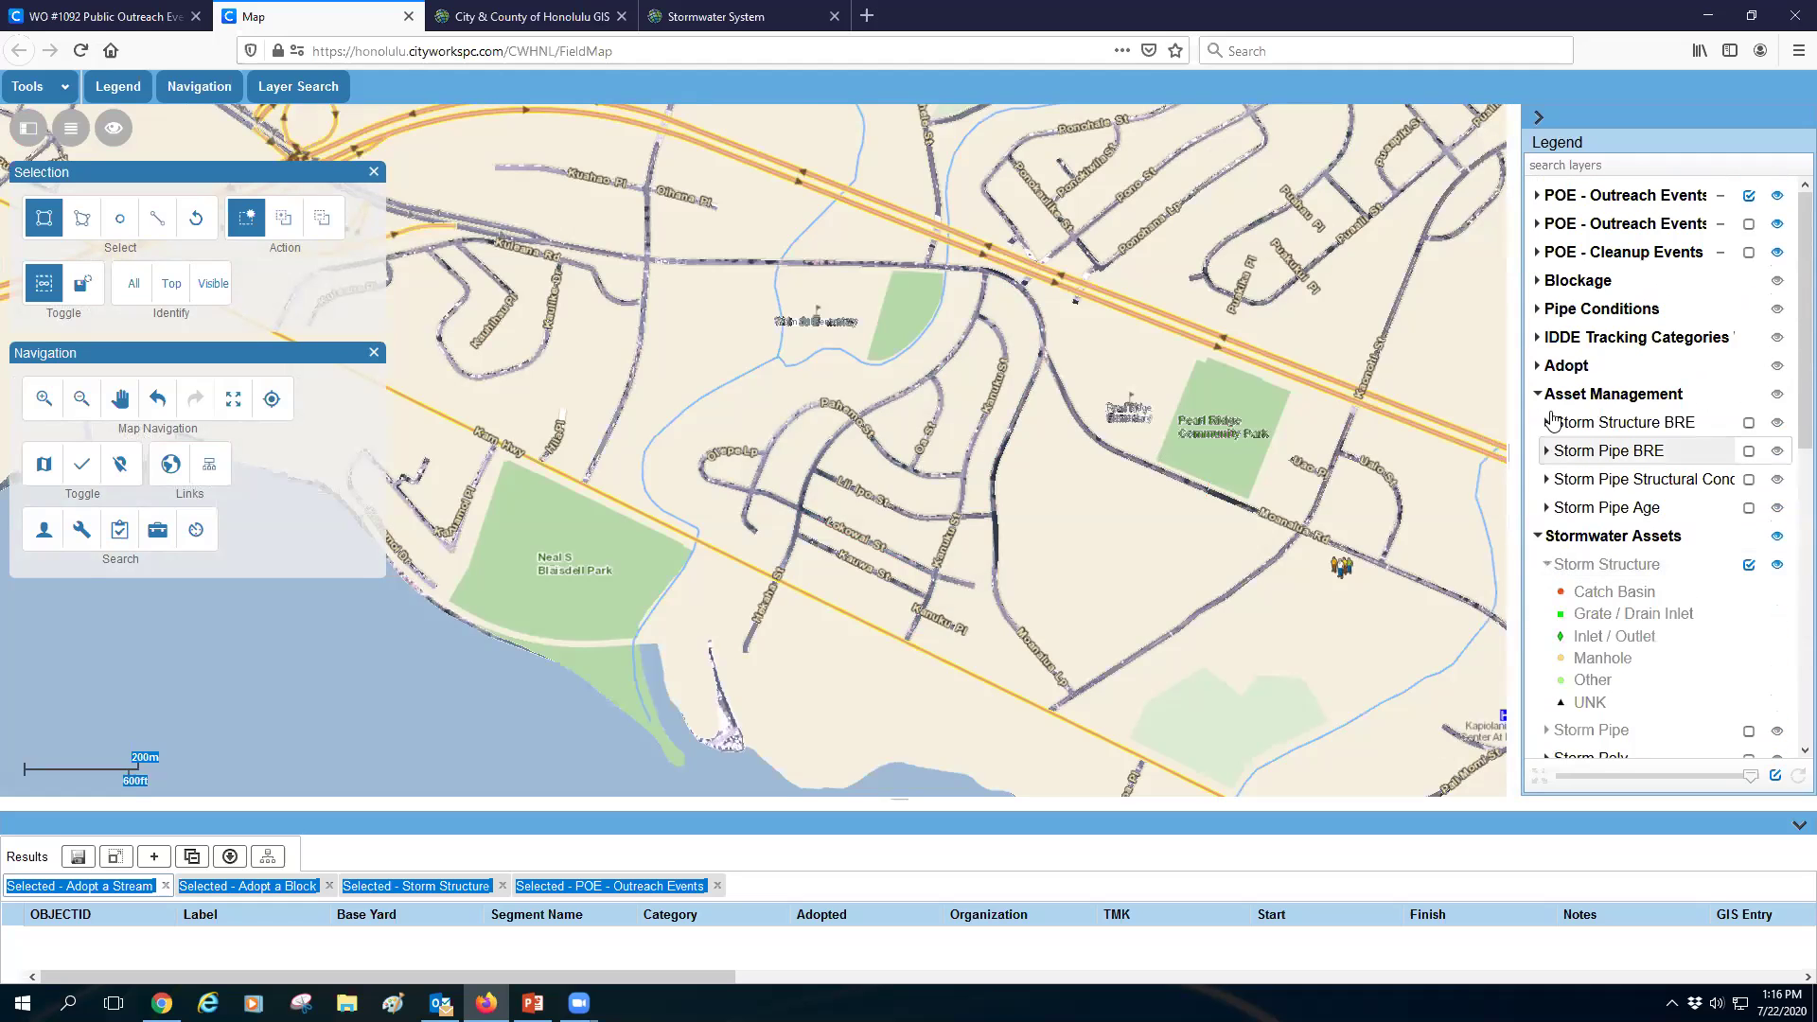
pyautogui.click(1538, 252)
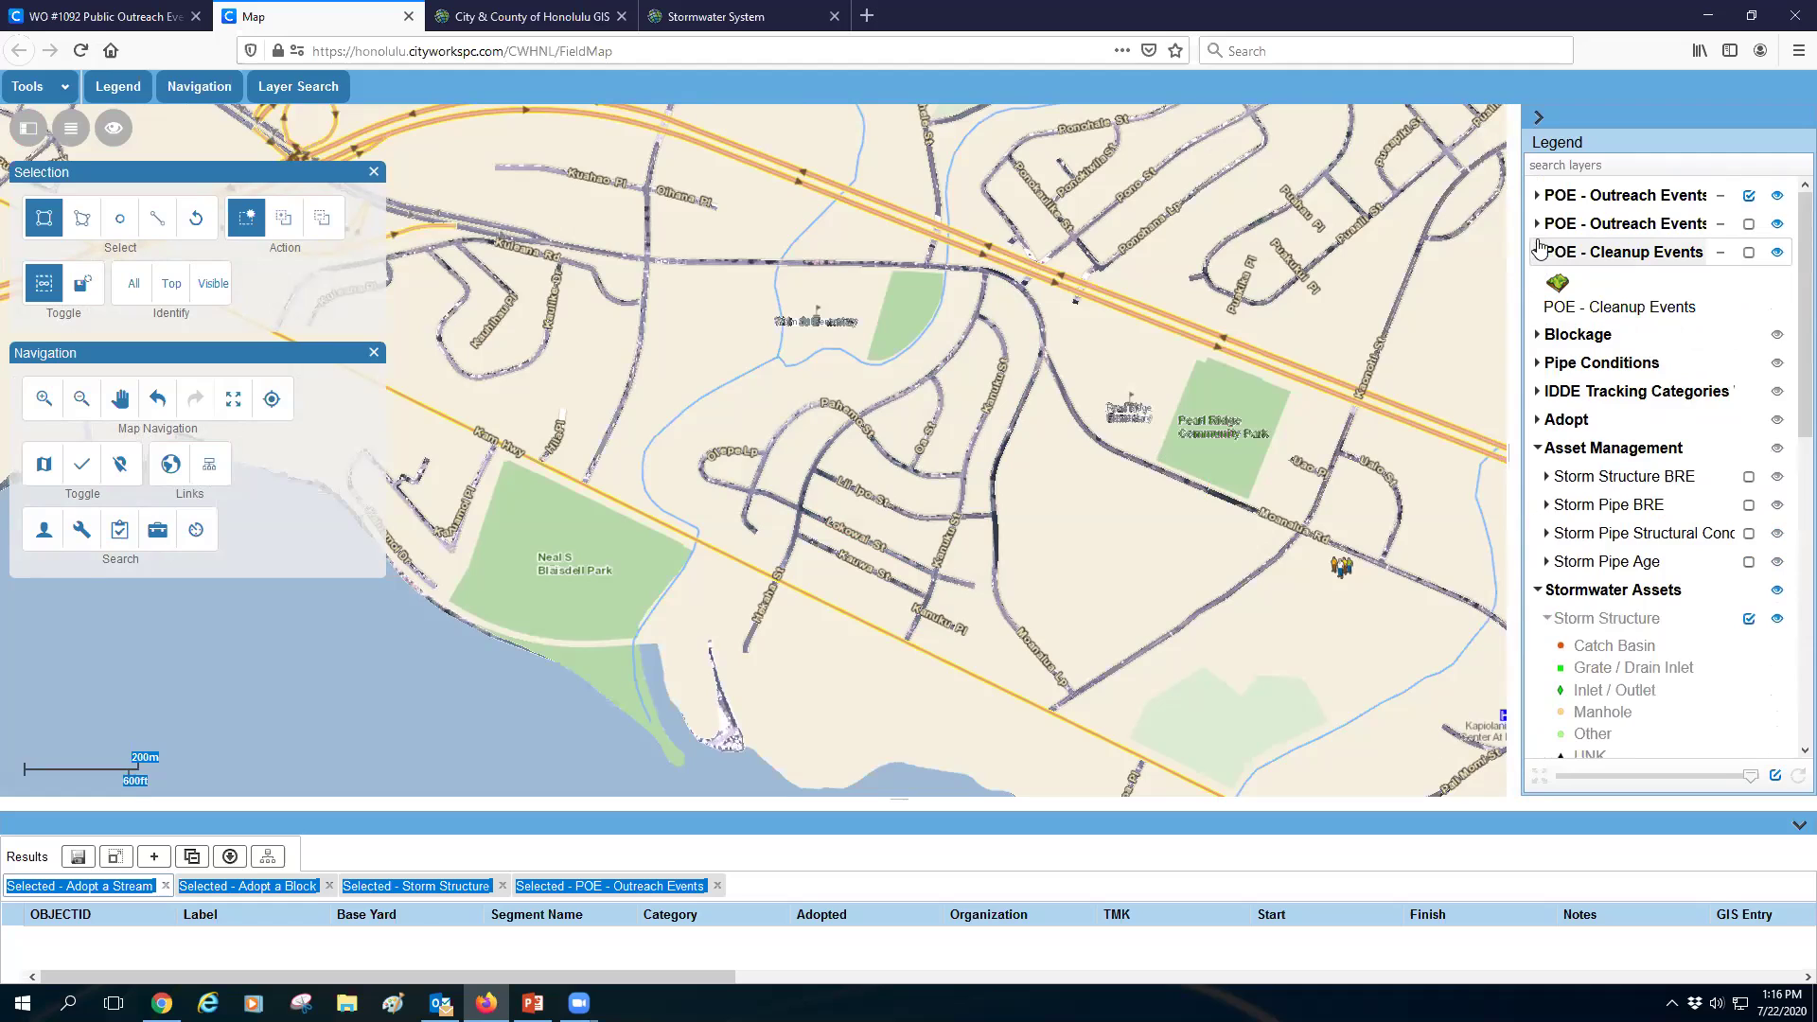
pyautogui.click(1538, 223)
pyautogui.click(1538, 196)
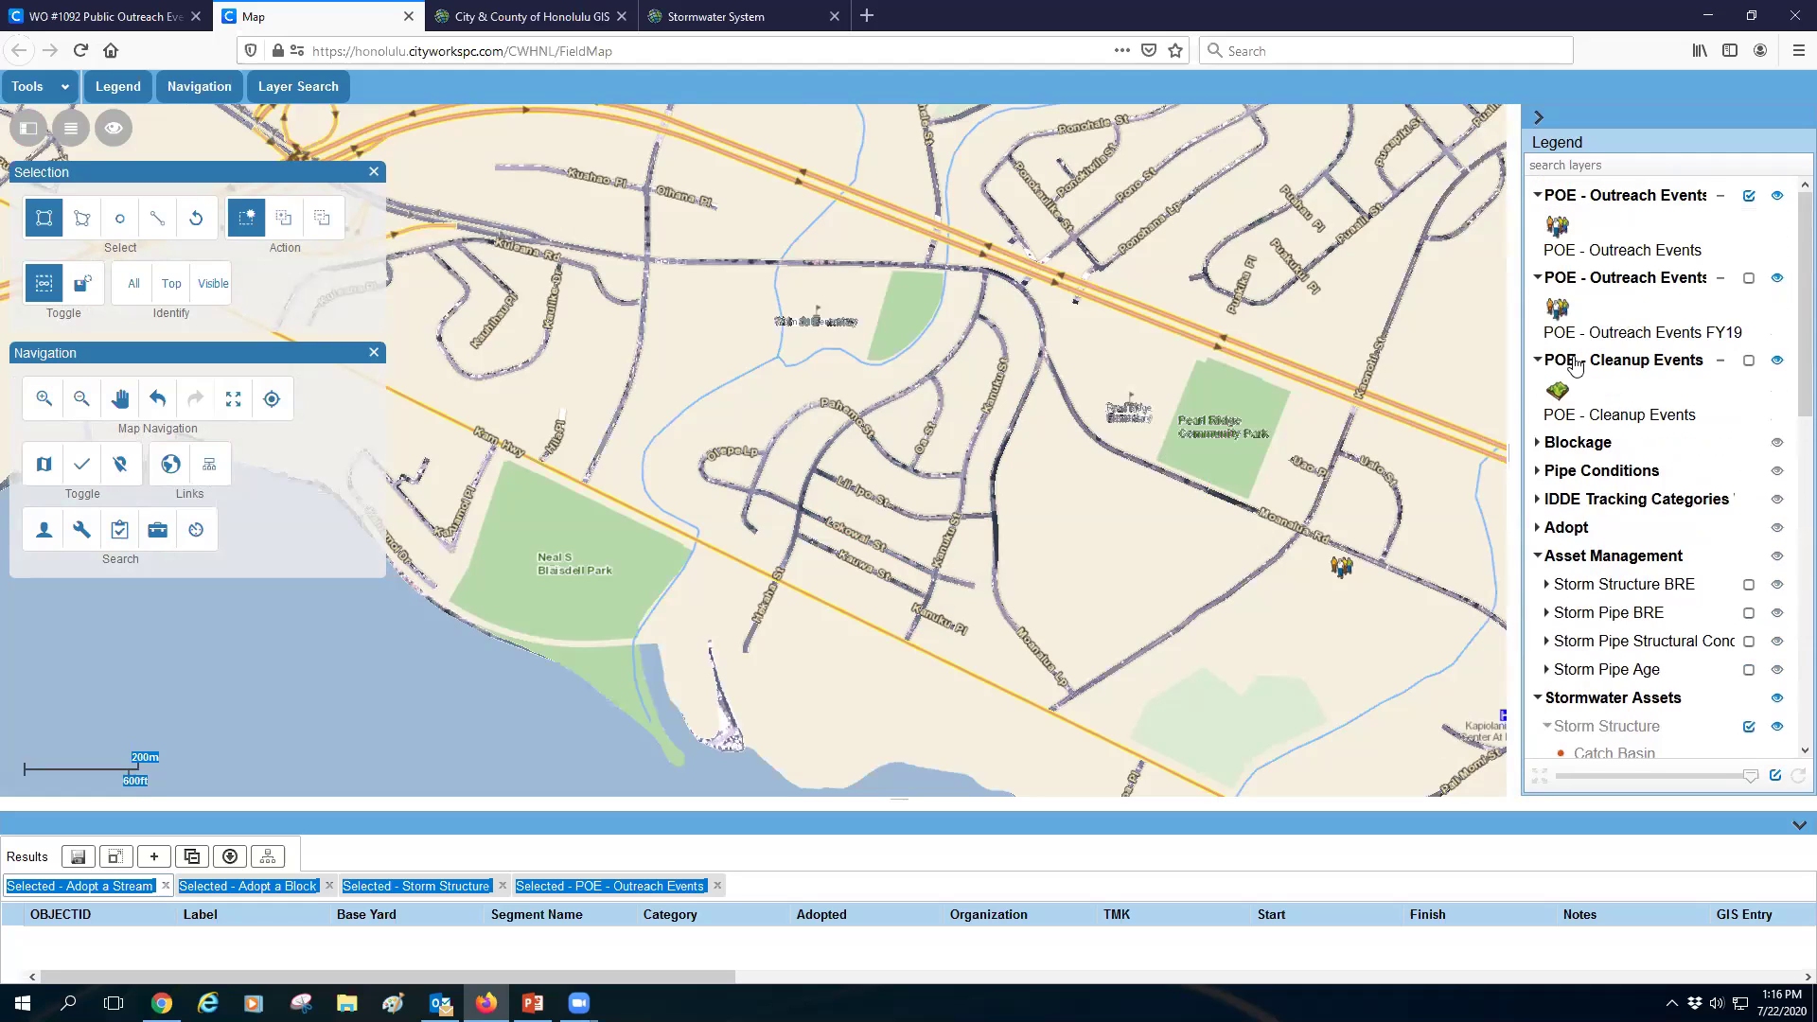
# - Expand the Adopt group, briefly opening IDDE Tracking Categories and Post Construction Sites
pyautogui.scroll(-1, 1529, 331)
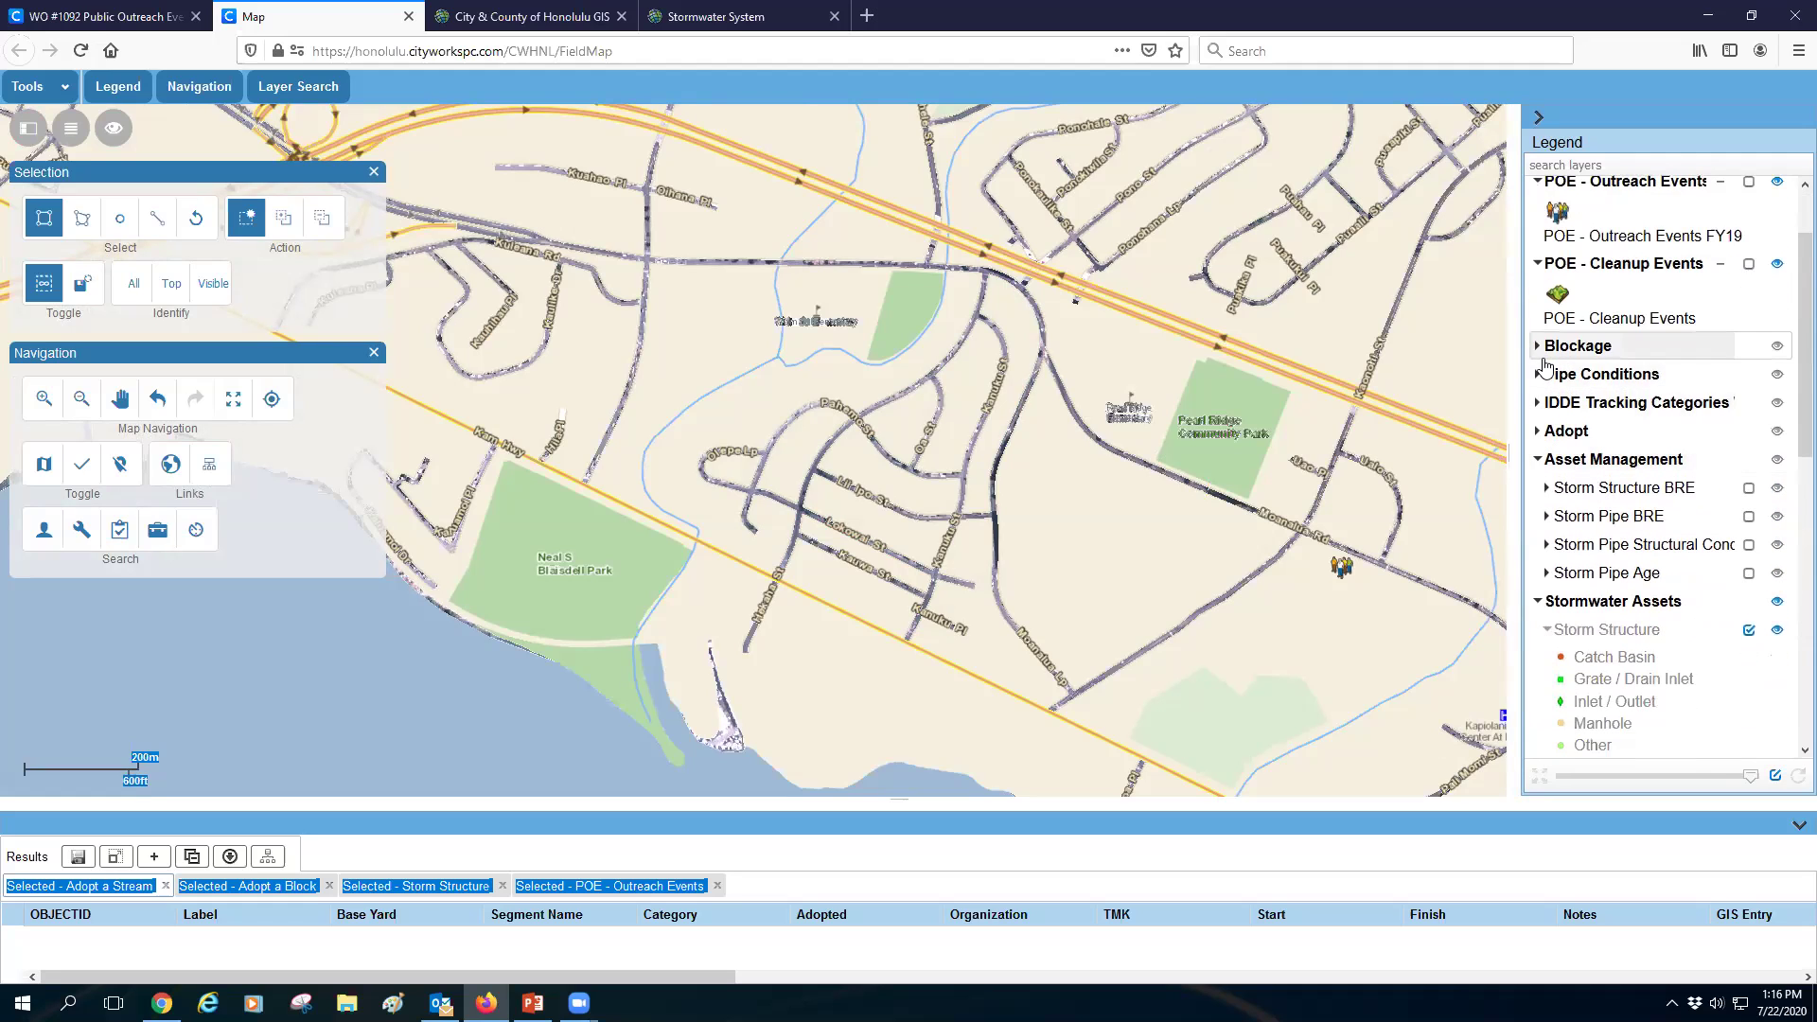
pyautogui.click(1538, 404)
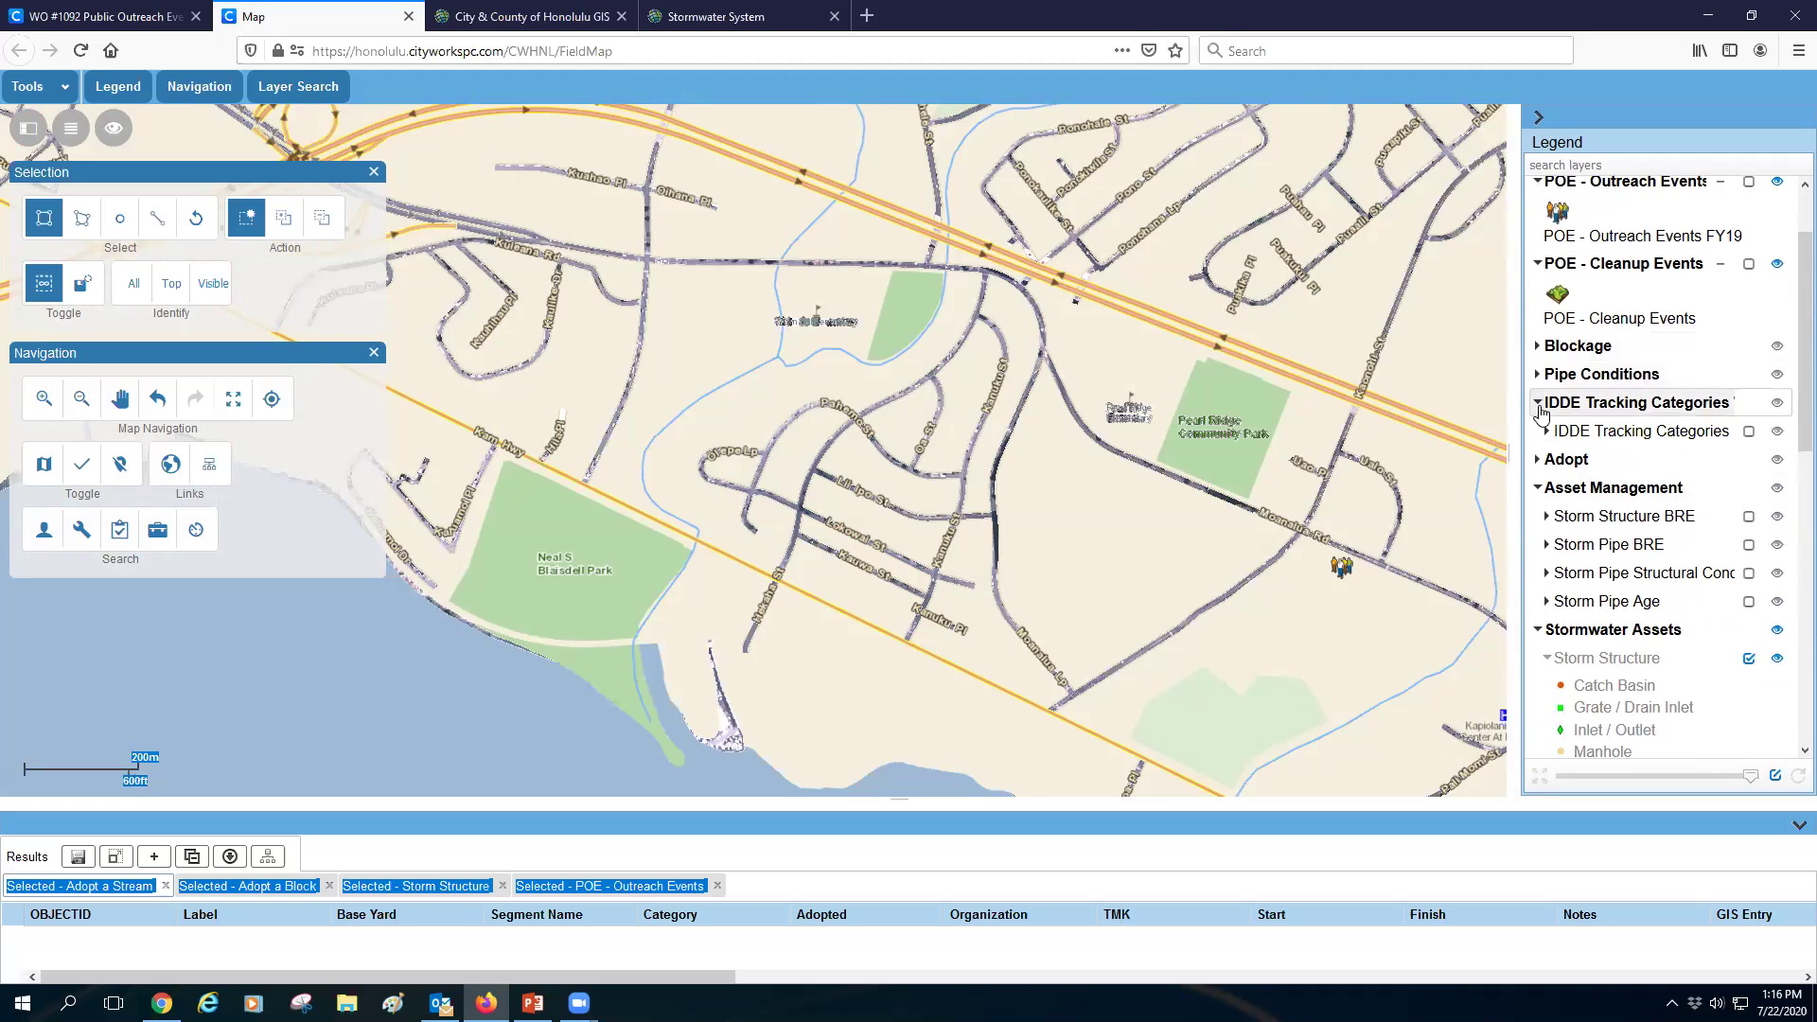
pyautogui.click(1538, 404)
pyautogui.click(1538, 431)
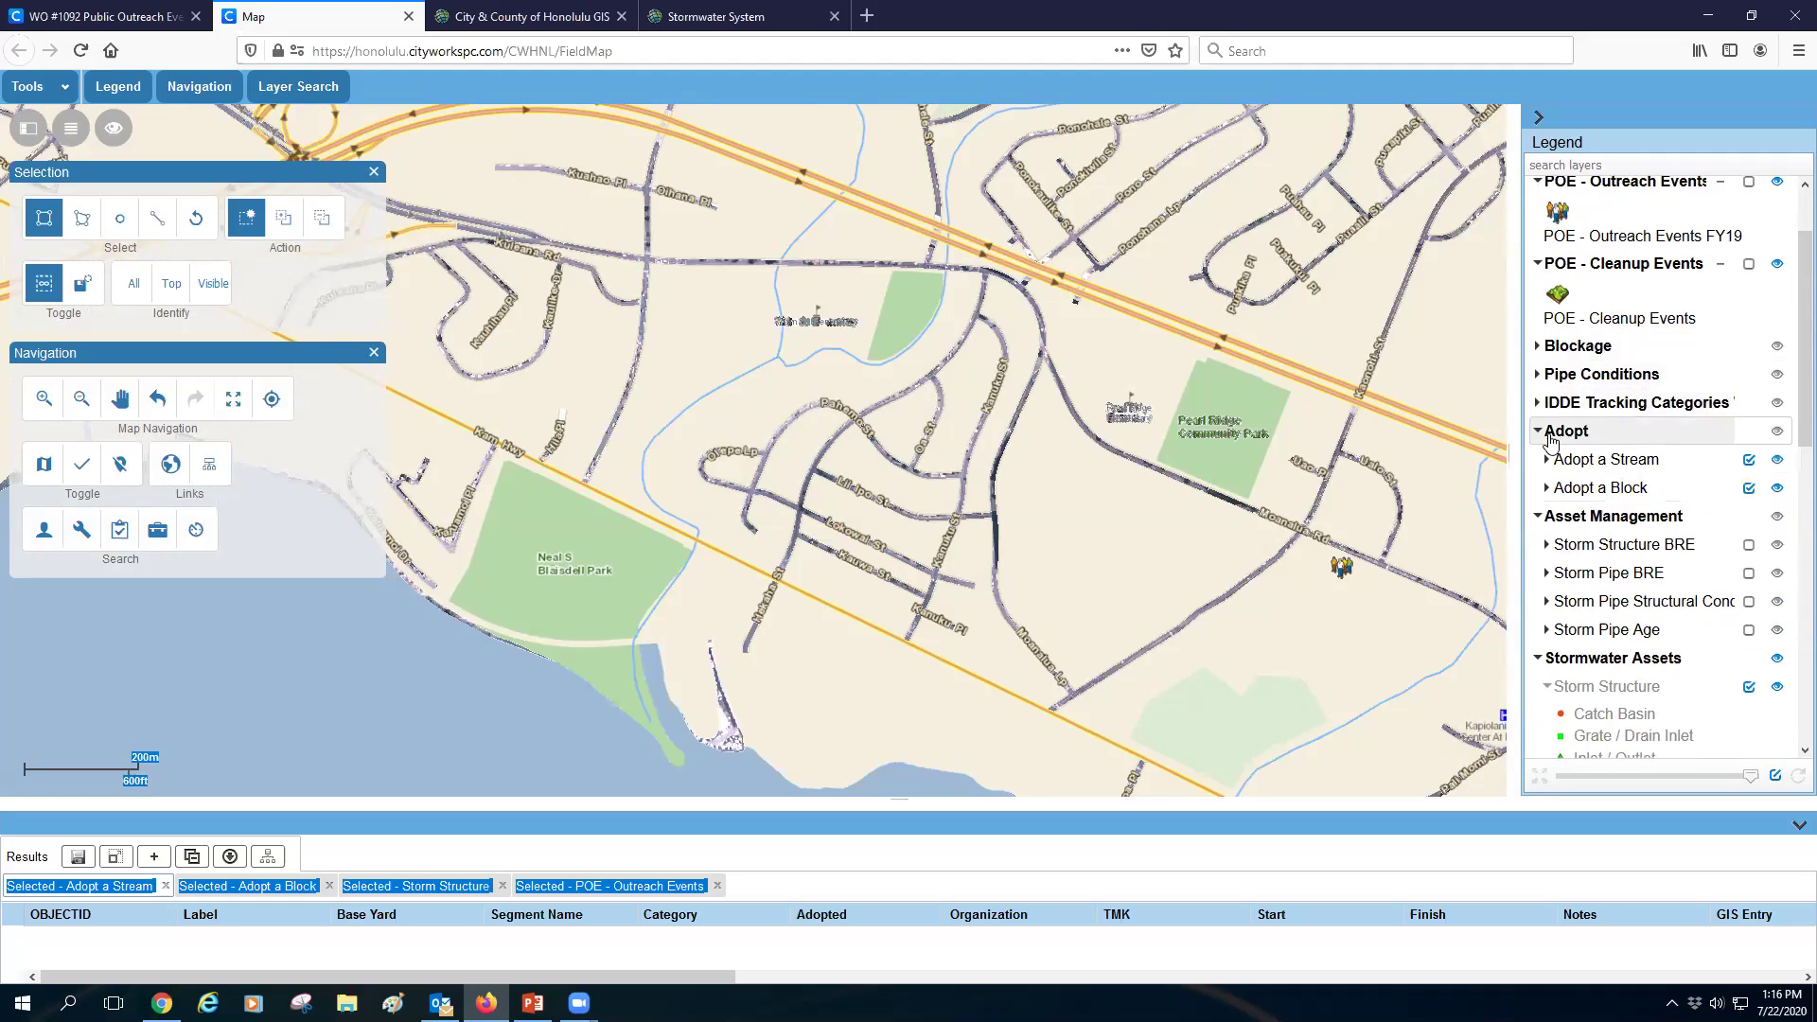
pyautogui.scroll(-3, 1601, 596)
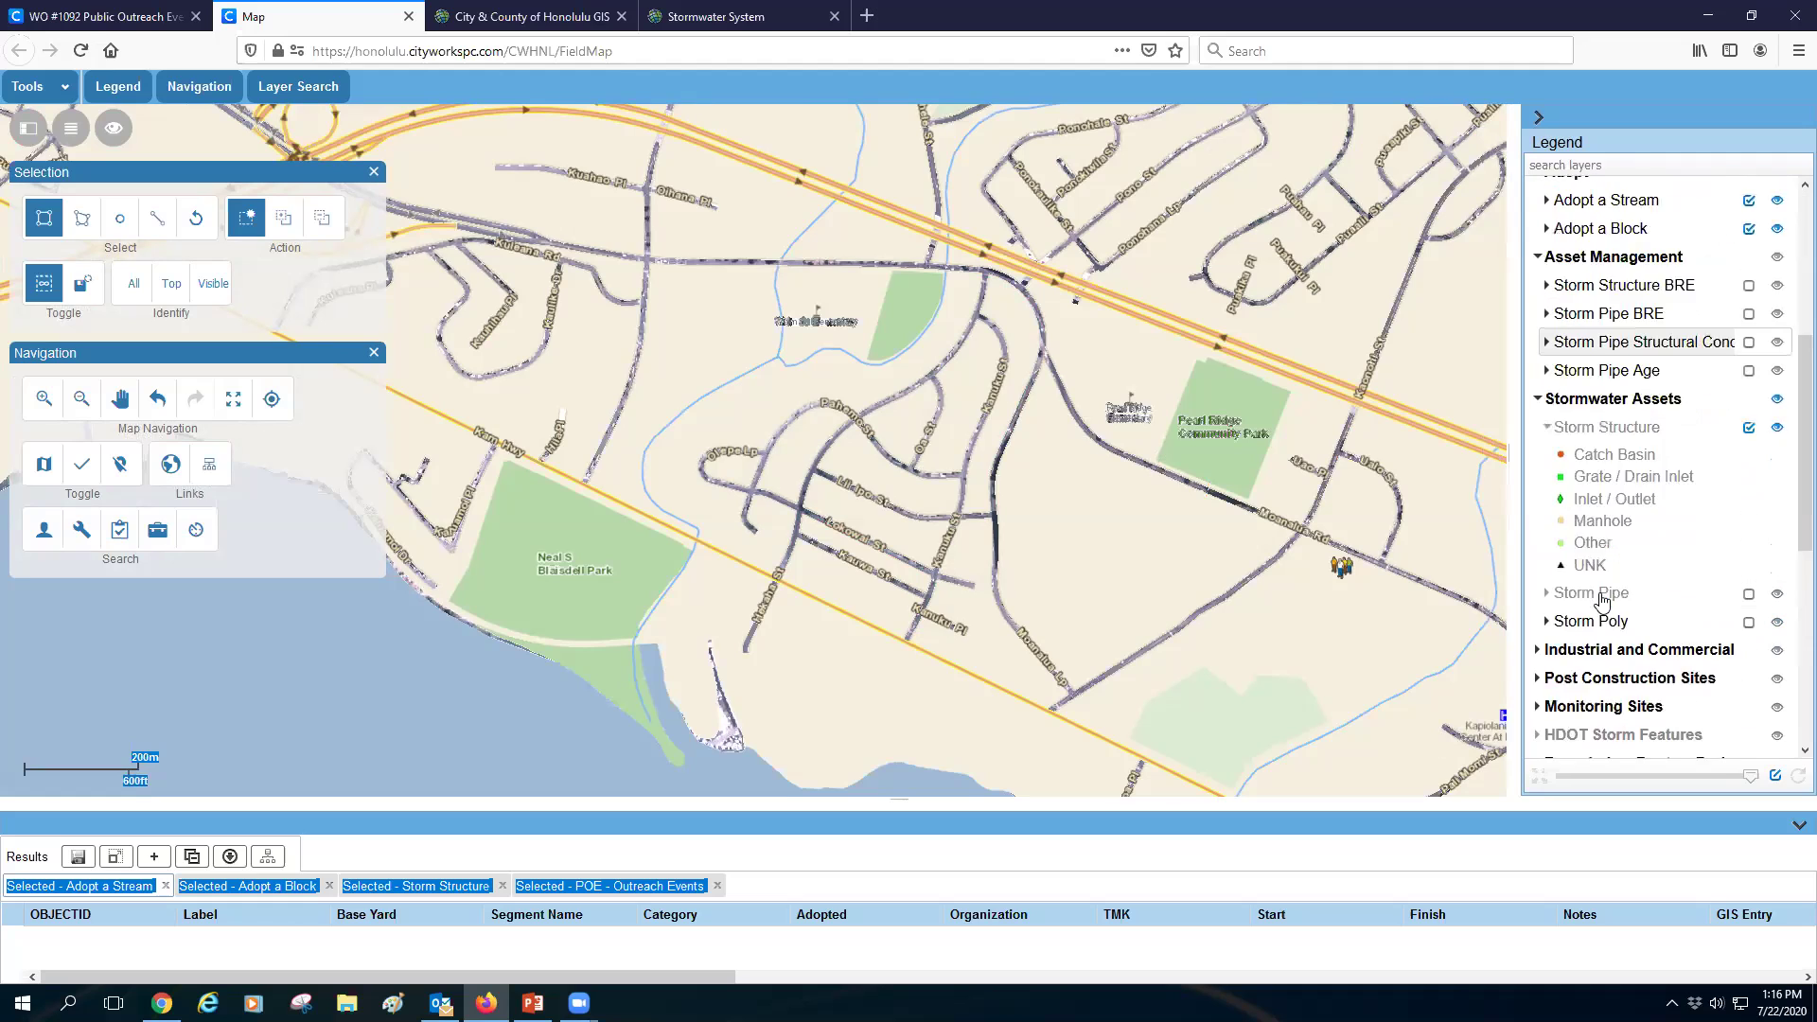
pyautogui.scroll(-2, 1602, 596)
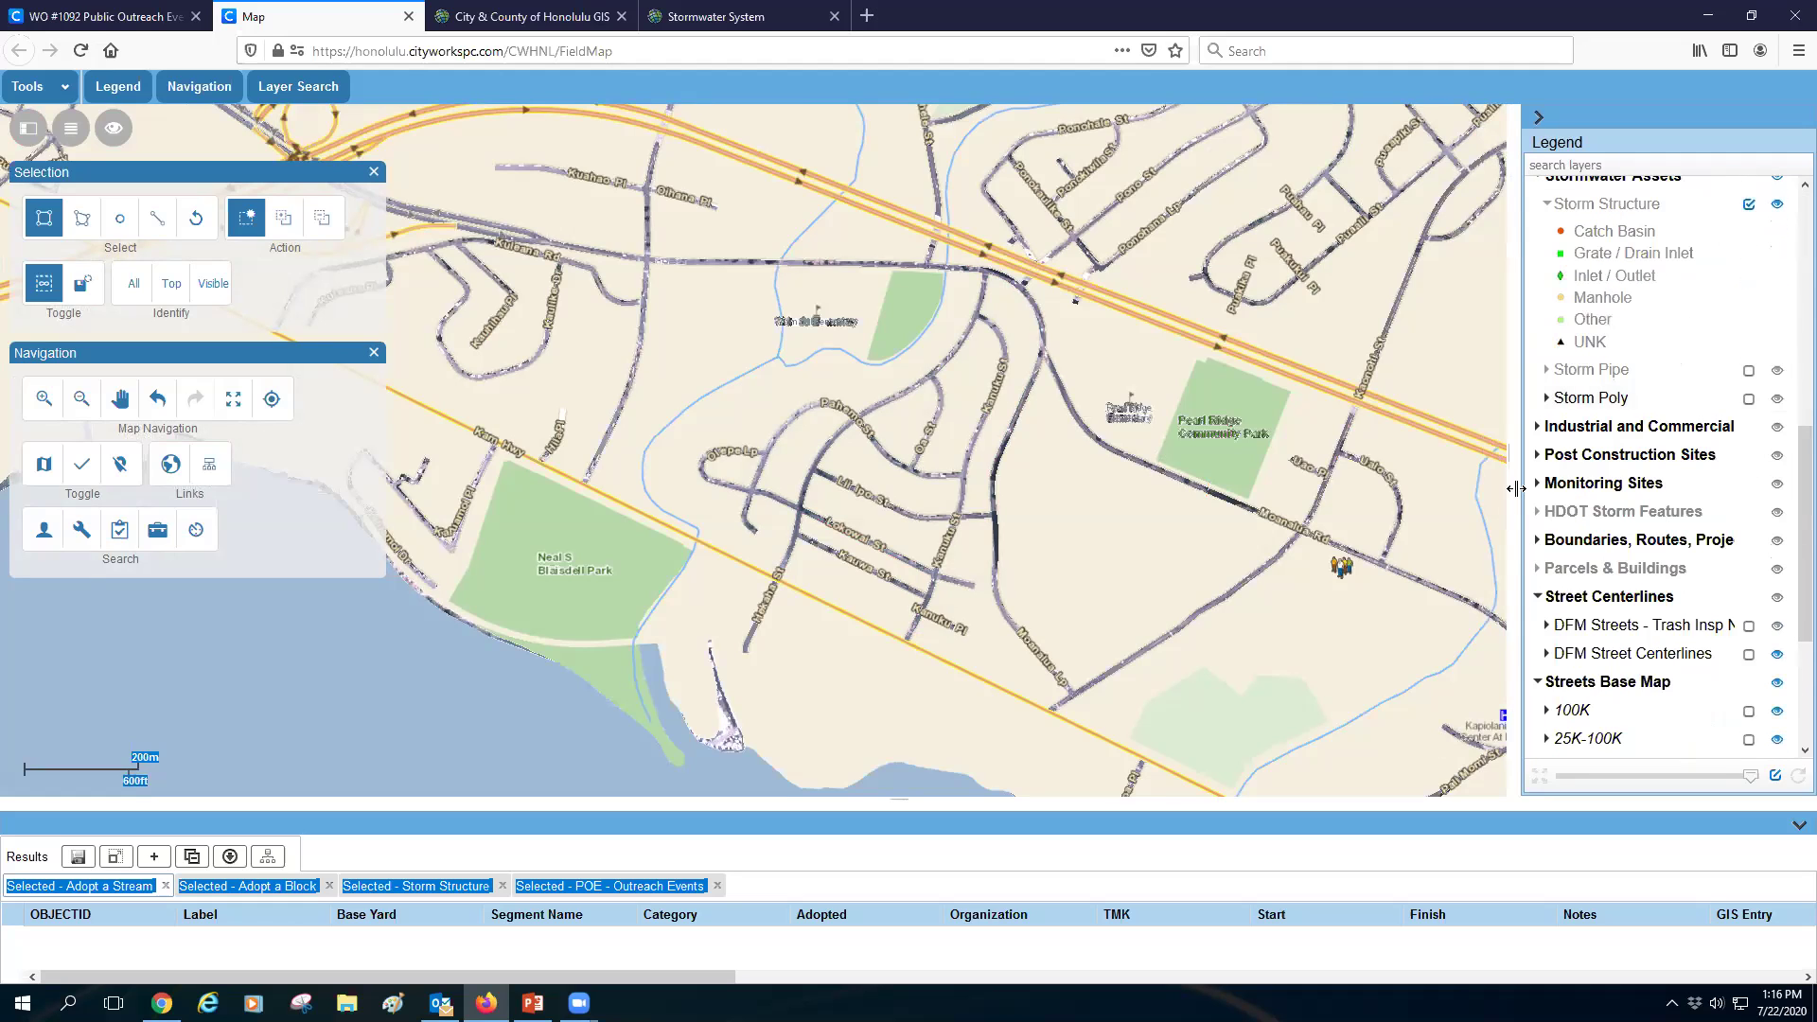
pyautogui.click(1539, 464)
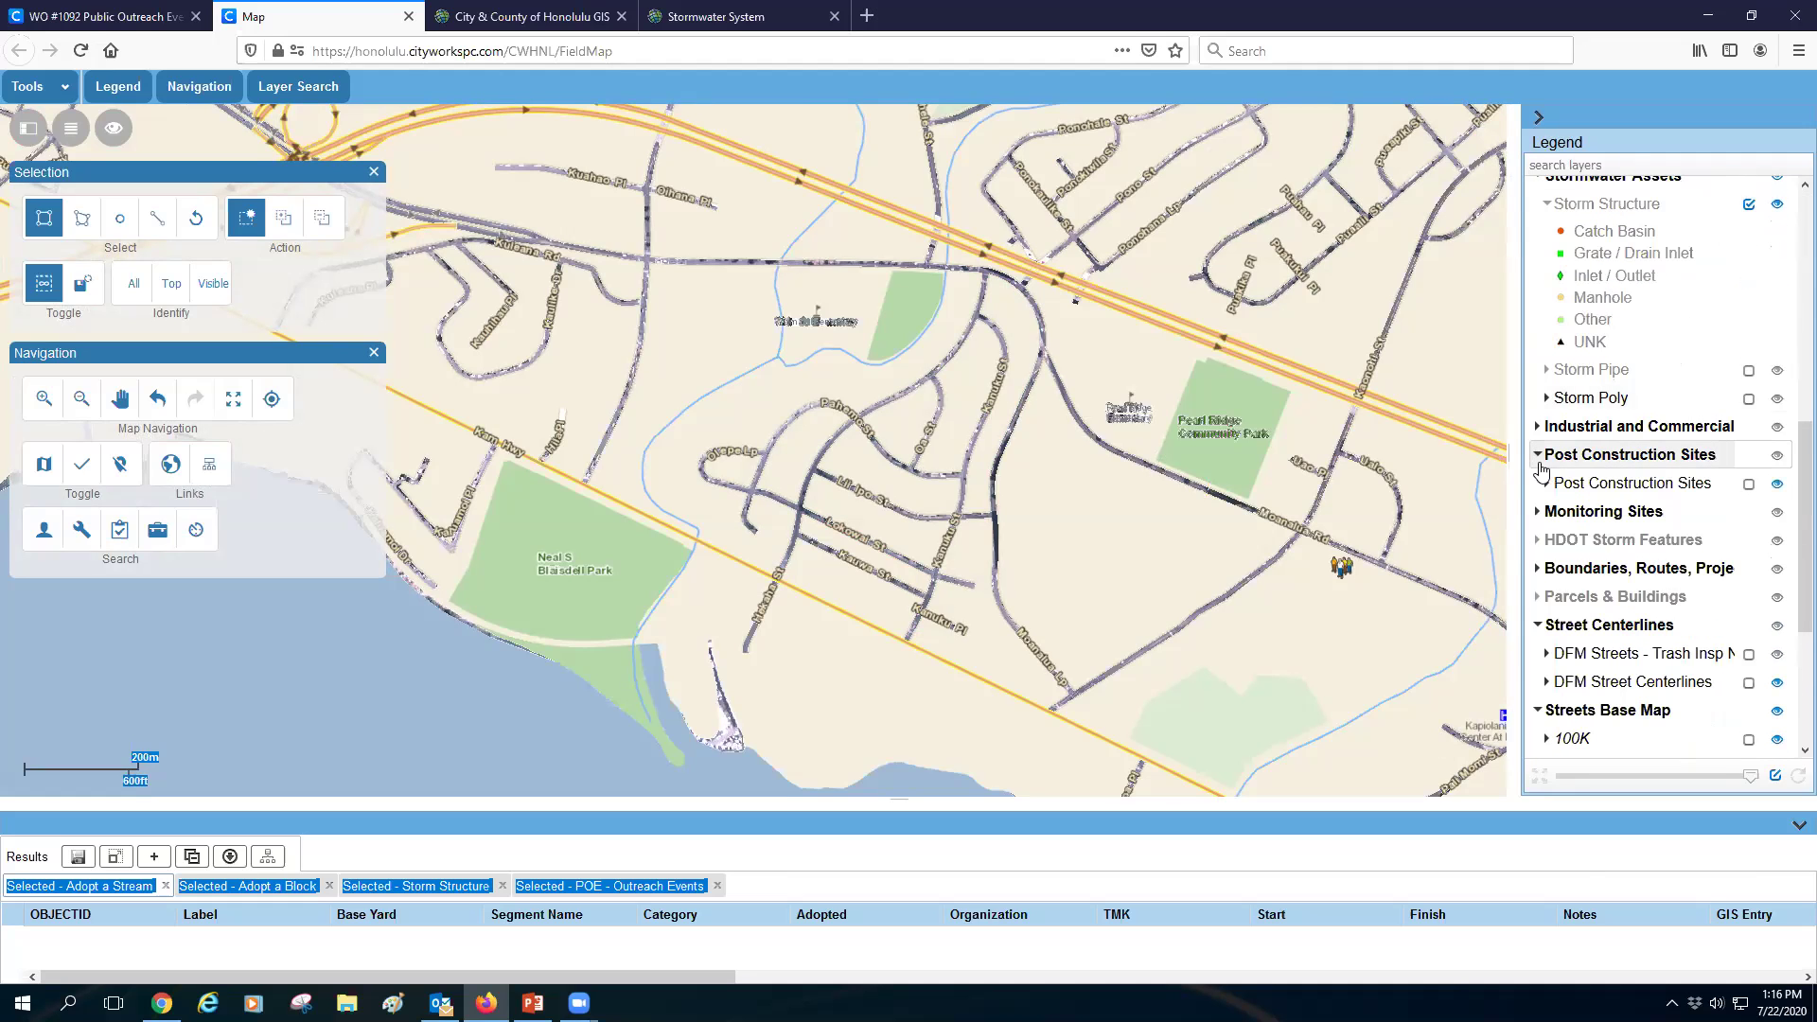
pyautogui.click(1540, 459)
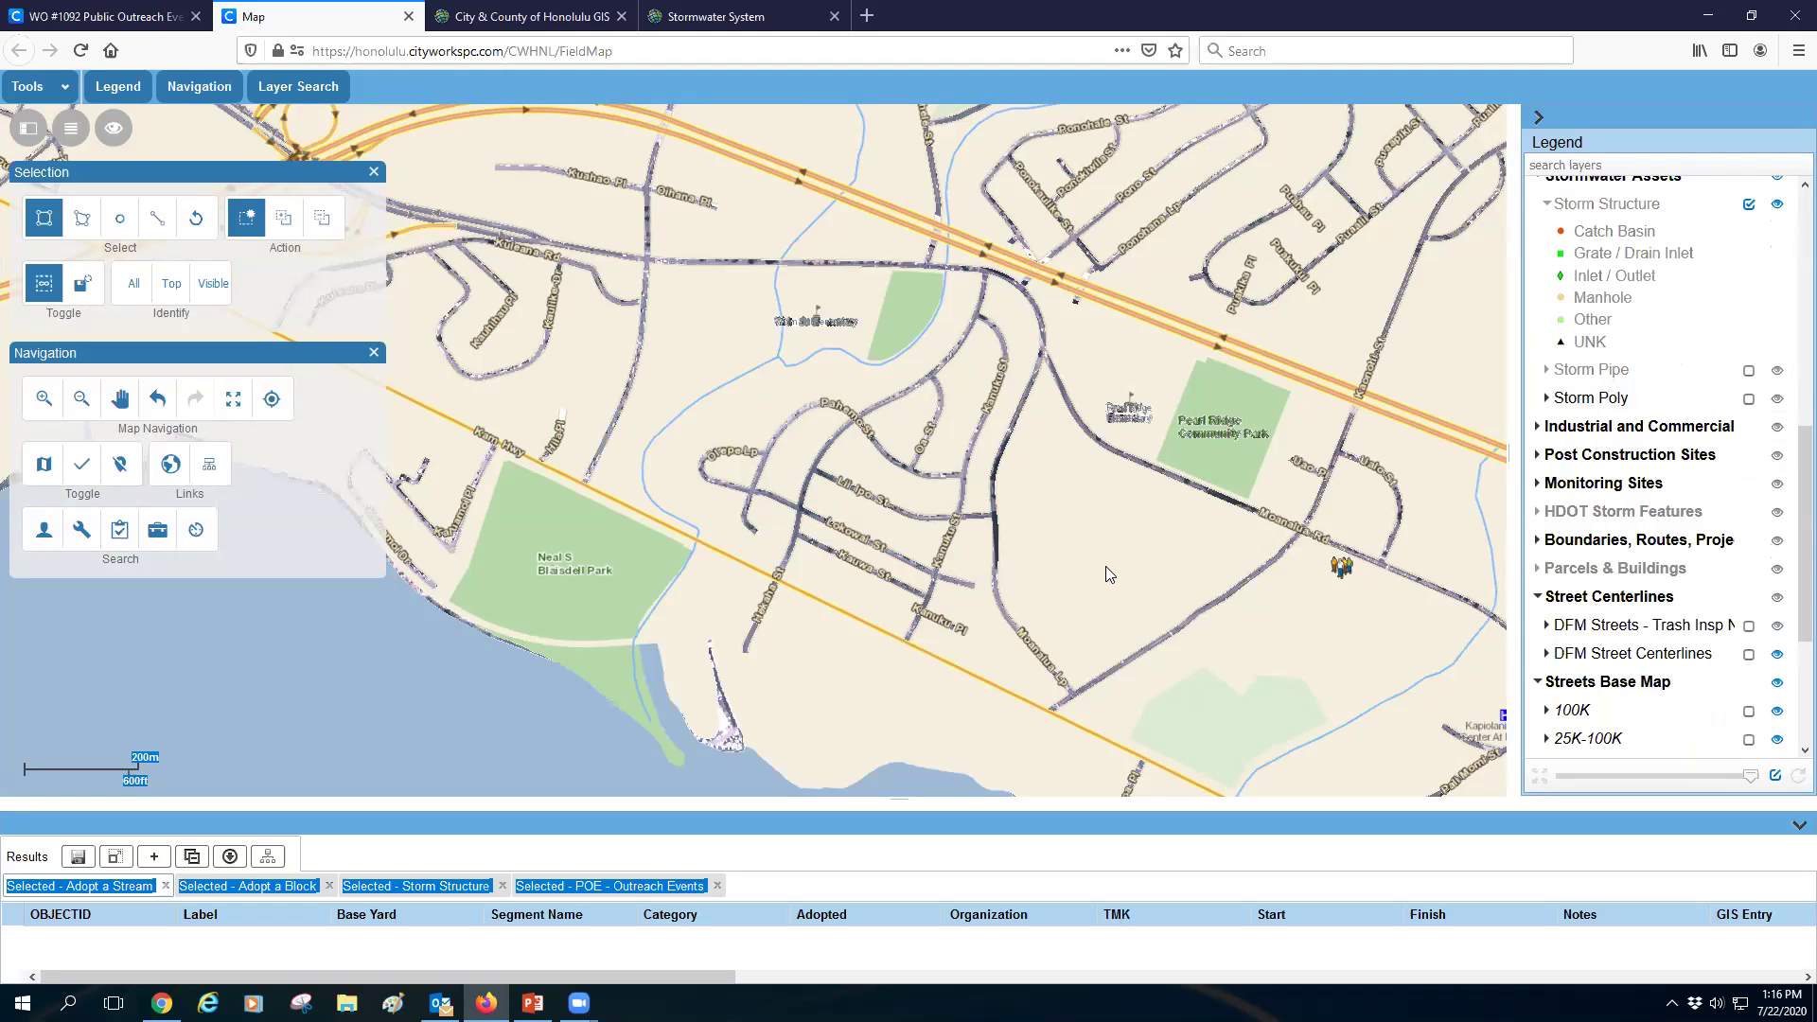
# - Pan the map away from Pearl Ridge Community Park and adjust the zoom level
pyautogui.moveTo(1167, 373); pyautogui.dragTo(1124, 505)
pyautogui.click(119, 399)
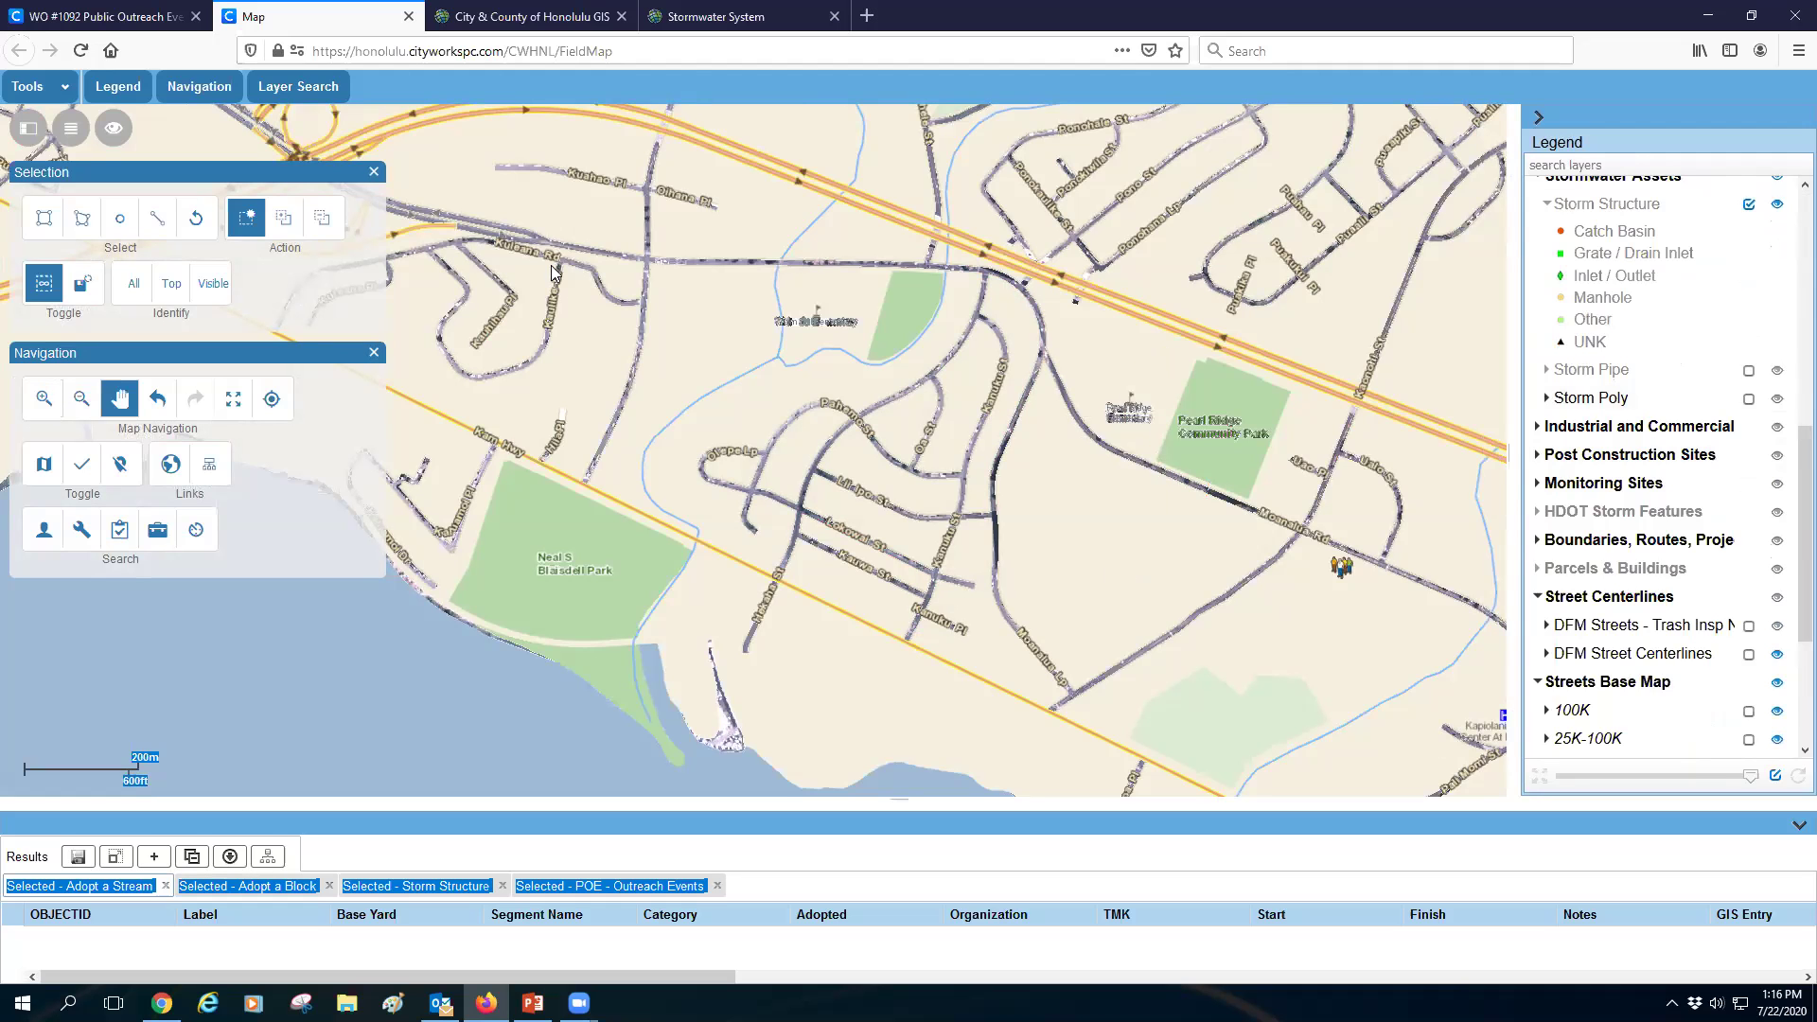
pyautogui.moveTo(765, 175); pyautogui.dragTo(927, 588)
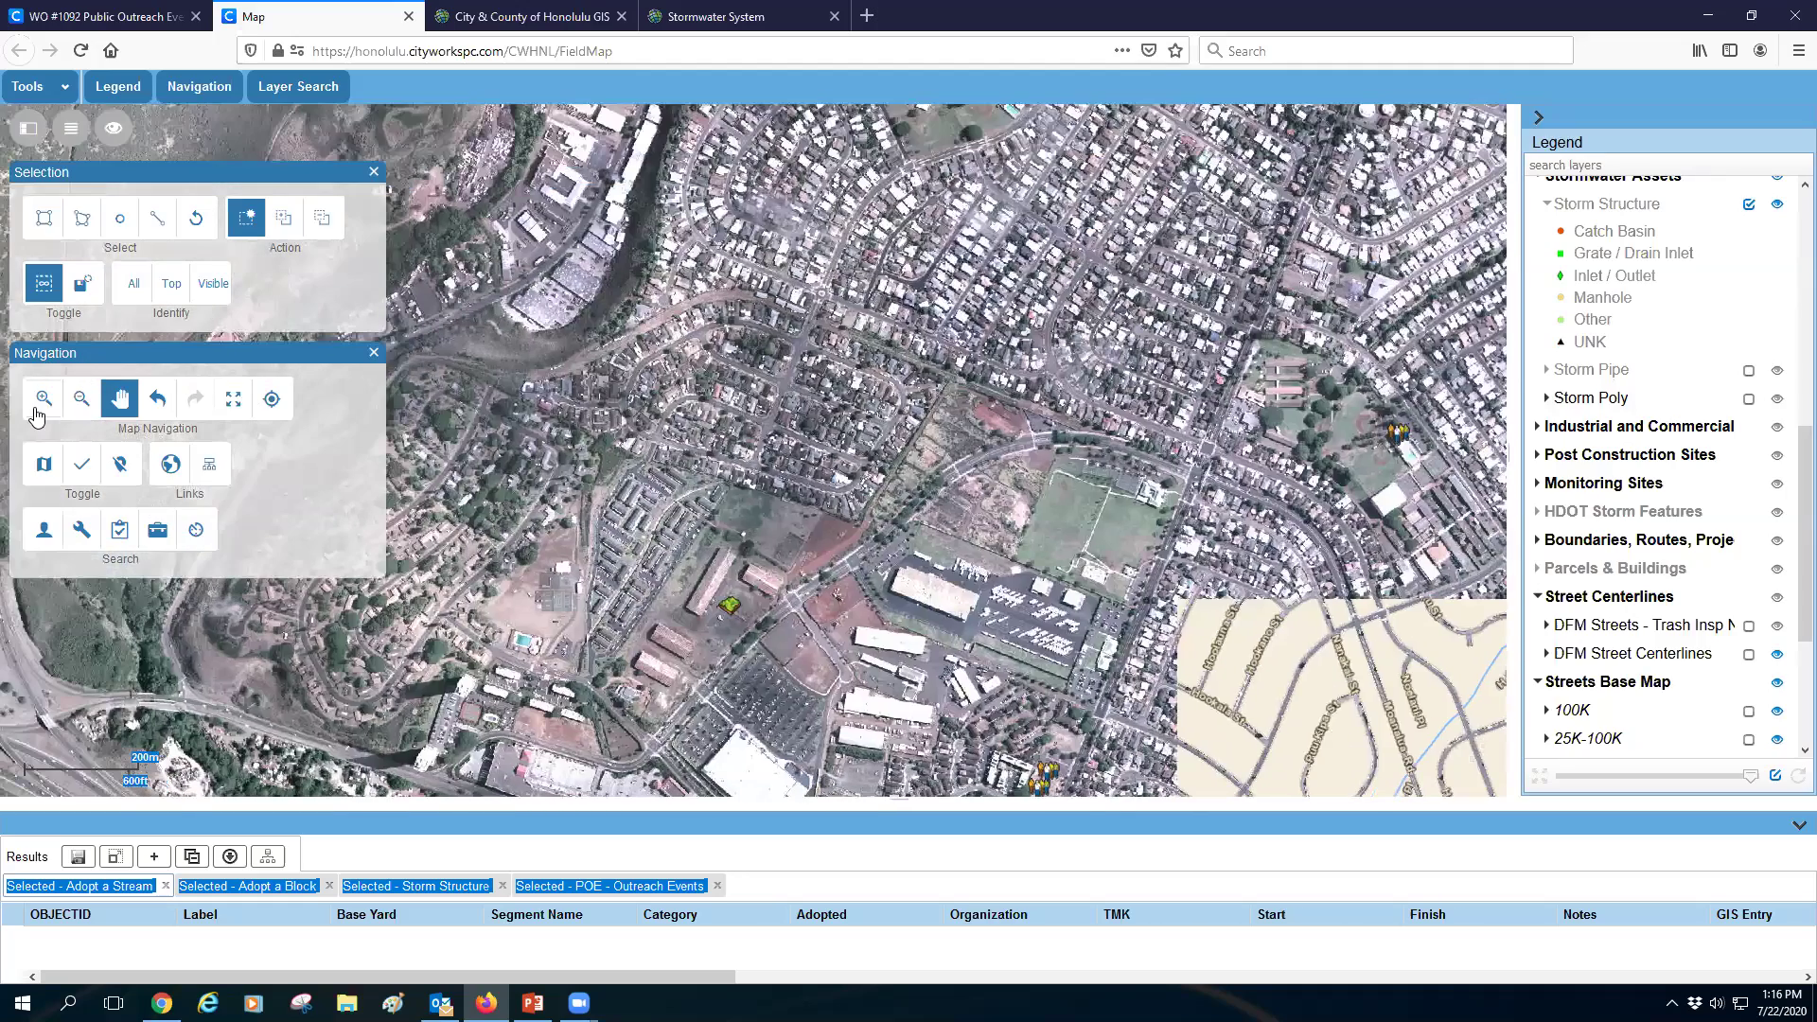
pyautogui.click(41, 405)
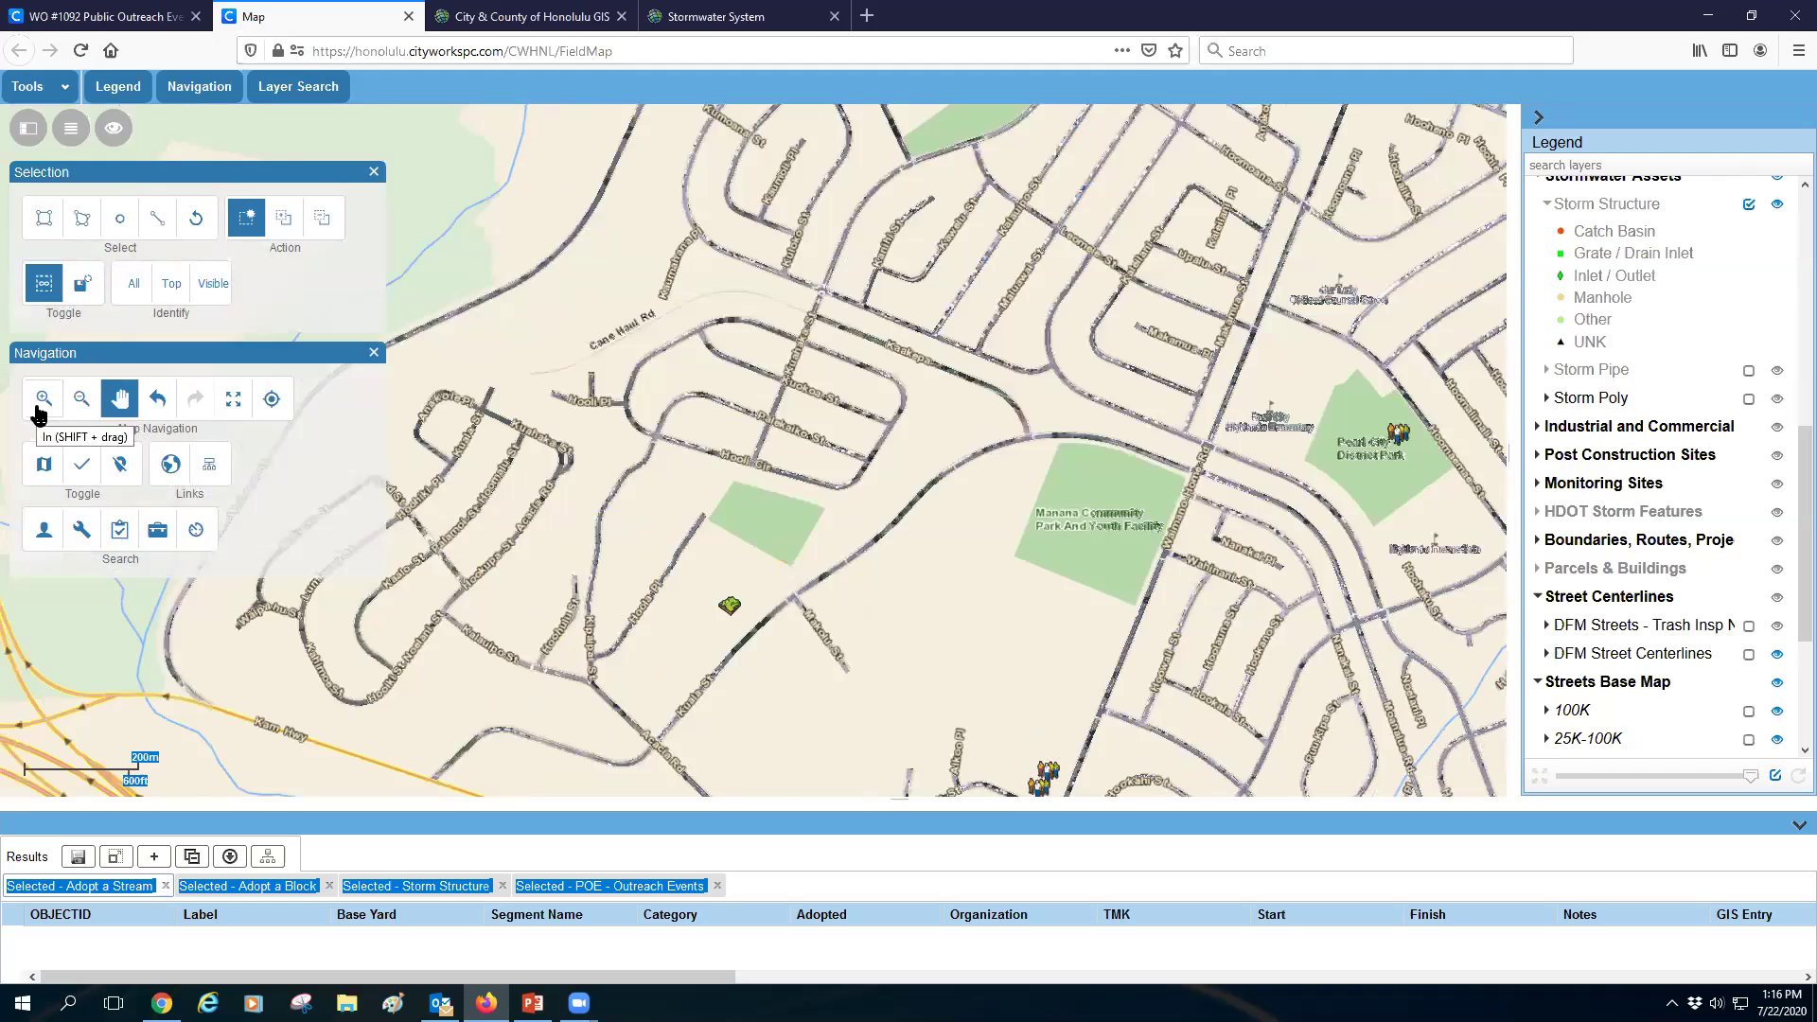
pyautogui.click(38, 409)
pyautogui.click(82, 397)
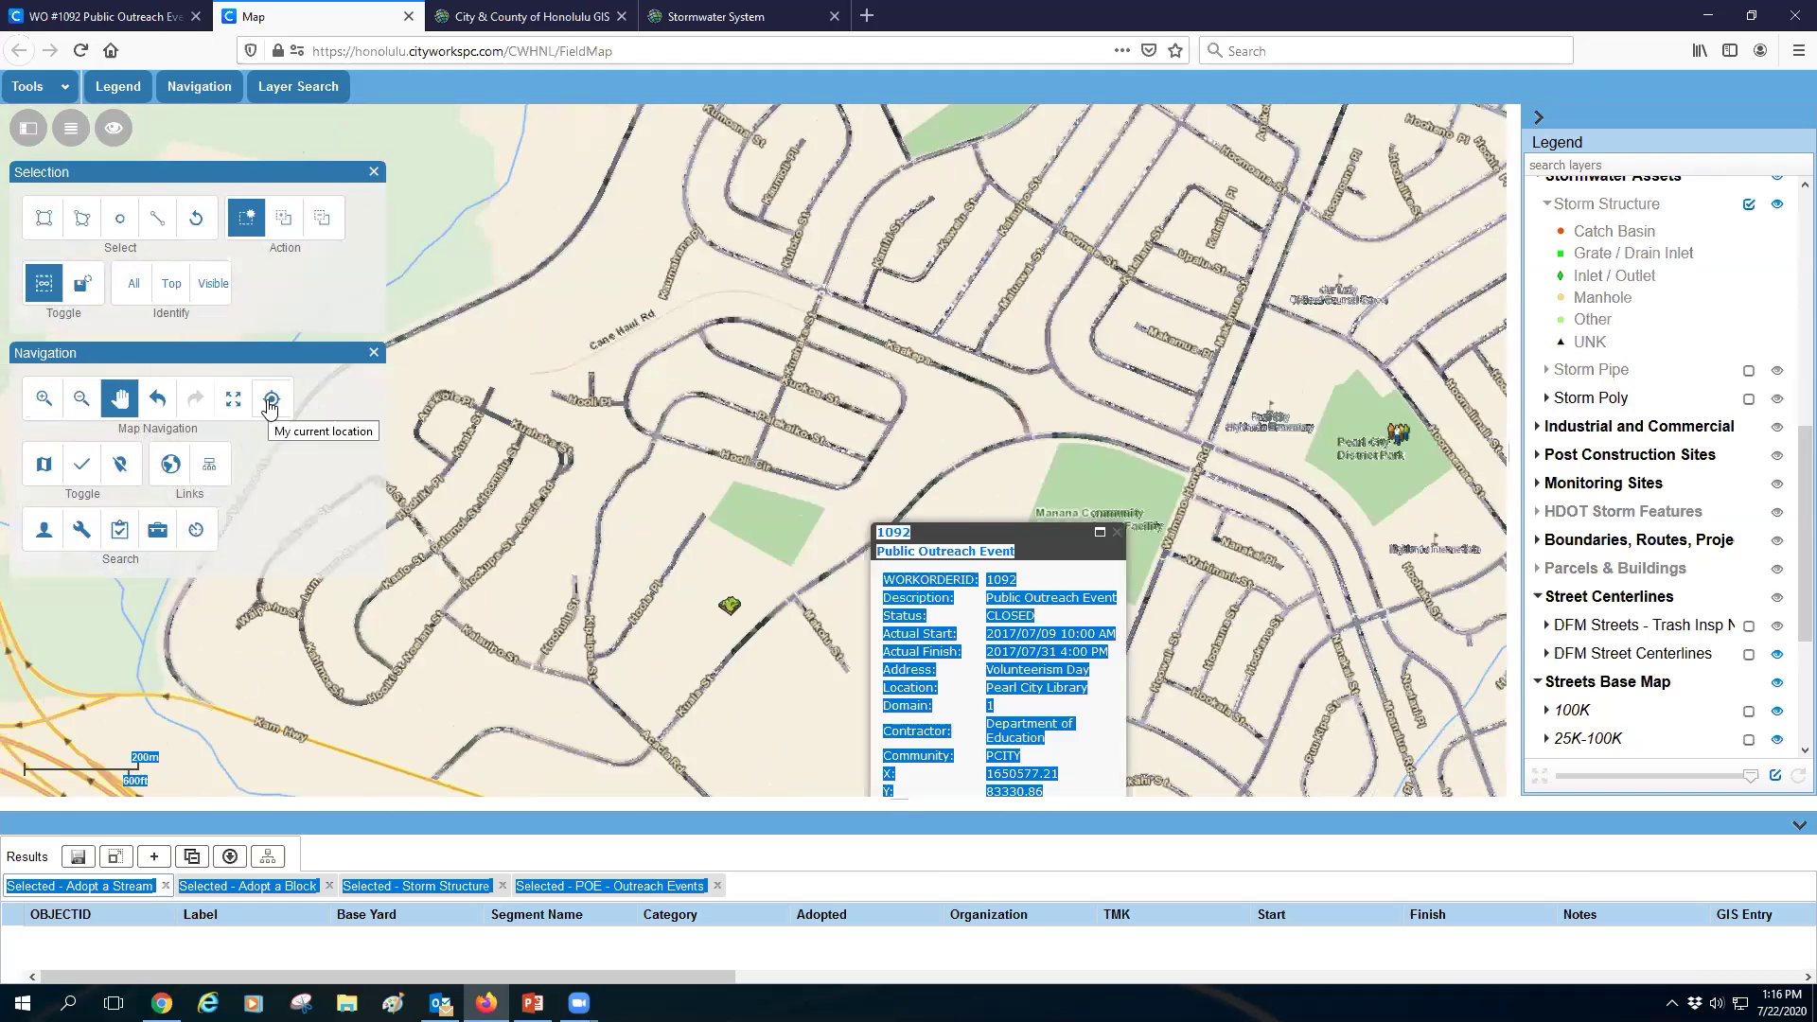
# - Centre the map on the current location, allowing location access, and close the 1092 popup
pyautogui.click(270, 402)
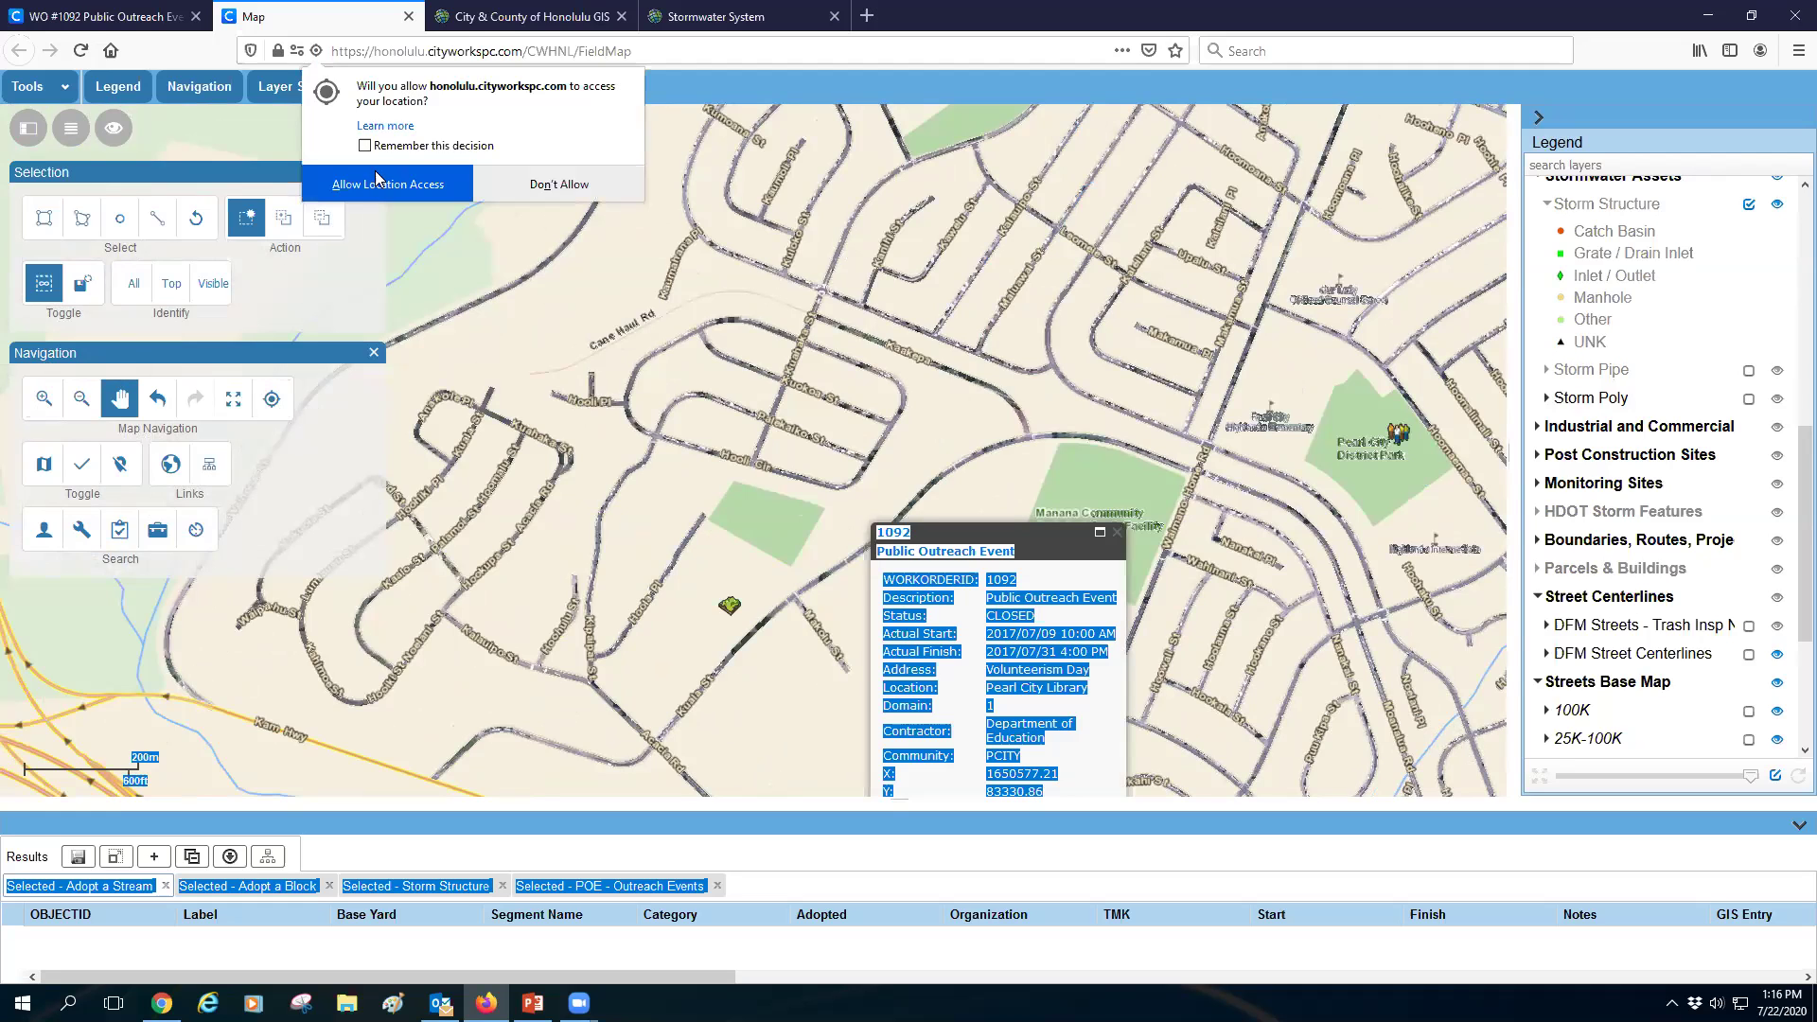
pyautogui.click(388, 186)
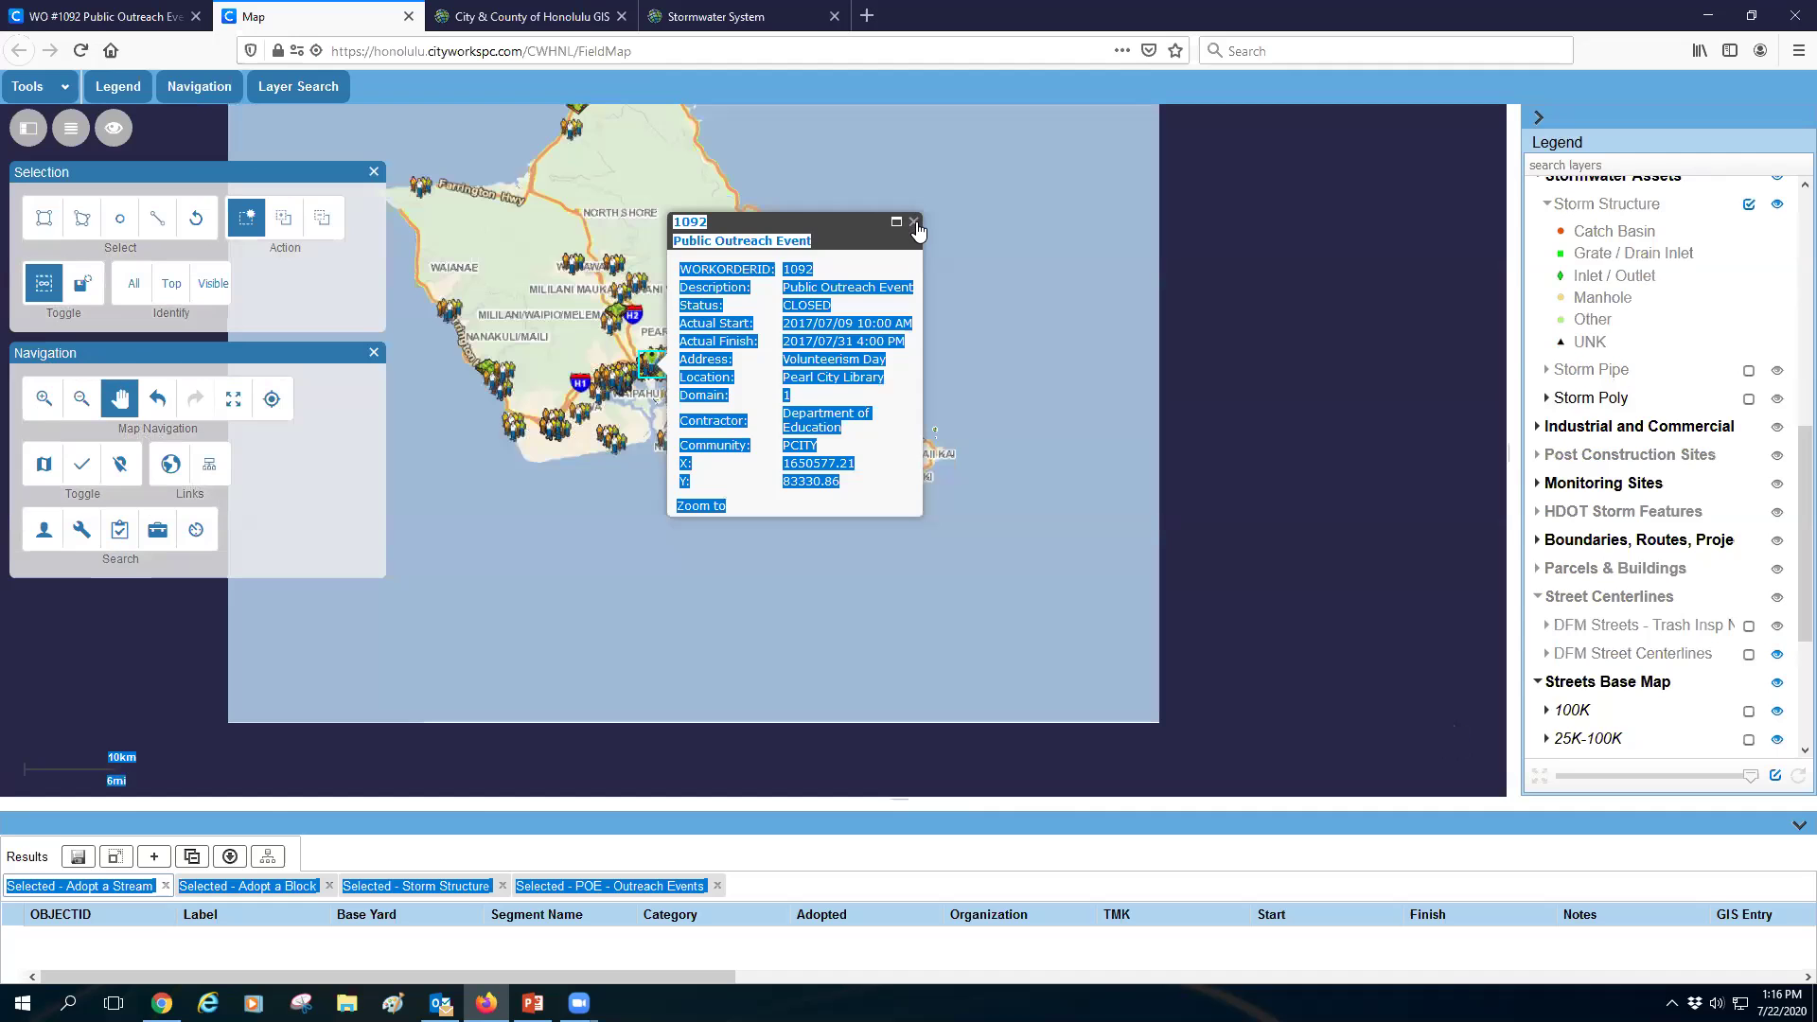
pyautogui.click(758, 320)
# - Pan along H1 and zoom into Waipahu near Pupuole Street Mini Park and Waikele Road
pyautogui.scroll(4, 619, 419)
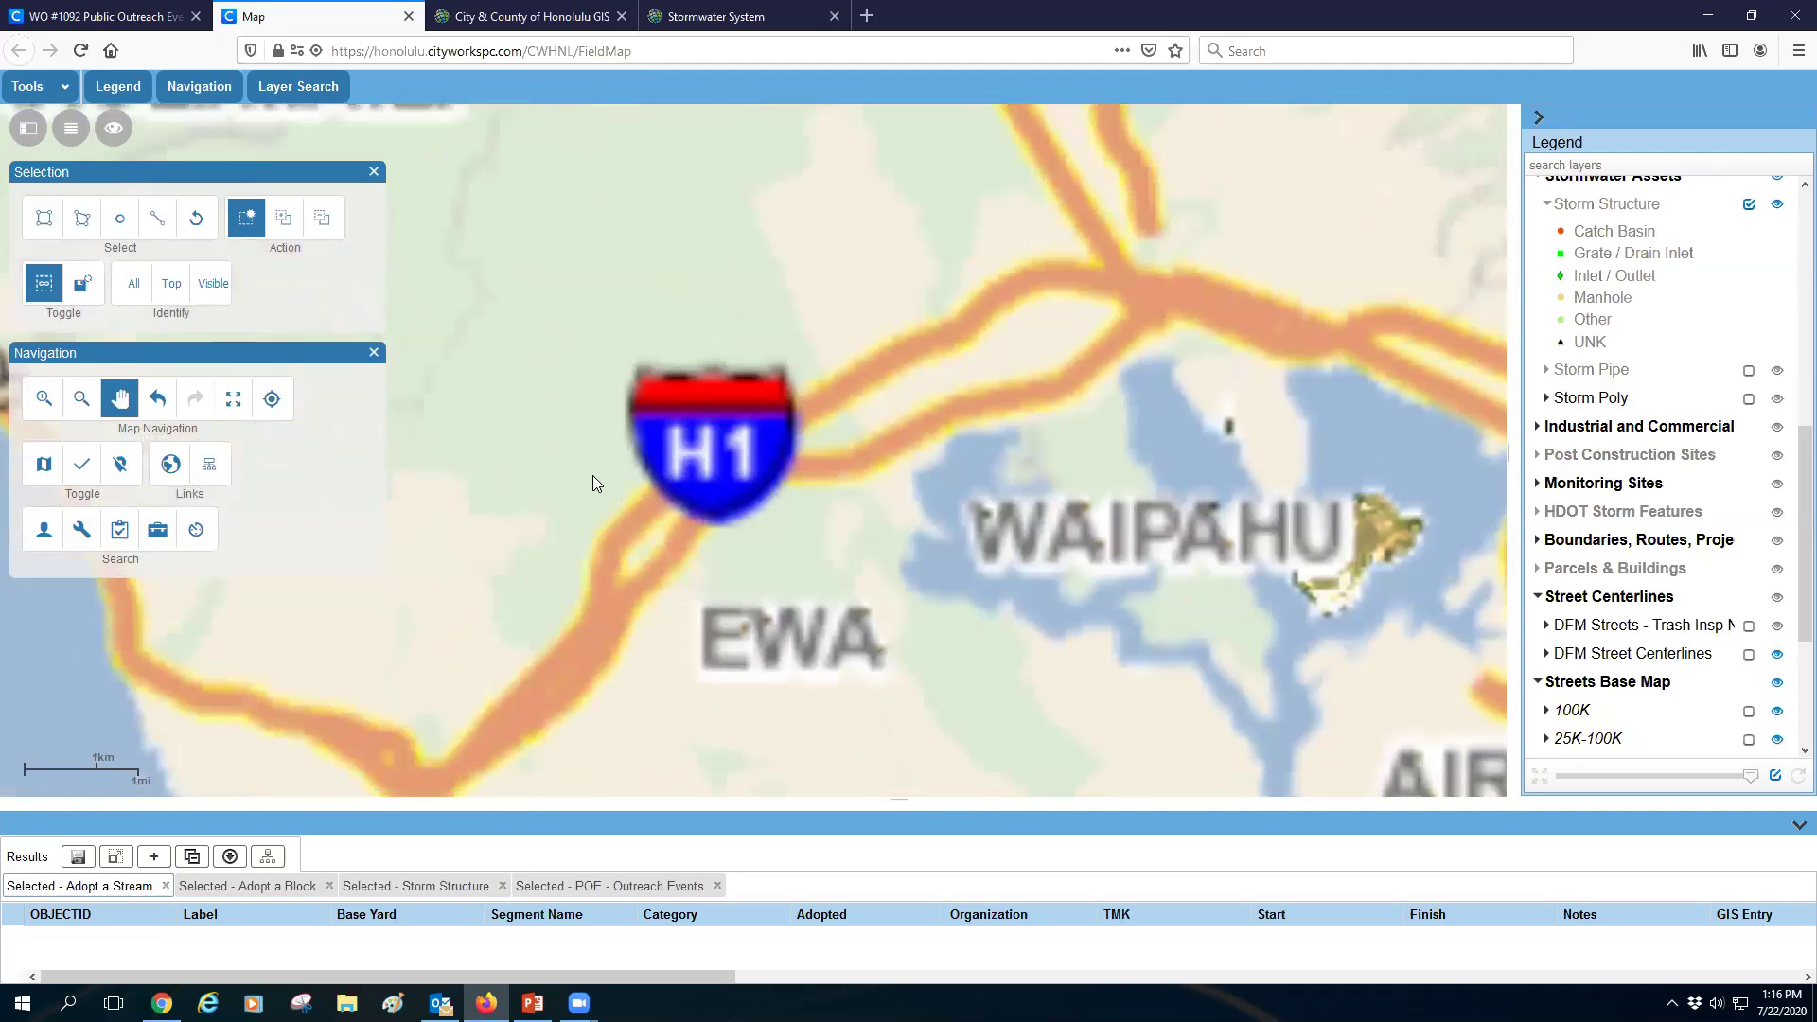
pyautogui.scroll(3, 591, 478)
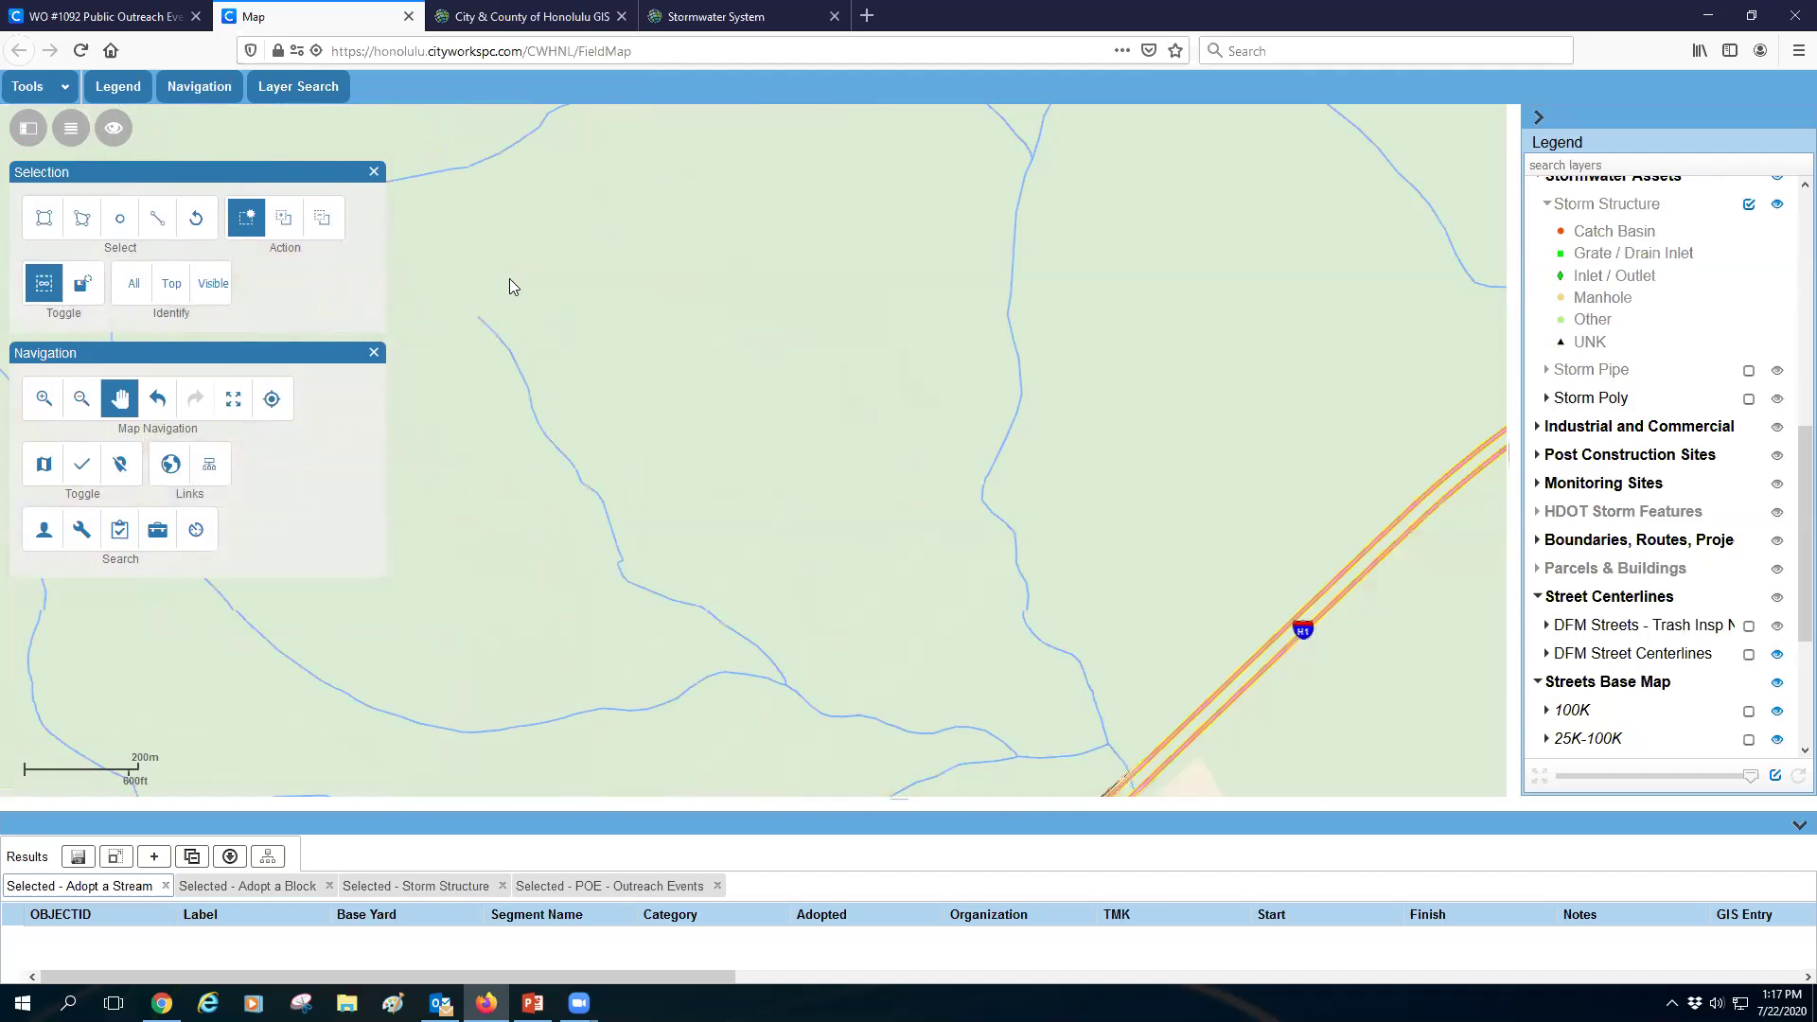
pyautogui.moveTo(841, 388); pyautogui.dragTo(547, 236)
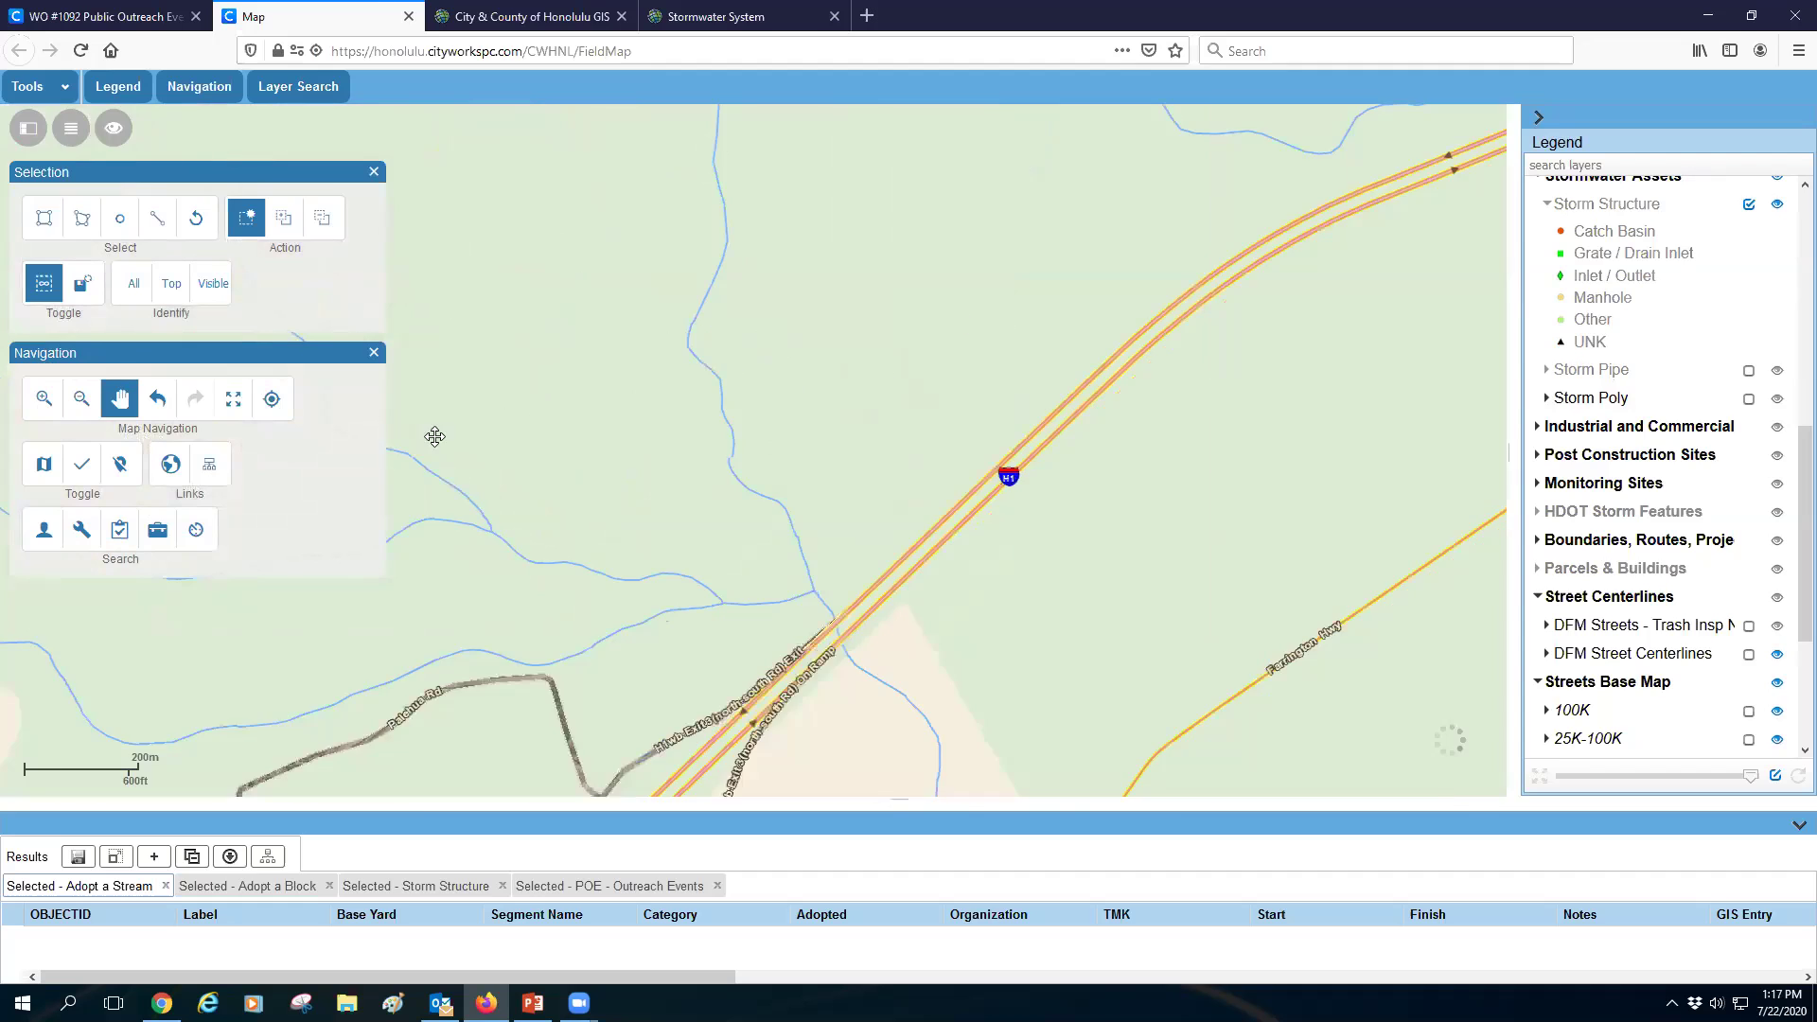
pyautogui.click(45, 223)
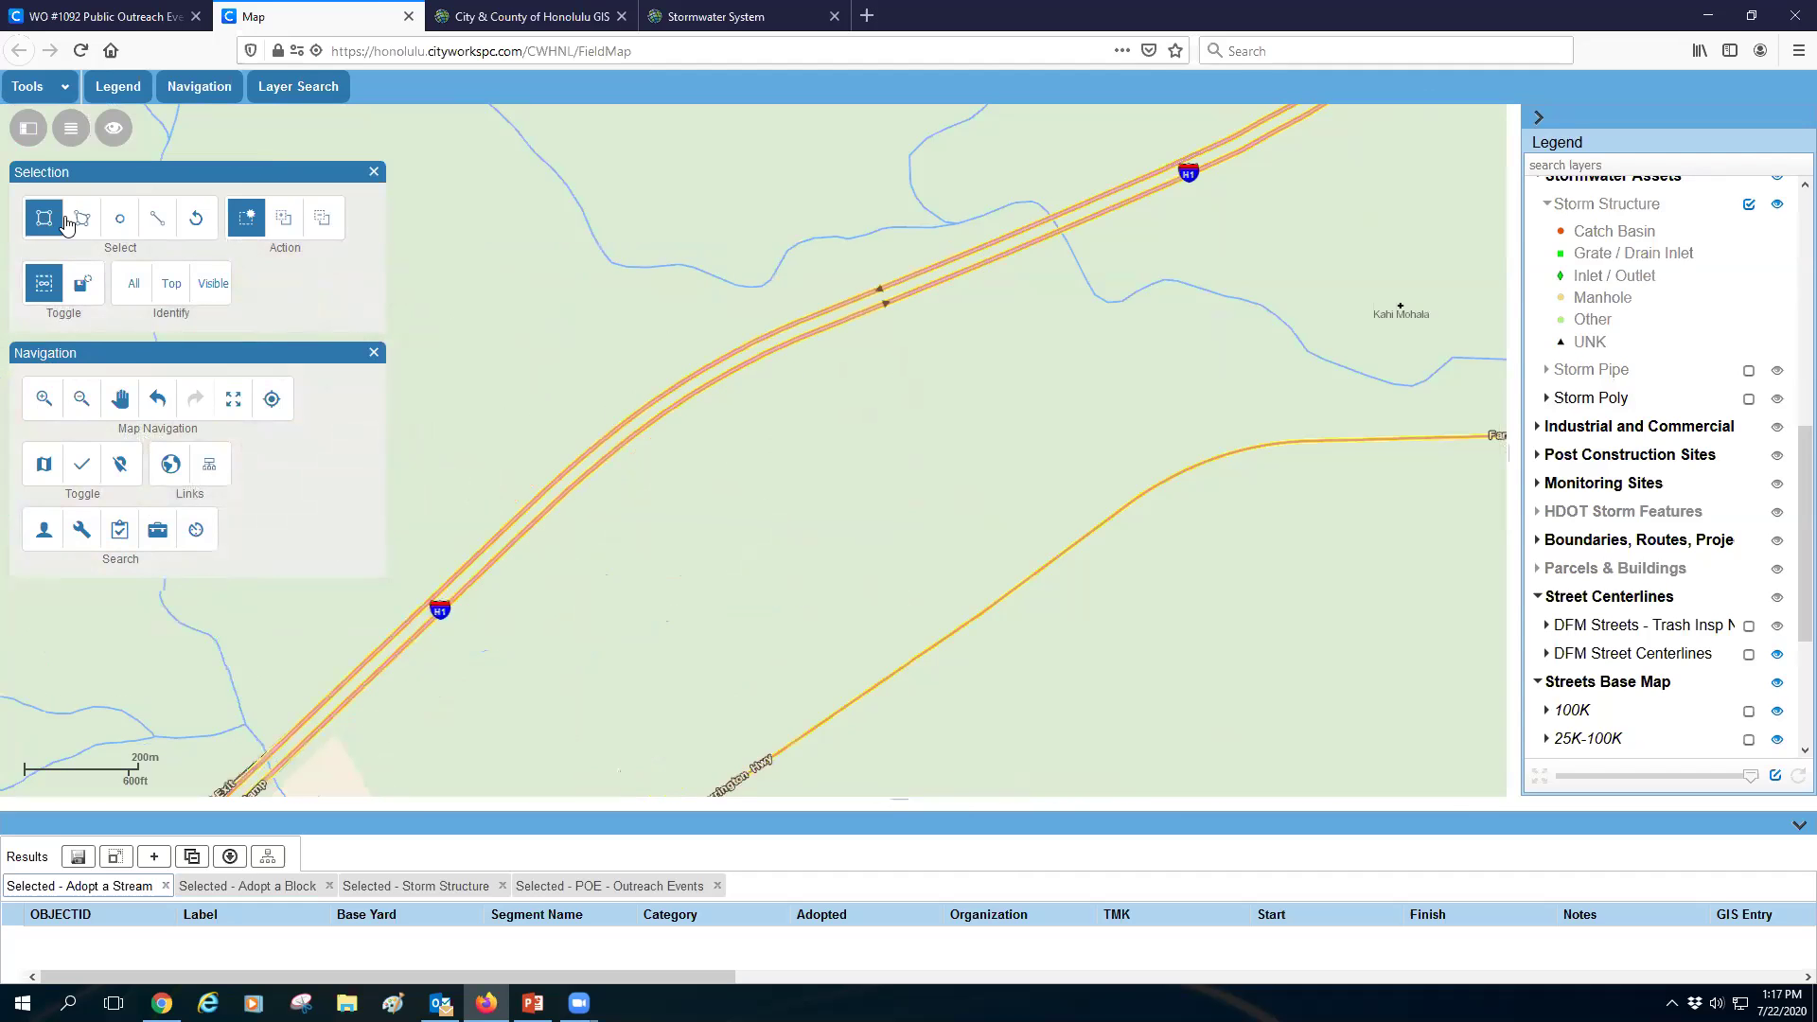
pyautogui.click(91, 220)
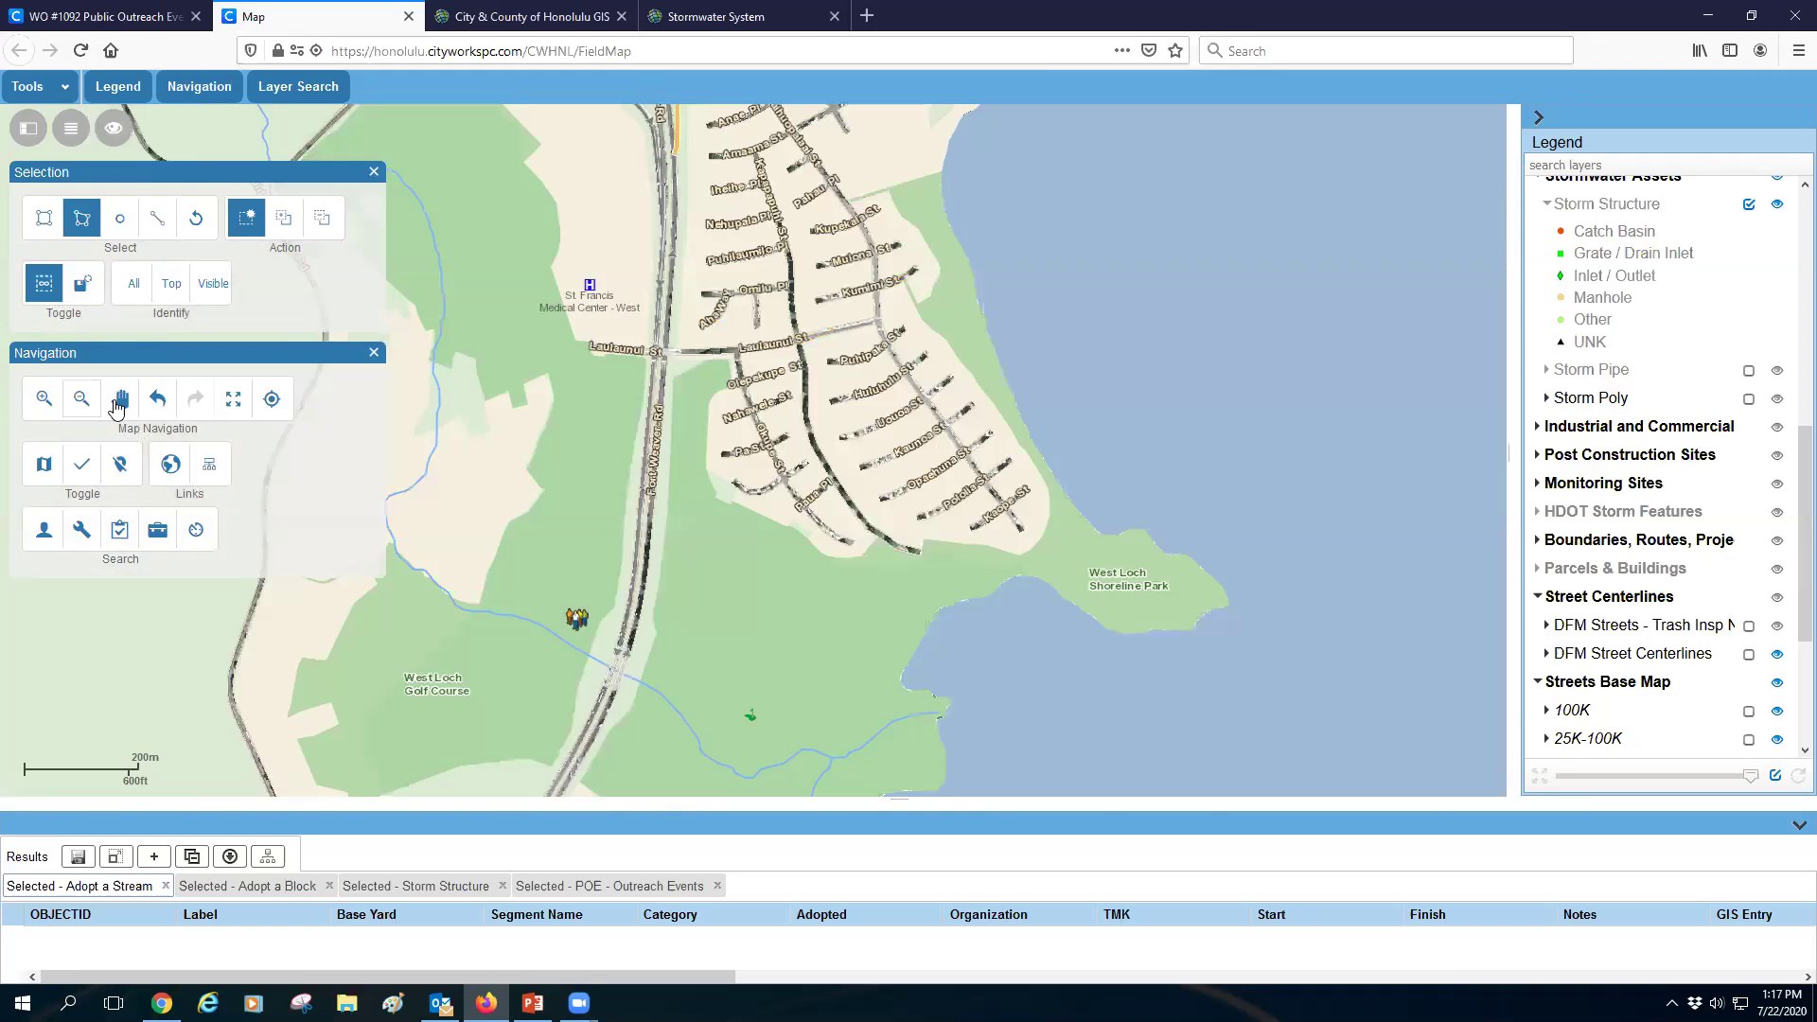
pyautogui.click(119, 399)
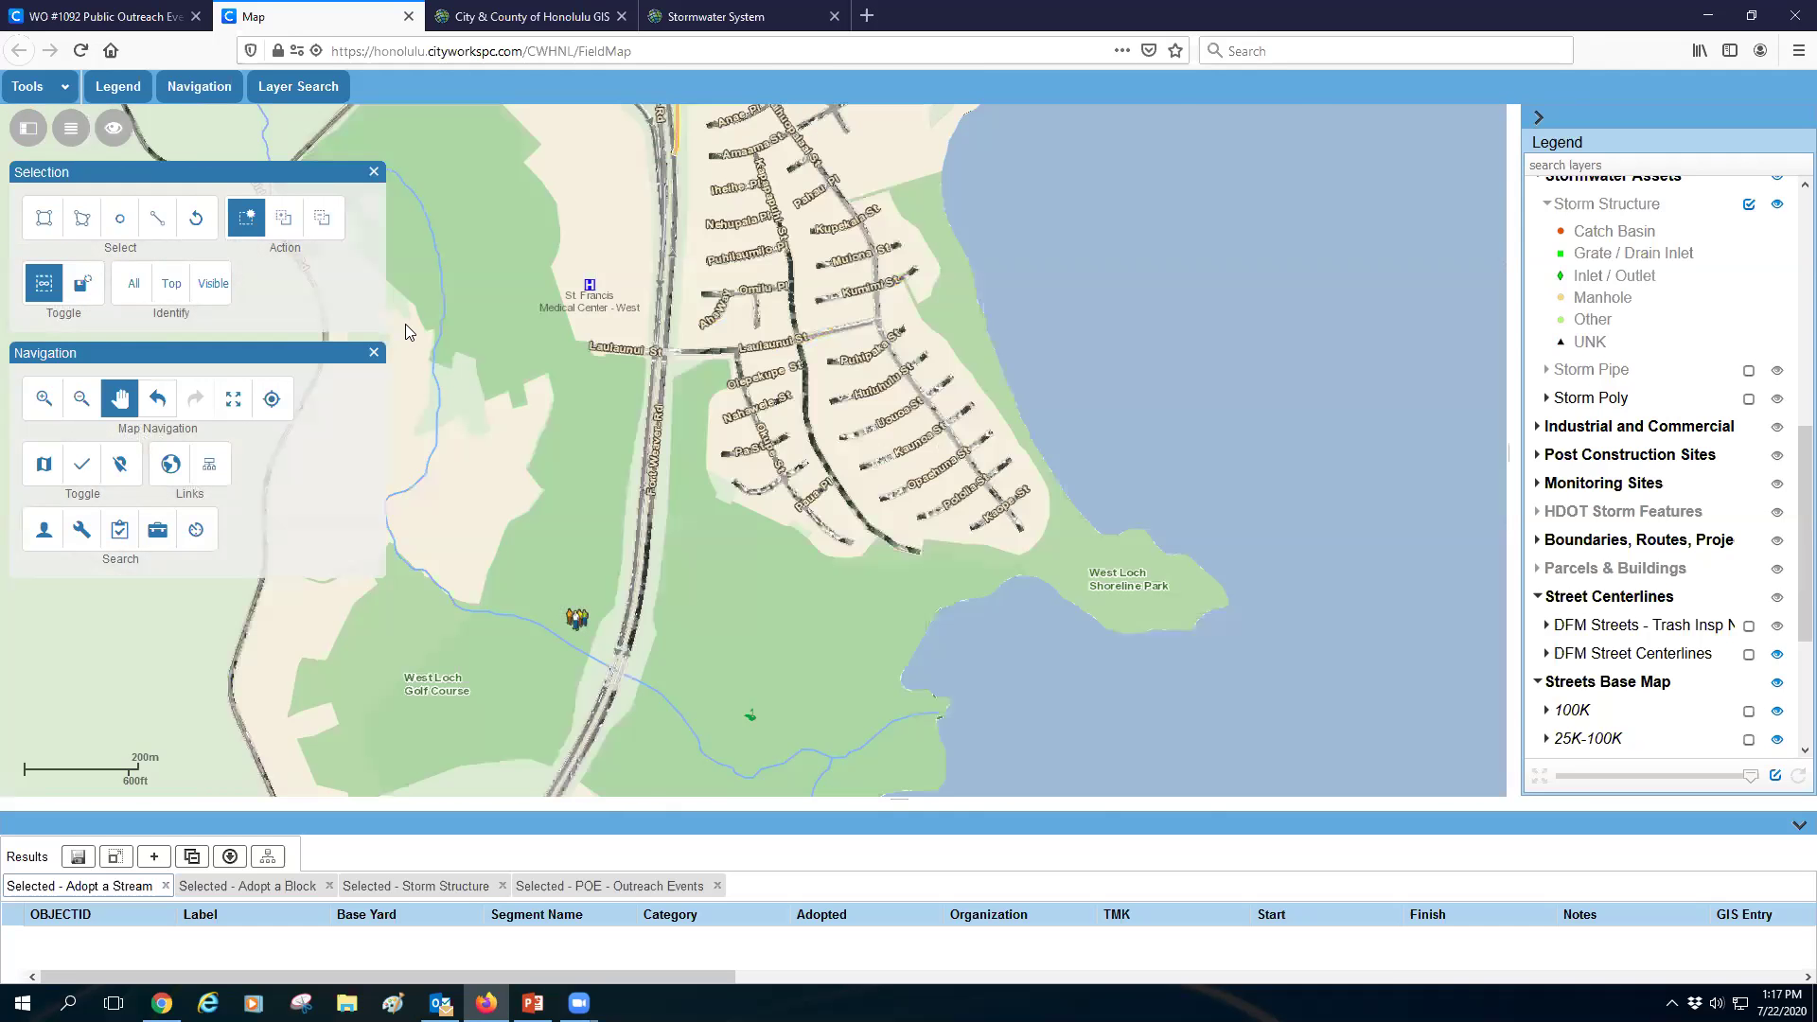
pyautogui.scroll(-2, 549, 325)
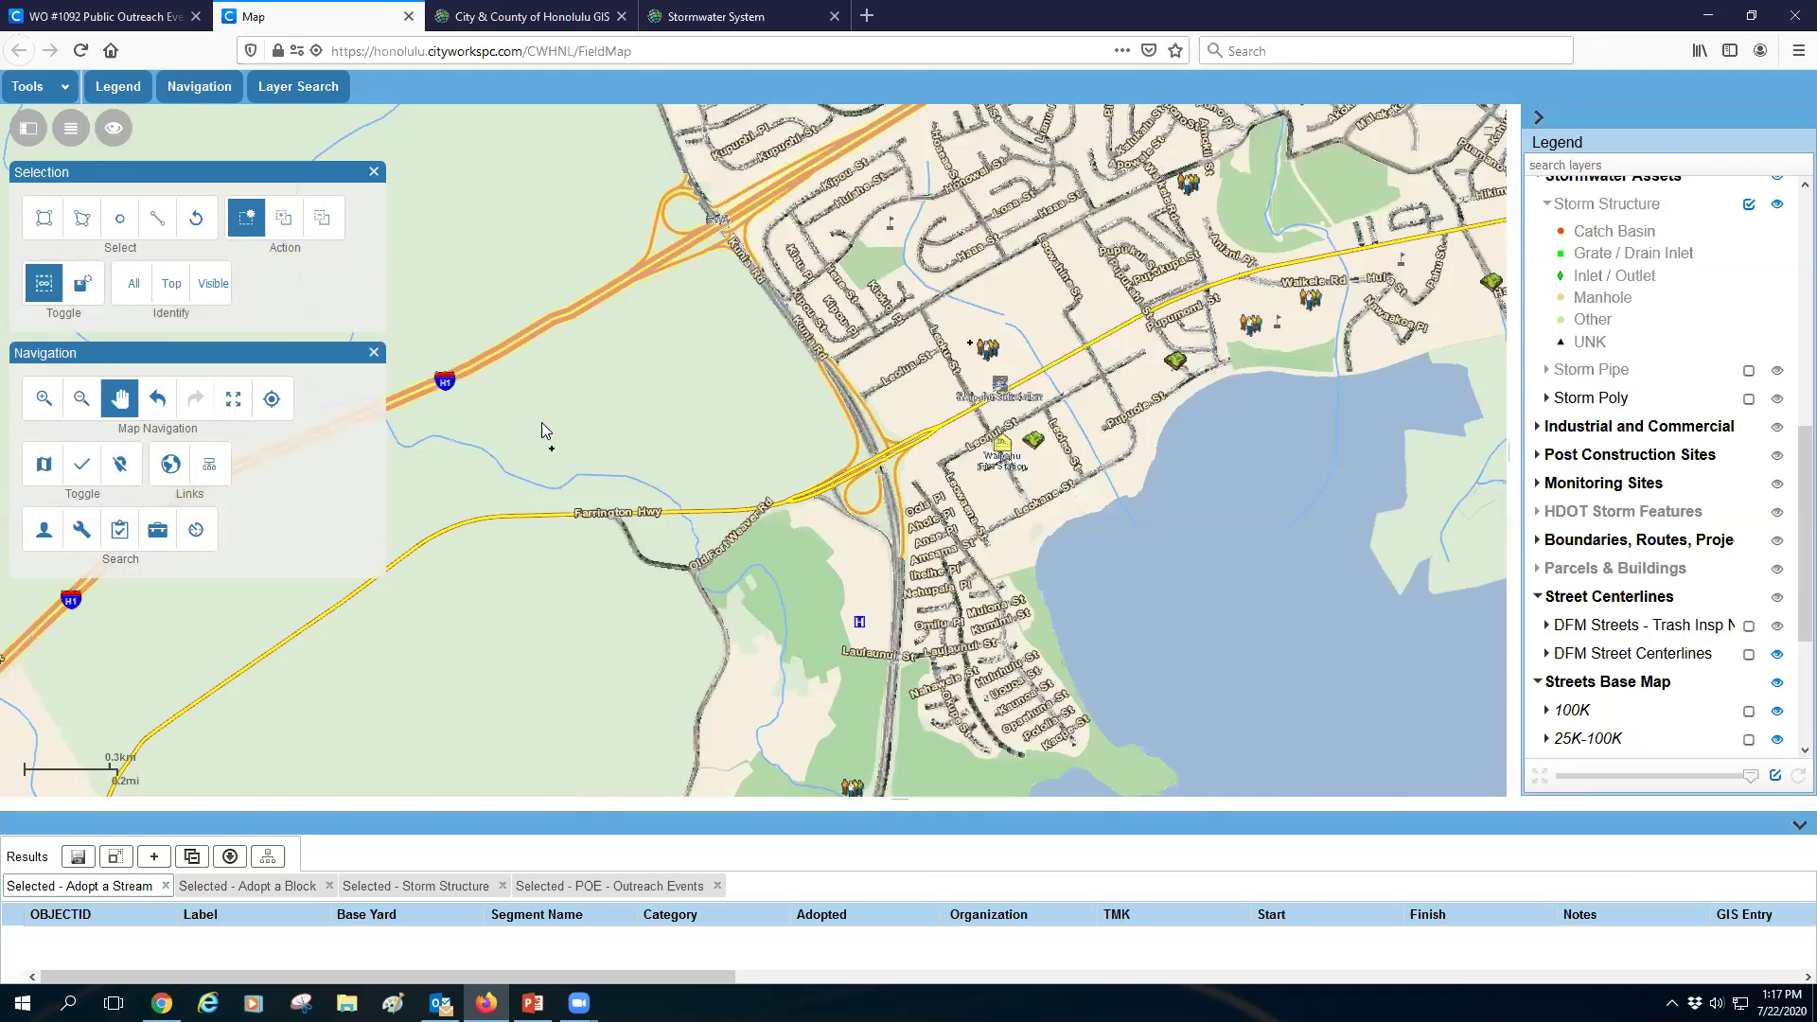
pyautogui.moveTo(660, 383); pyautogui.dragTo(366, 438)
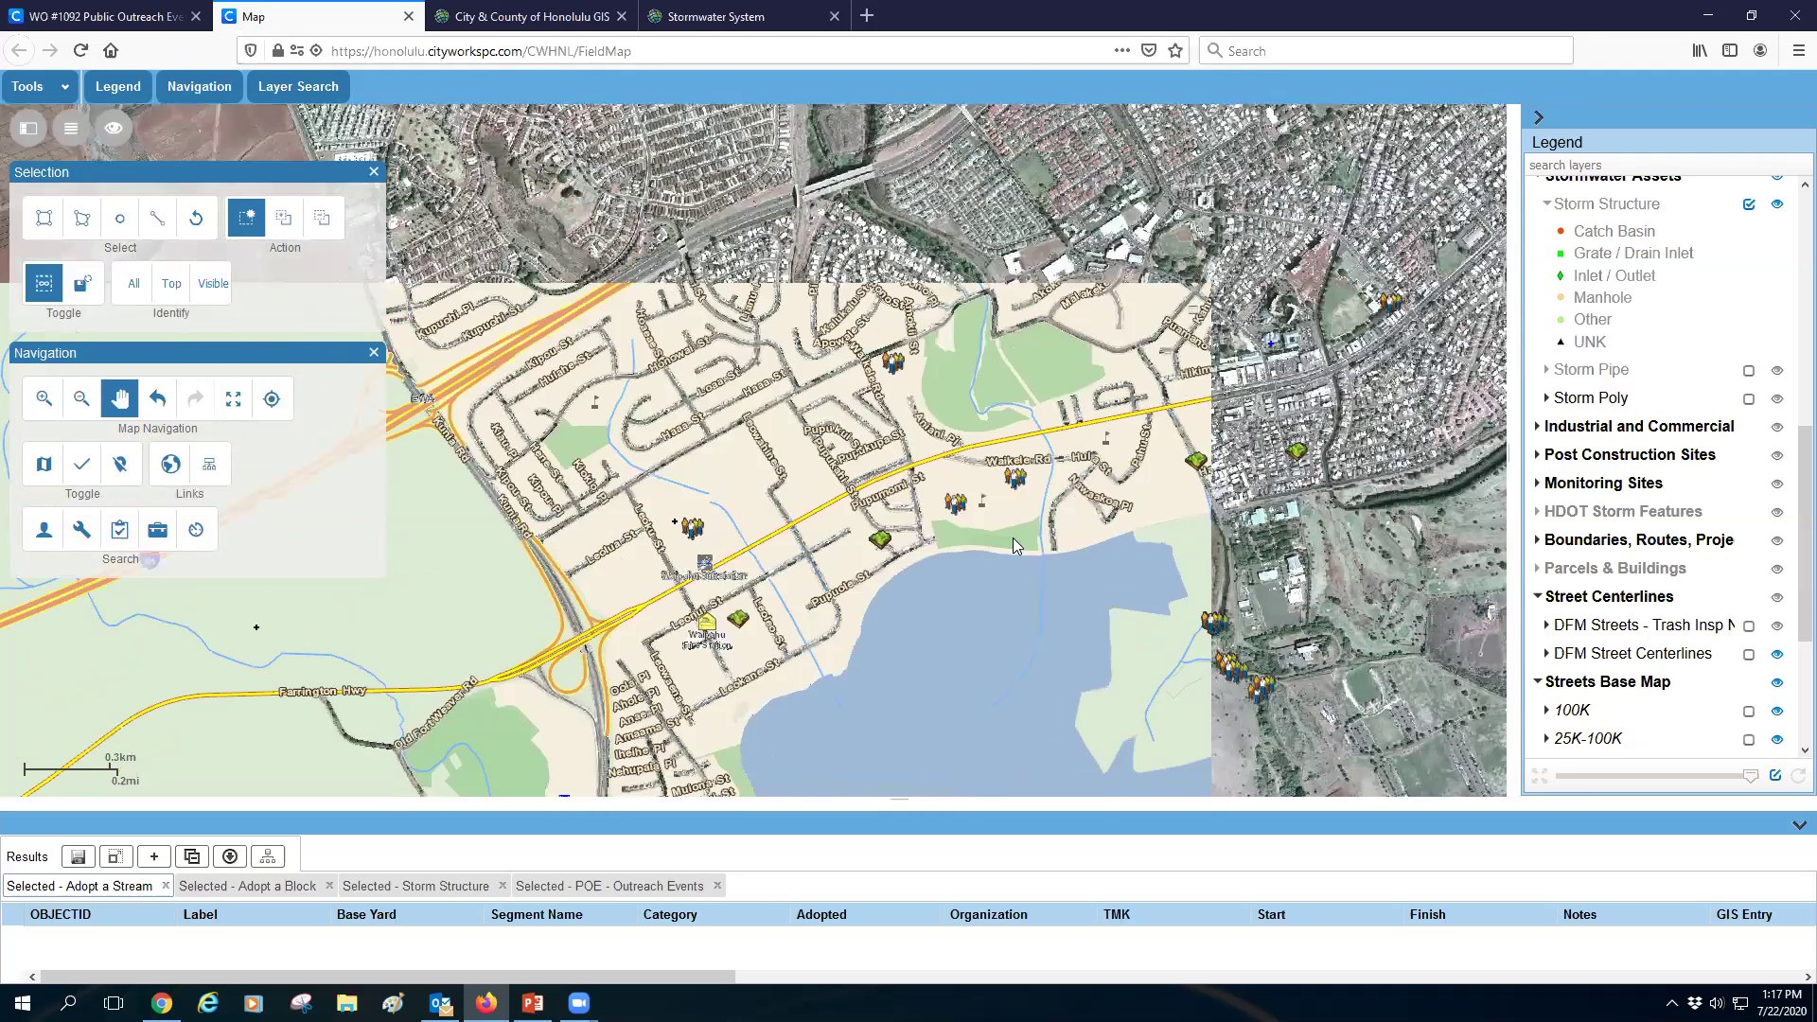
pyautogui.scroll(2, 1004, 522)
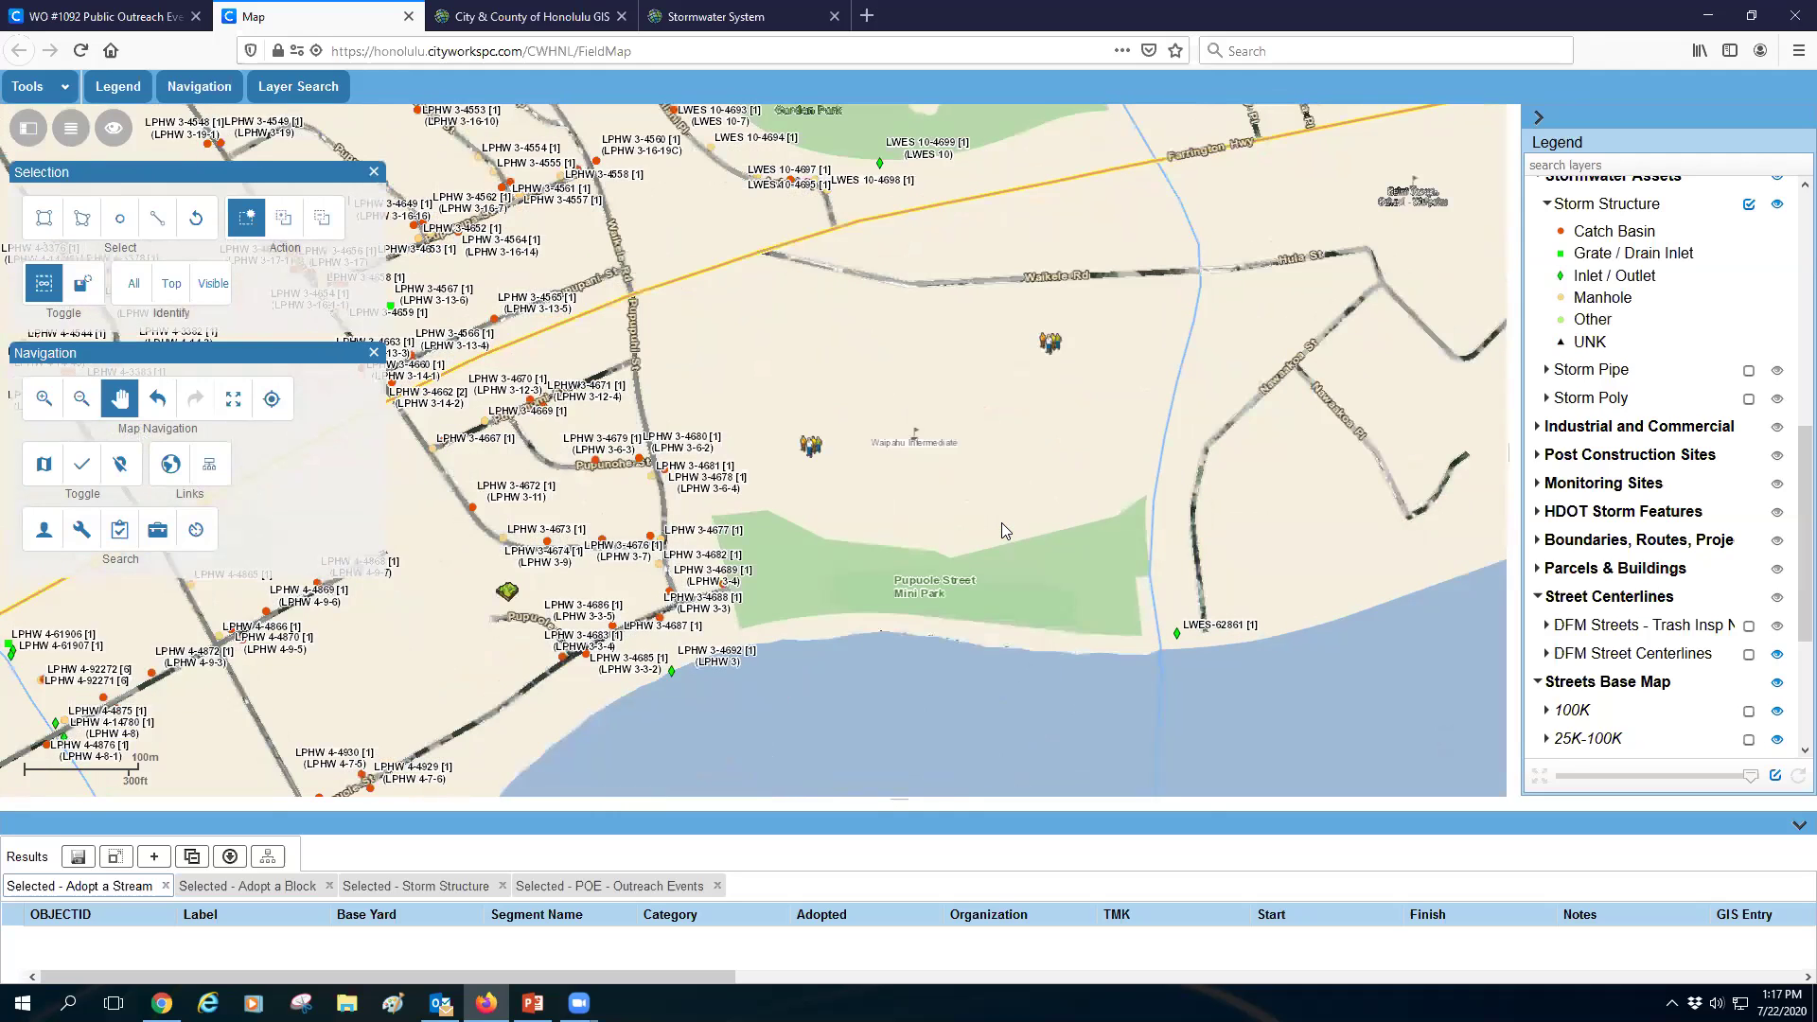
# - Draw a polygon selection around Waipahu from Farrington Highway down past the school
pyautogui.click(83, 220)
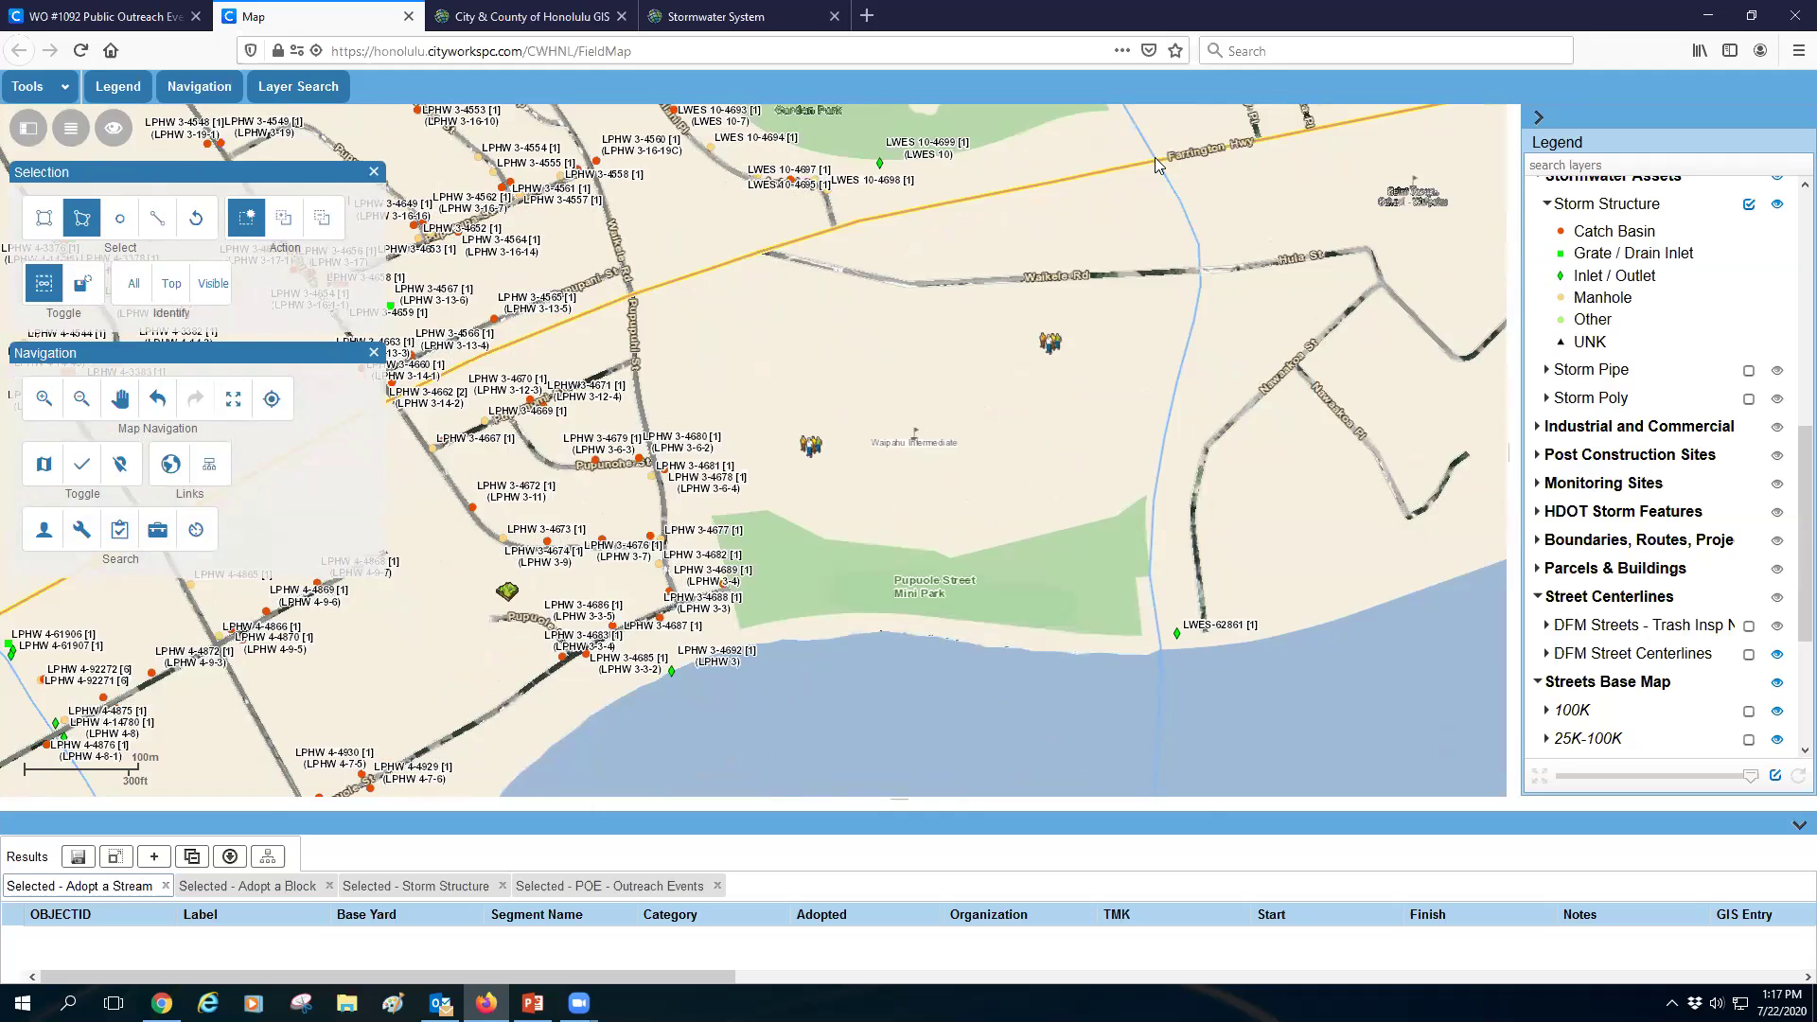
pyautogui.click(637, 294)
pyautogui.click(646, 421)
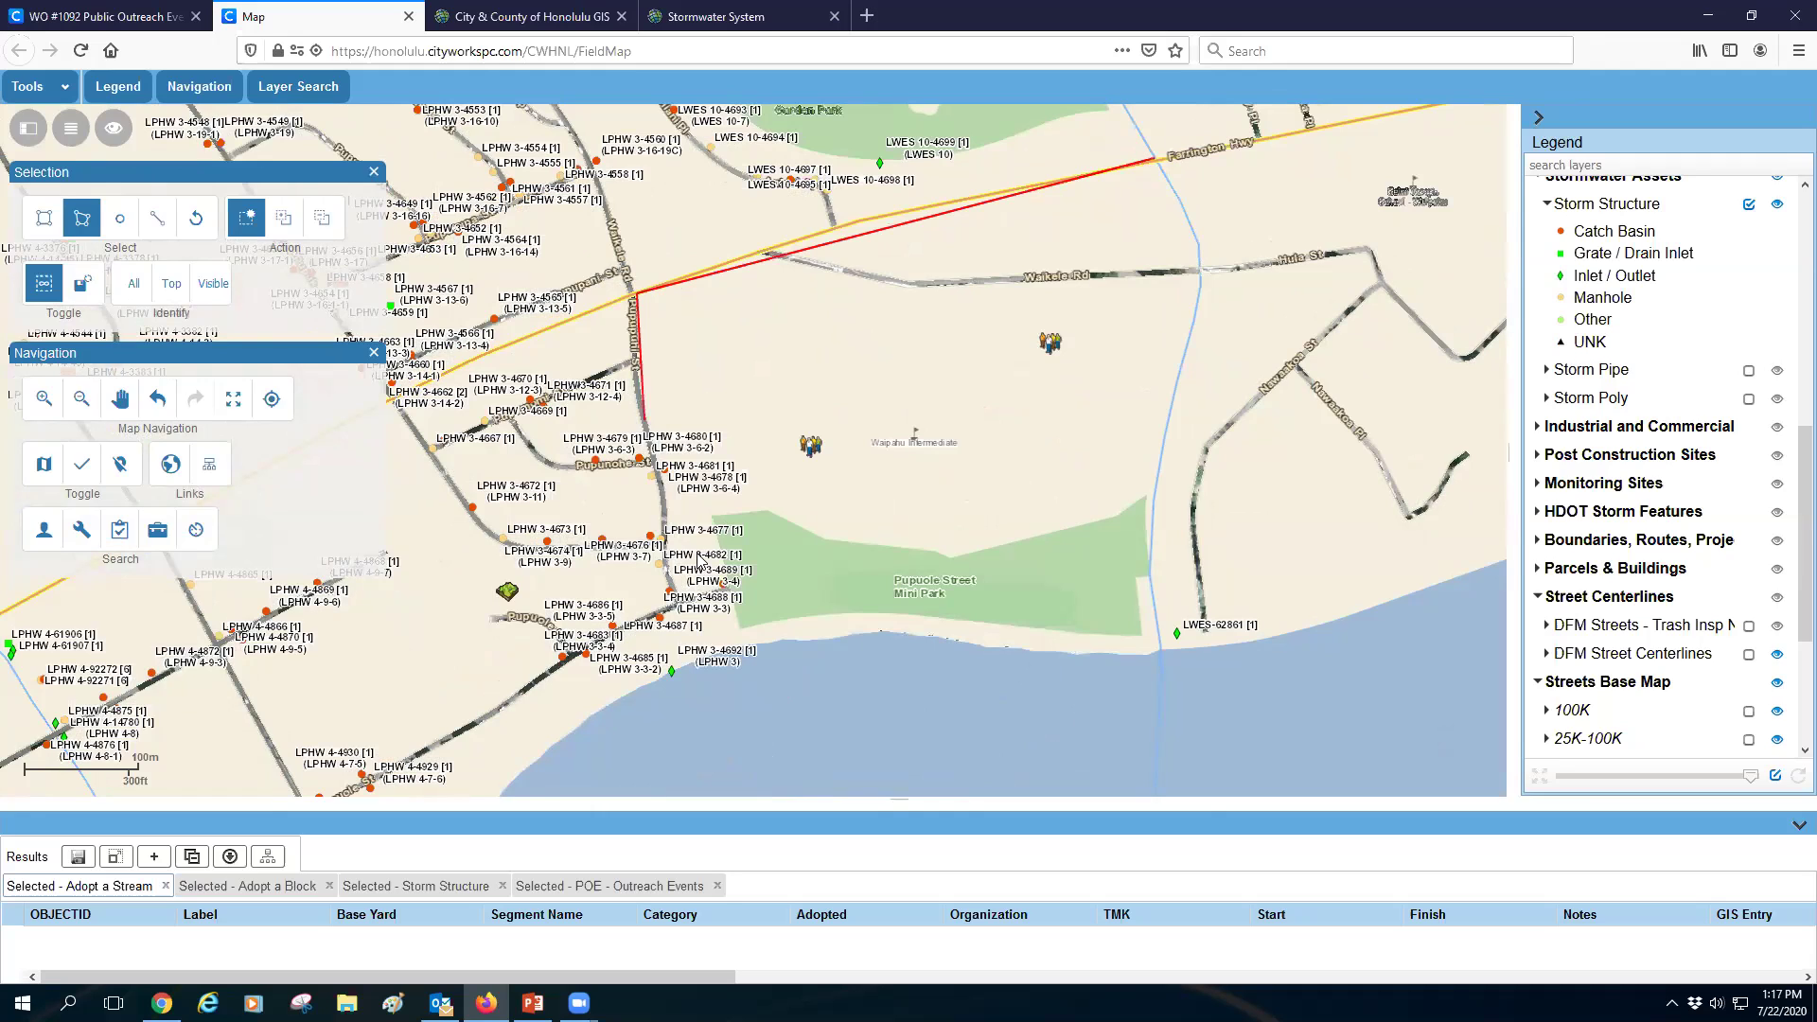
pyautogui.doubleClick(975, 553)
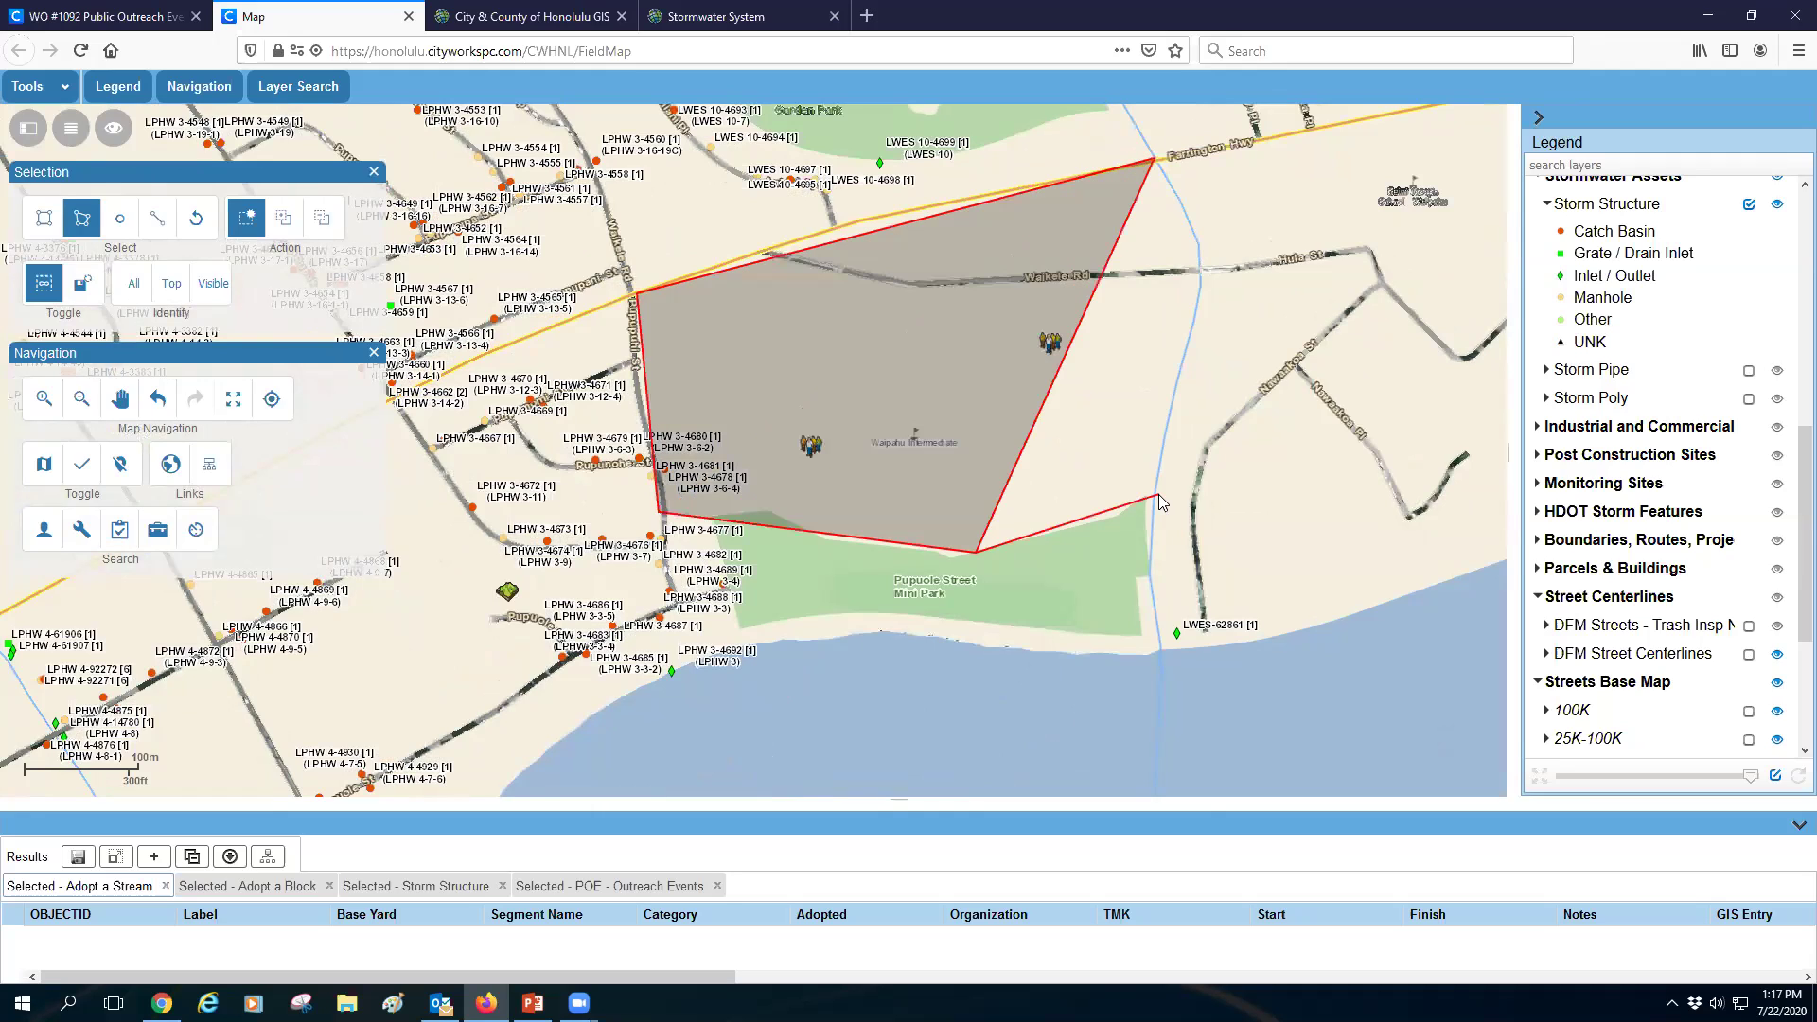
pyautogui.doubleClick(1158, 496)
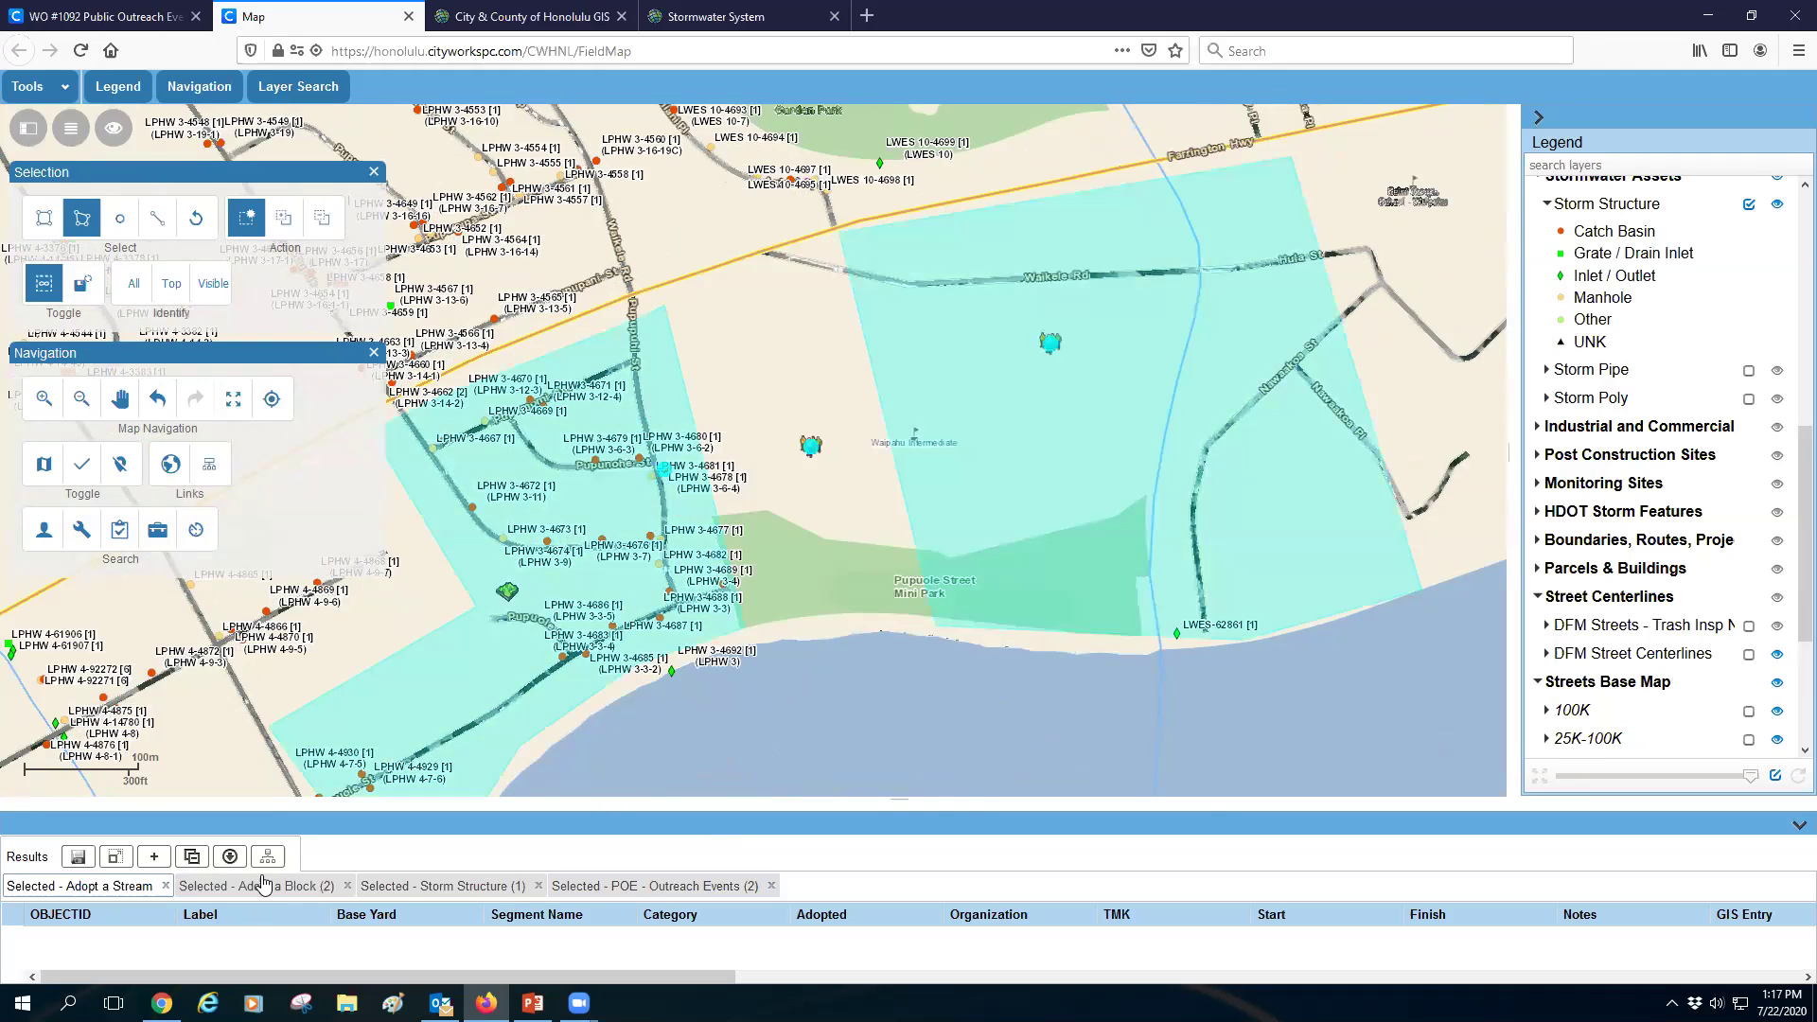
# - Review the selected Adopt a Block, storm structure and POE - Outreach Events result tabs
pyautogui.click(251, 889)
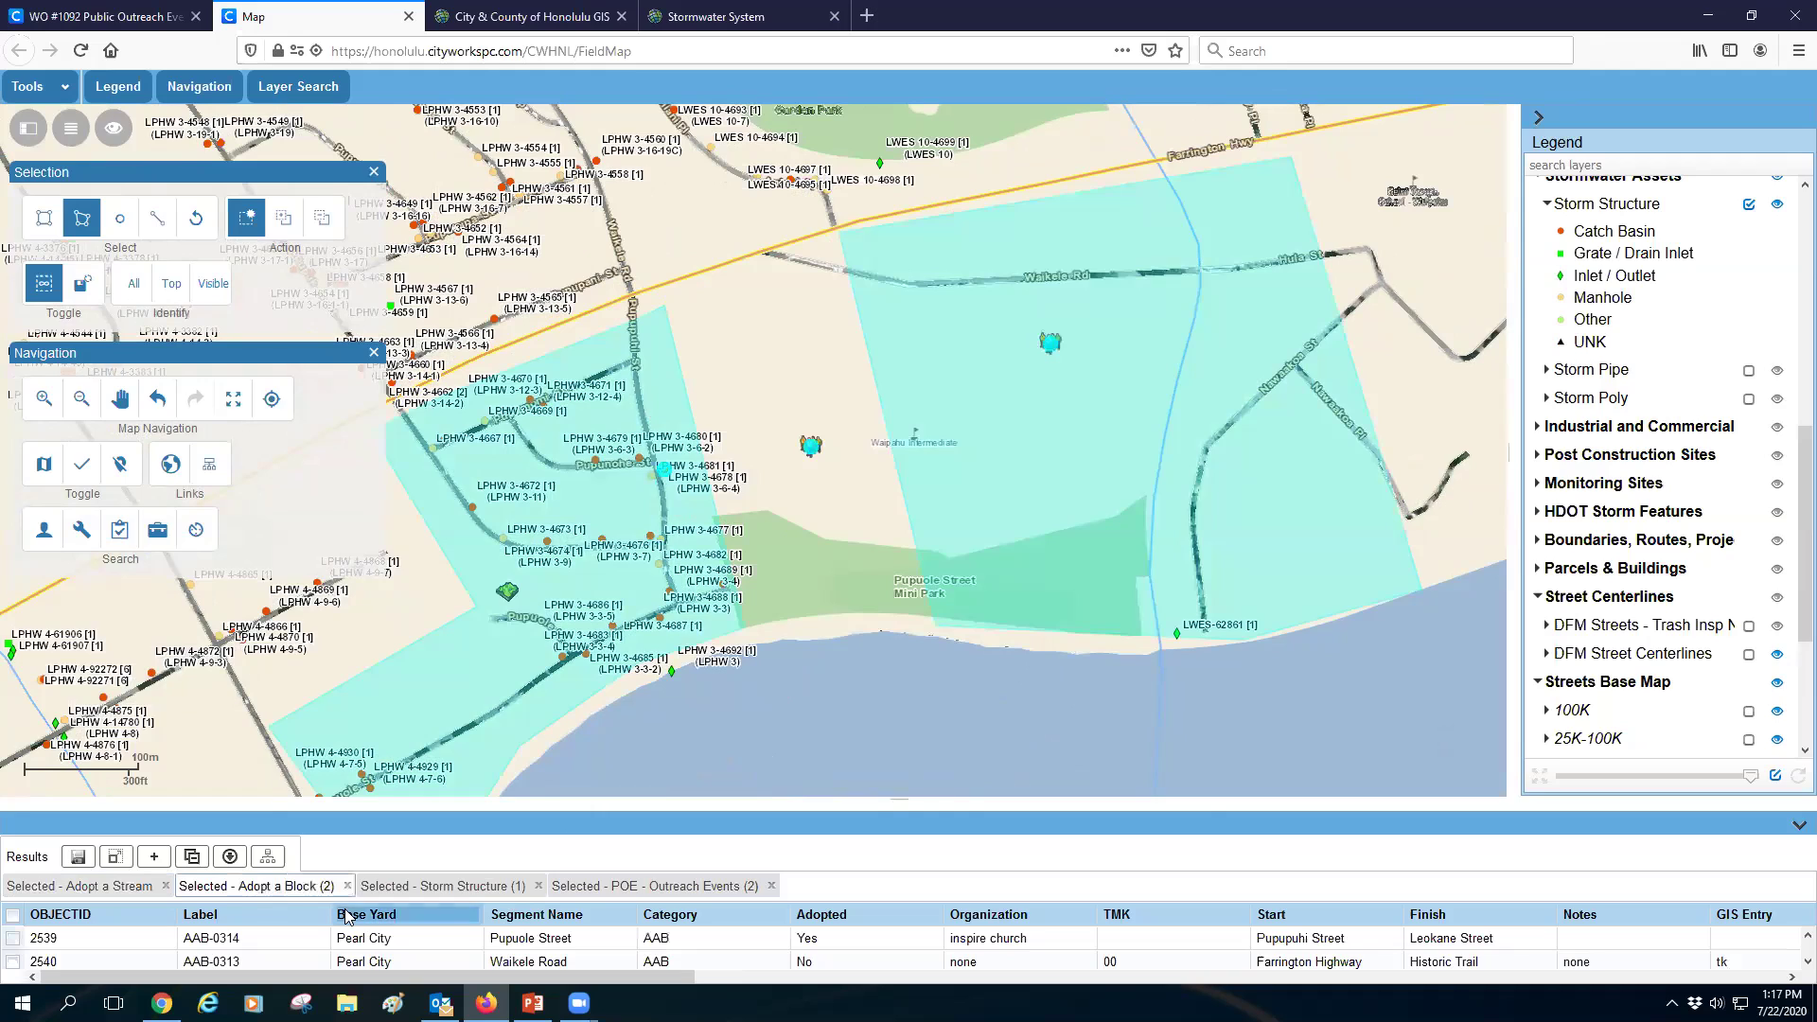
pyautogui.click(441, 886)
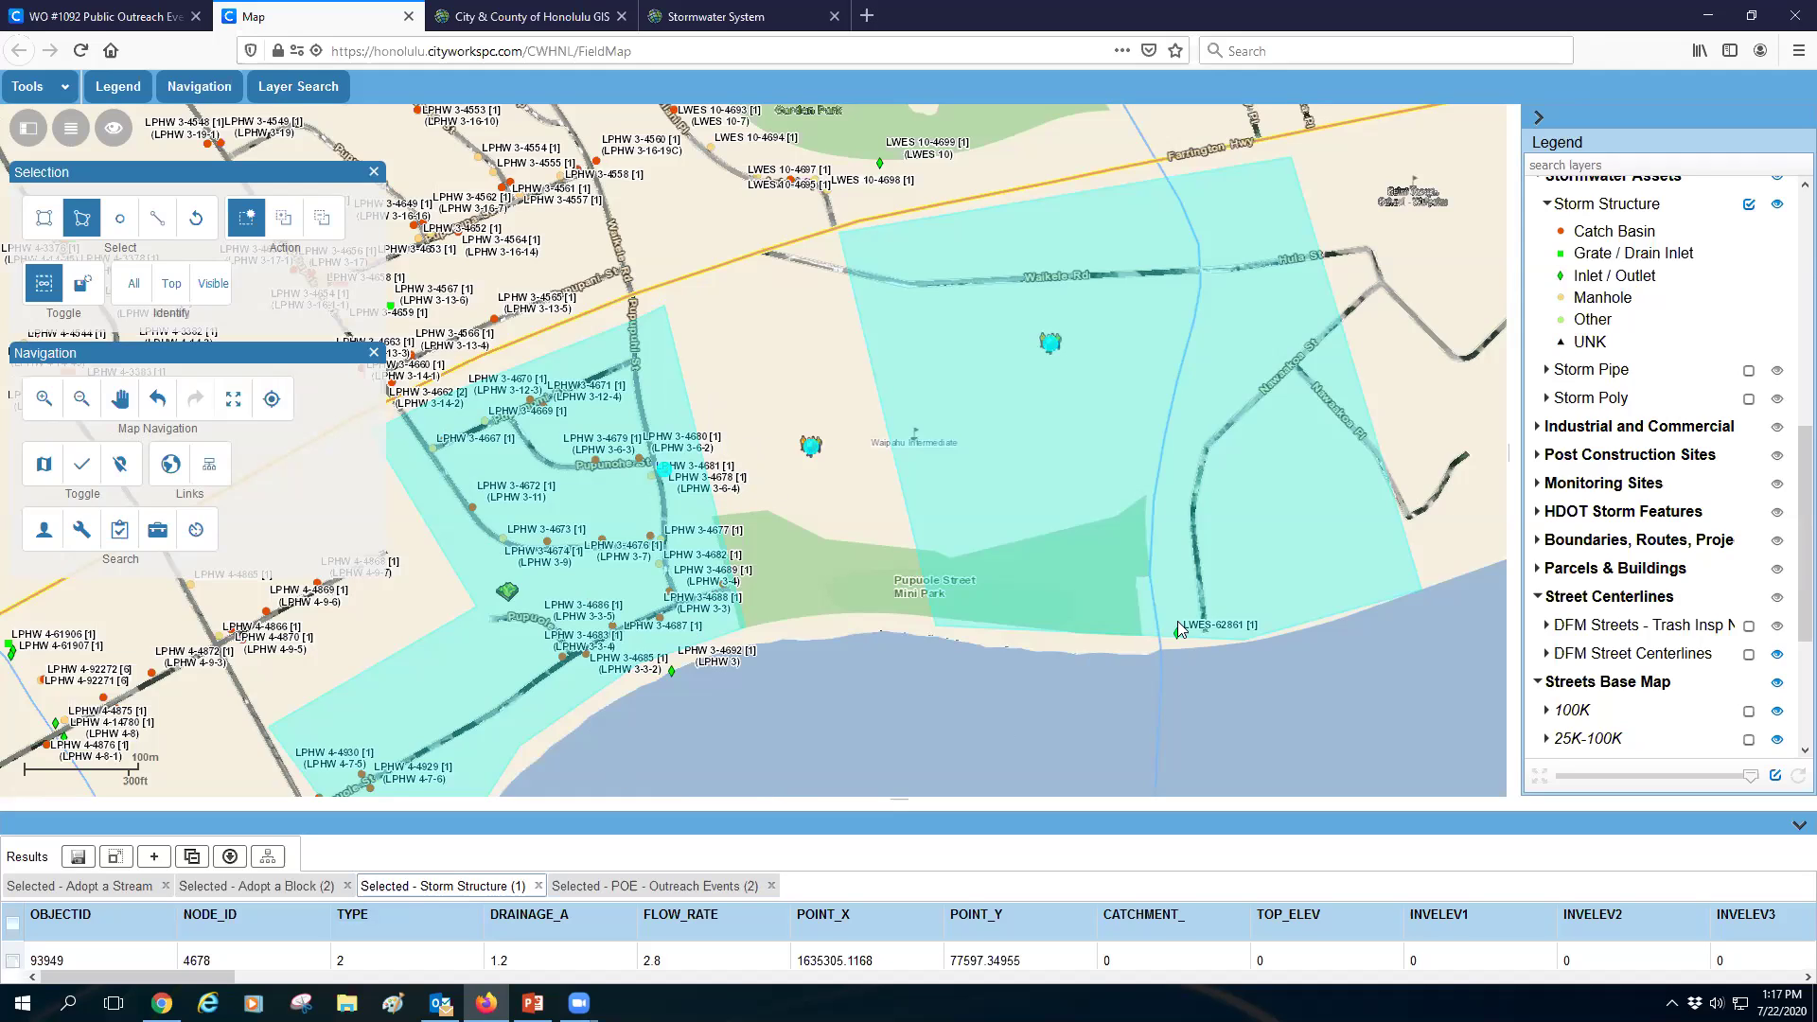
pyautogui.click(696, 888)
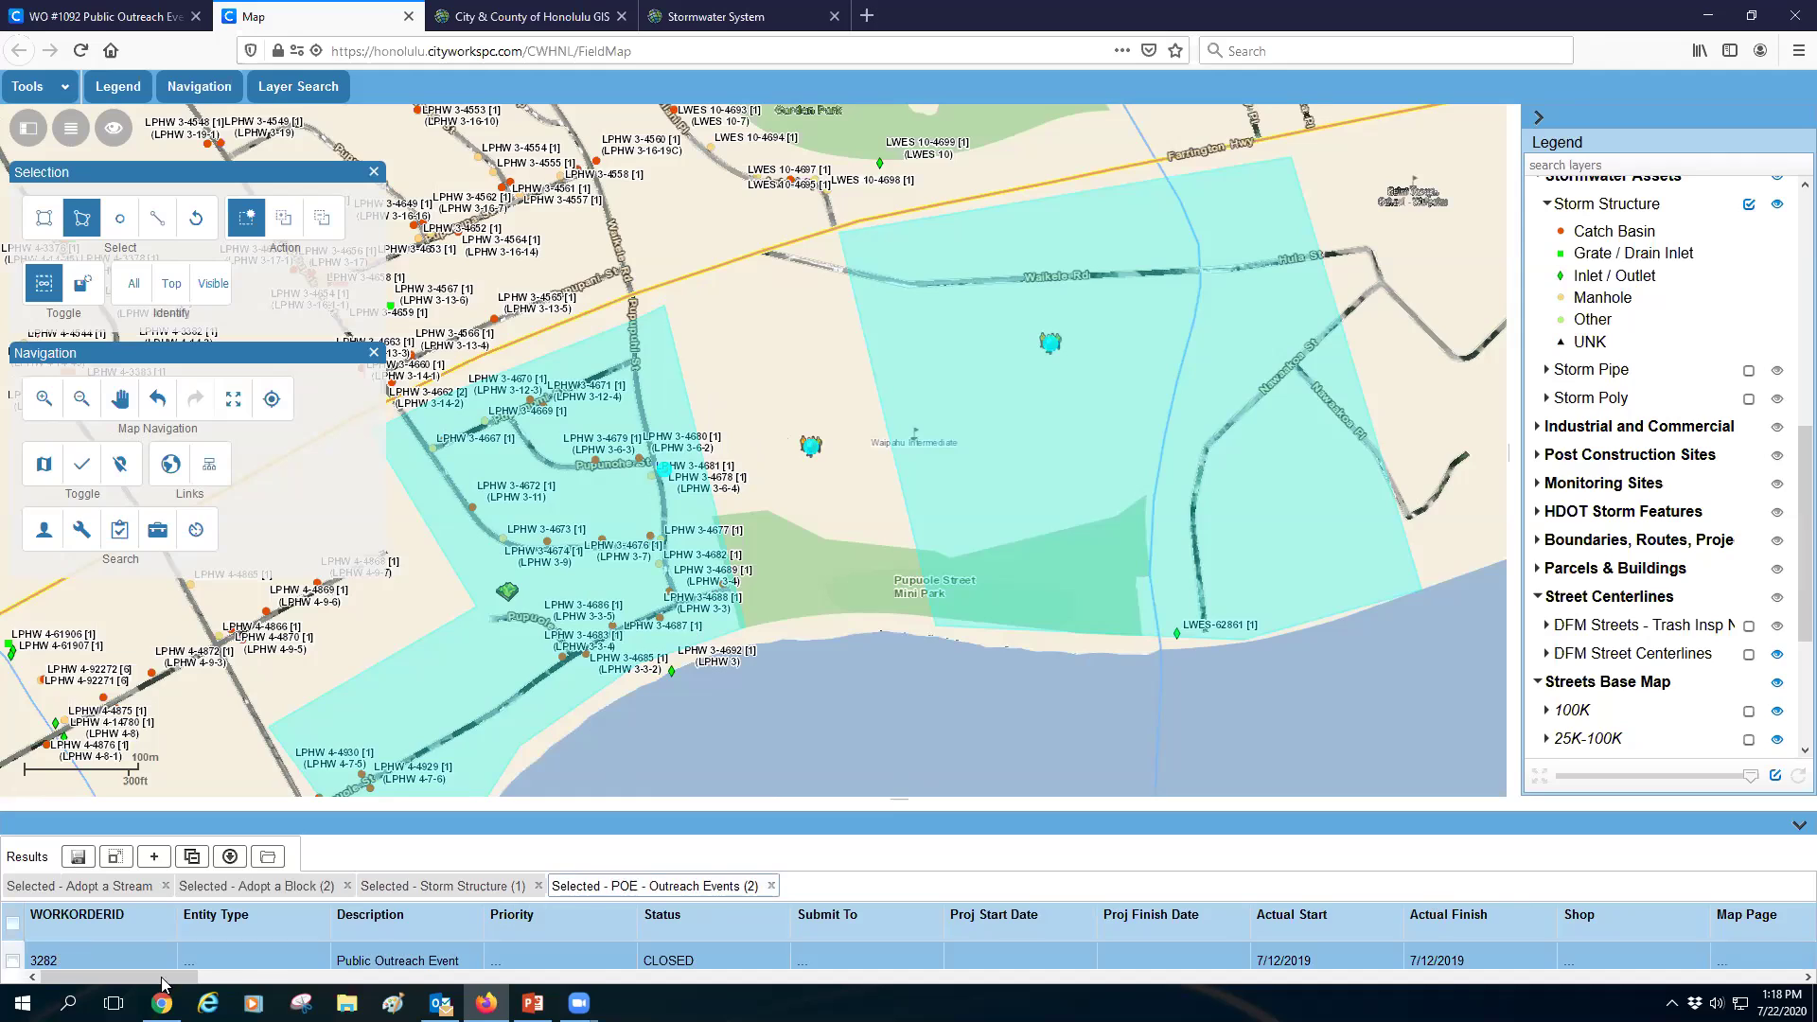
# - Select outreach event 3282, open work order 3756 at Waipahu Intermediate, then return to the Map tab
pyautogui.click(417, 965)
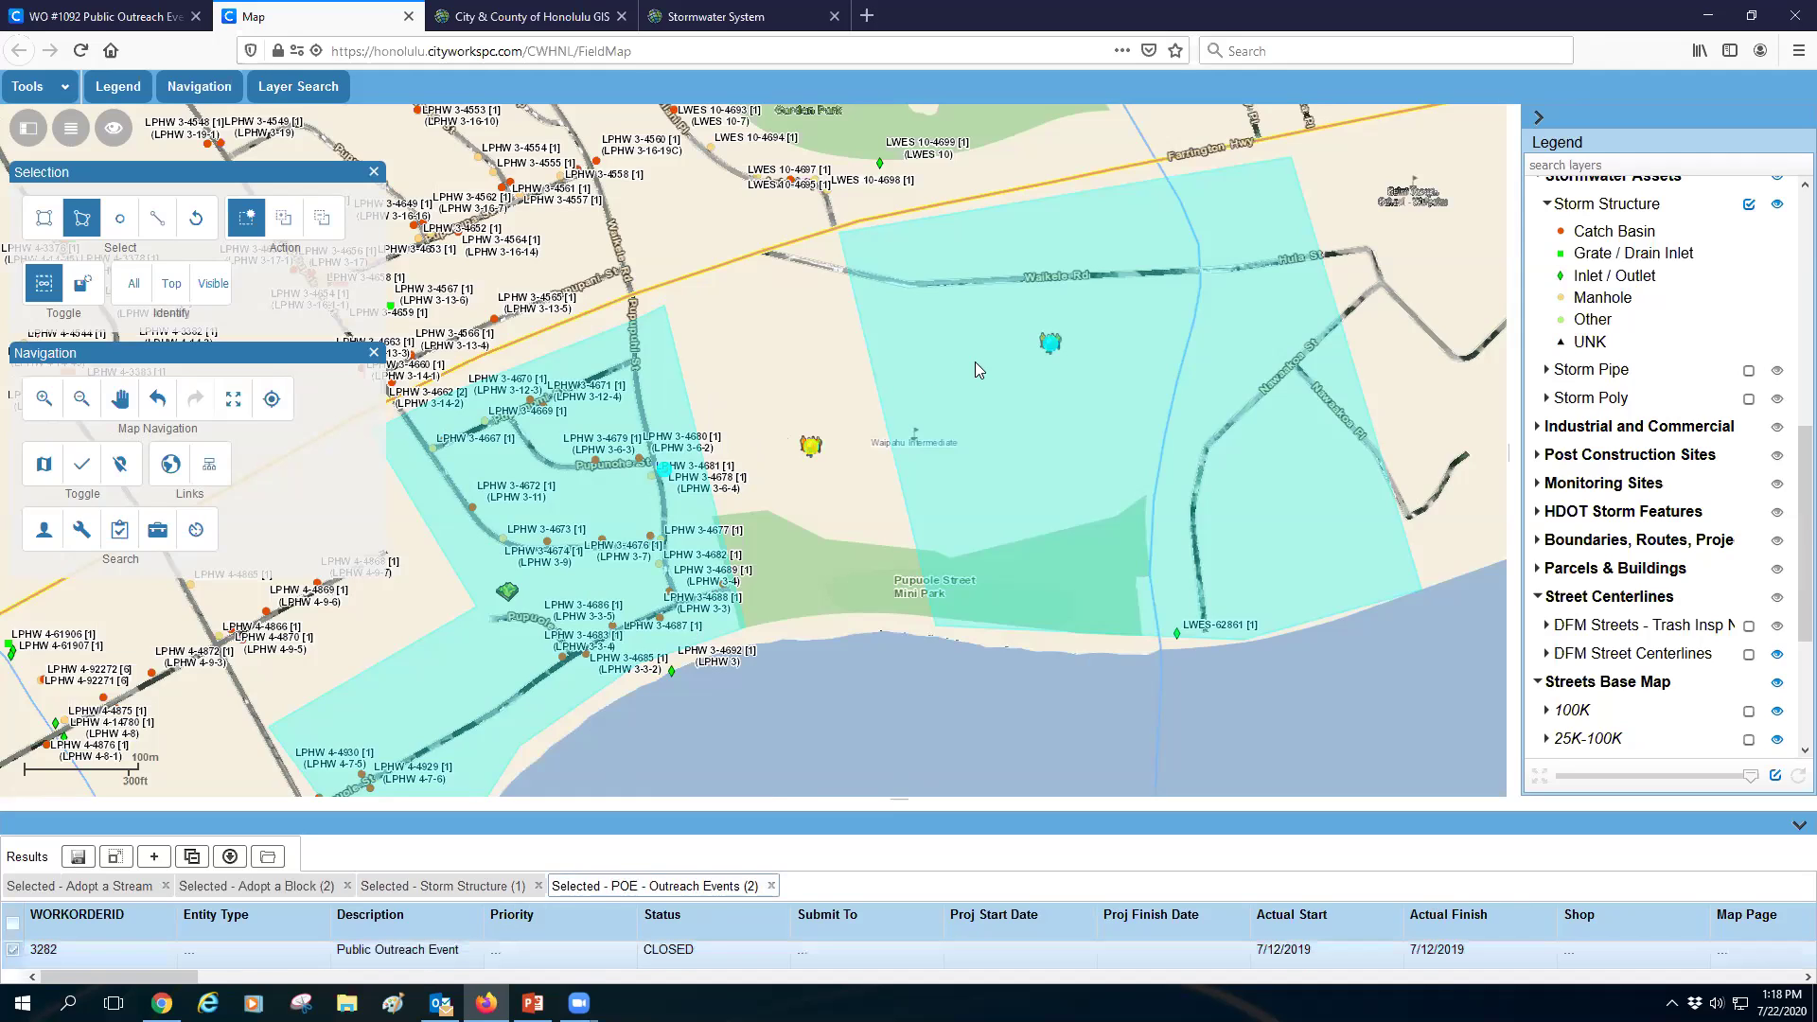
pyautogui.click(407, 914)
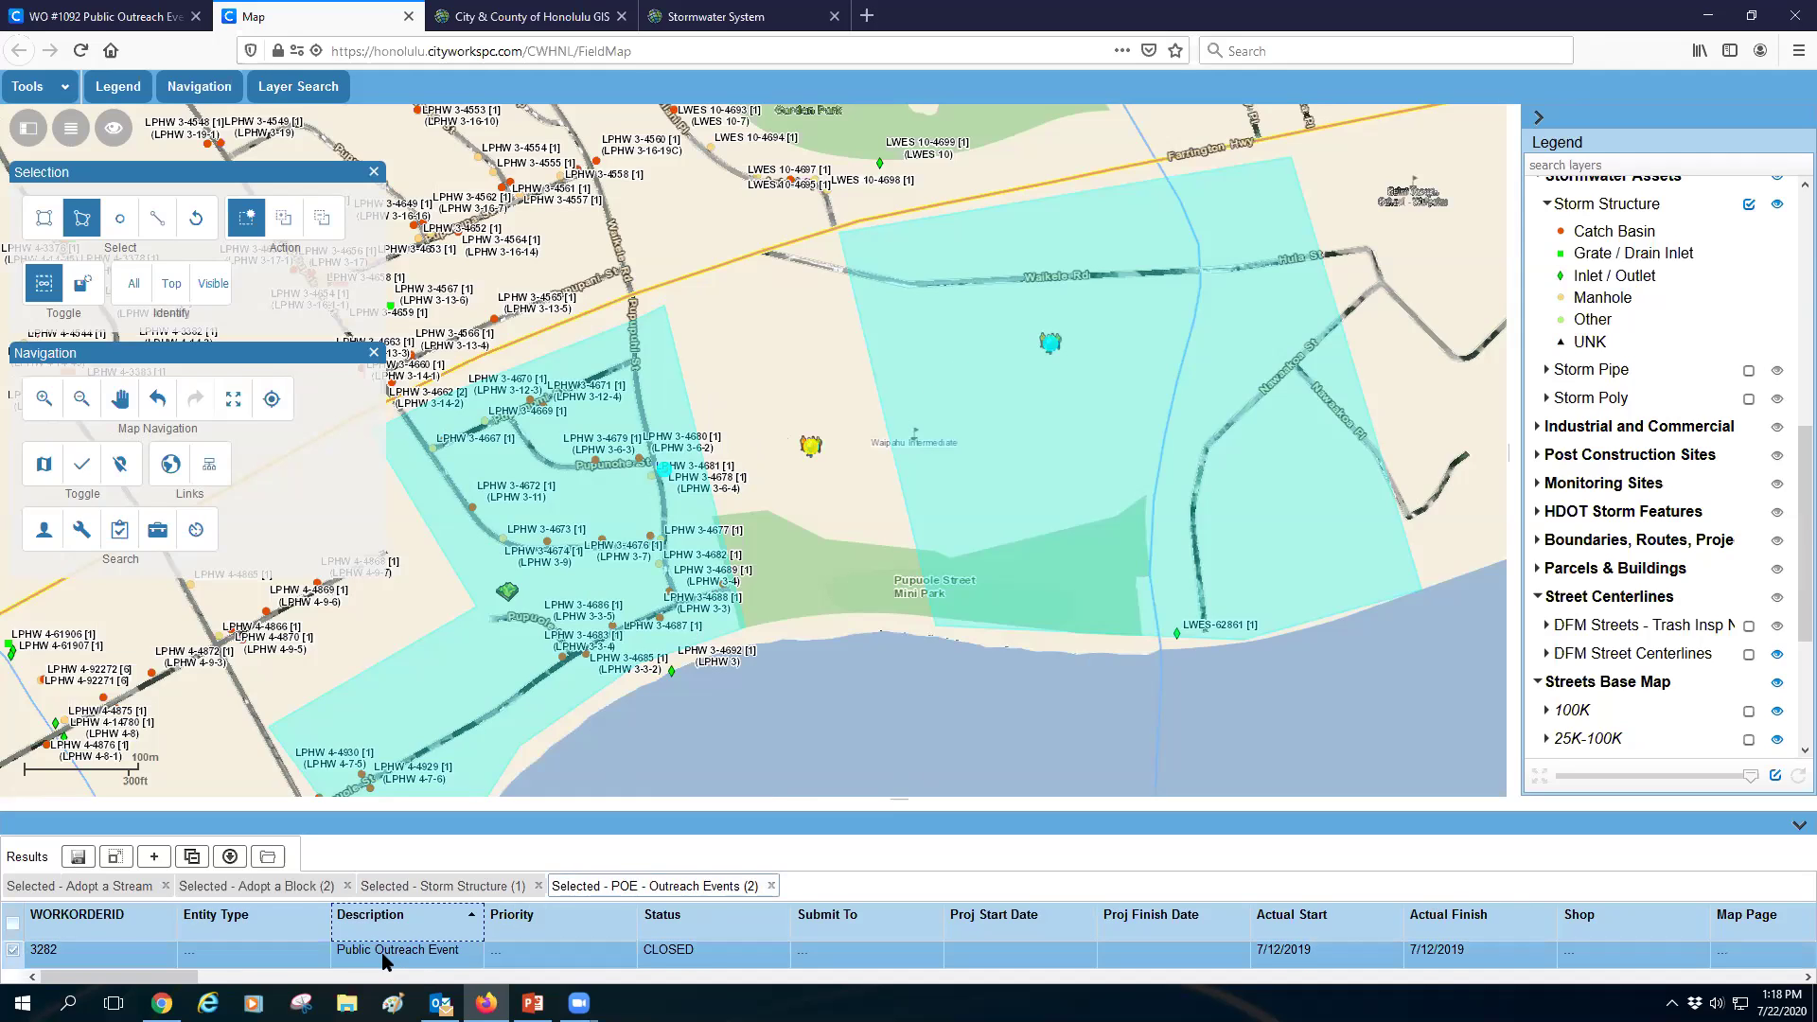
pyautogui.click(1050, 343)
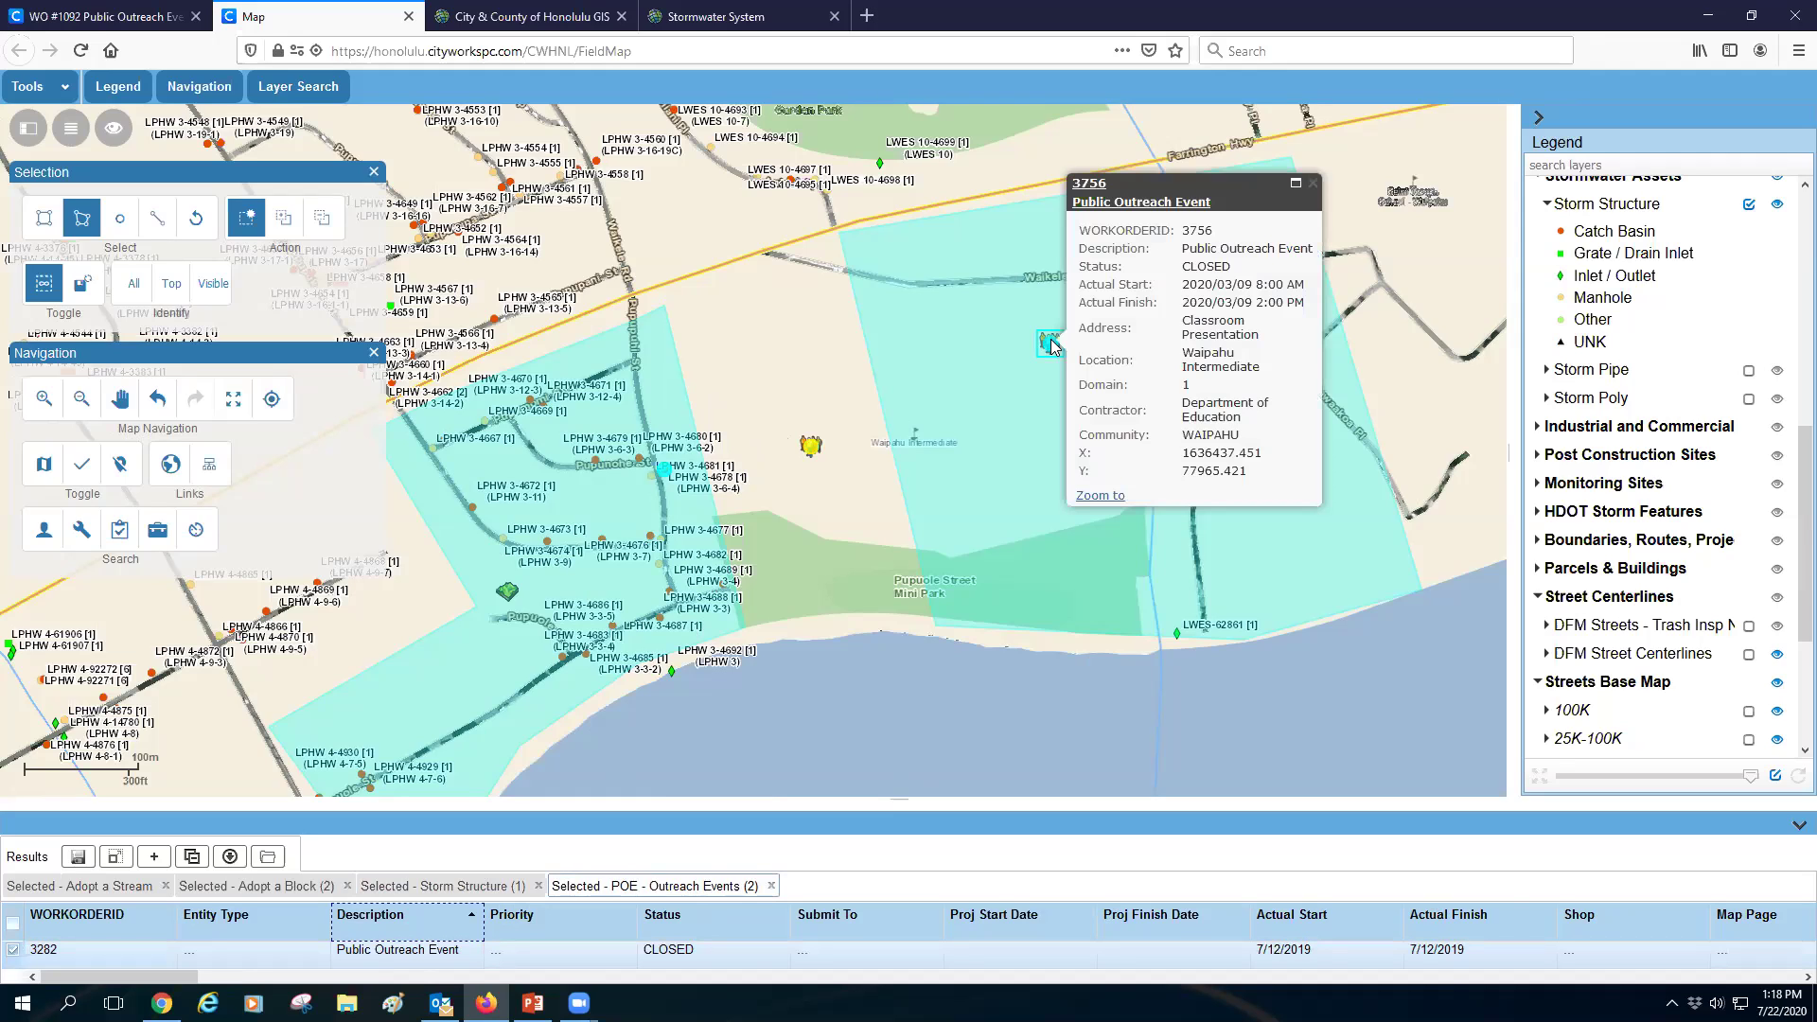
pyautogui.click(1095, 201)
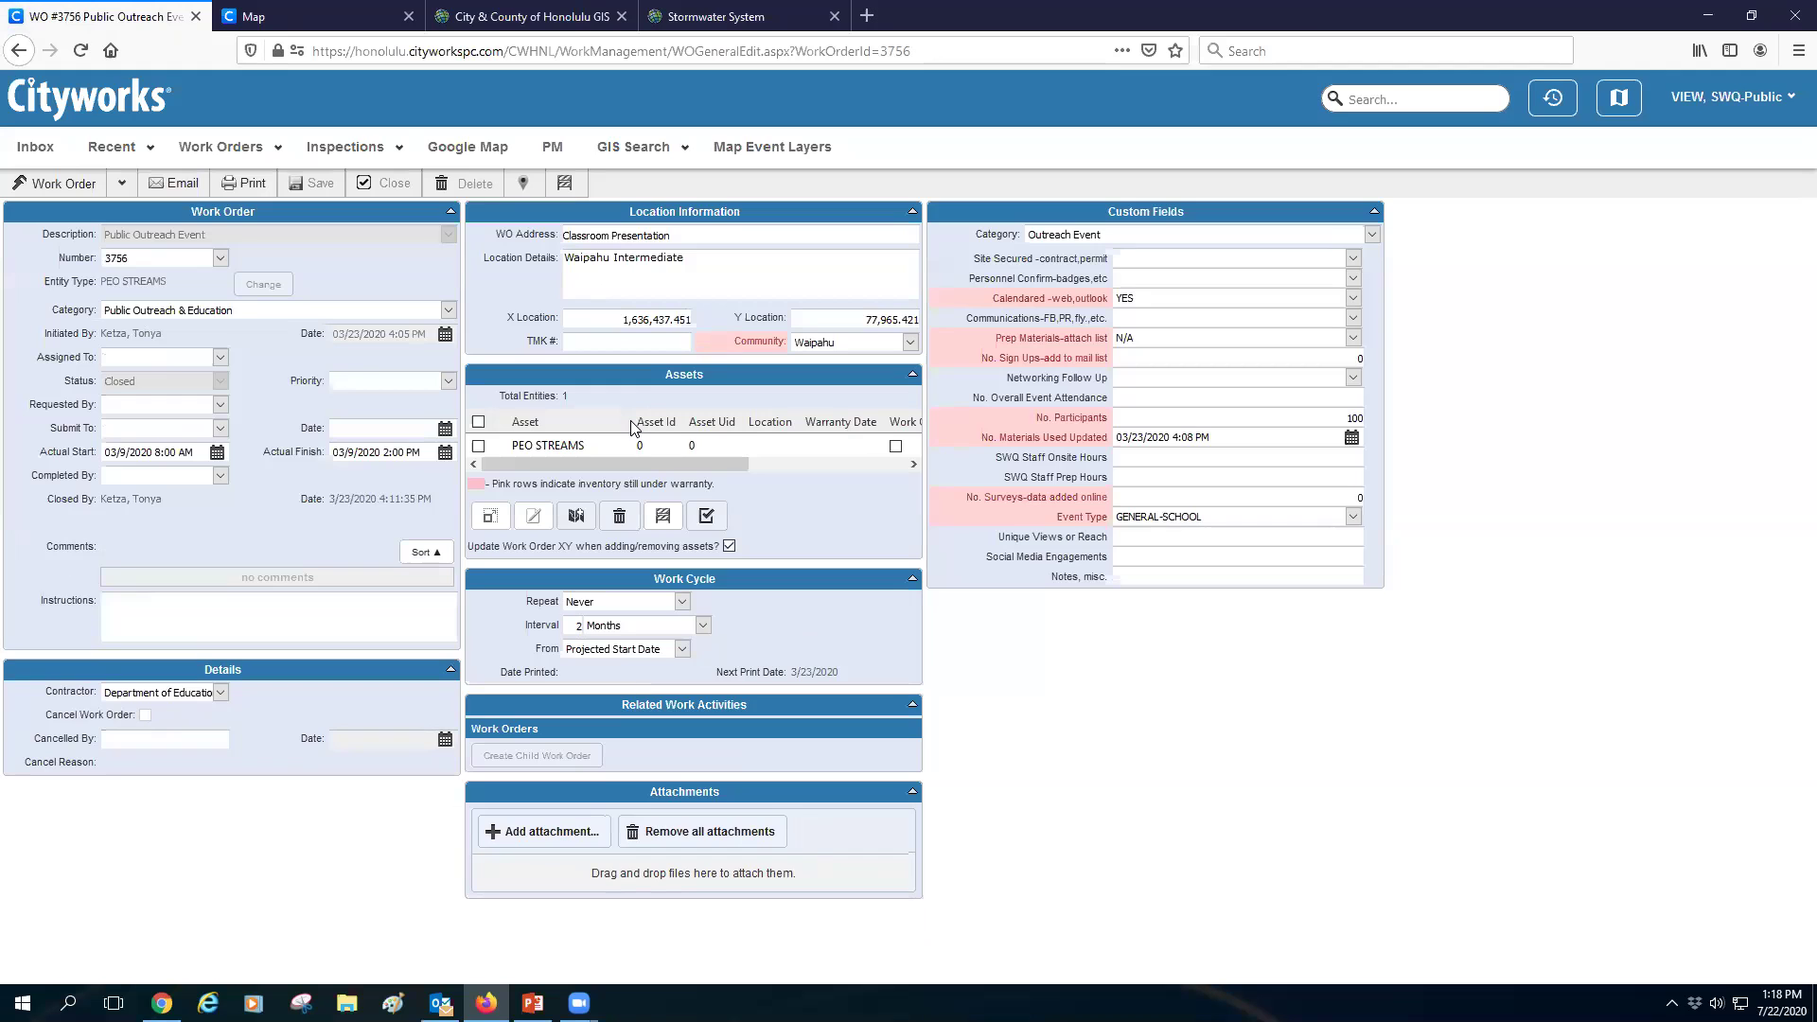
pyautogui.click(303, 23)
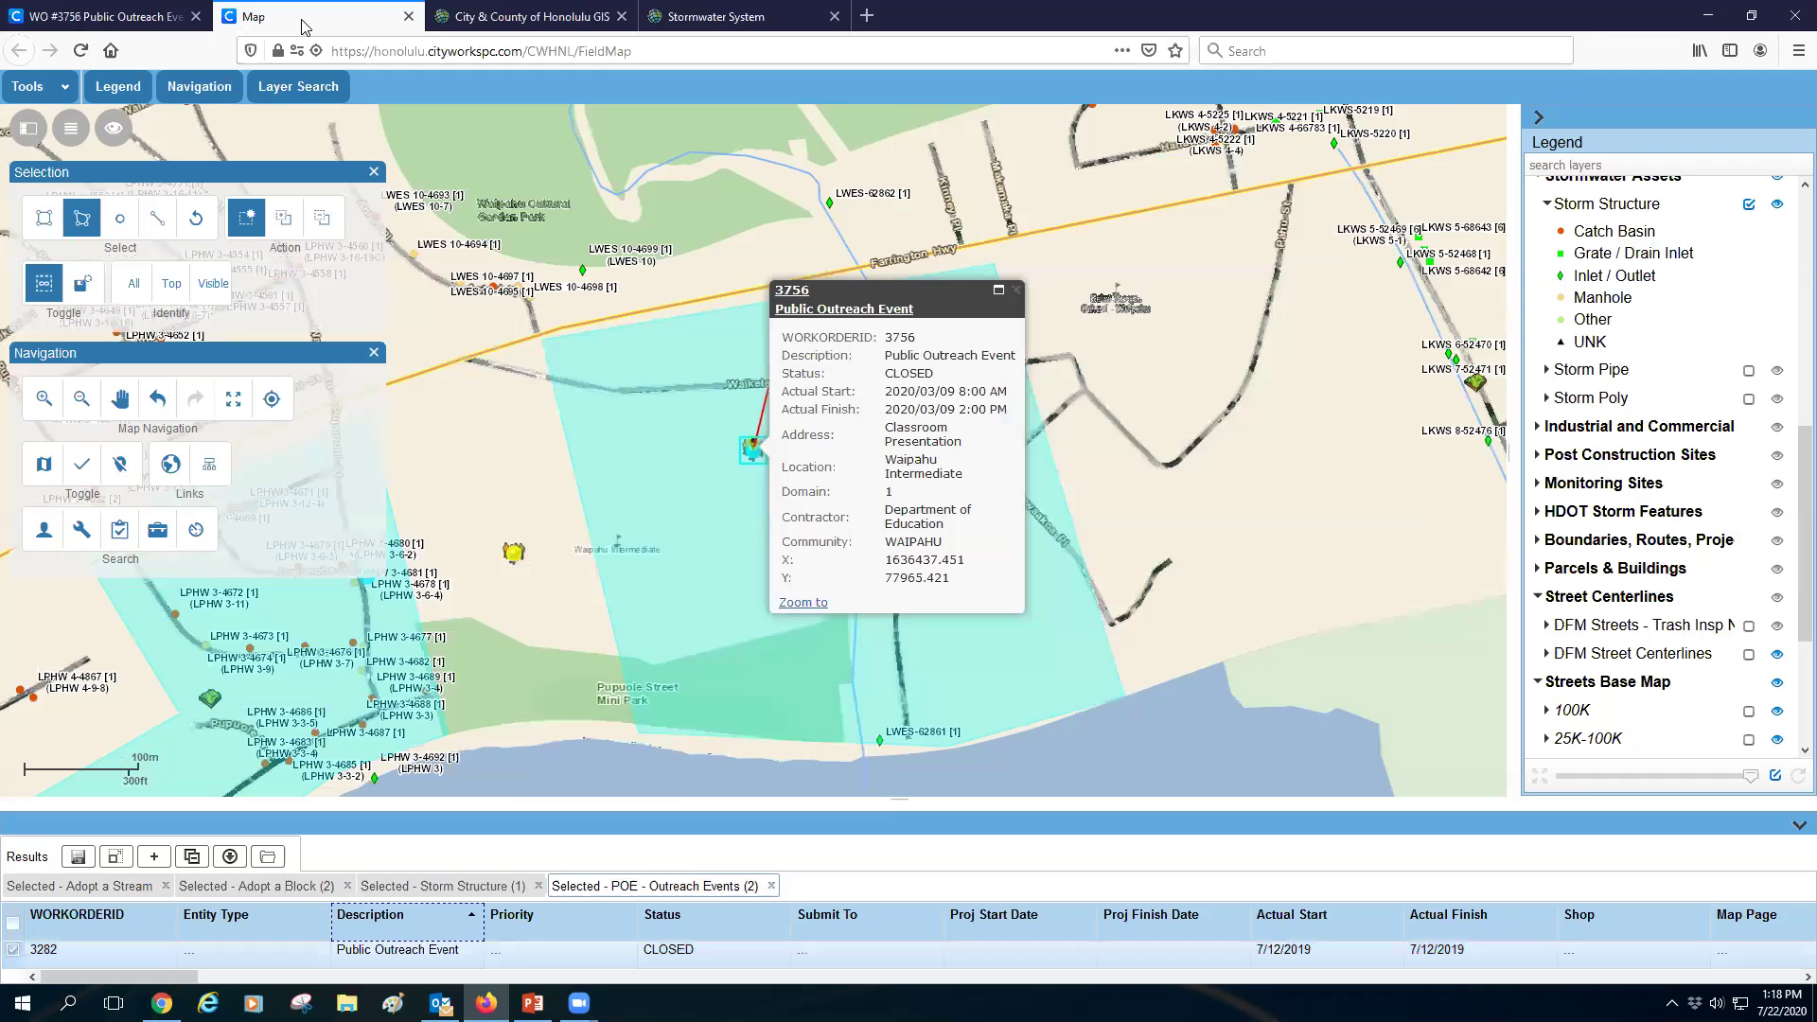
# - Close the work order 3756 details popup on the map
pyautogui.click(1015, 293)
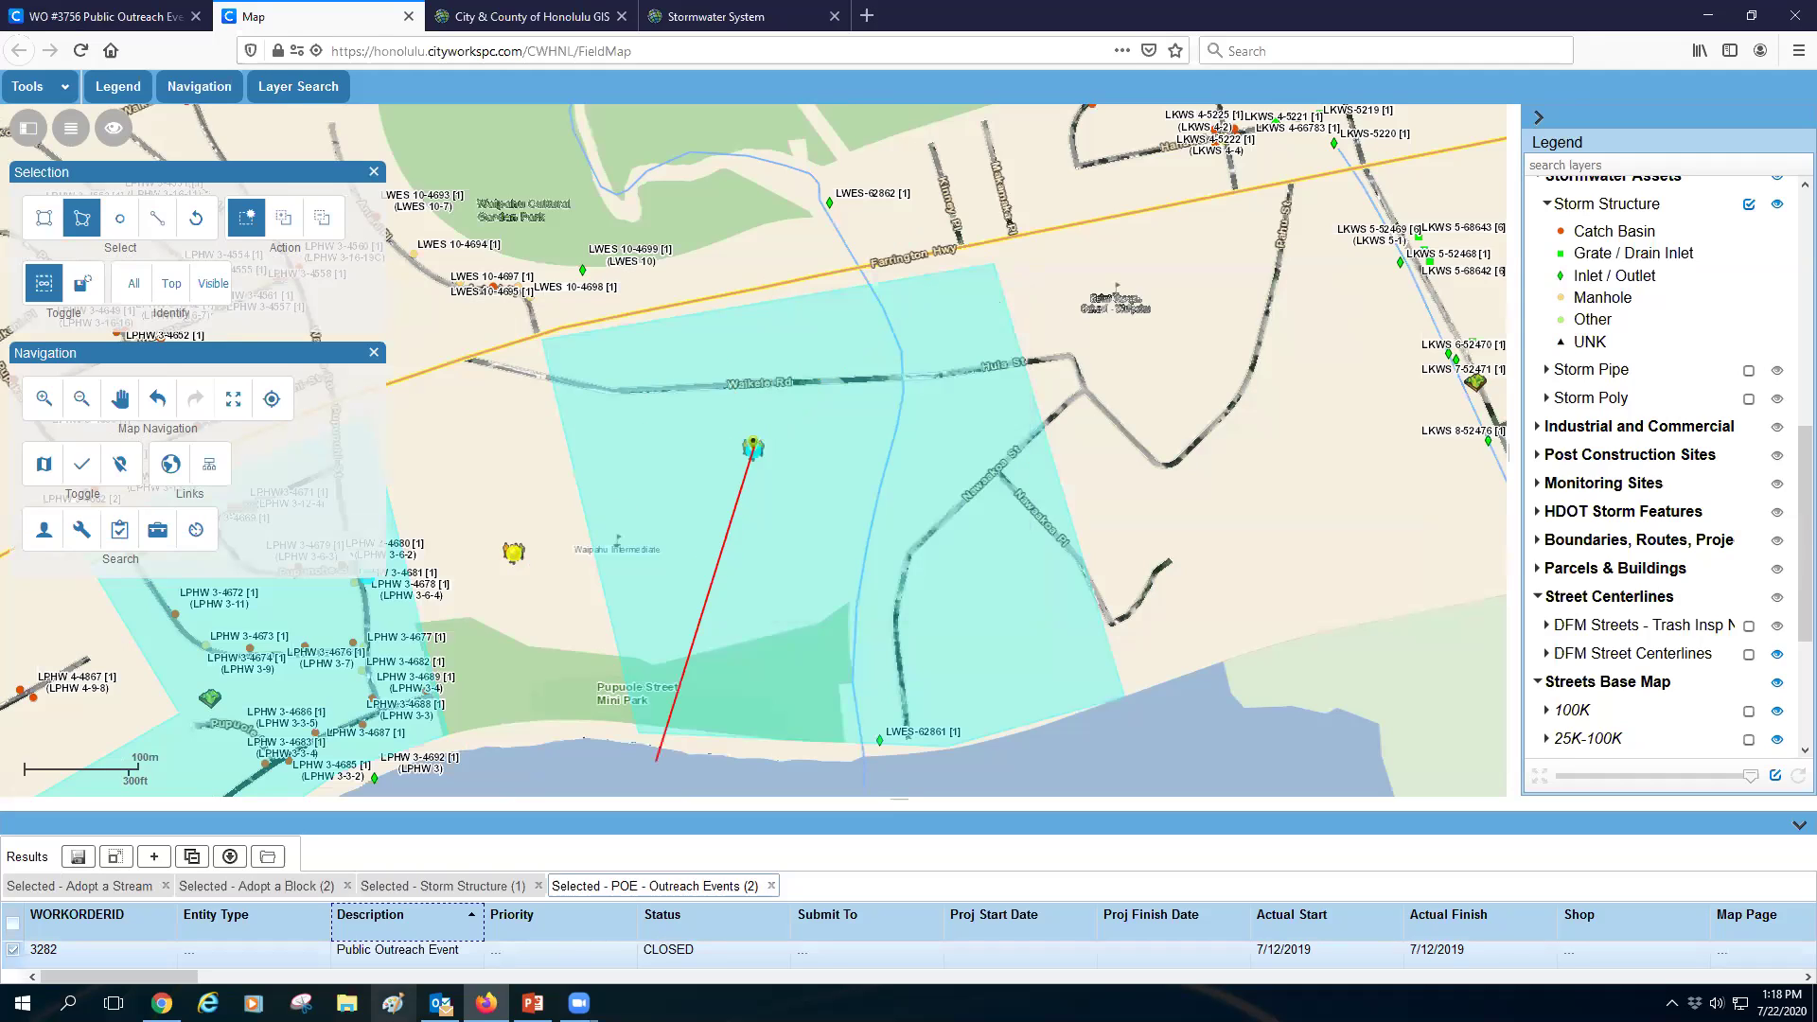
pyautogui.moveTo(533, 1003)
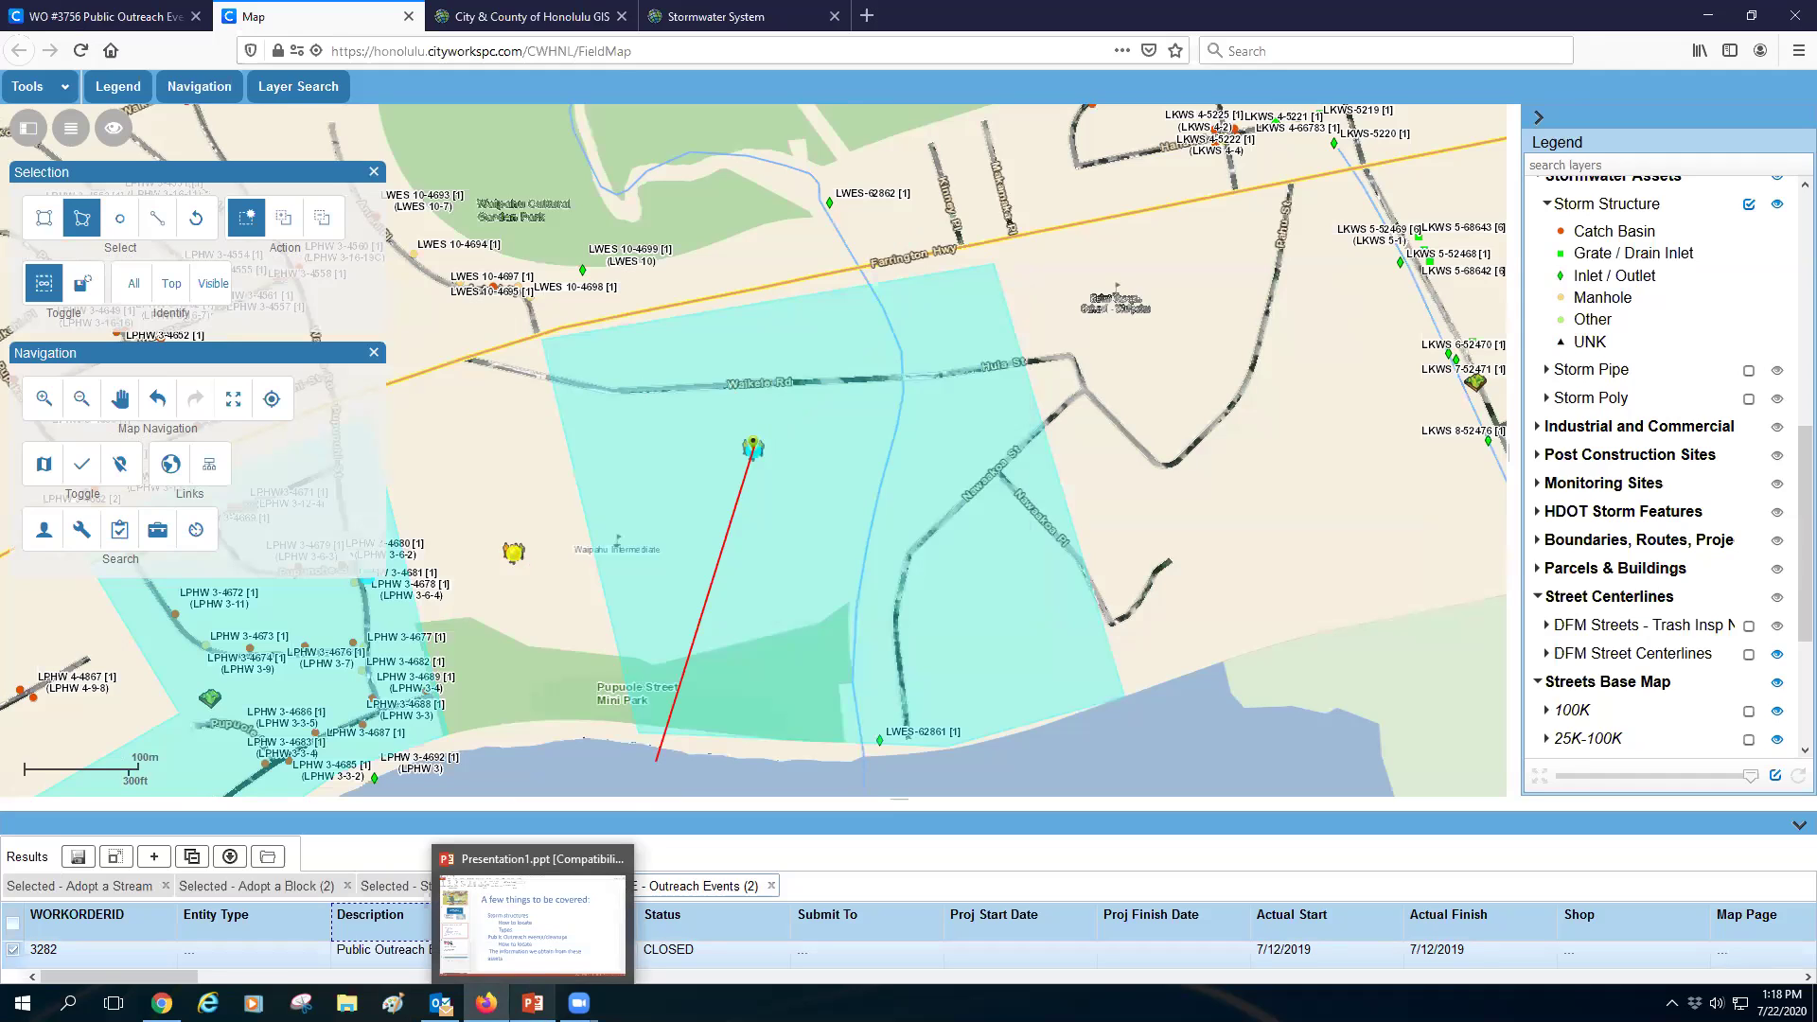
# - Bring up the GIS Scavenger Hunt deck and run the slide show from the first slide
pyautogui.click(533, 1003)
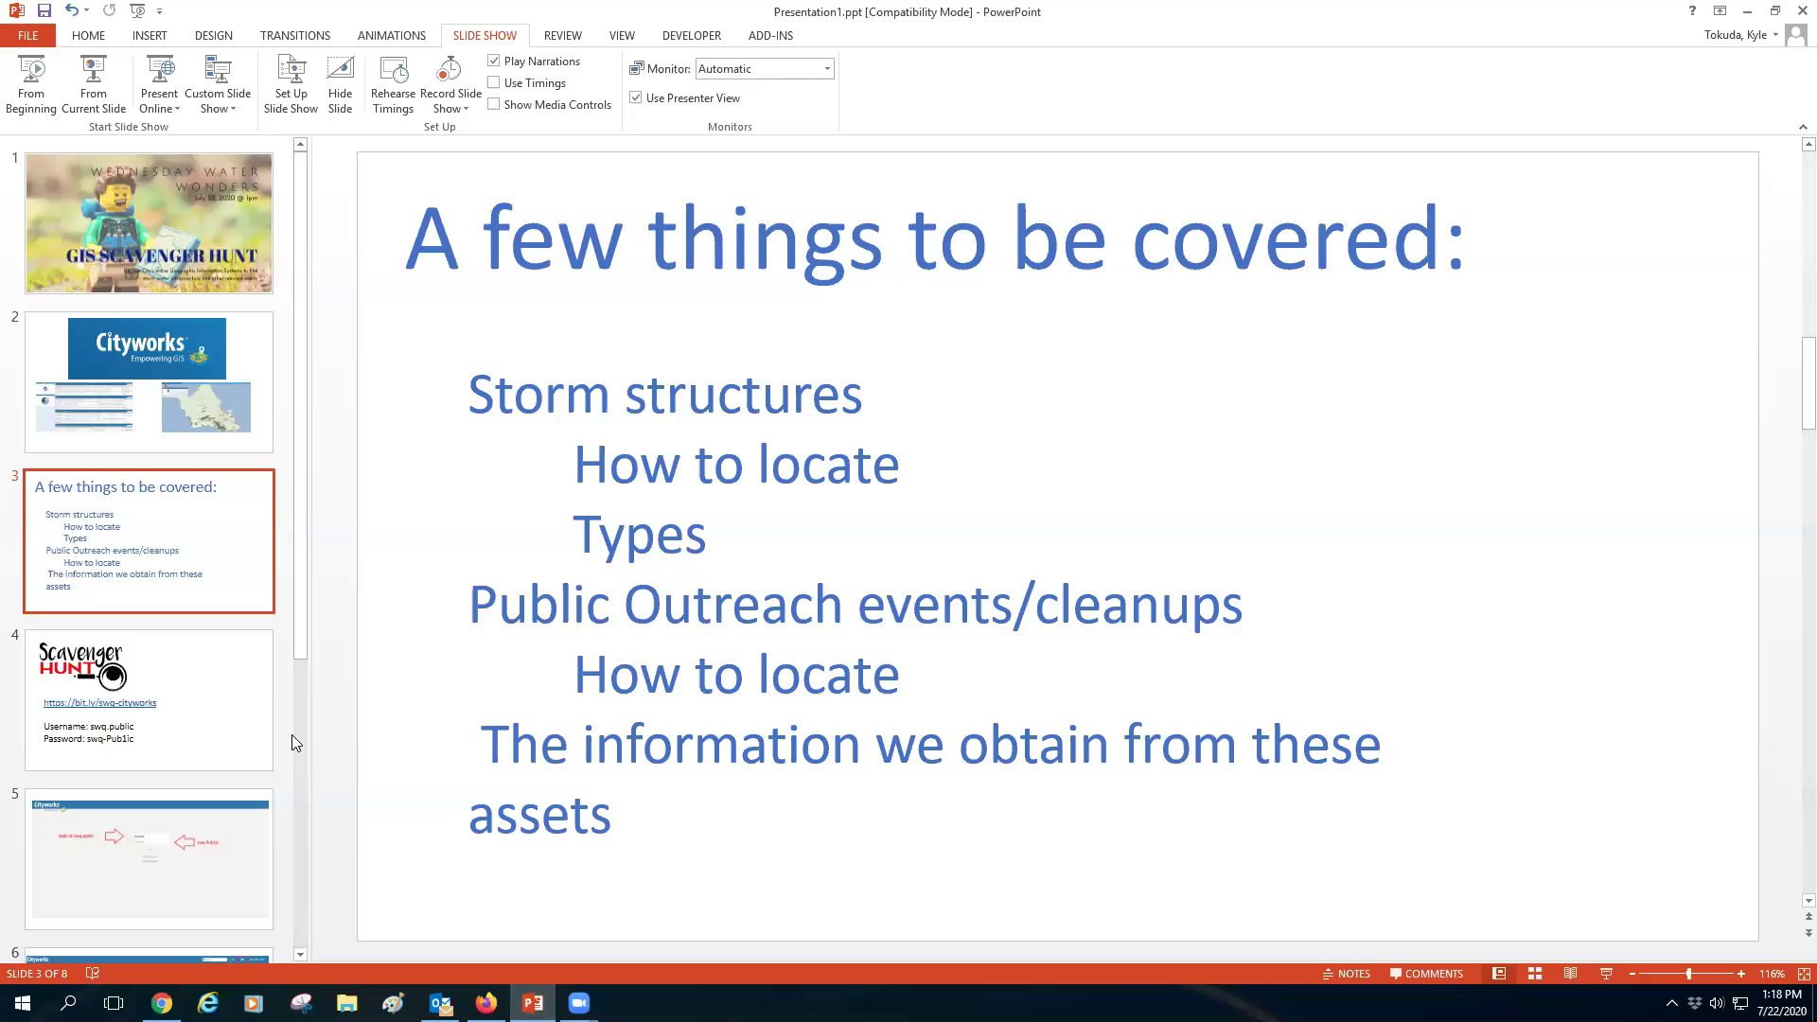
pyautogui.click(213, 724)
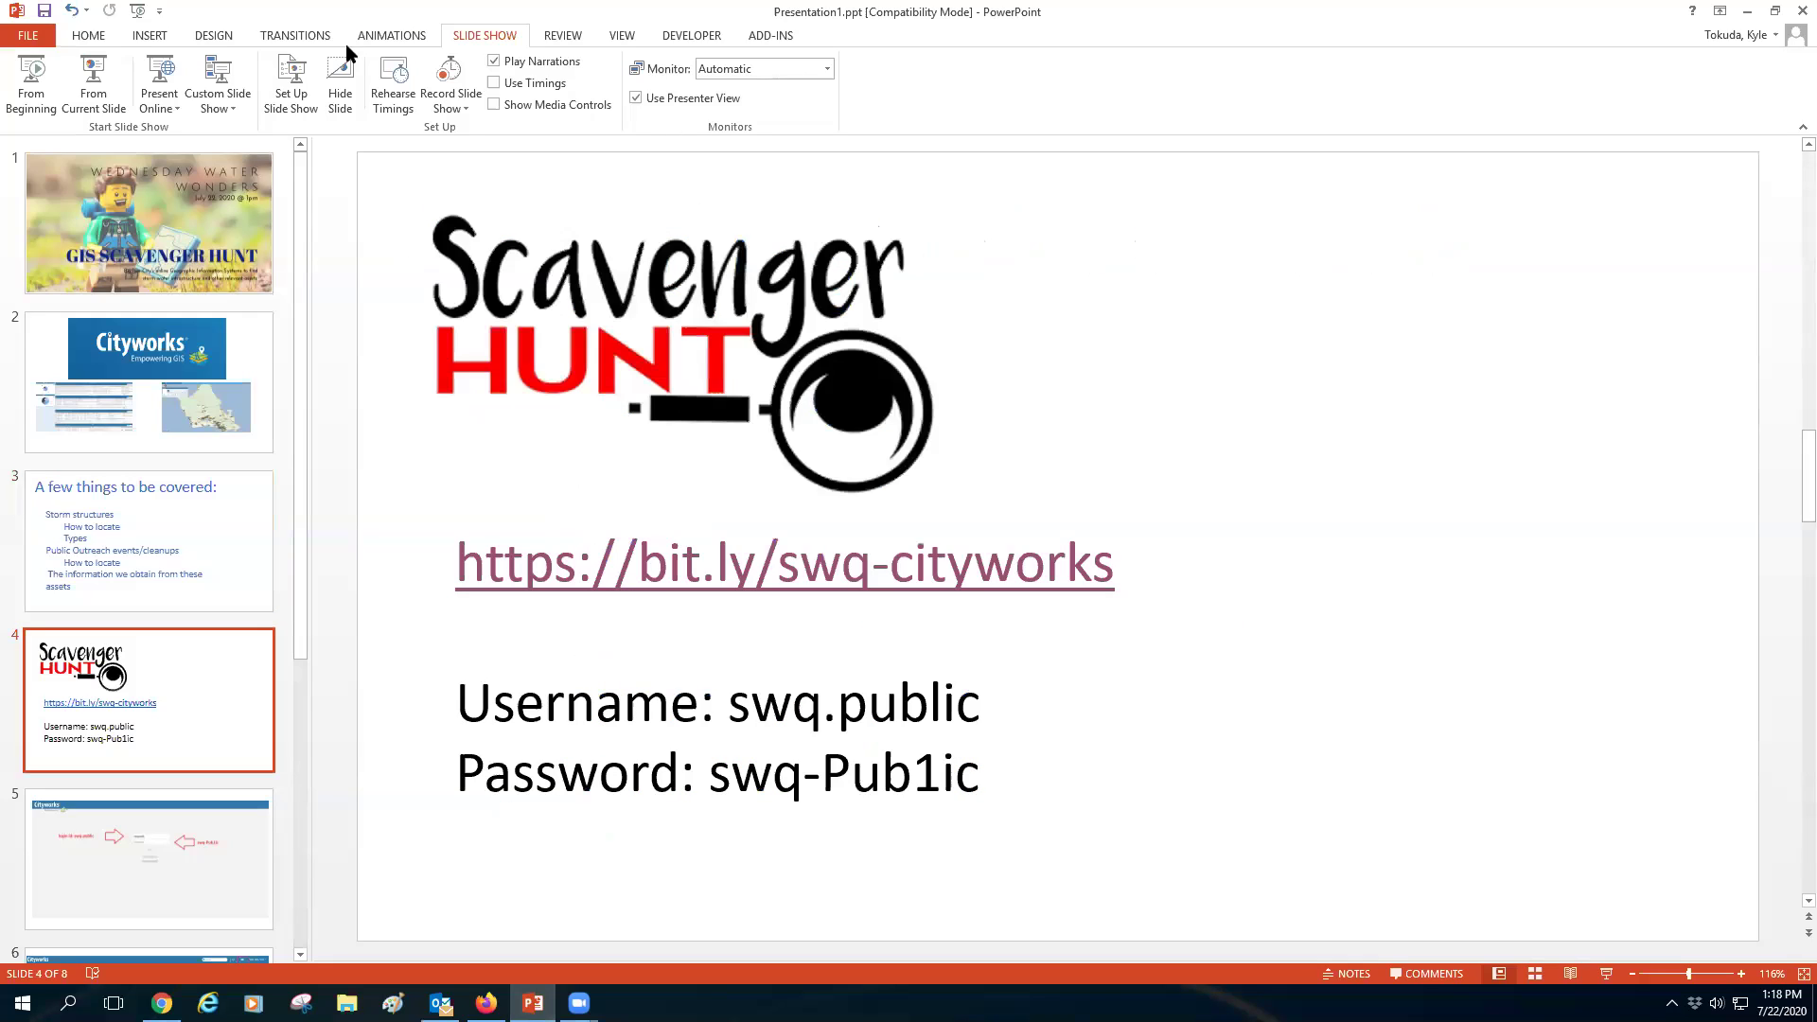
pyautogui.click(32, 84)
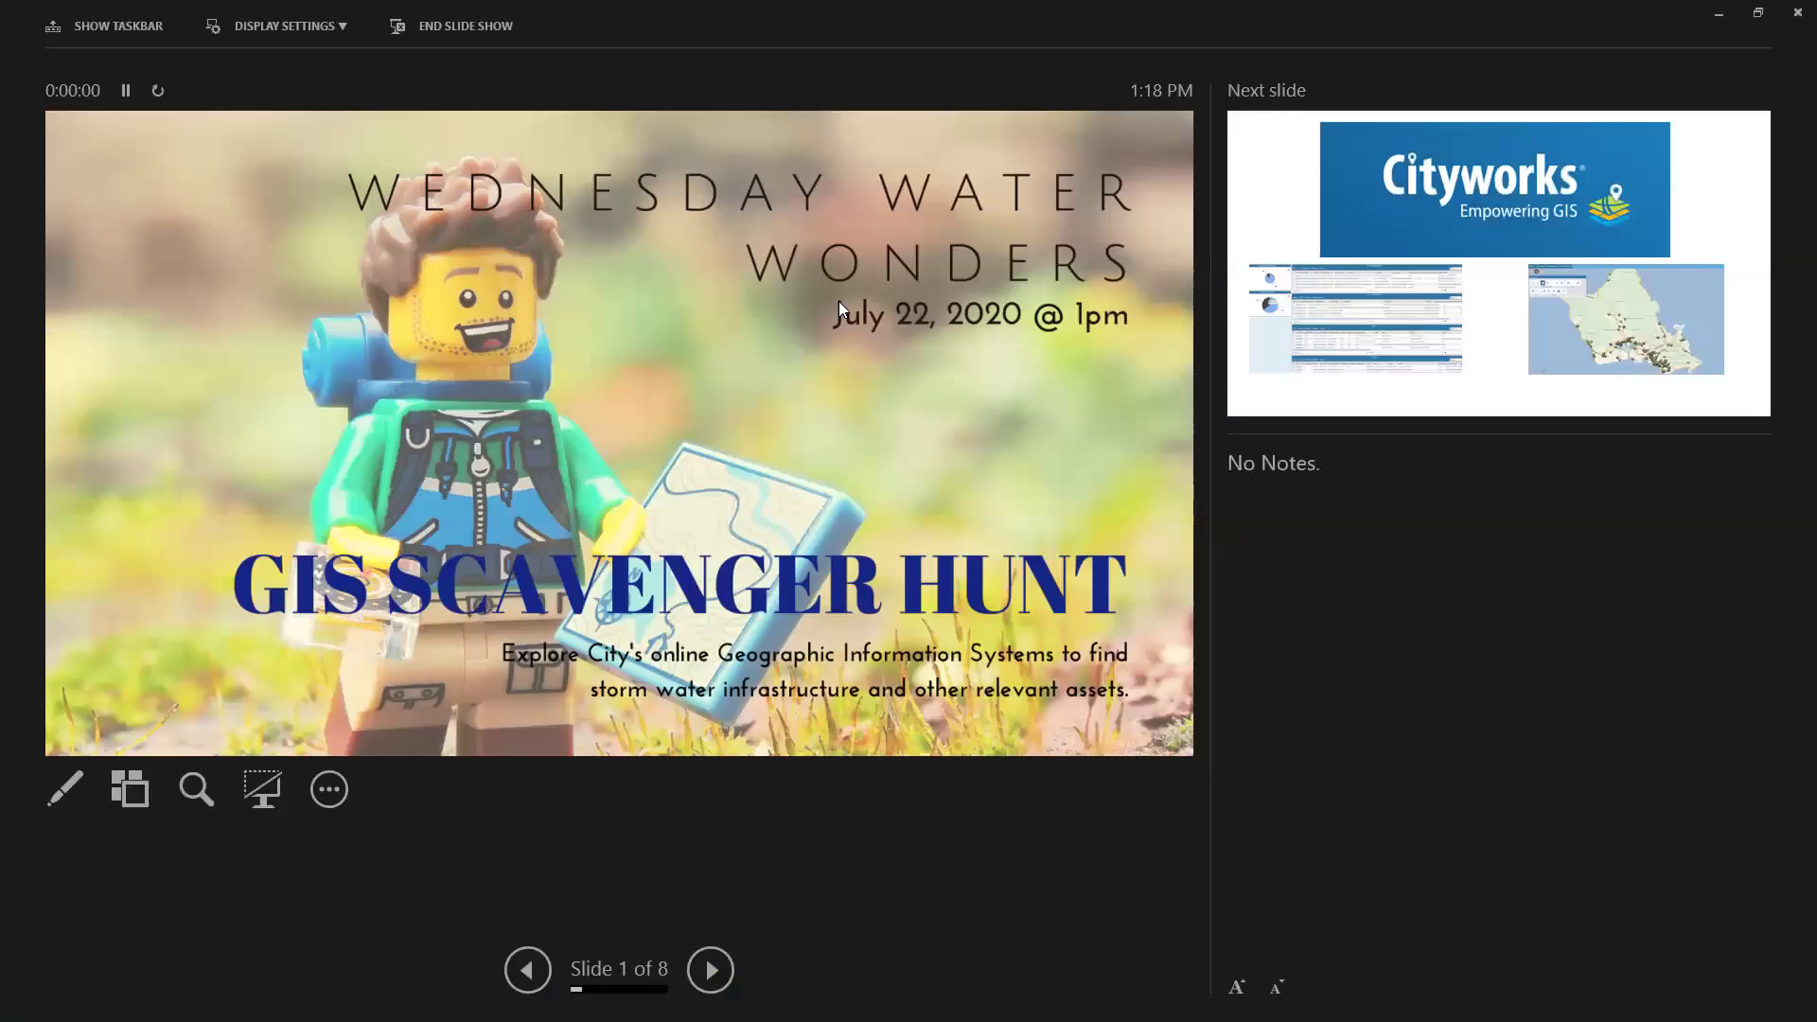
pyautogui.click(337, 29)
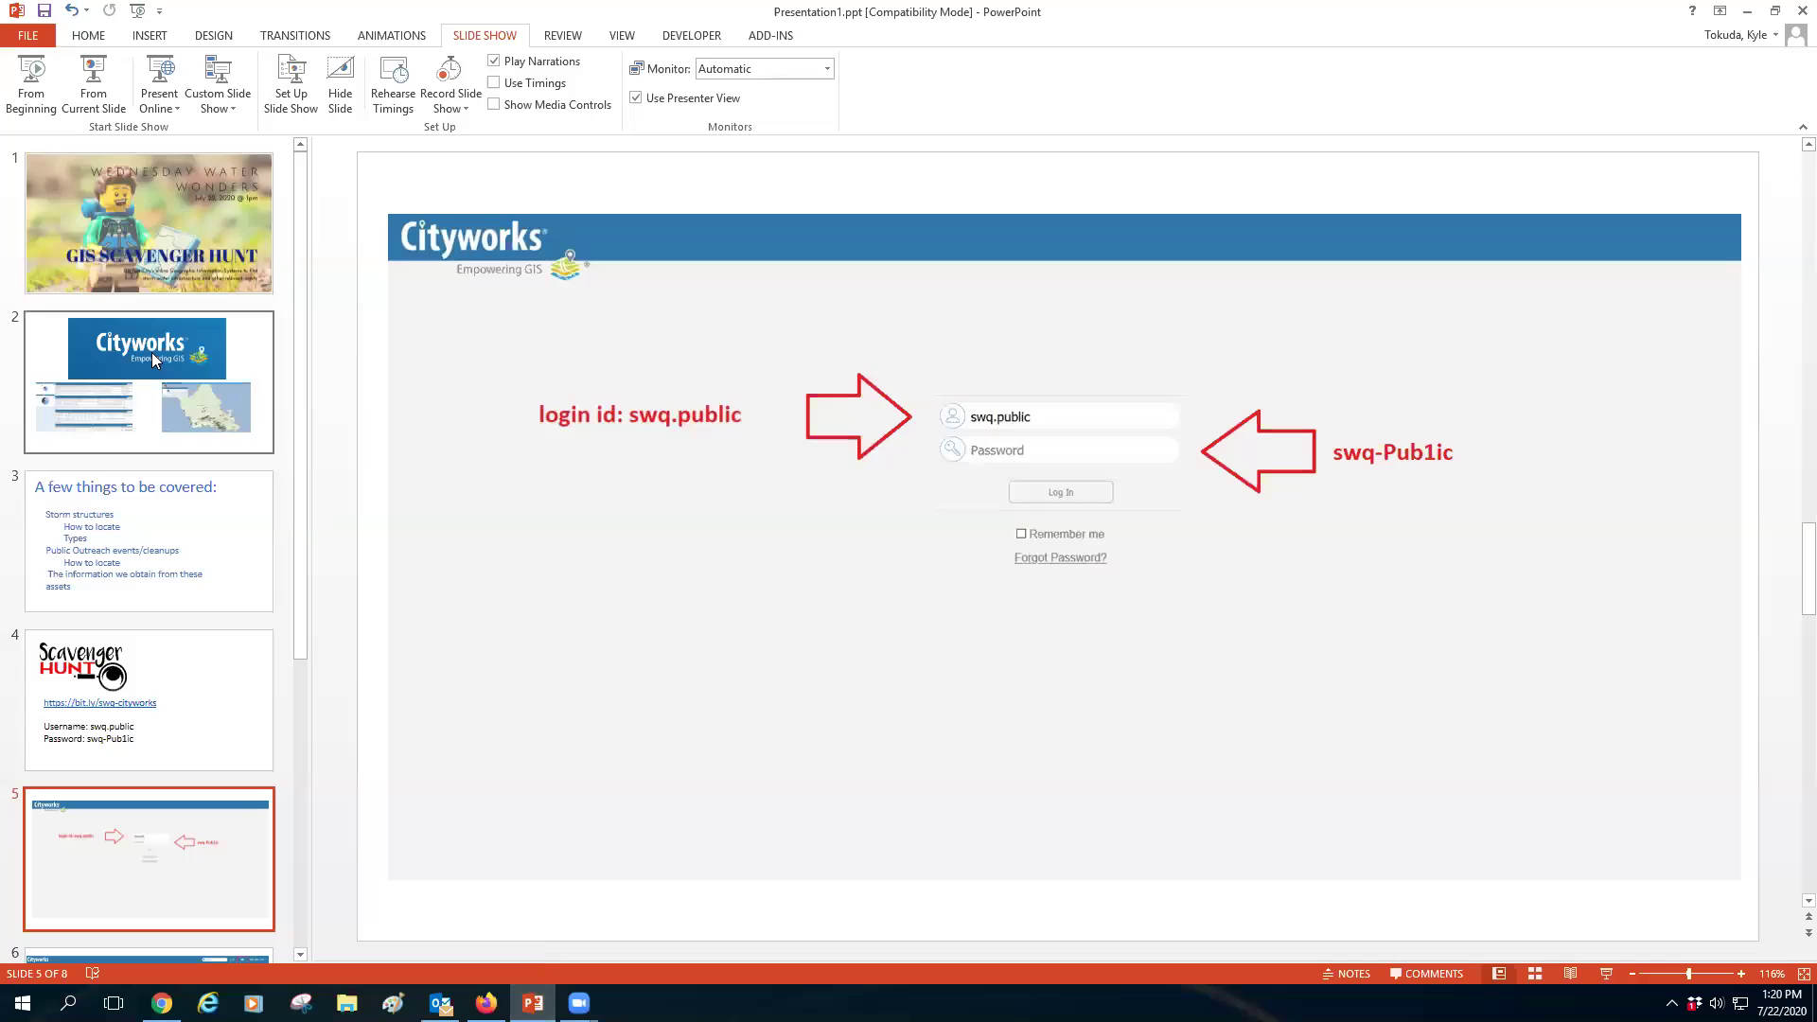
# - Start the slide show from slide 4, the Scavenger Hunt slide, and adjust Display Settings
pyautogui.click(156, 724)
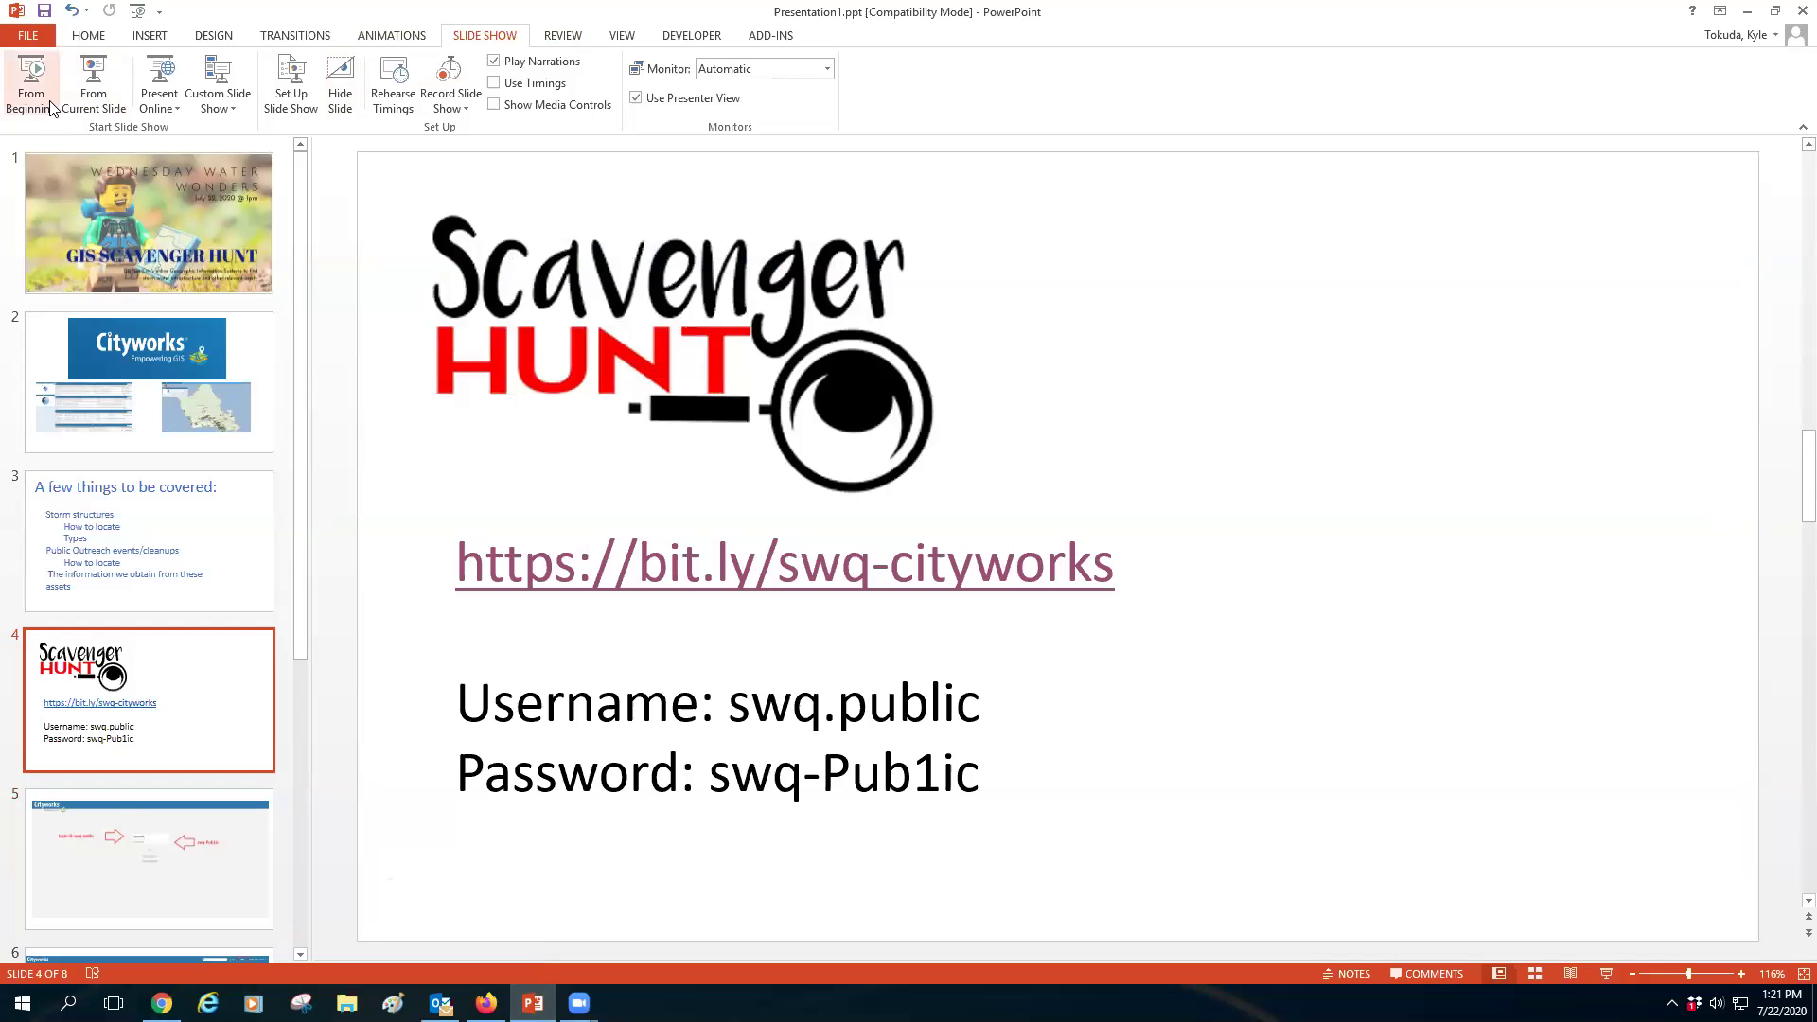
pyautogui.click(94, 90)
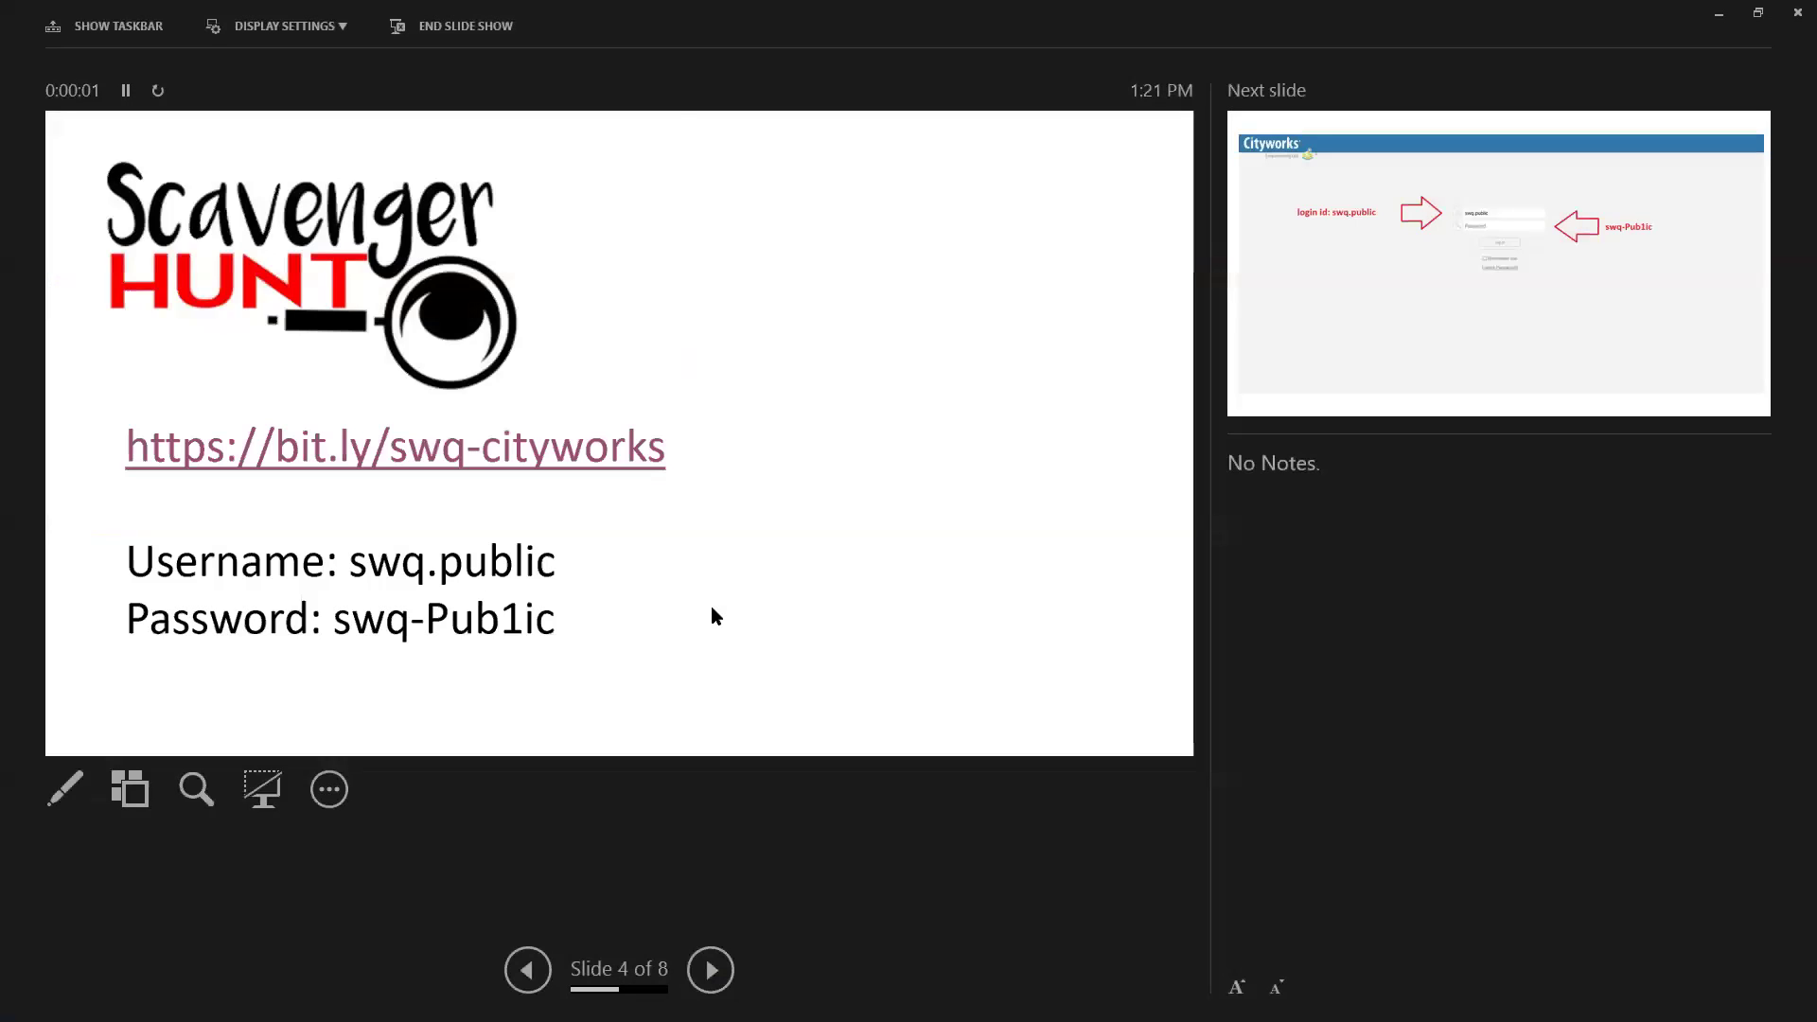
pyautogui.click(321, 28)
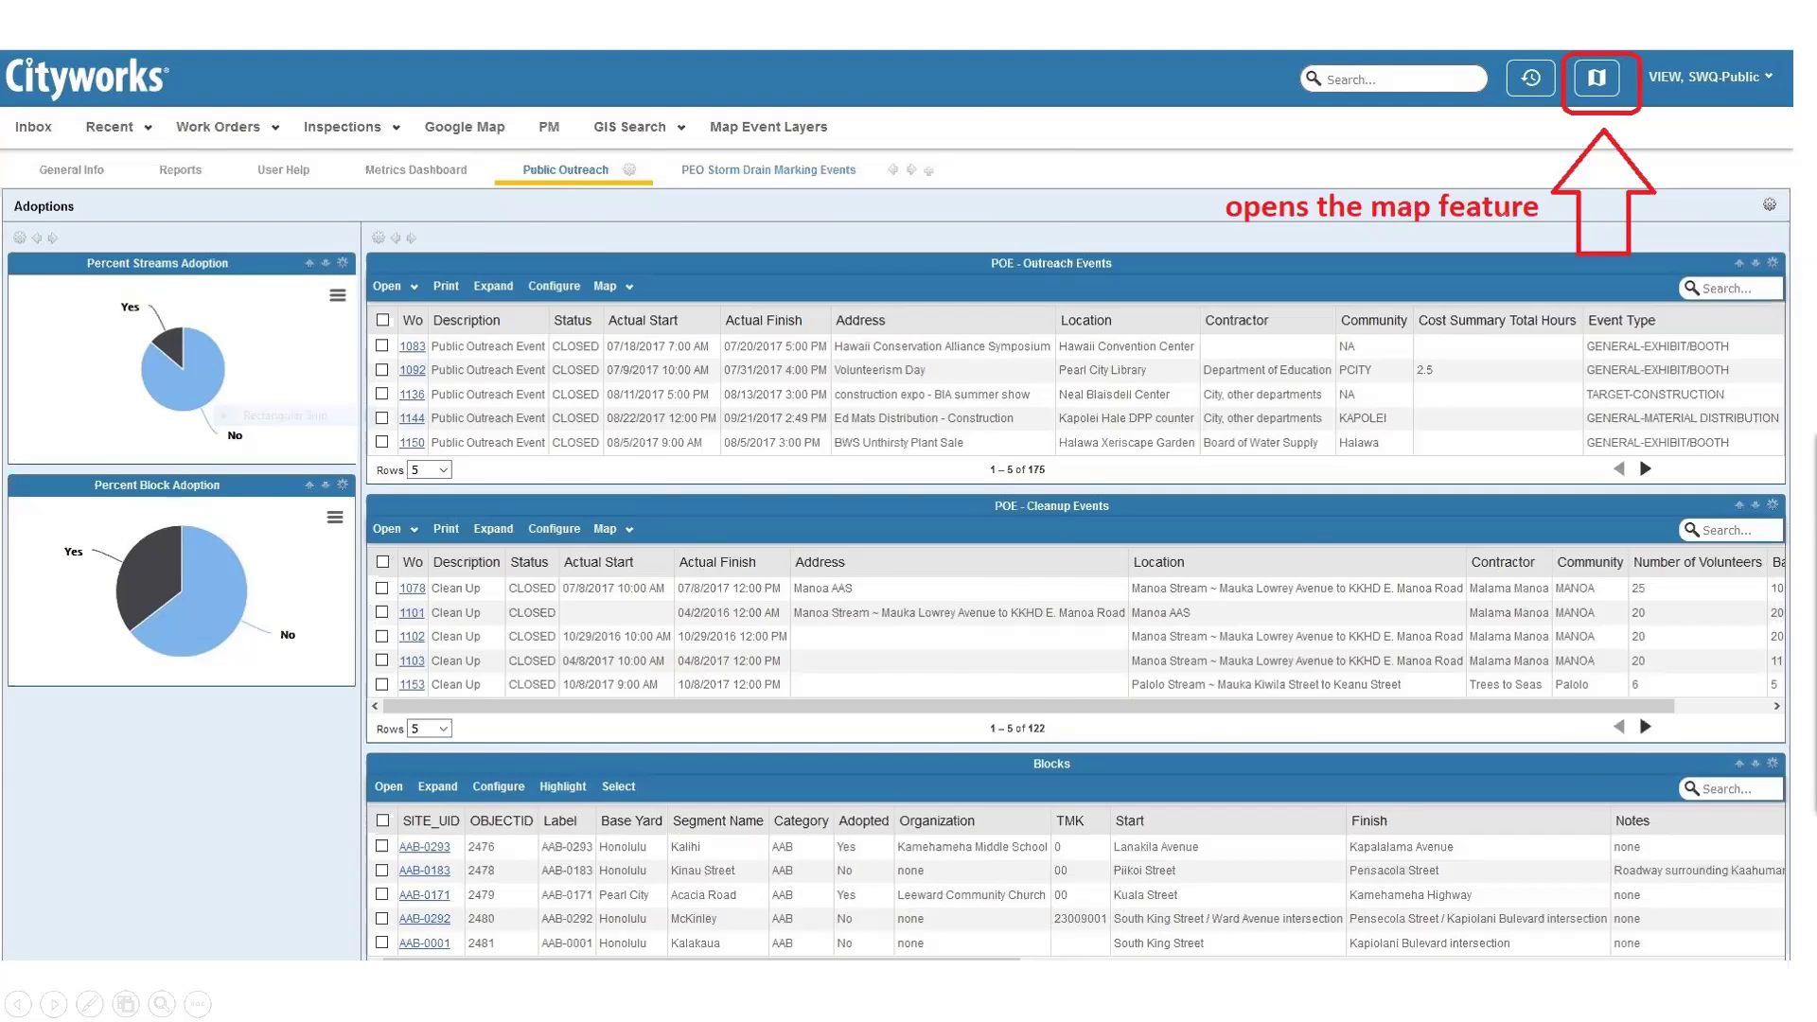
# - Advance the show to the exercise questions slide
pyautogui.press('Right')
pyautogui.press('Right')
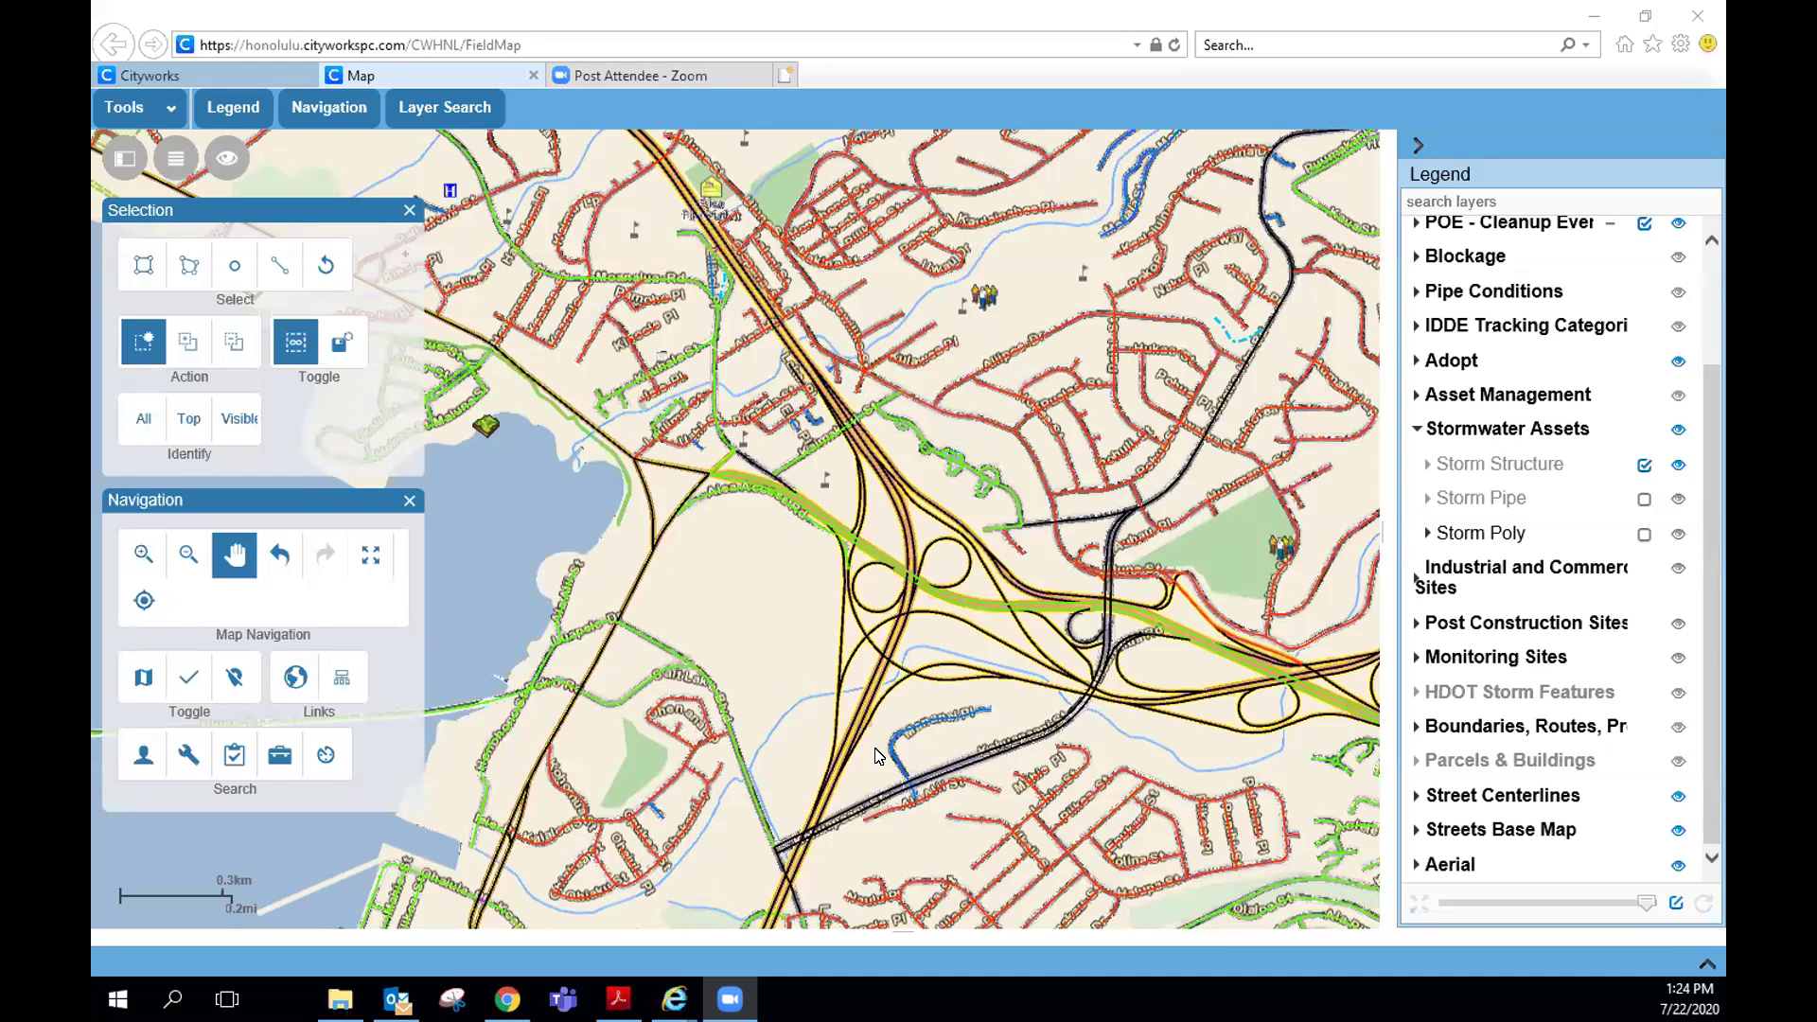
# - Pan and zoom the map south around the interchange toward the Aiea area
pyautogui.moveTo(876, 755); pyautogui.dragTo(939, 593)
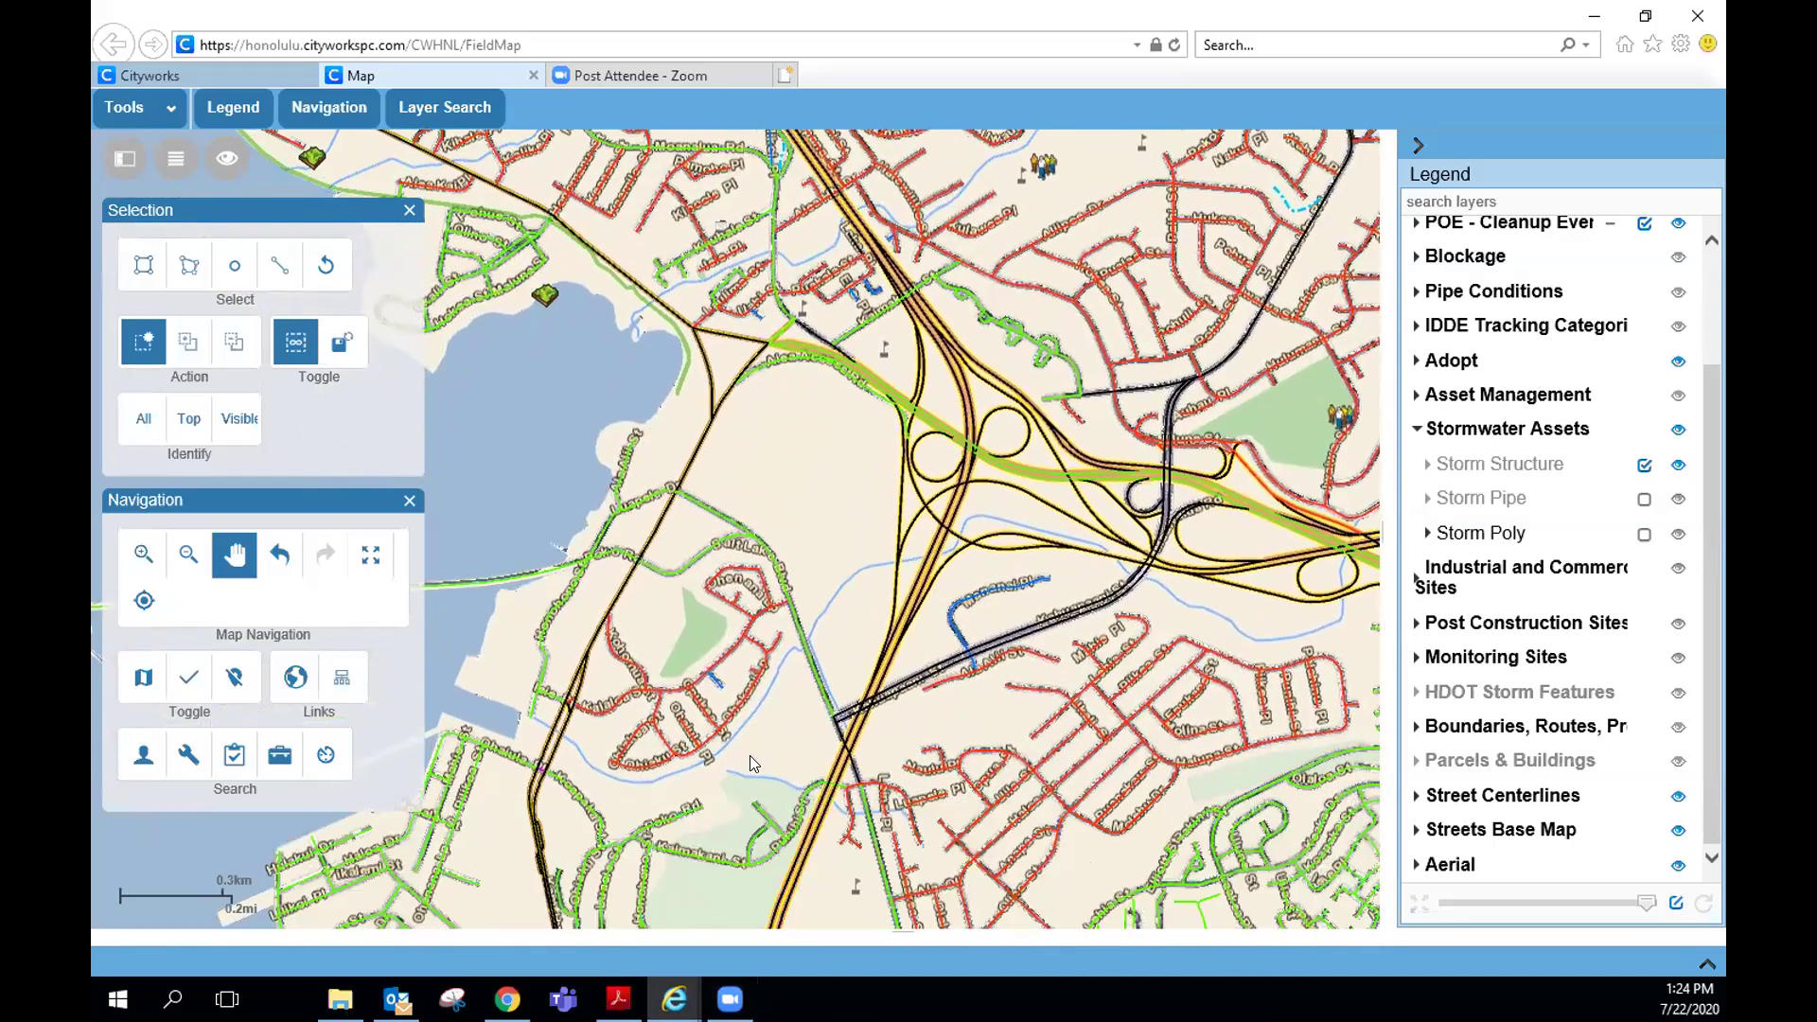
pyautogui.moveTo(792, 733); pyautogui.dragTo(833, 721)
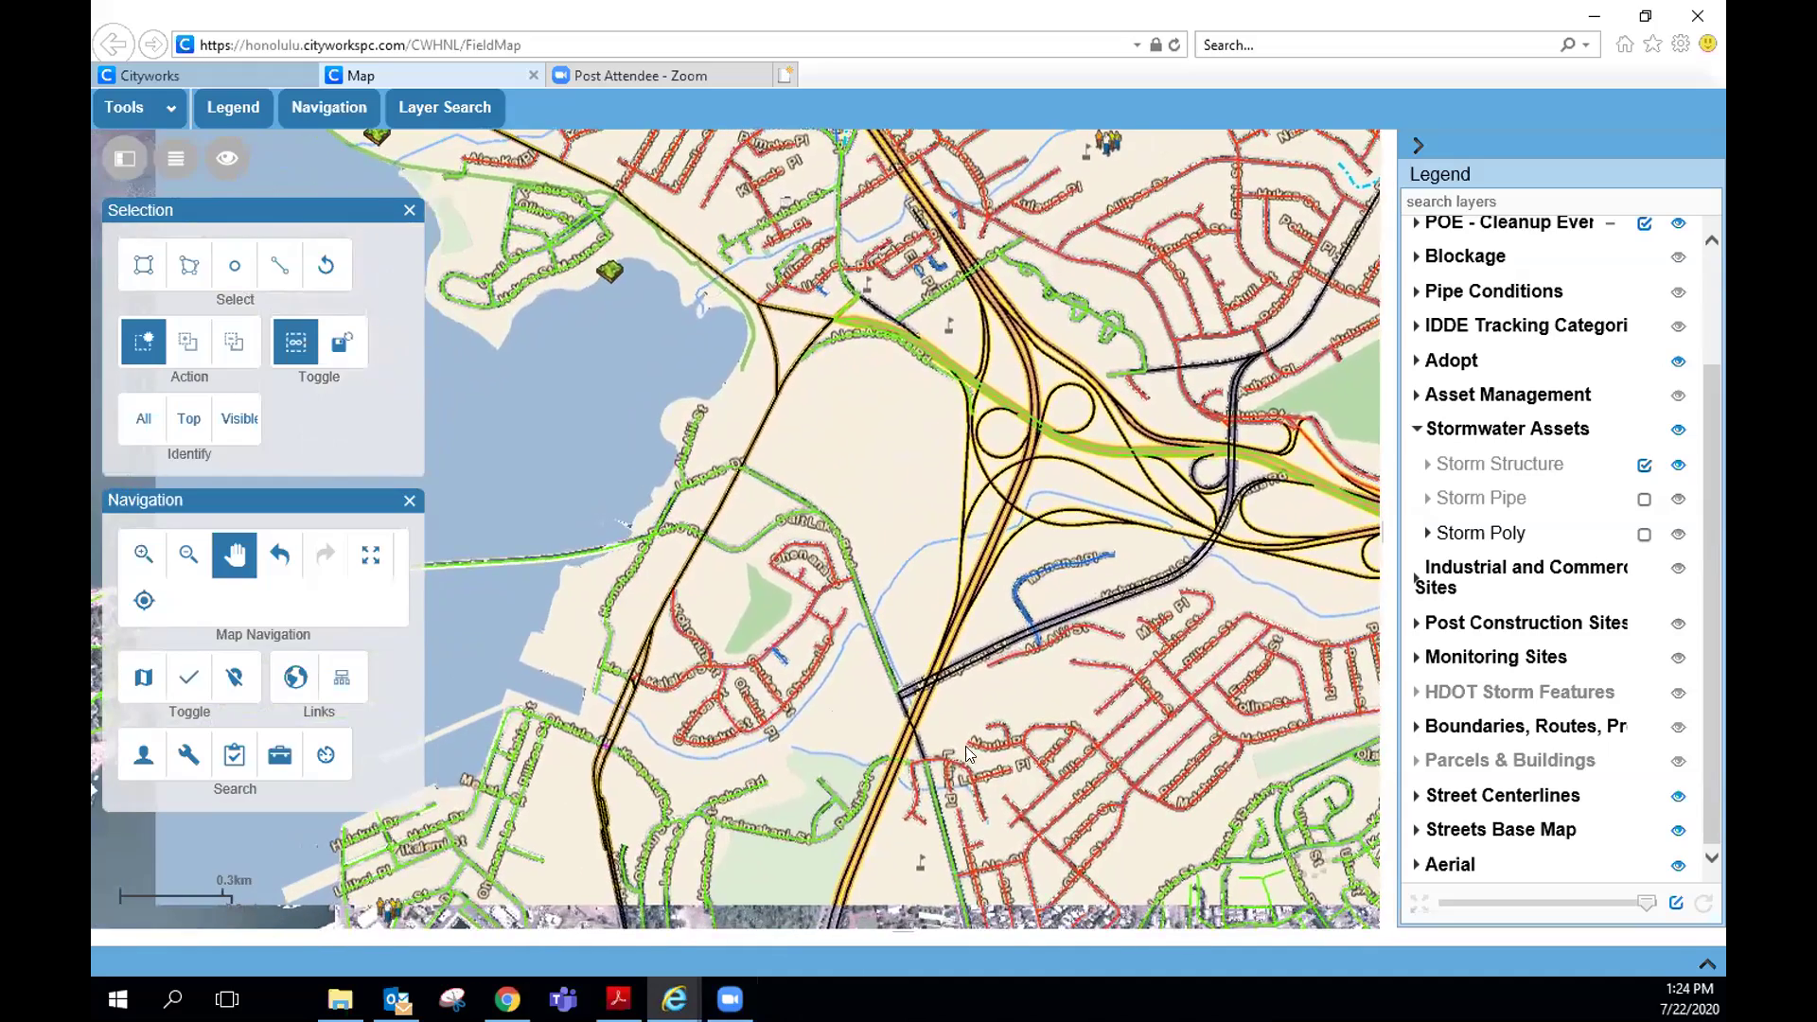
pyautogui.moveTo(988, 740); pyautogui.dragTo(986, 771)
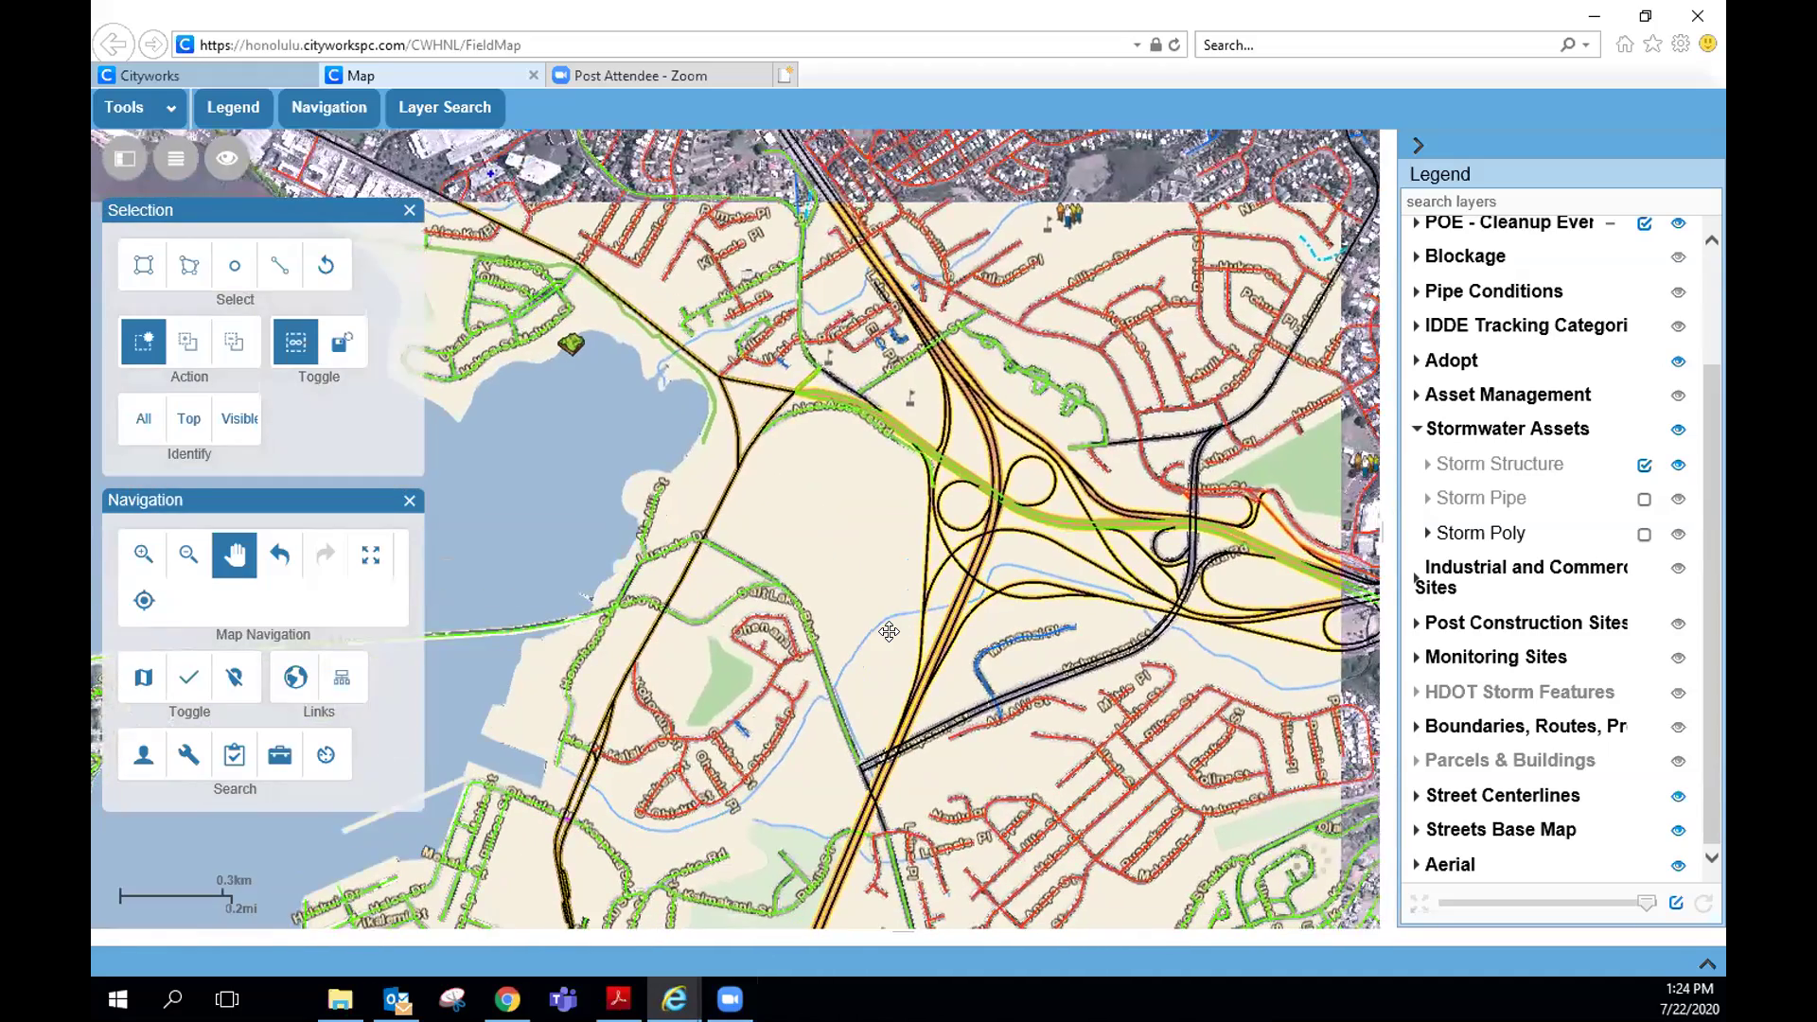
pyautogui.scroll(1, 877, 631)
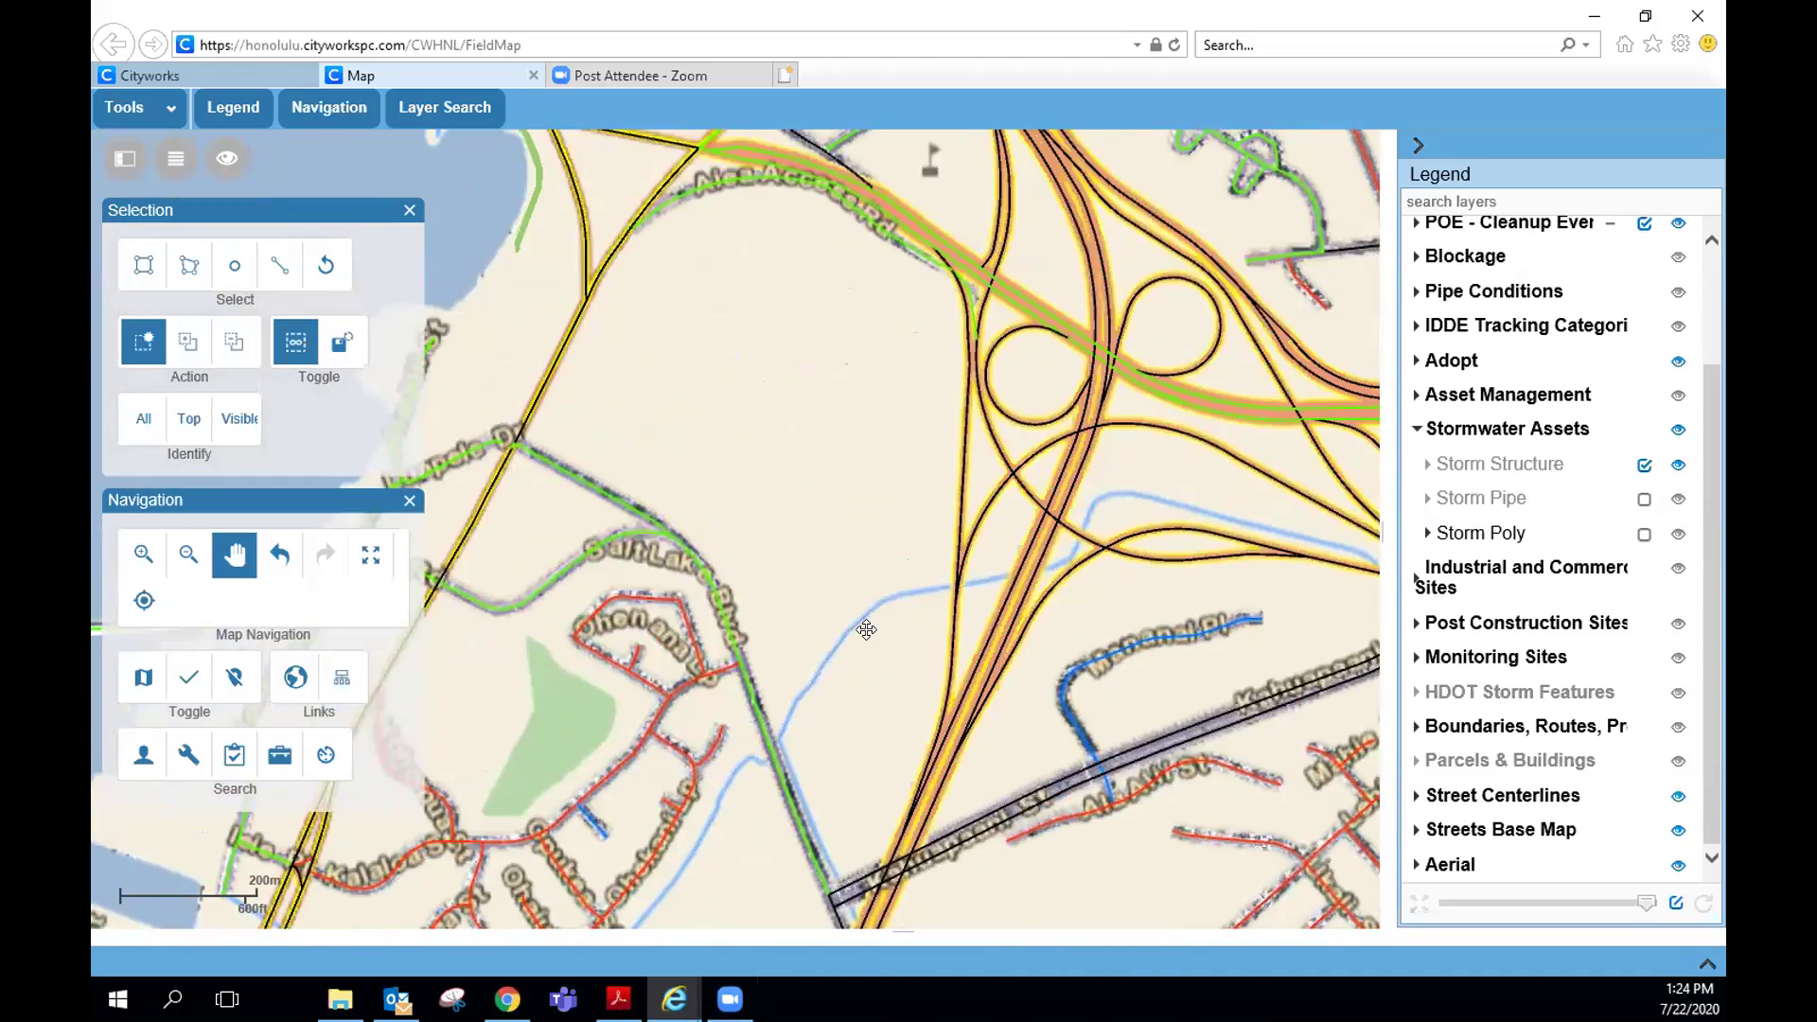
pyautogui.moveTo(833, 591); pyautogui.dragTo(855, 674)
pyautogui.scroll(1, 879, 628)
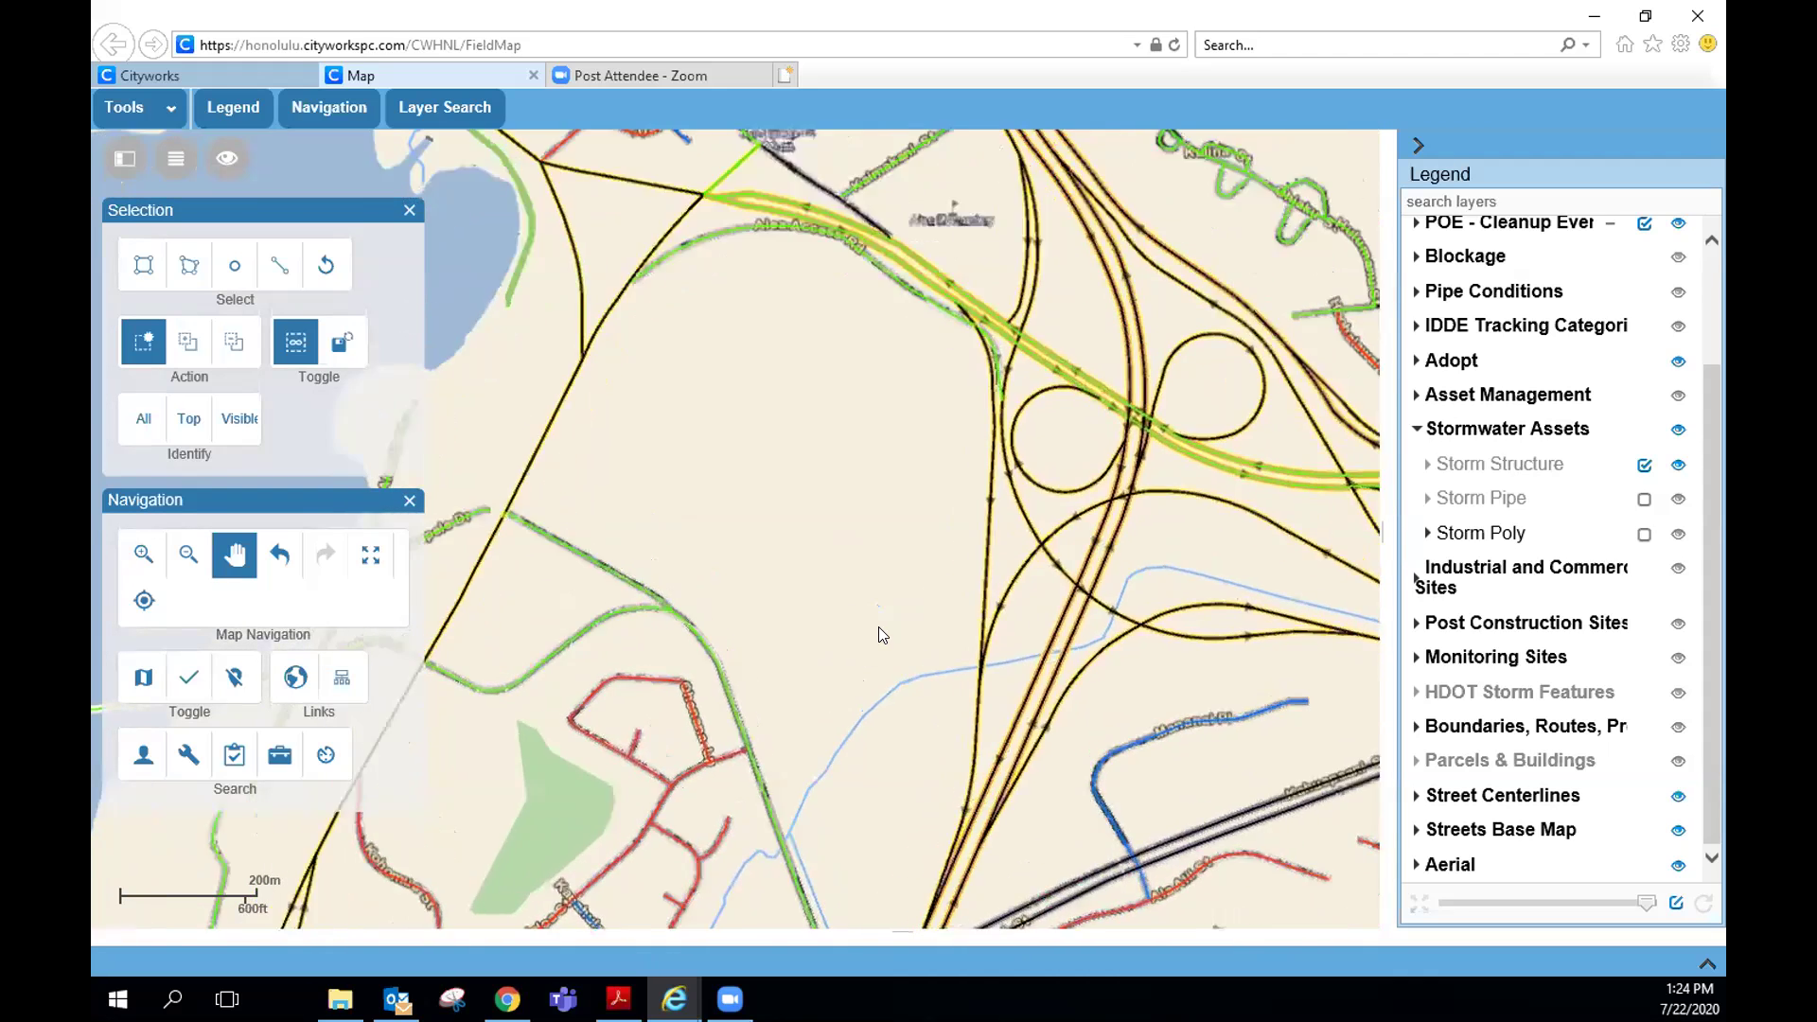
pyautogui.scroll(-1, 882, 727)
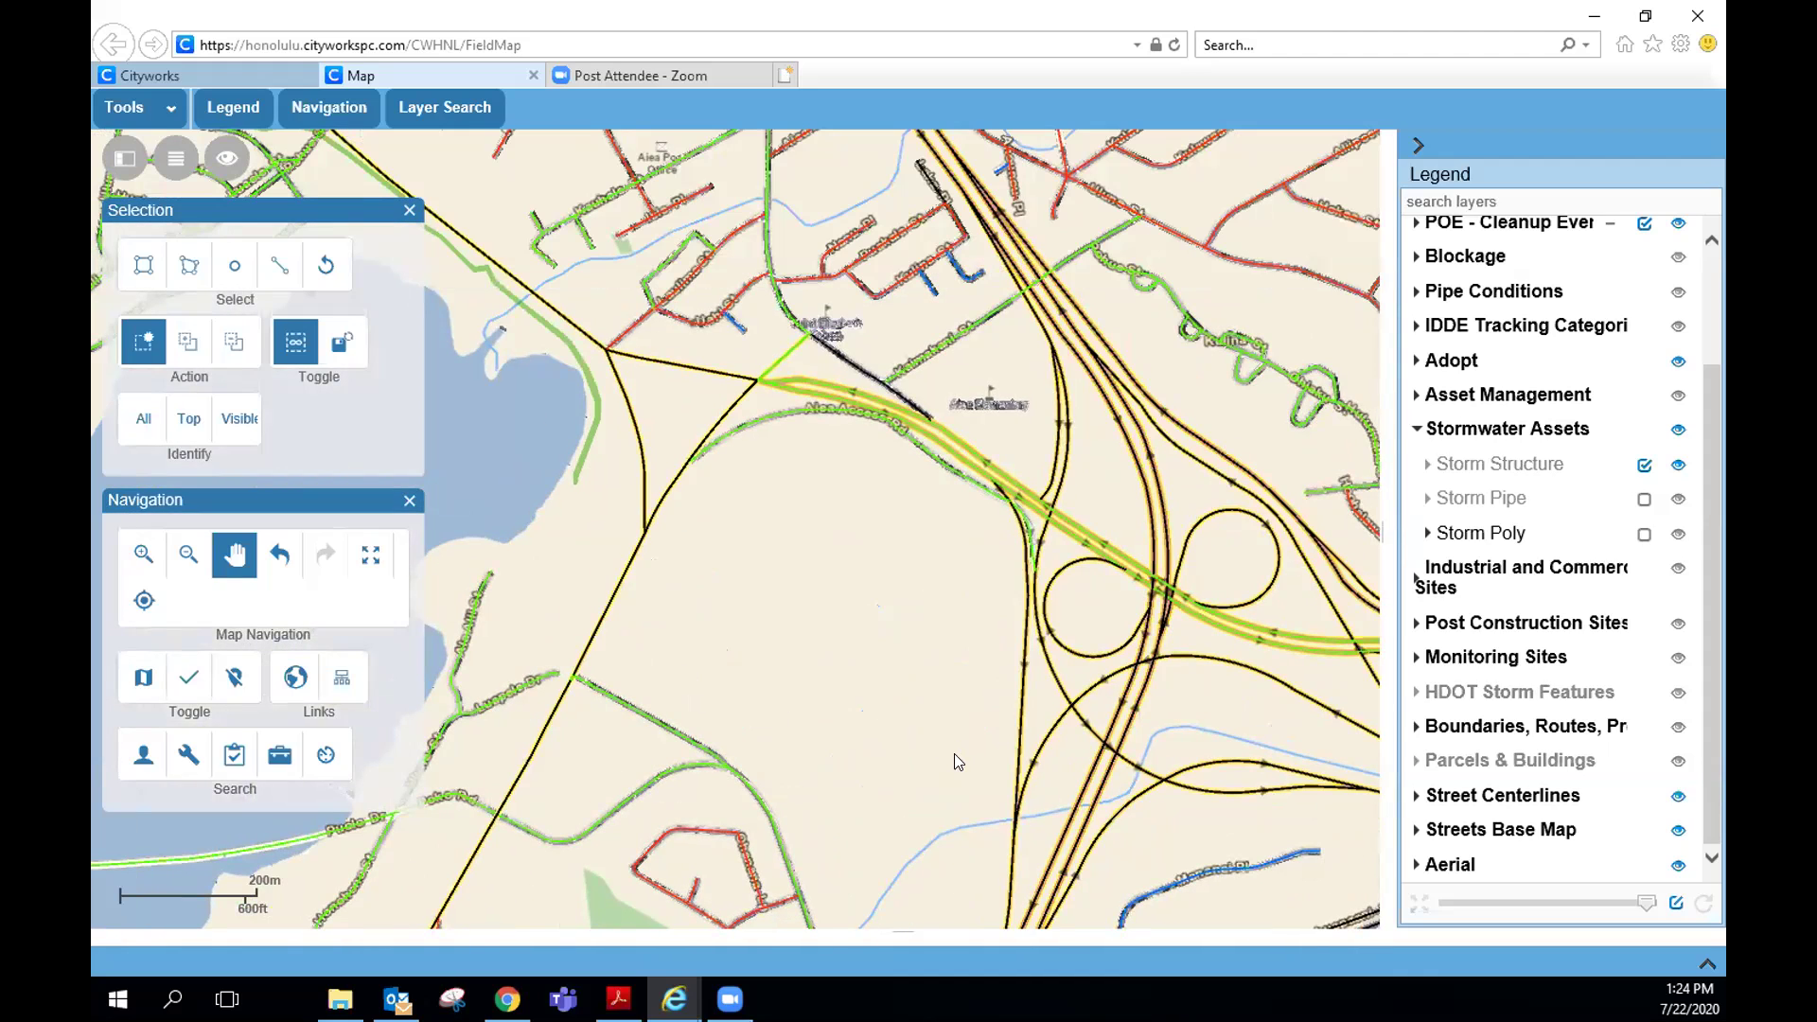
pyautogui.scroll(-1, 918, 742)
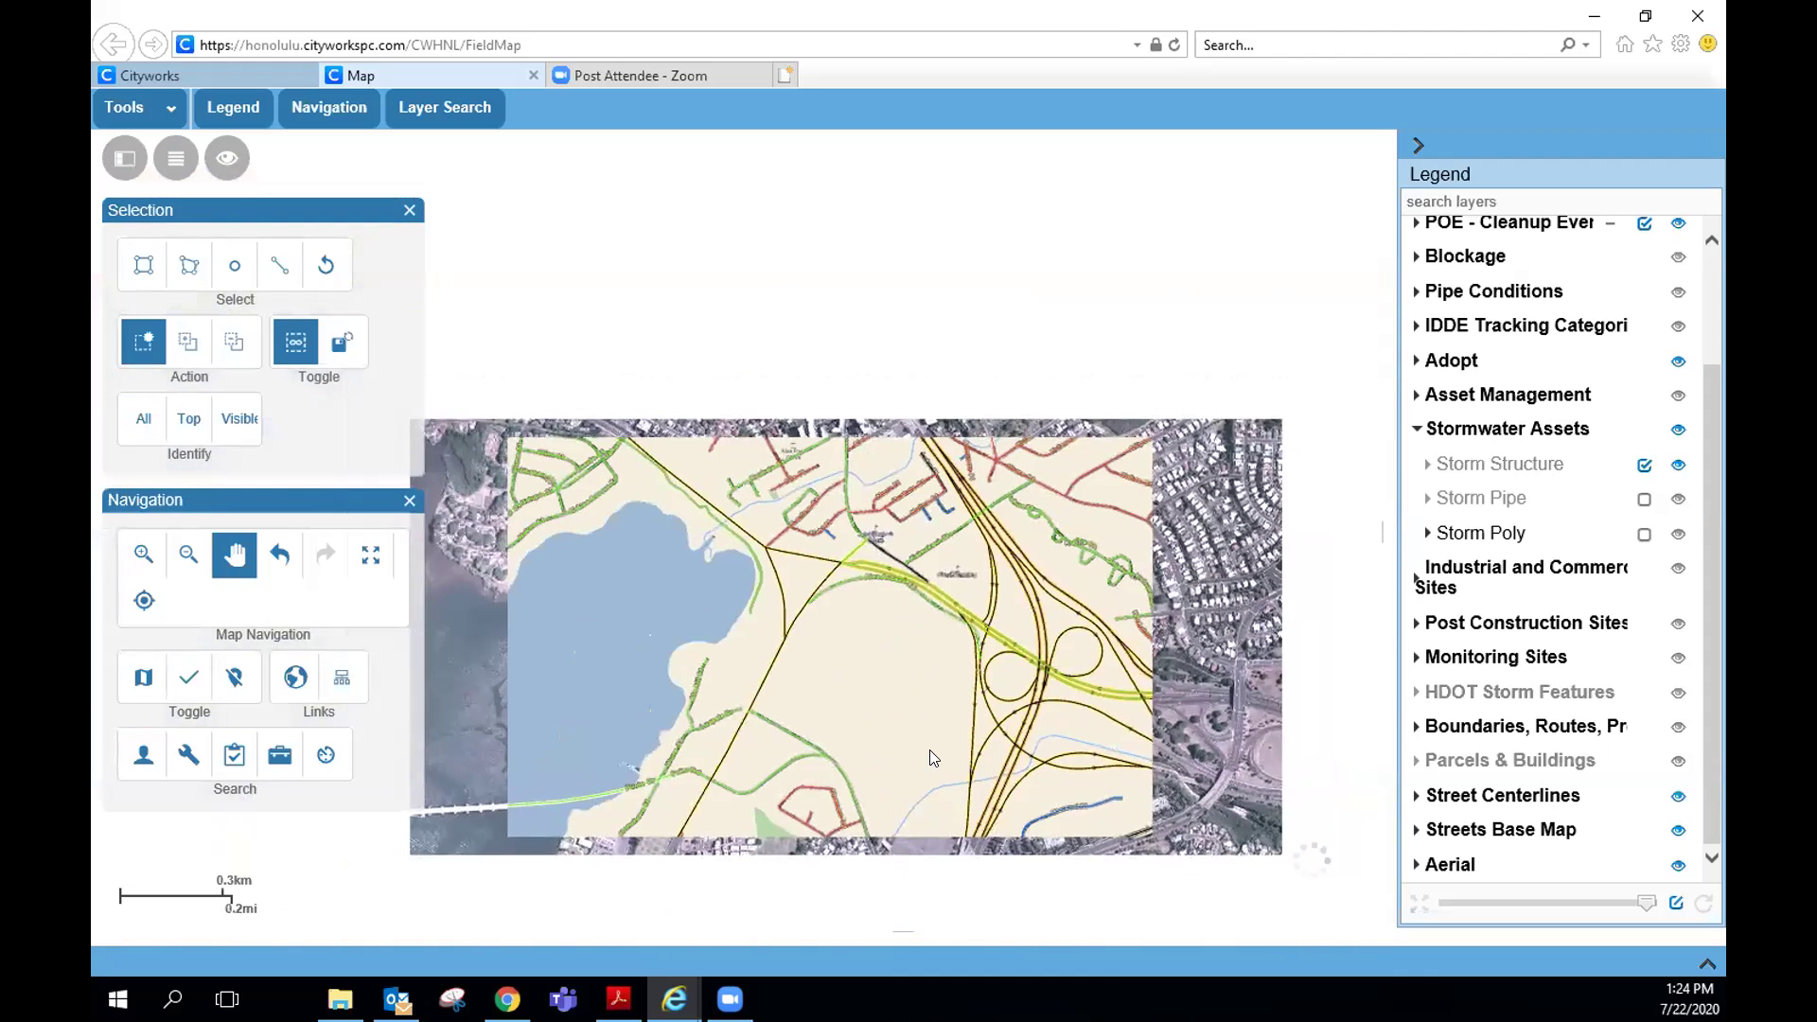
pyautogui.scroll(-1, 954, 774)
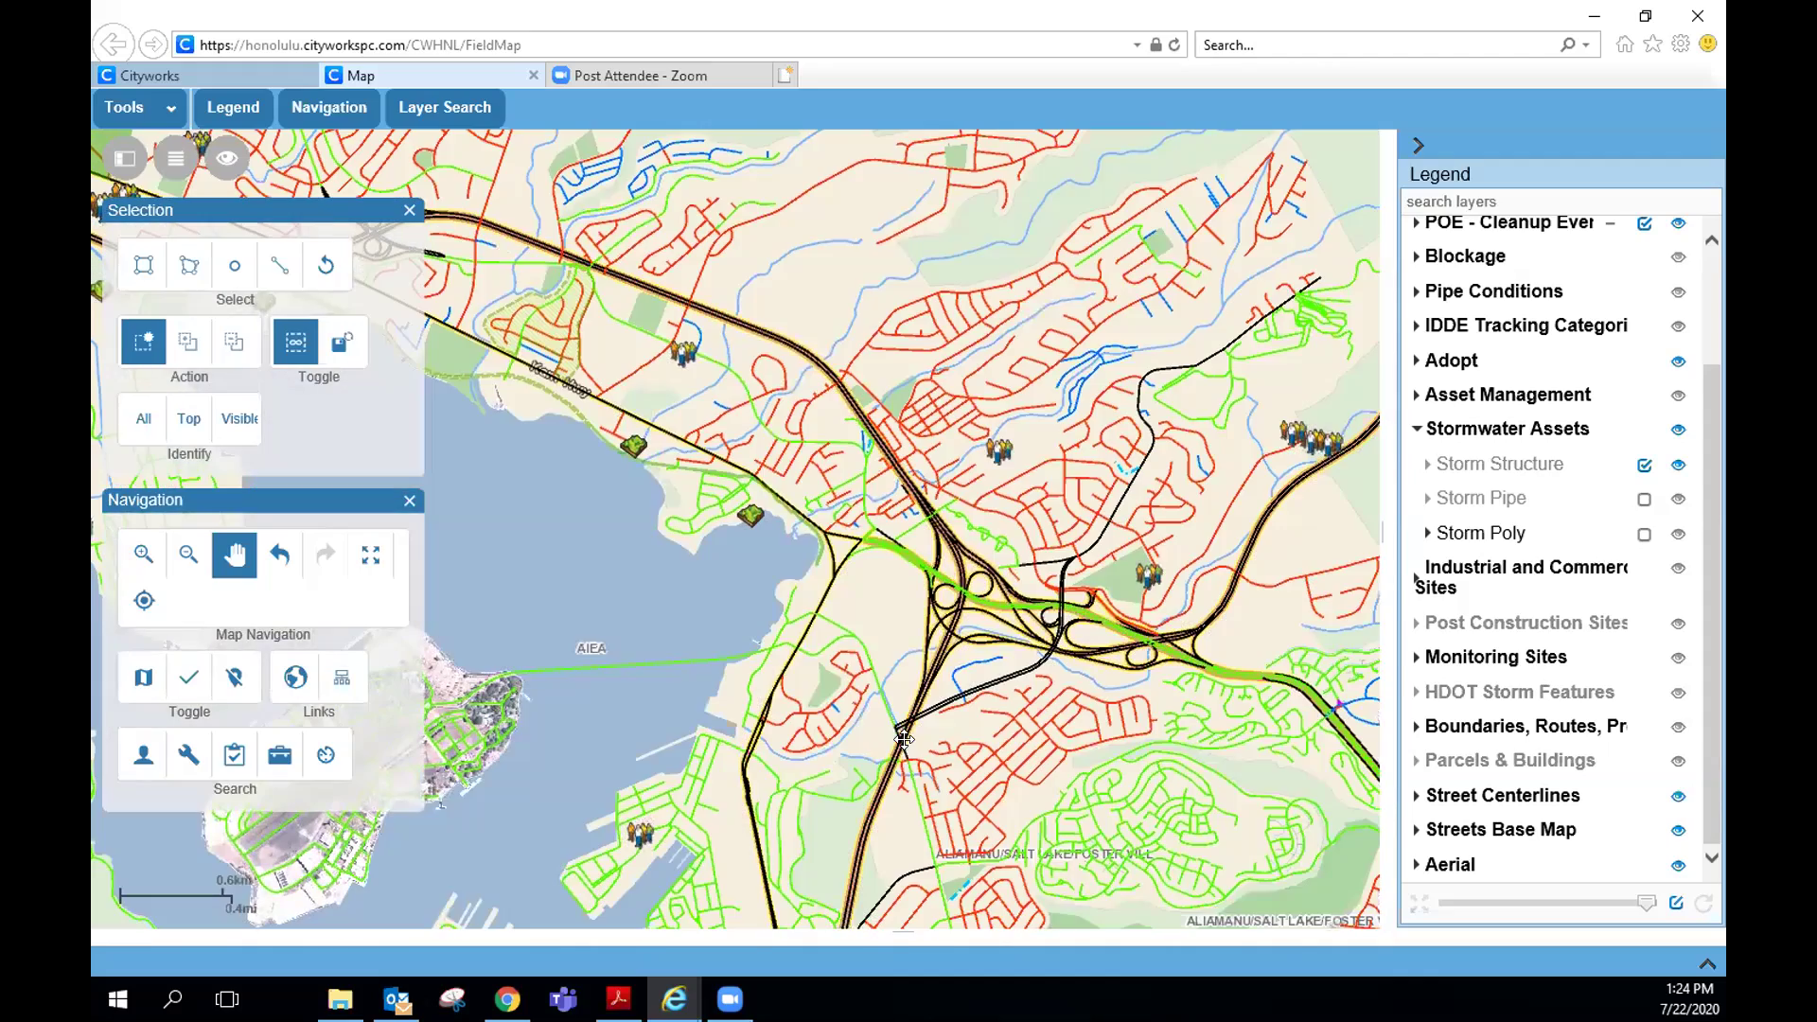
pyautogui.scroll(1, 852, 629)
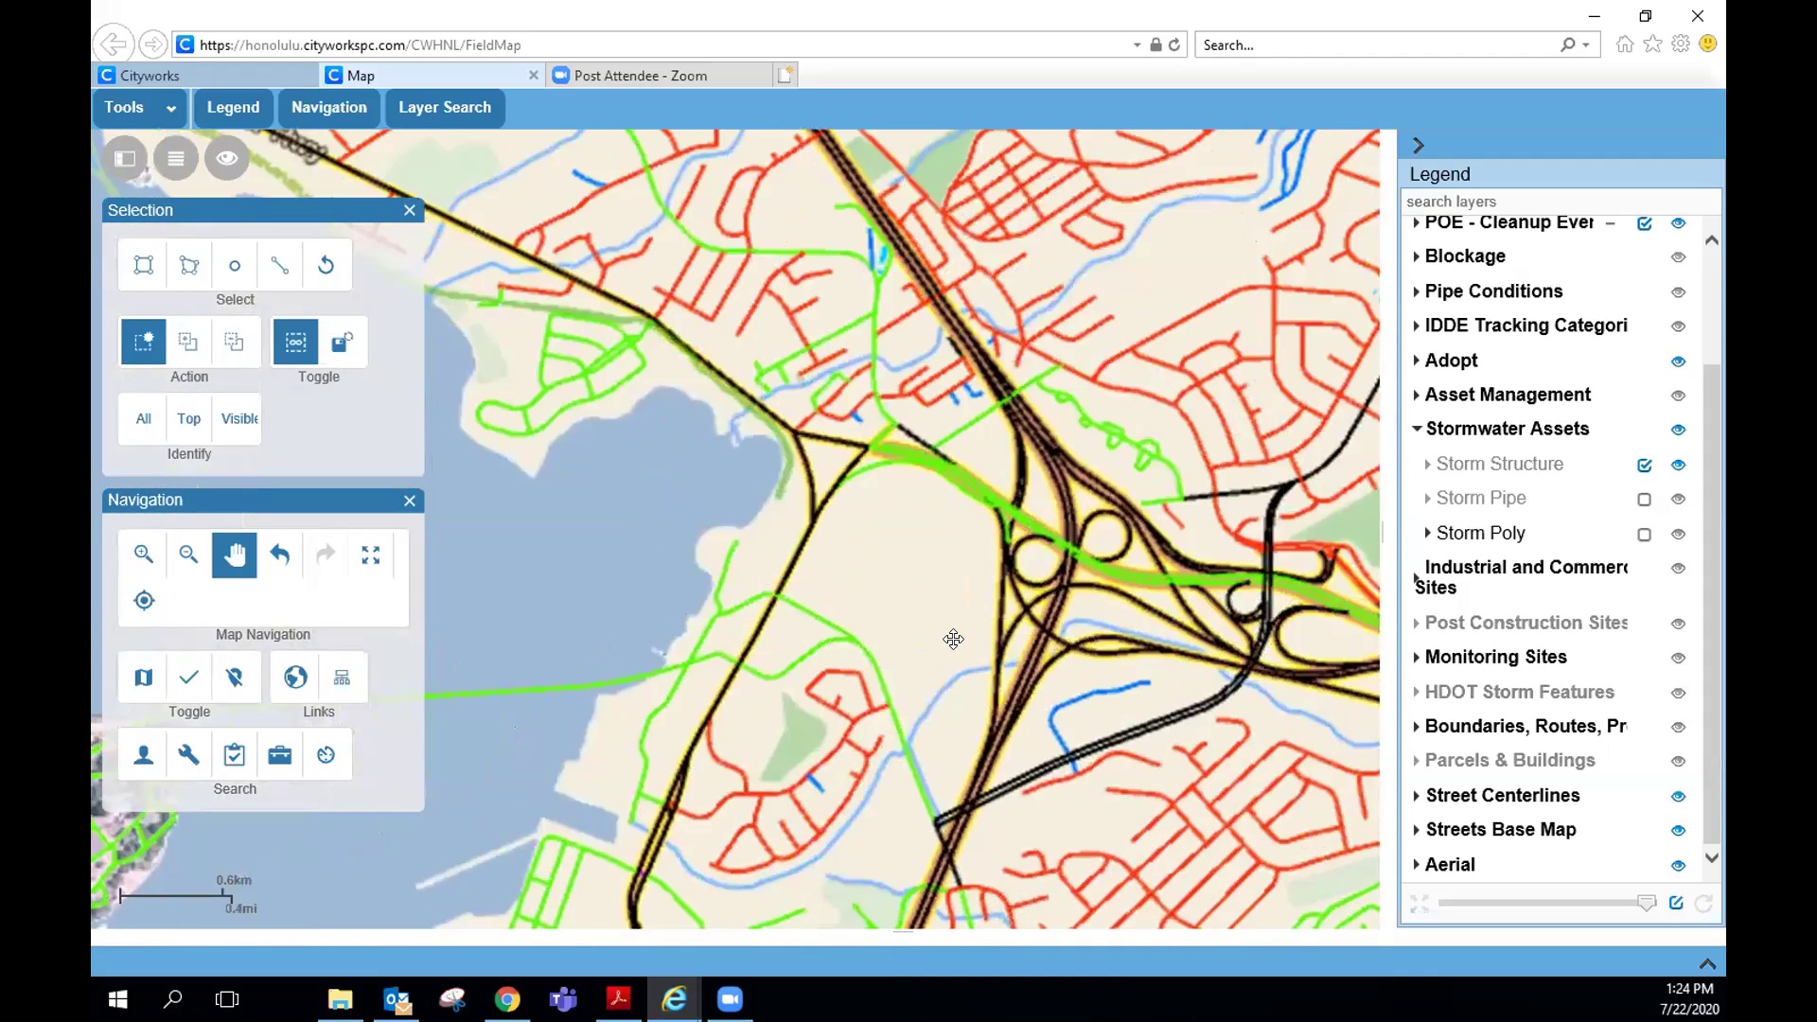
pyautogui.scroll(2, 953, 639)
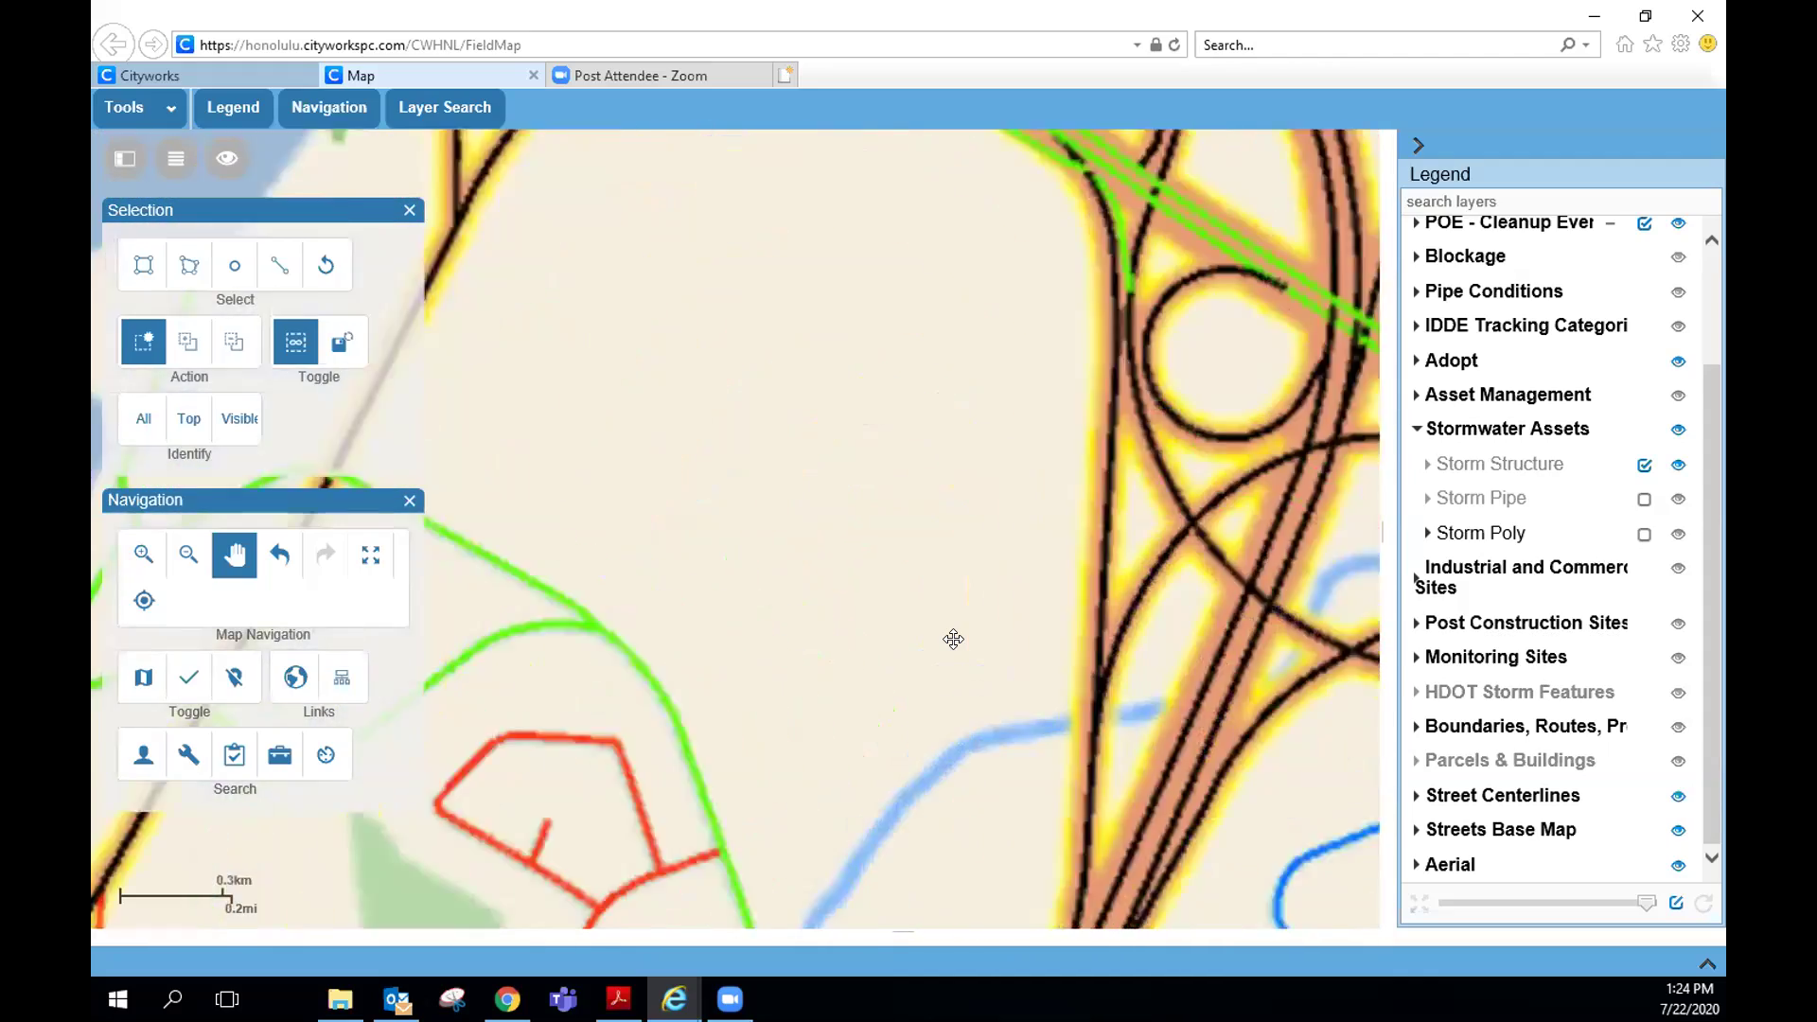
pyautogui.moveTo(1013, 771); pyautogui.dragTo(1015, 853)
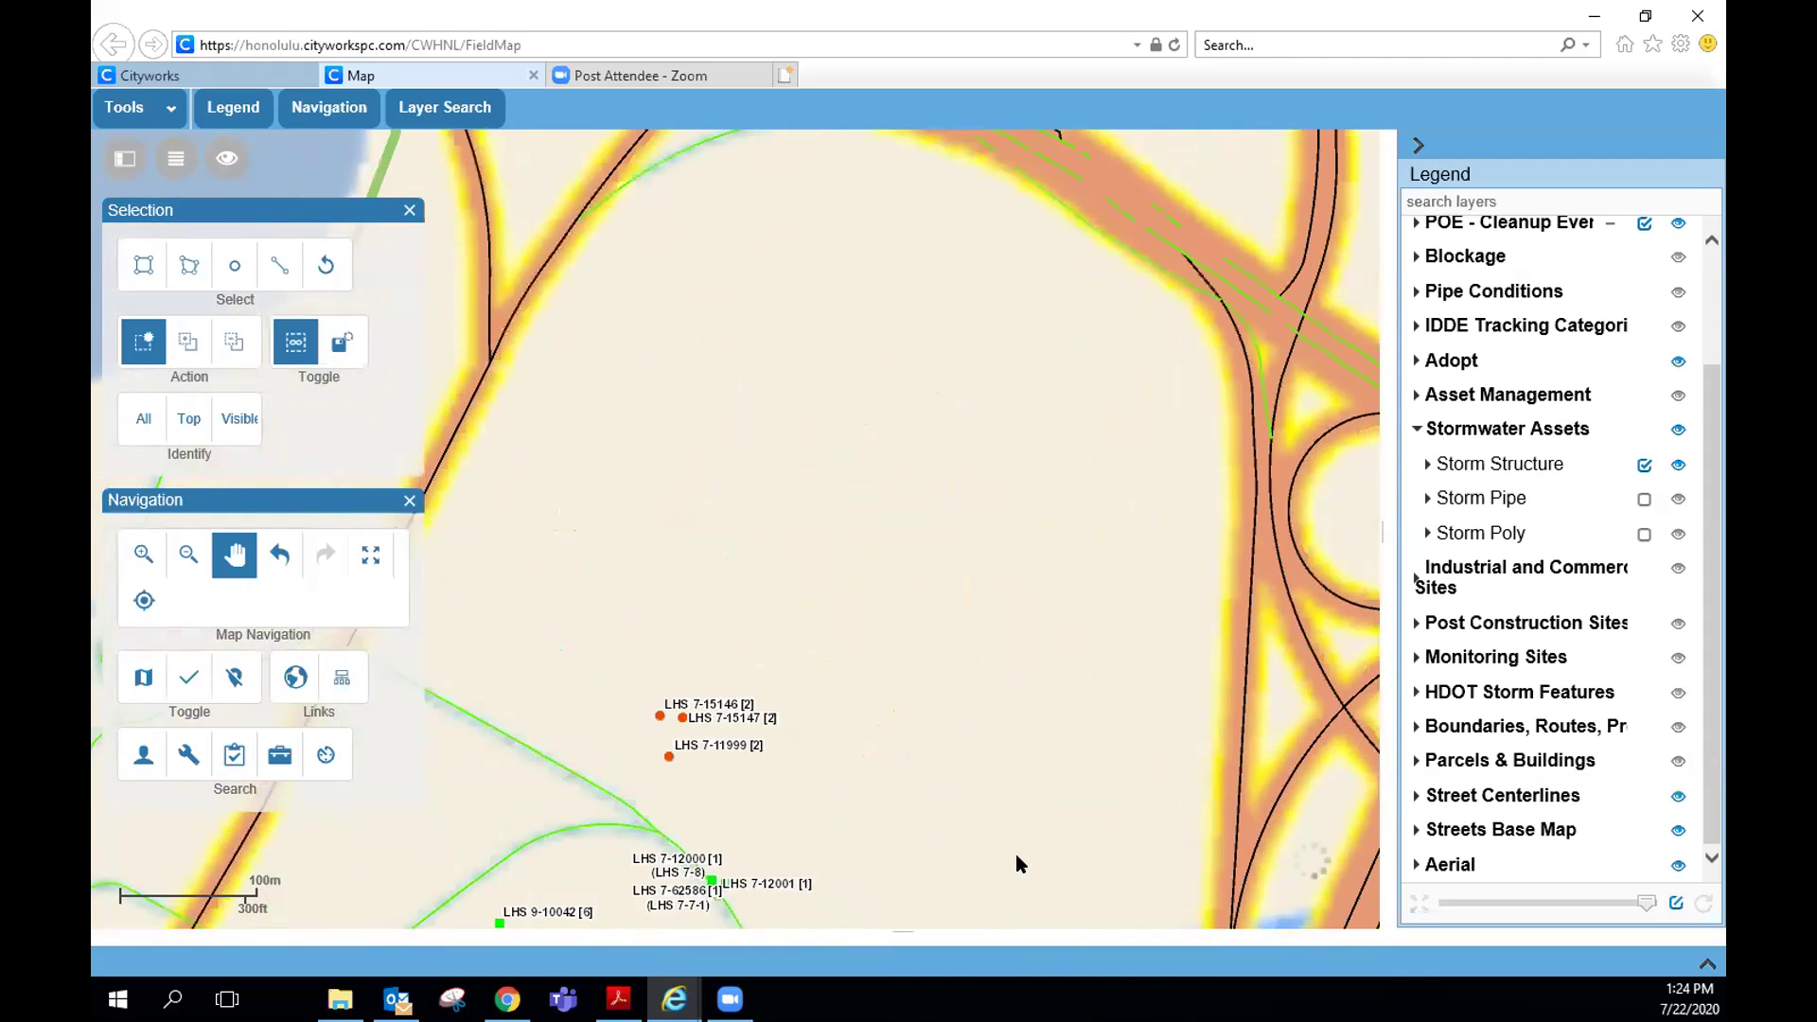
# - Pan to the Aiea bay's northern shore and zoom in on the clean-up event marker
pyautogui.scroll(-2, 948, 788)
pyautogui.scroll(2, 929, 766)
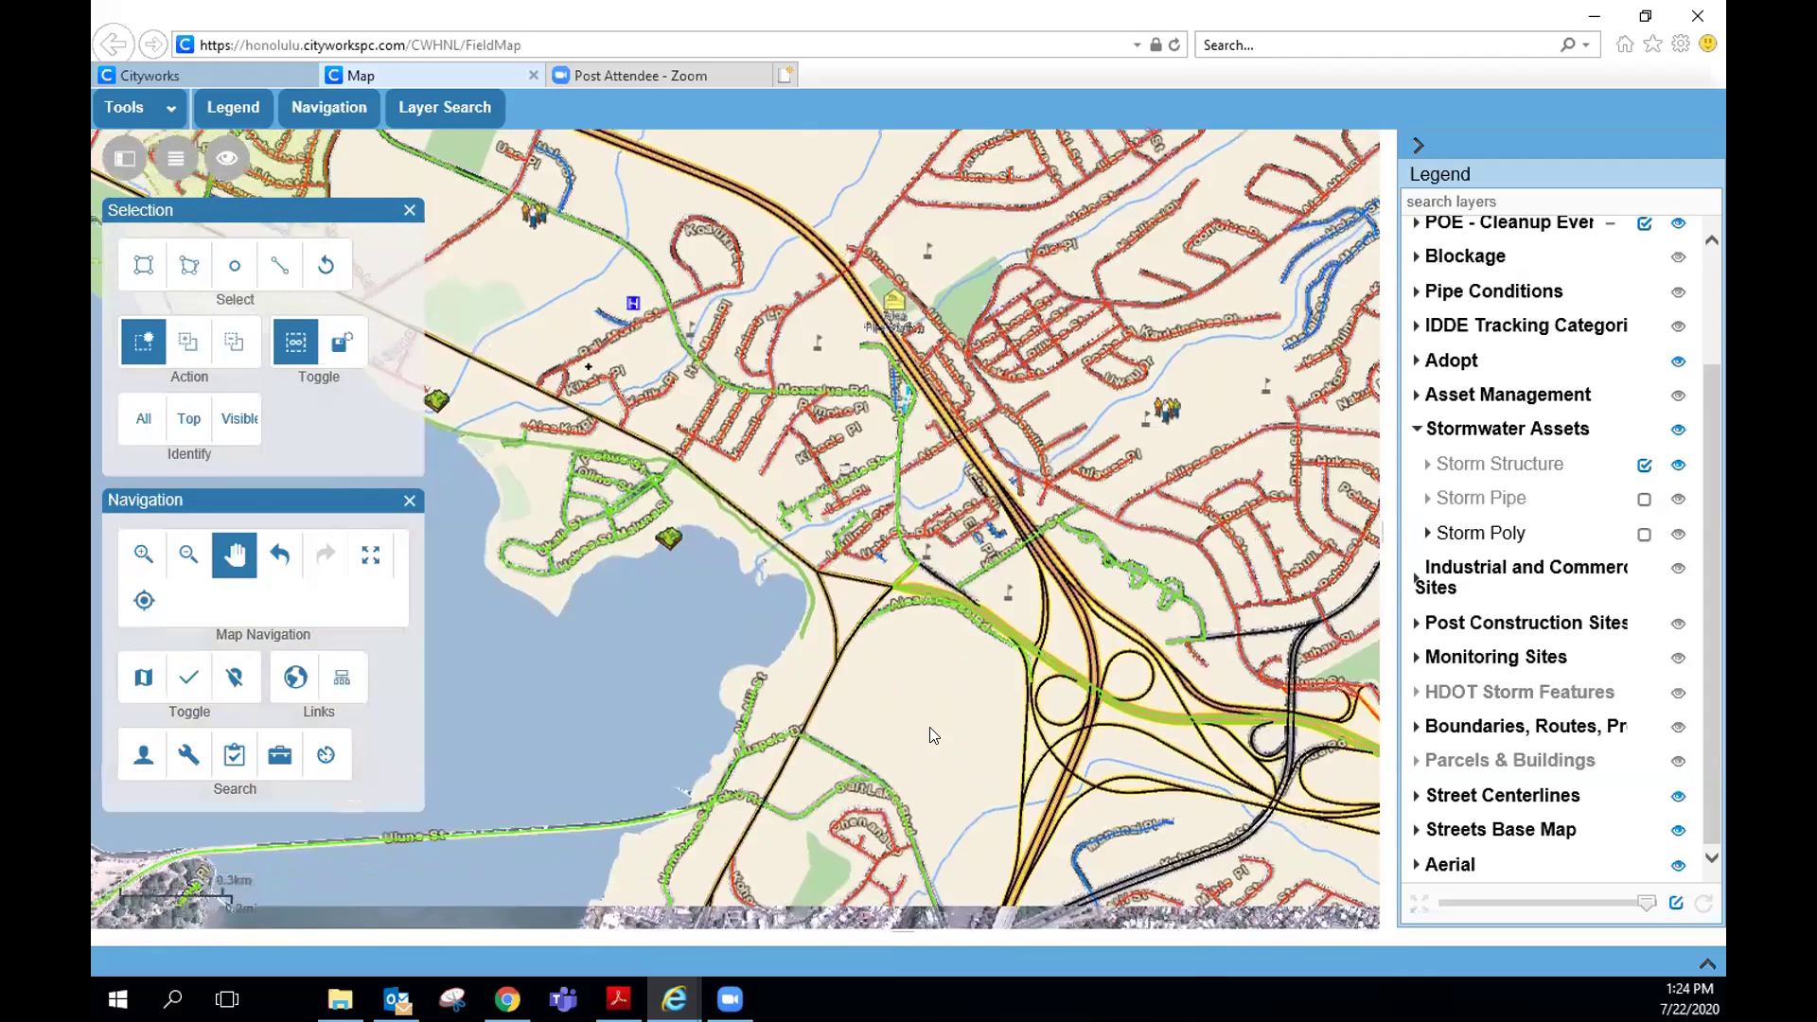
pyautogui.scroll(2, 835, 768)
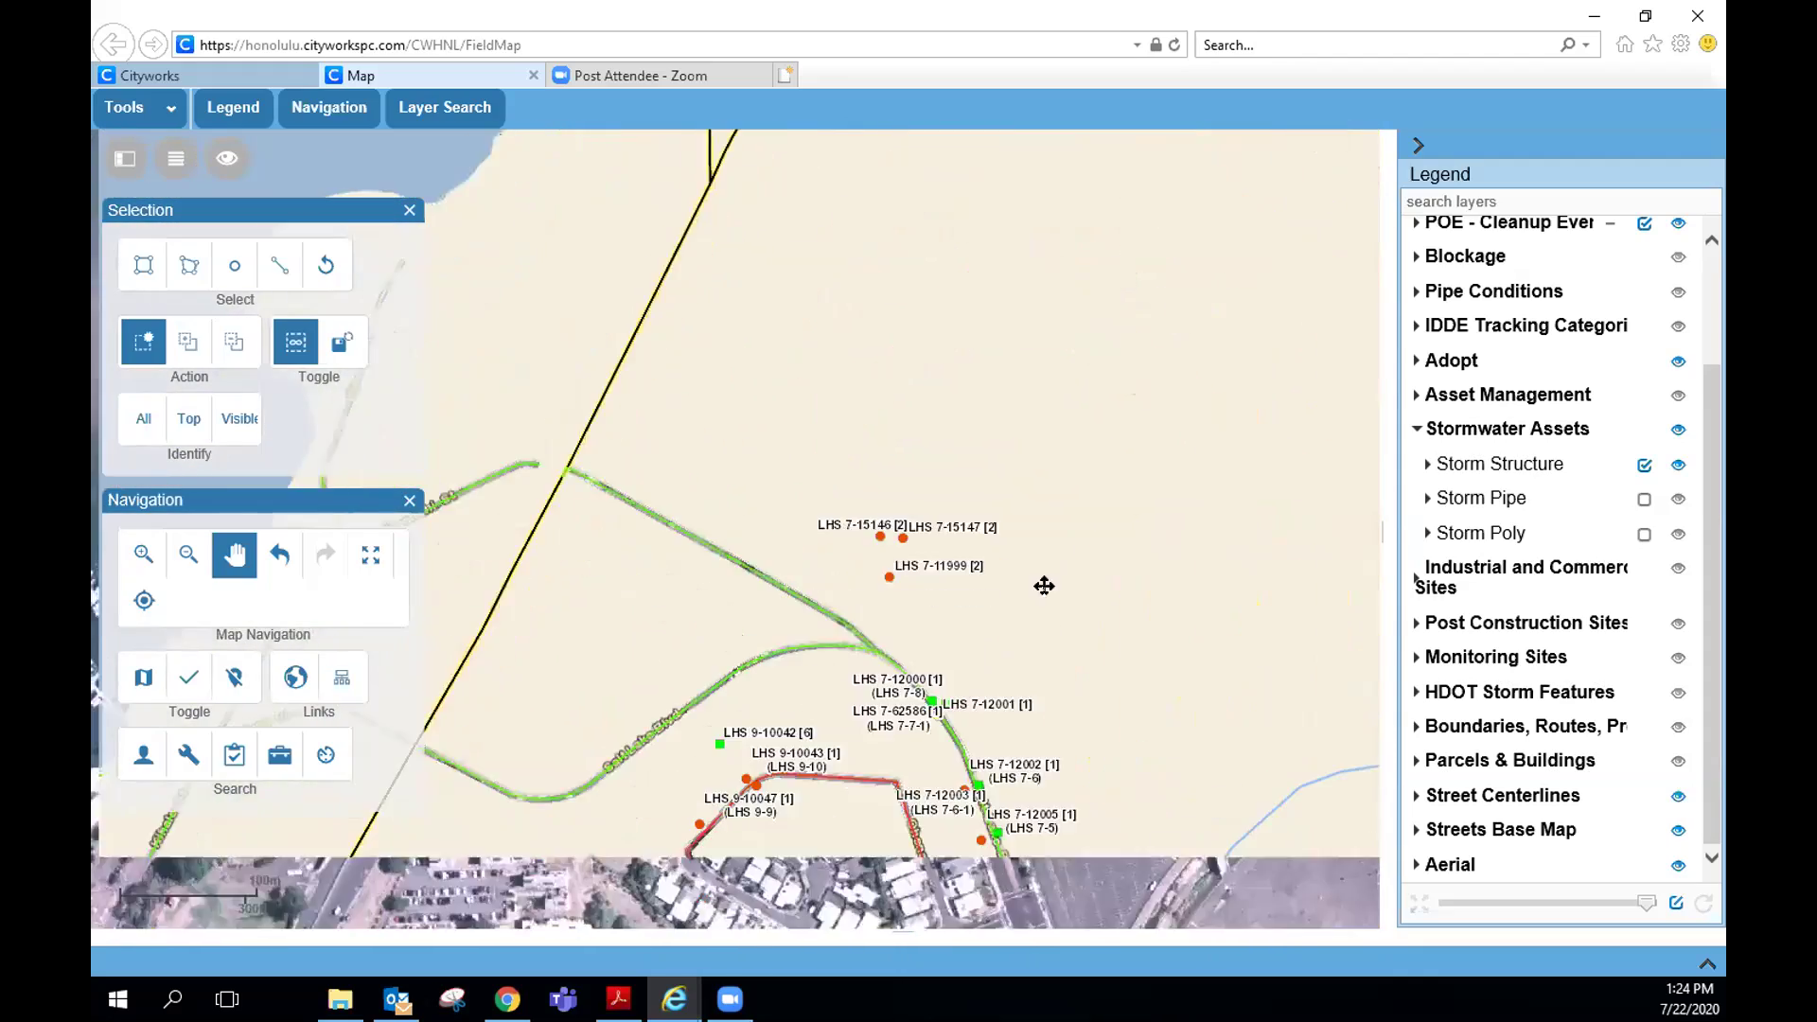
pyautogui.scroll(2, 1034, 743)
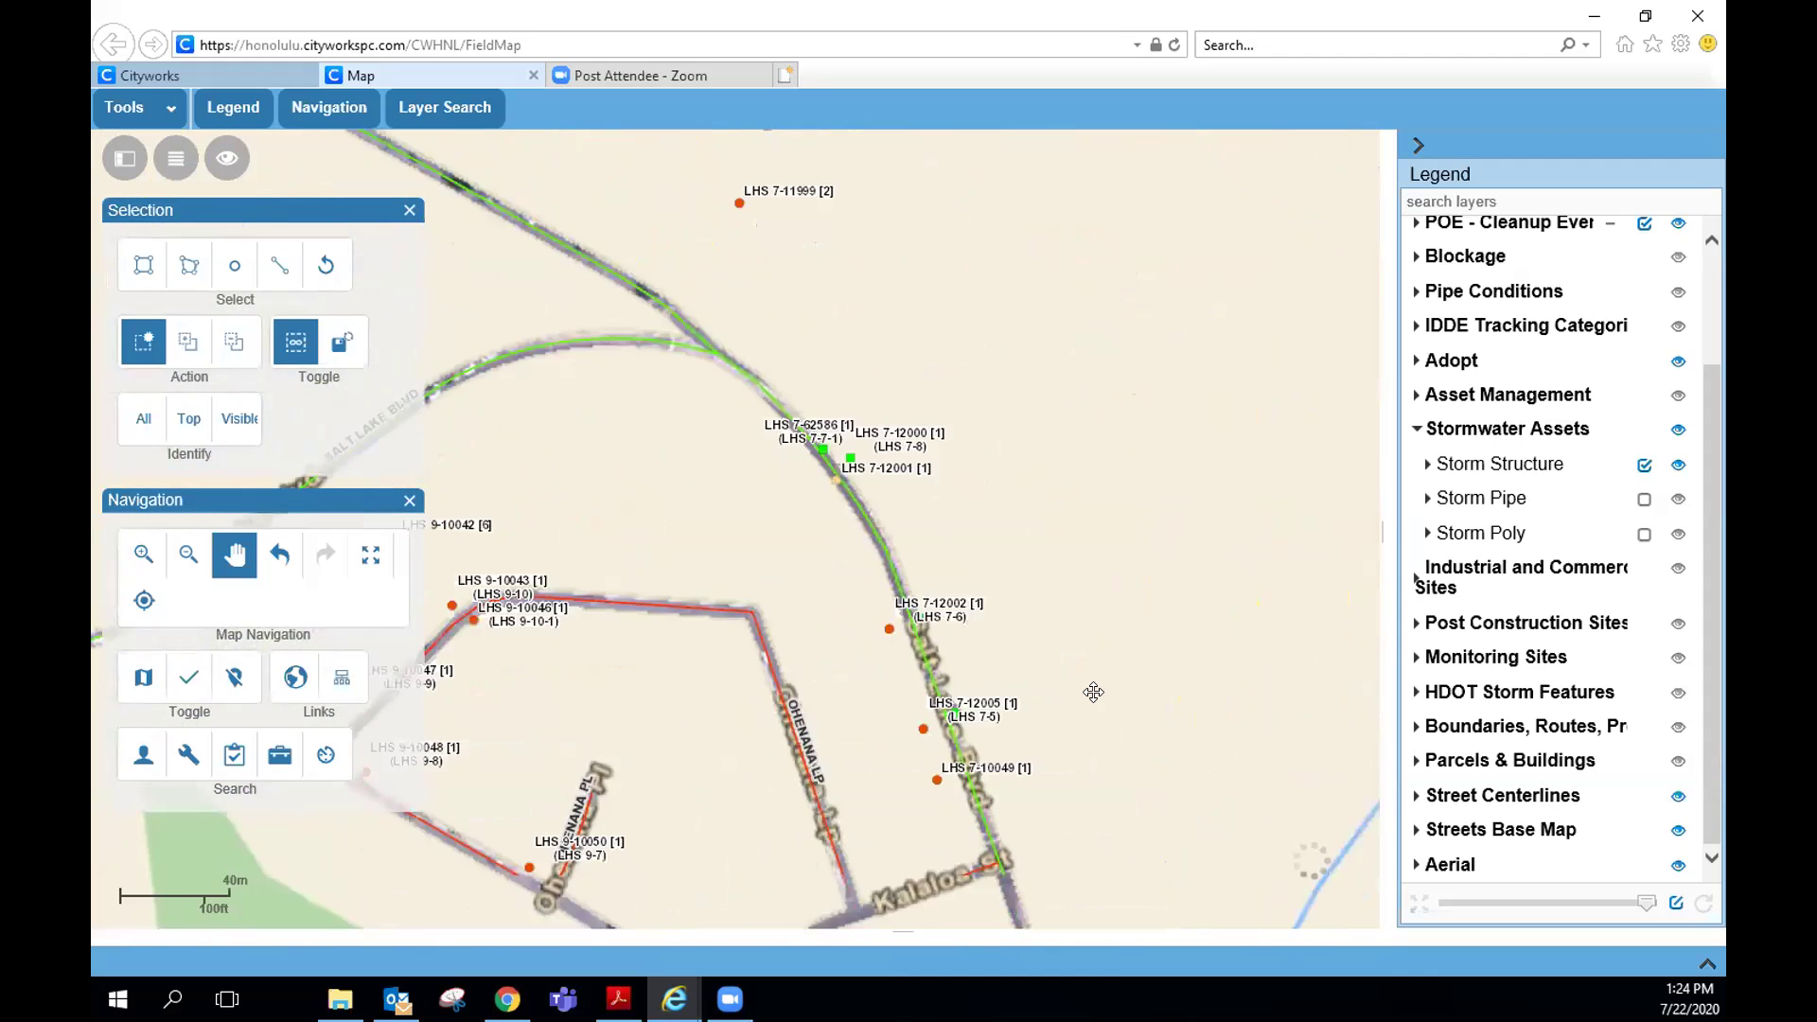
pyautogui.scroll(-1, 993, 597)
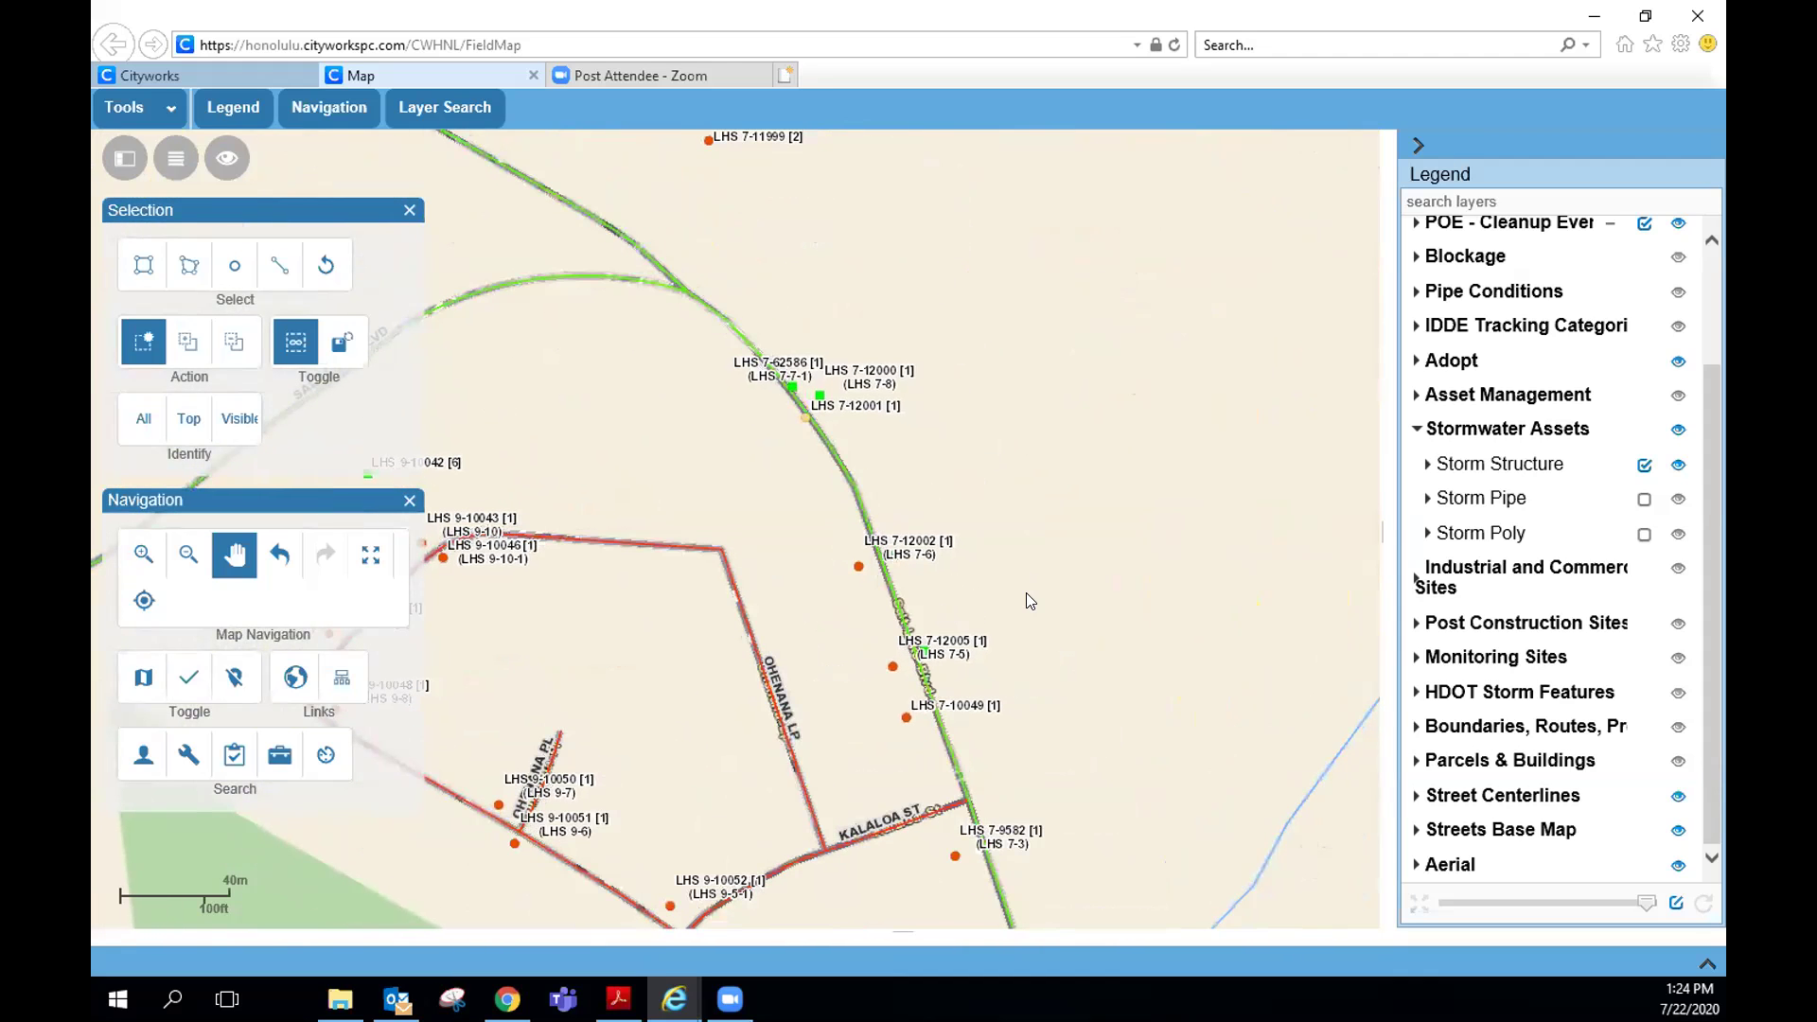
pyautogui.scroll(-1, 1026, 592)
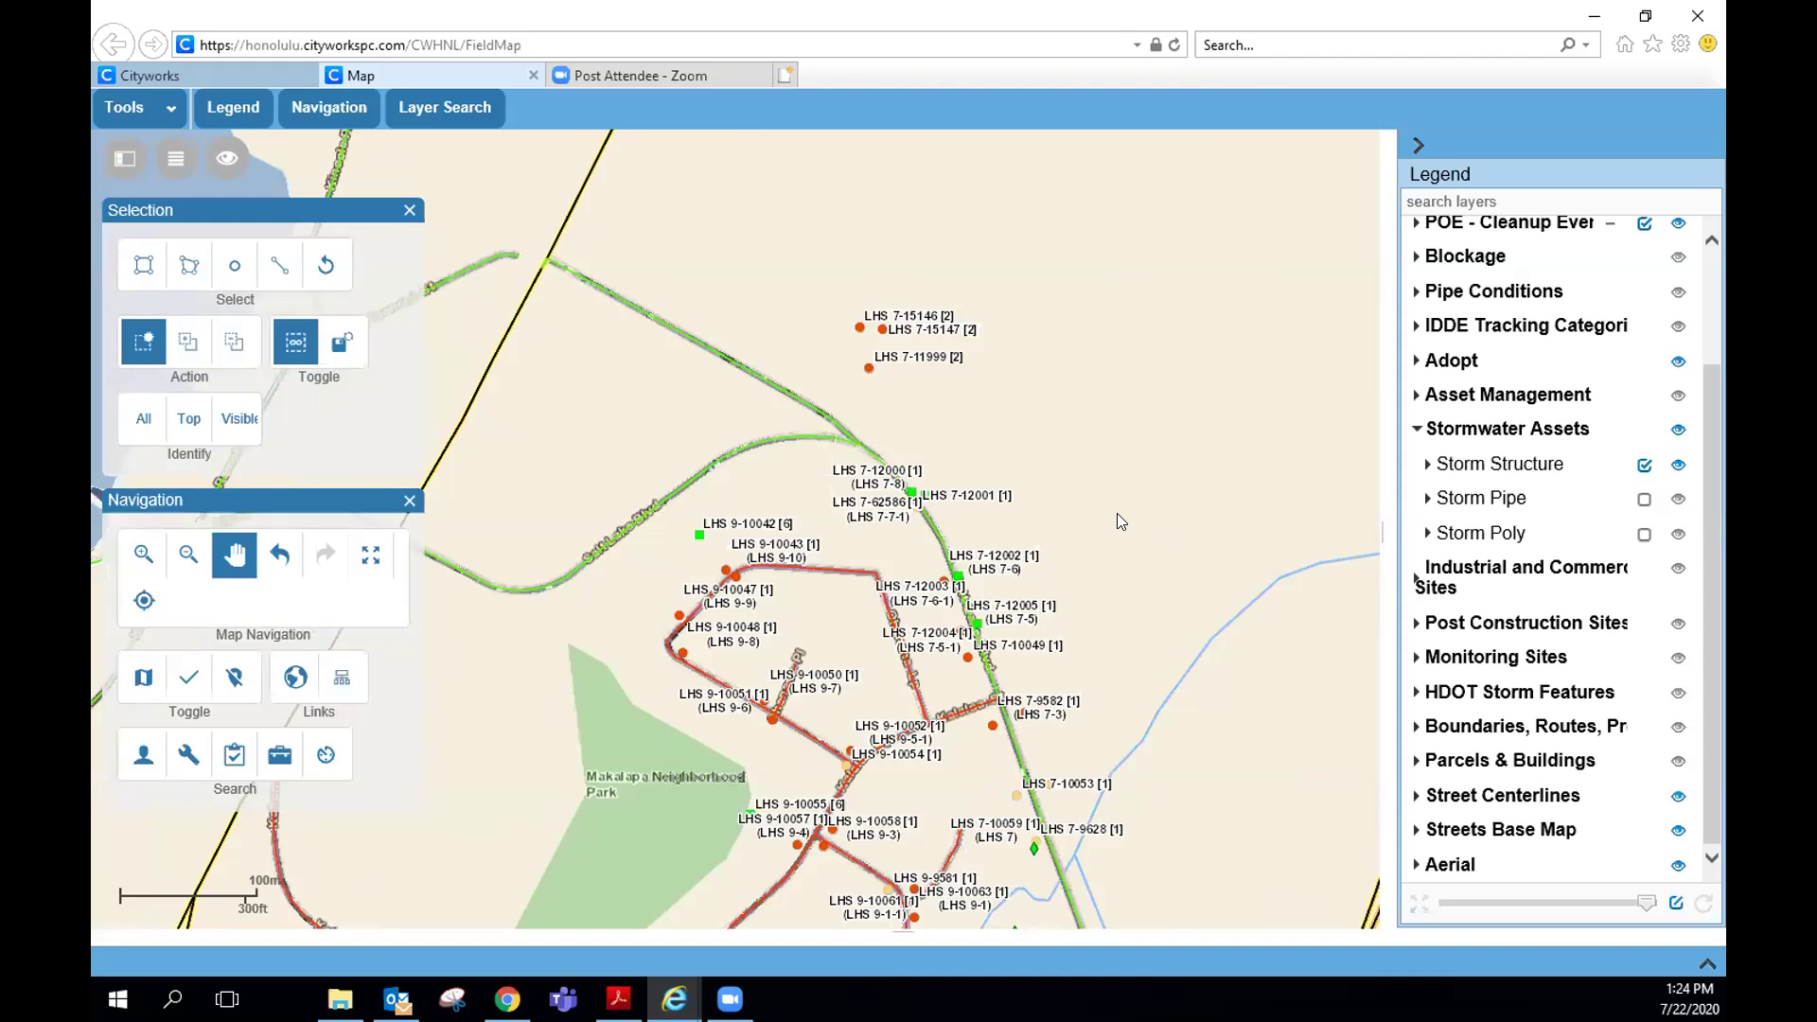
pyautogui.scroll(-1, 1115, 518)
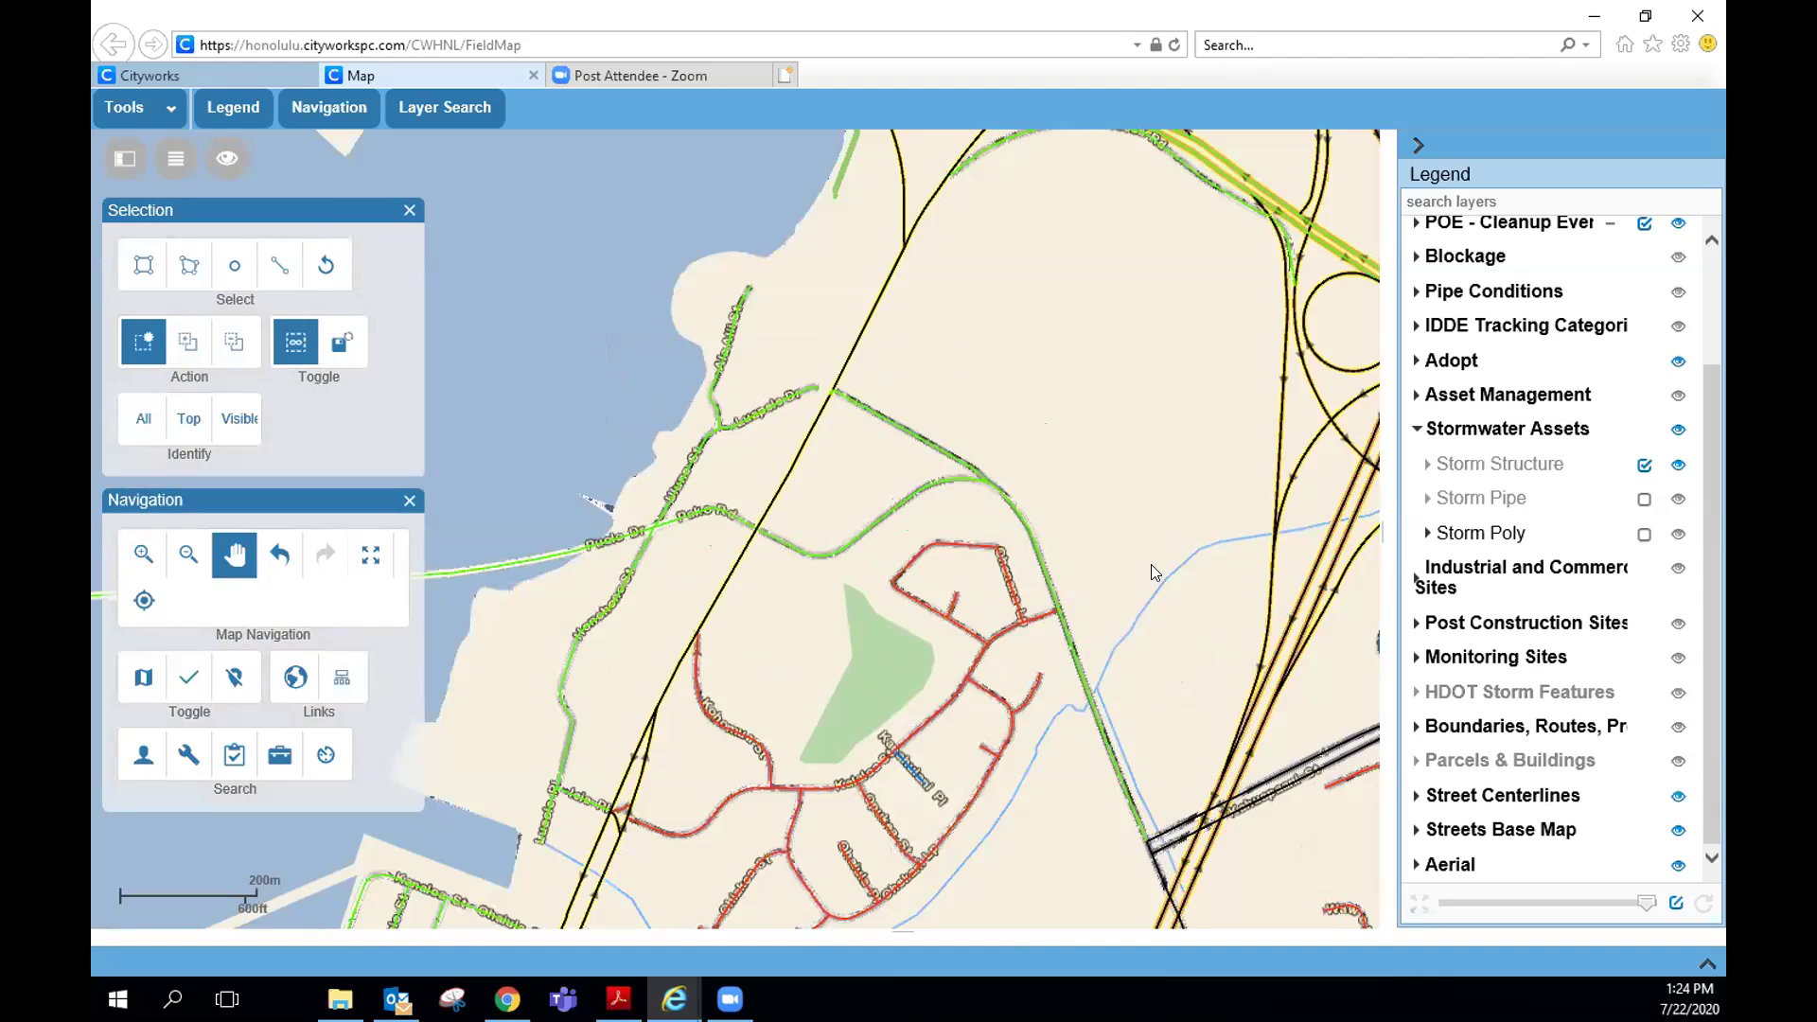
pyautogui.scroll(-1, 1121, 531)
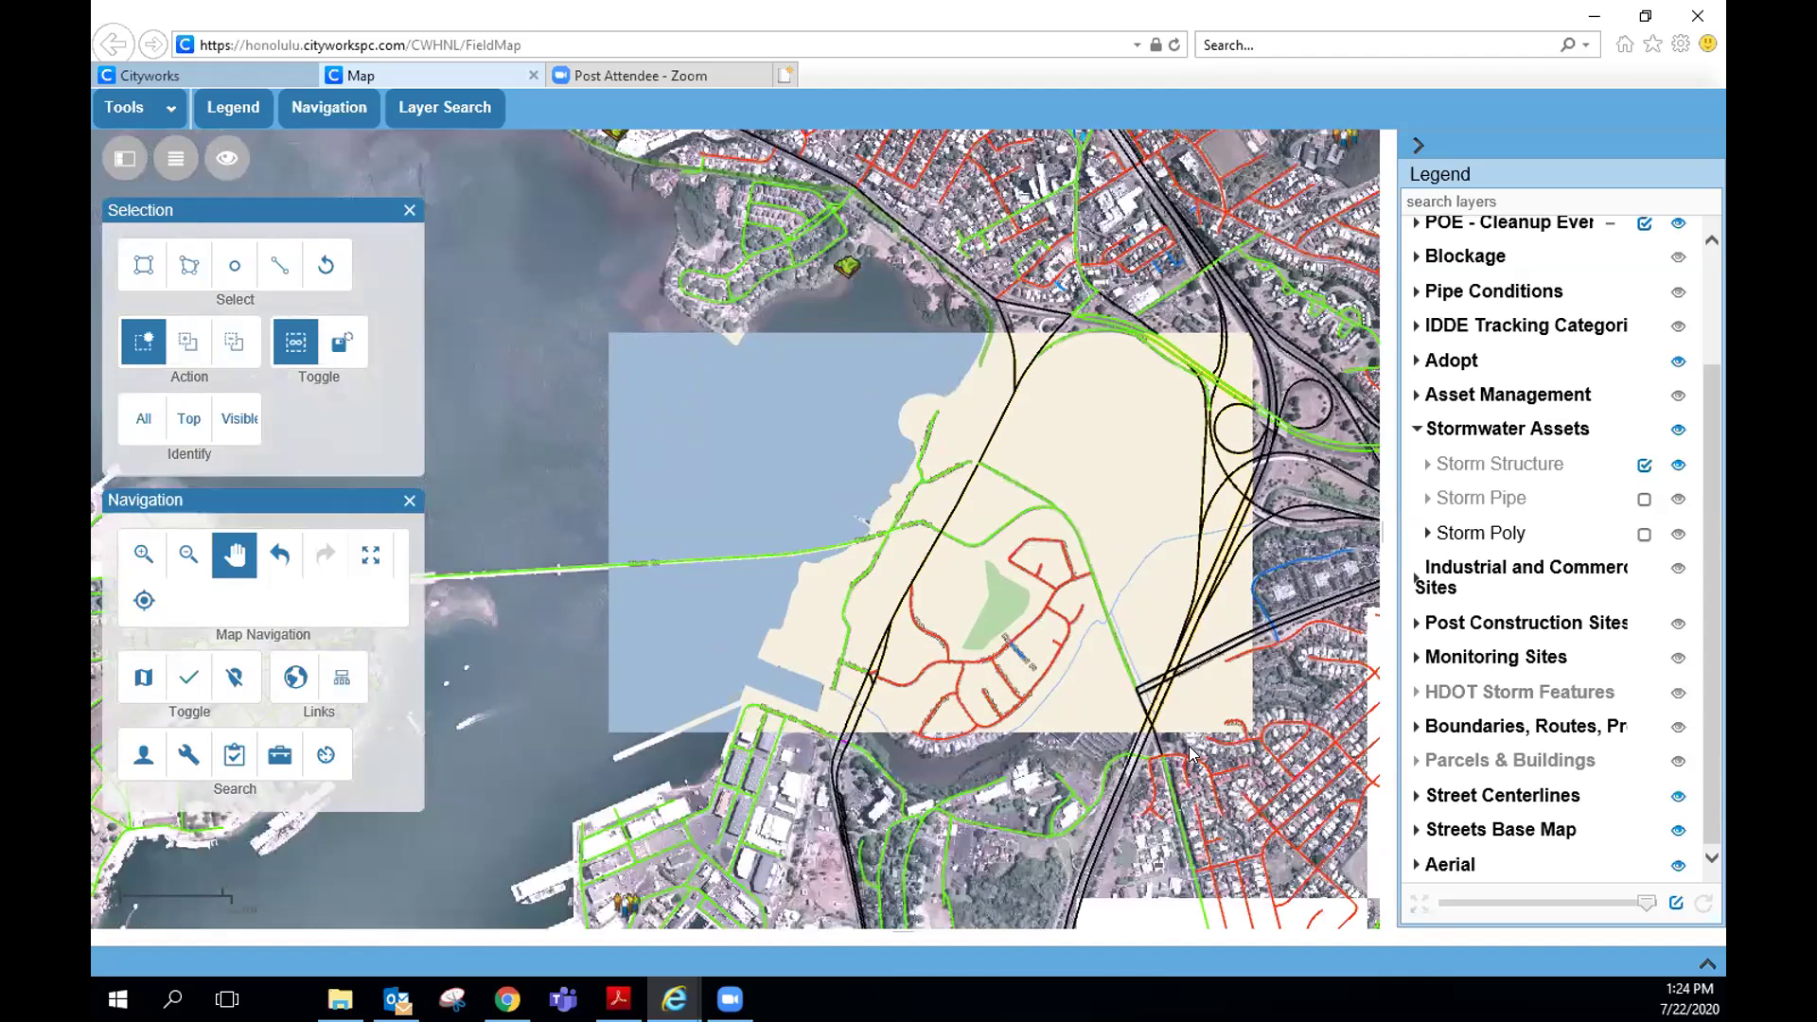
pyautogui.scroll(1, 935, 262)
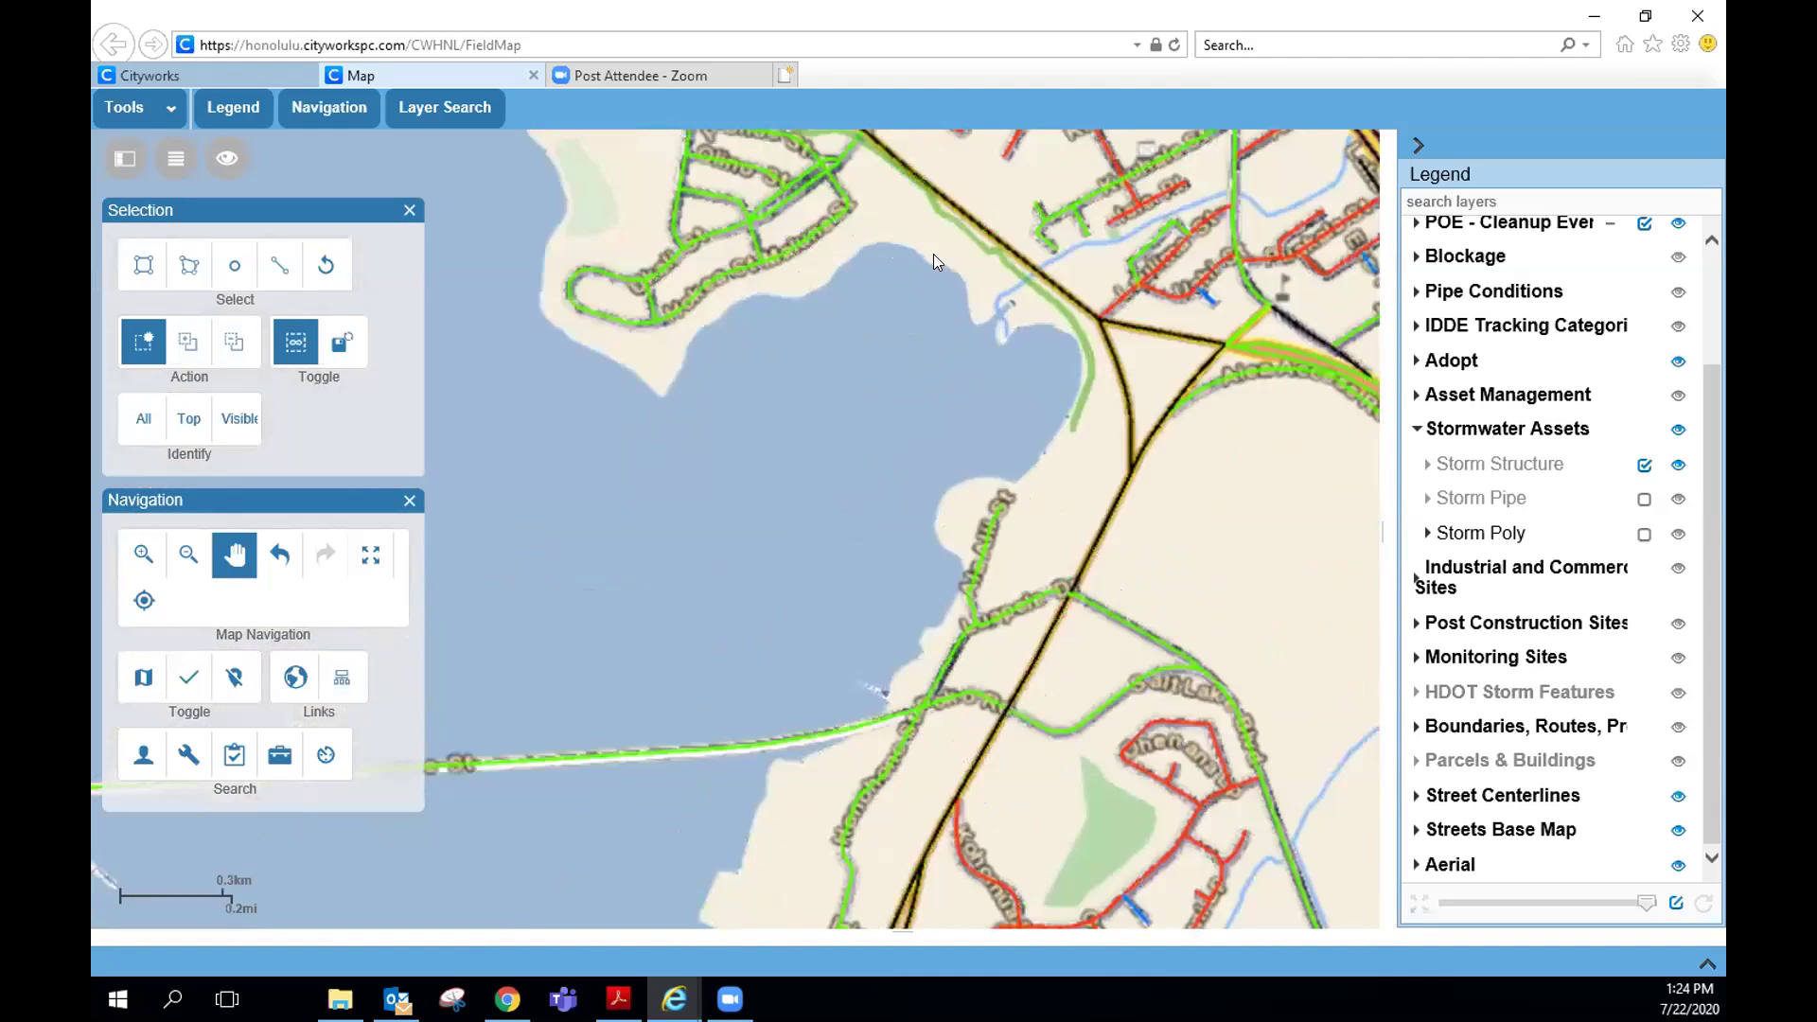
pyautogui.moveTo(935, 262); pyautogui.dragTo(966, 471)
pyautogui.scroll(1, 964, 469)
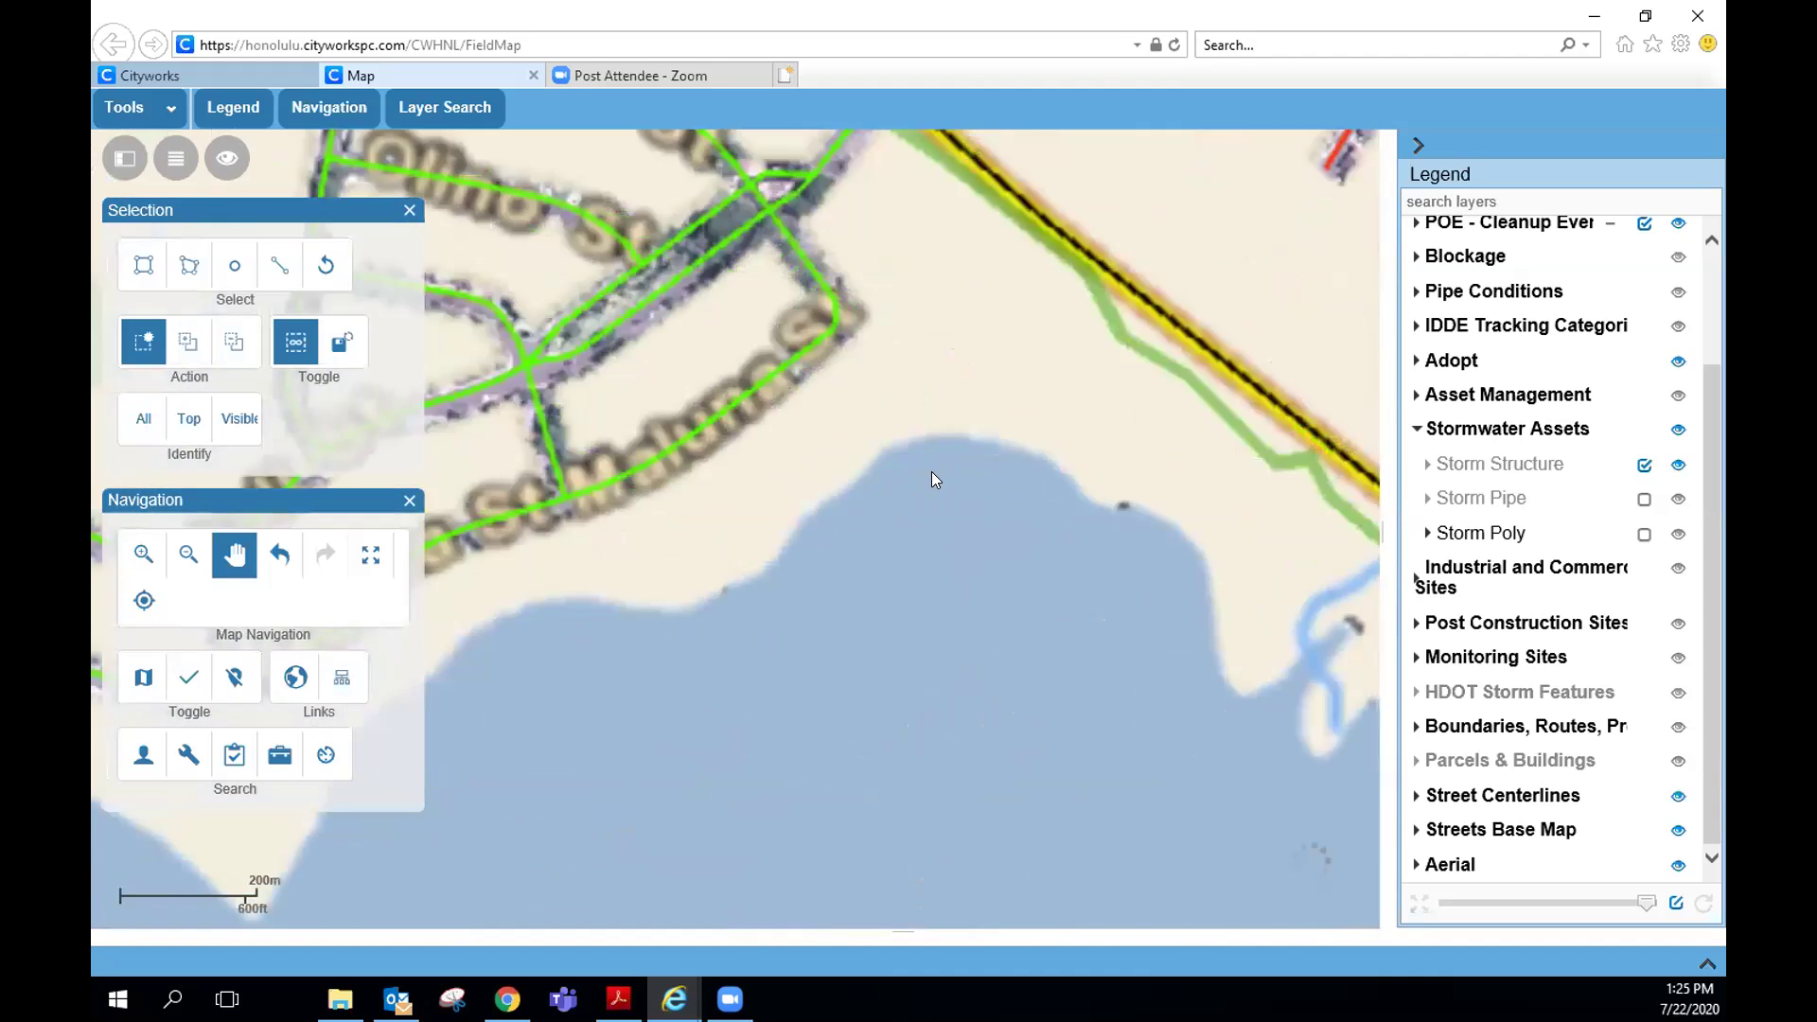
pyautogui.scroll(2, 928, 469)
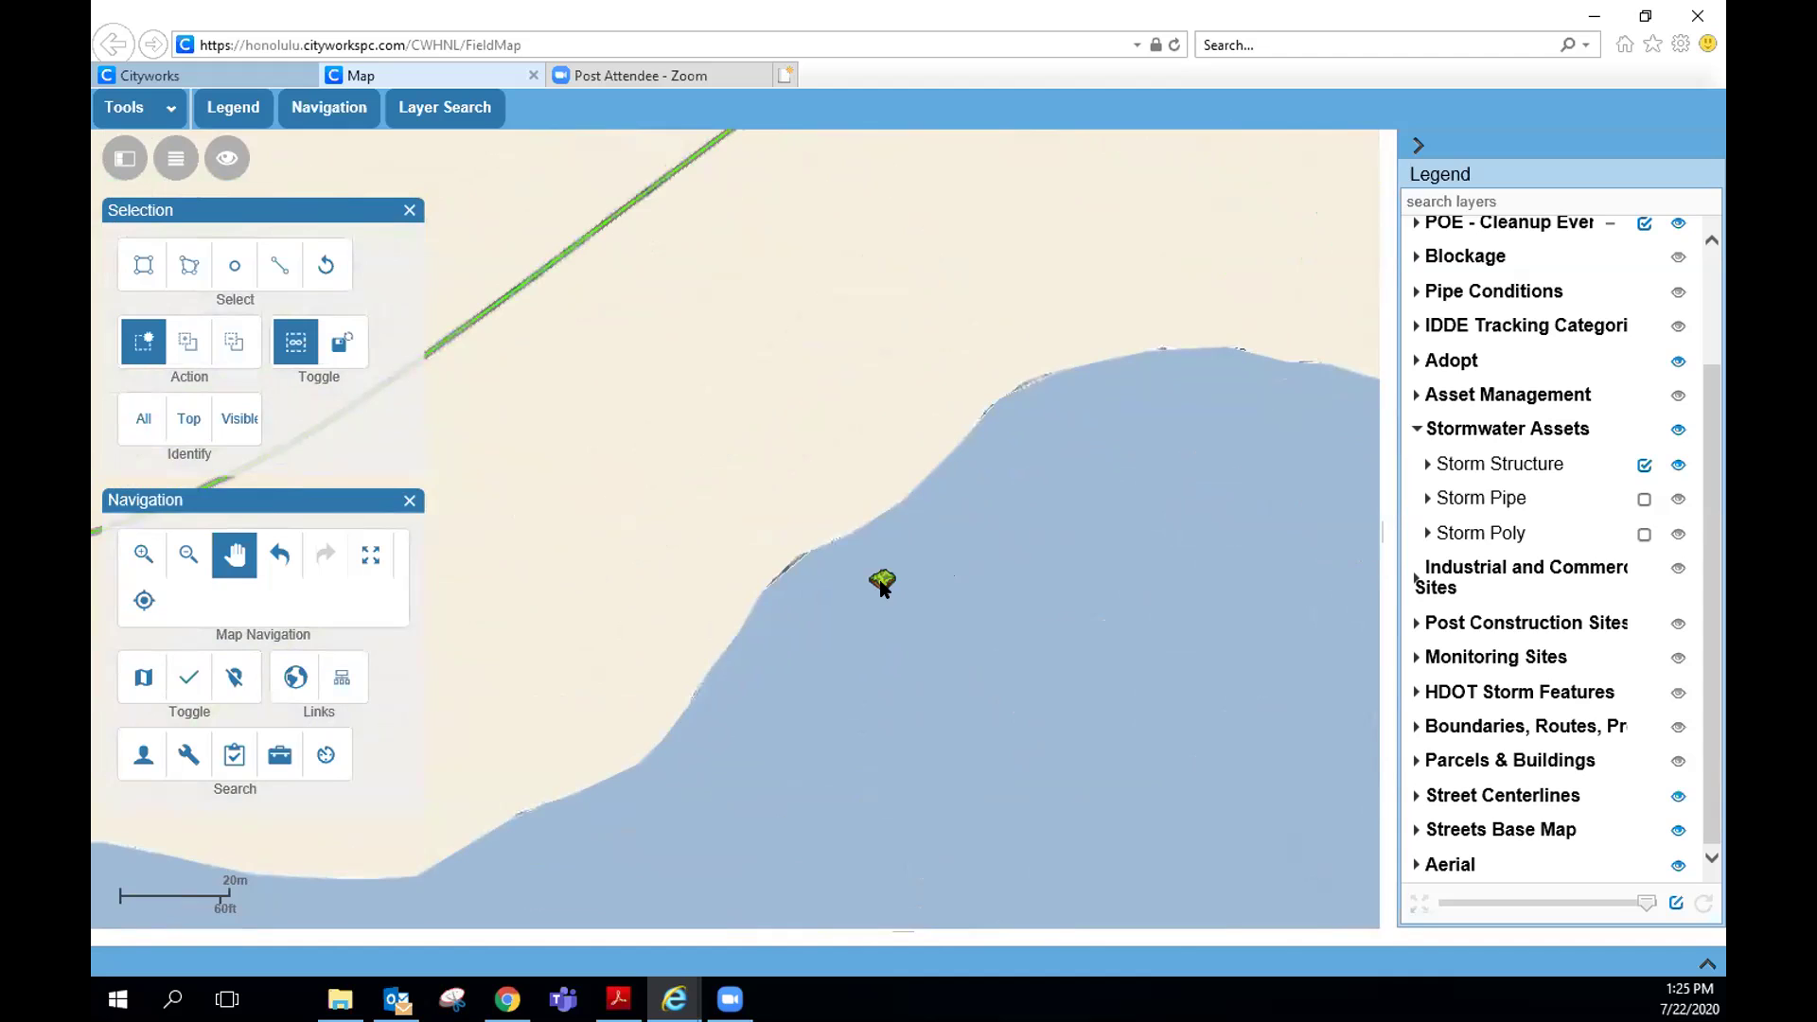
# - Show the clean-up marker's details and open work order 2999's full record in another tab
pyautogui.click(881, 584)
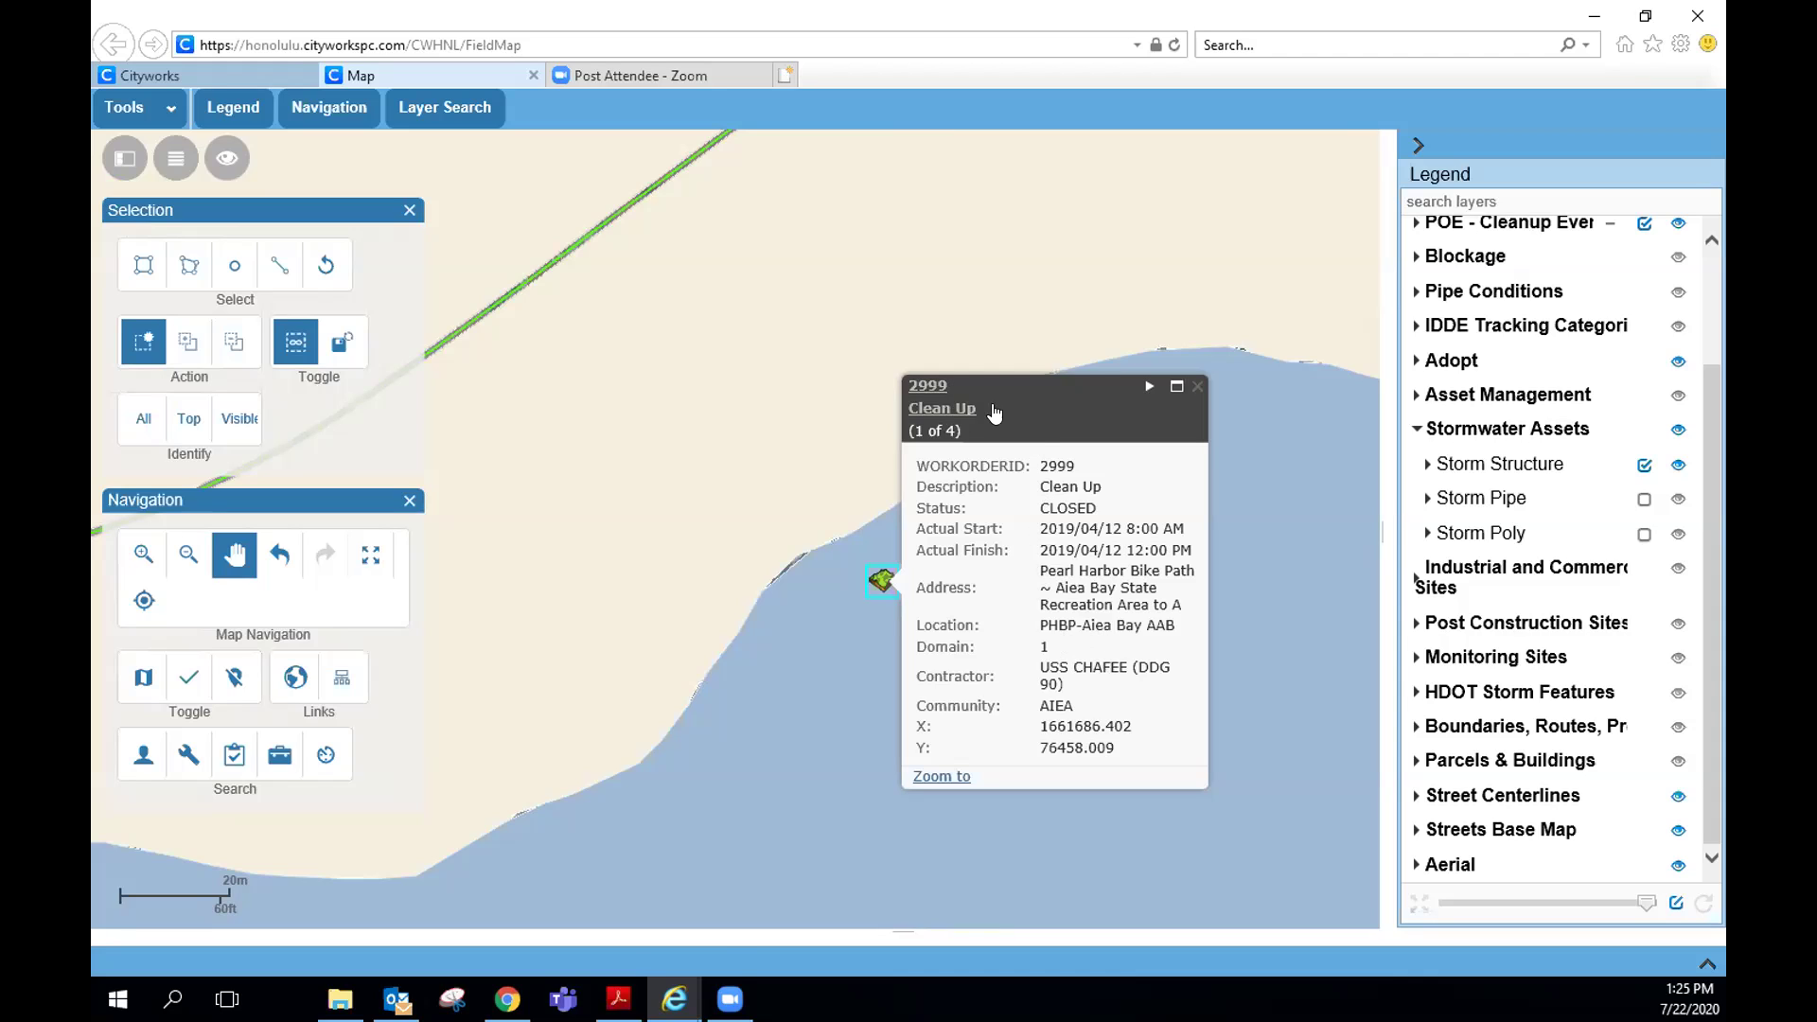
pyautogui.click(911, 391)
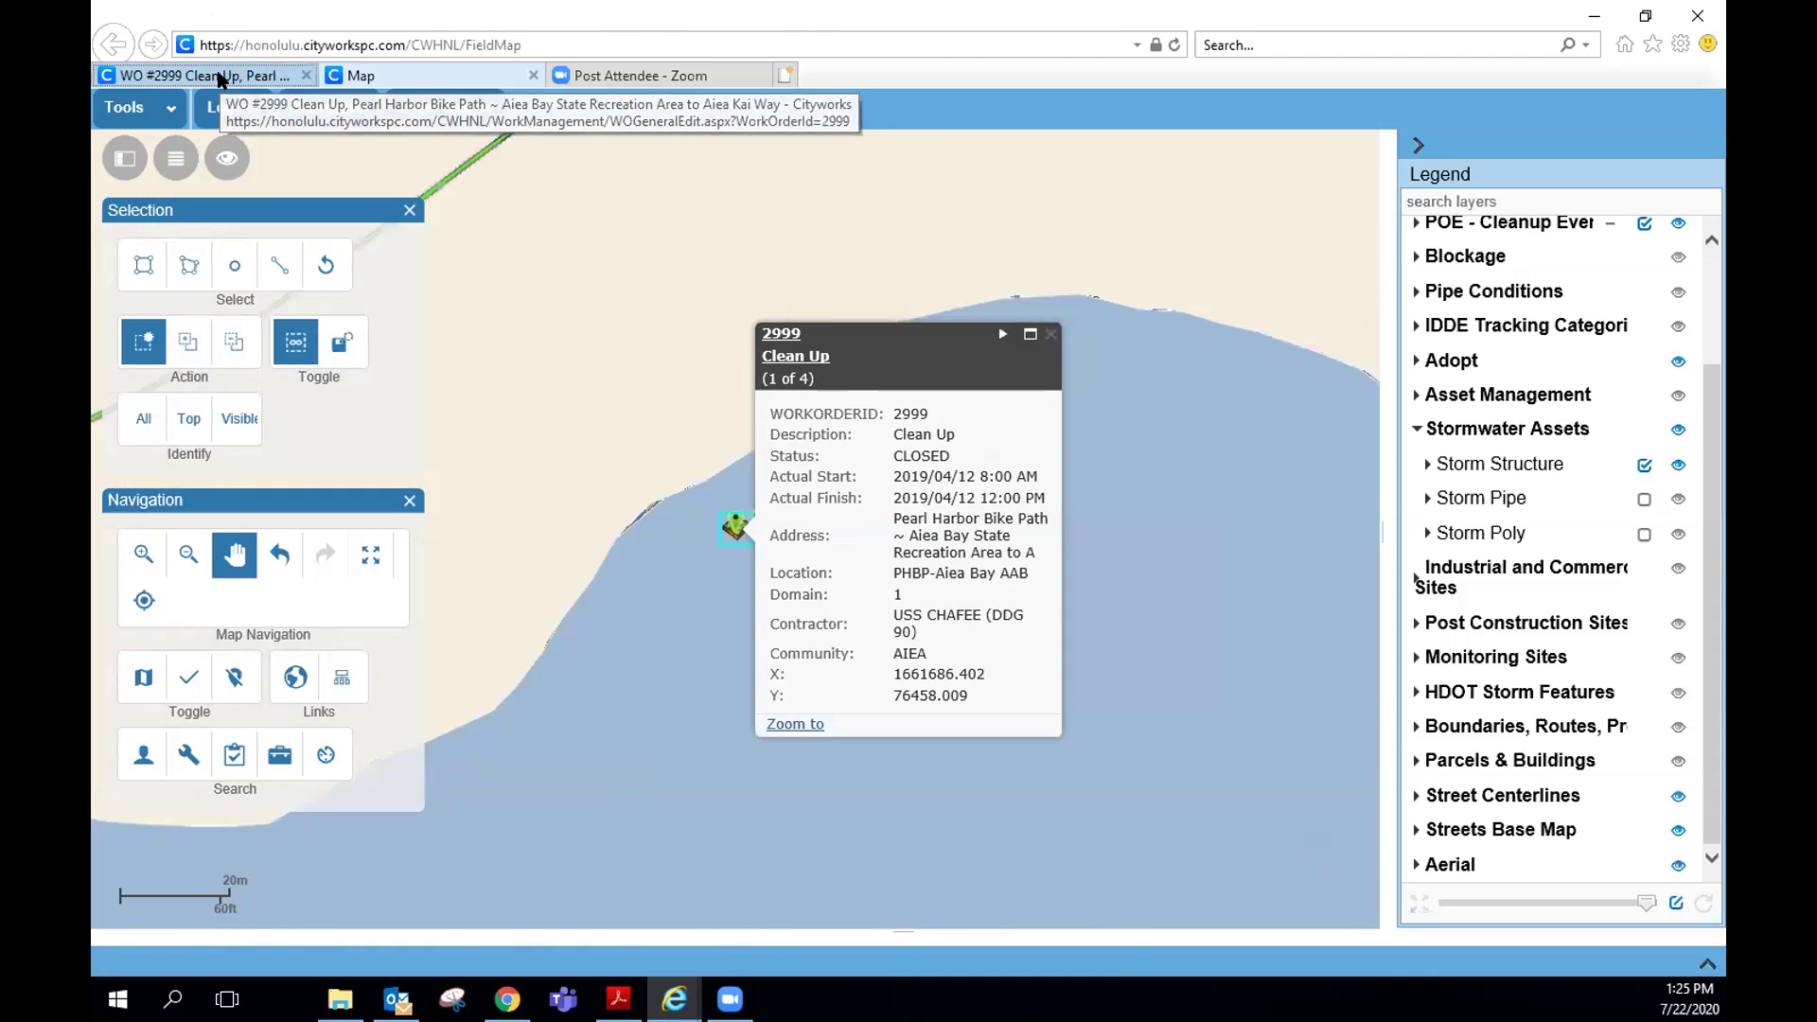
# - Switch to work order 2999's page and scroll down to its Custom Fields
pyautogui.click(217, 75)
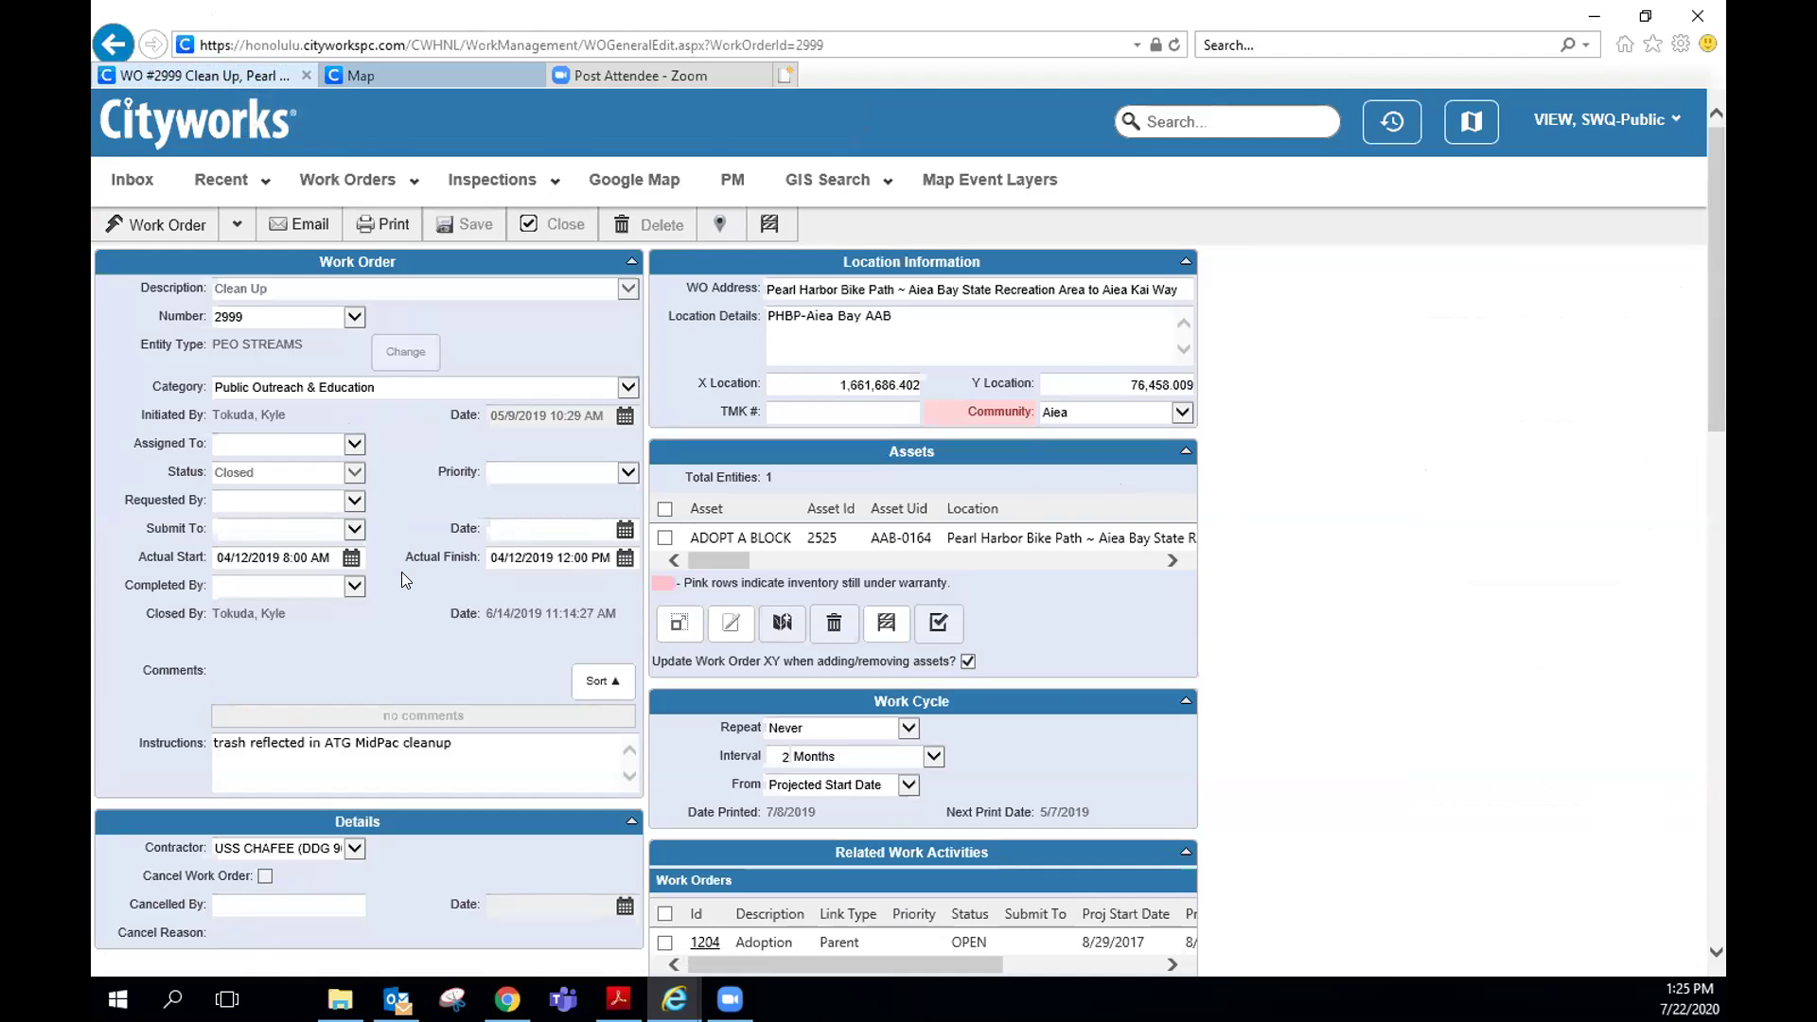
pyautogui.scroll(-3, 401, 570)
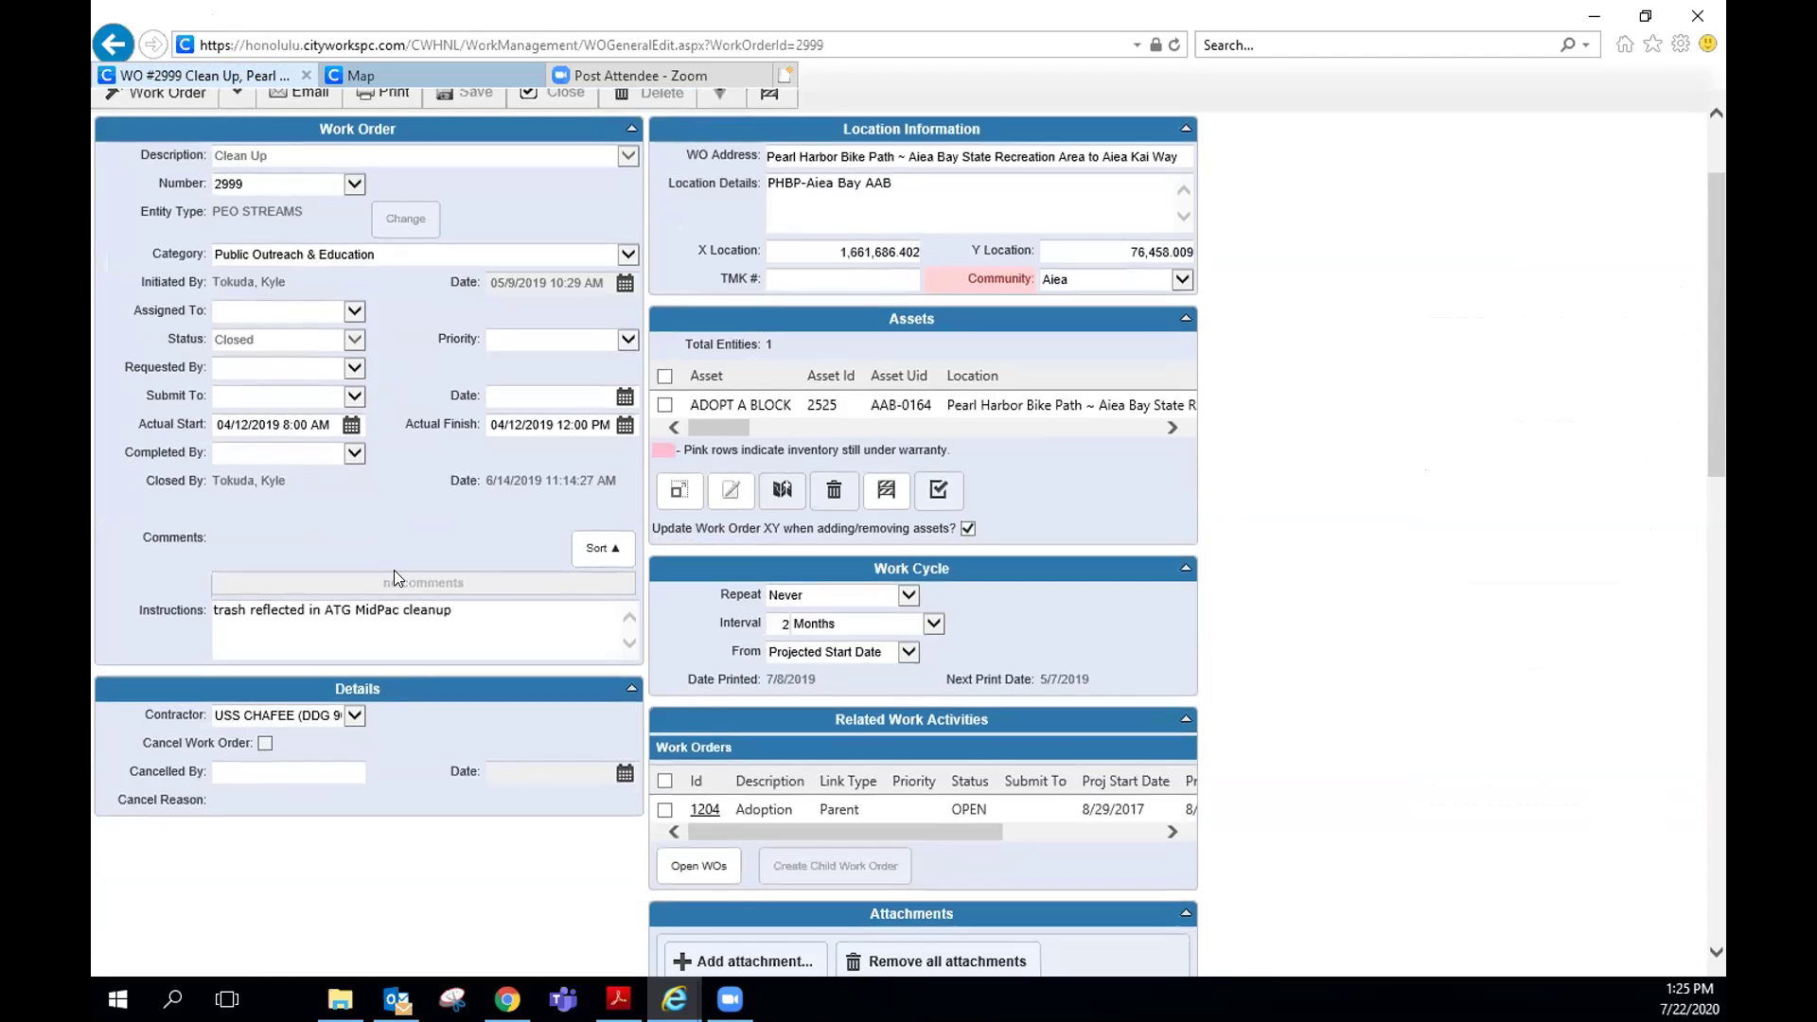
pyautogui.scroll(-9, 394, 570)
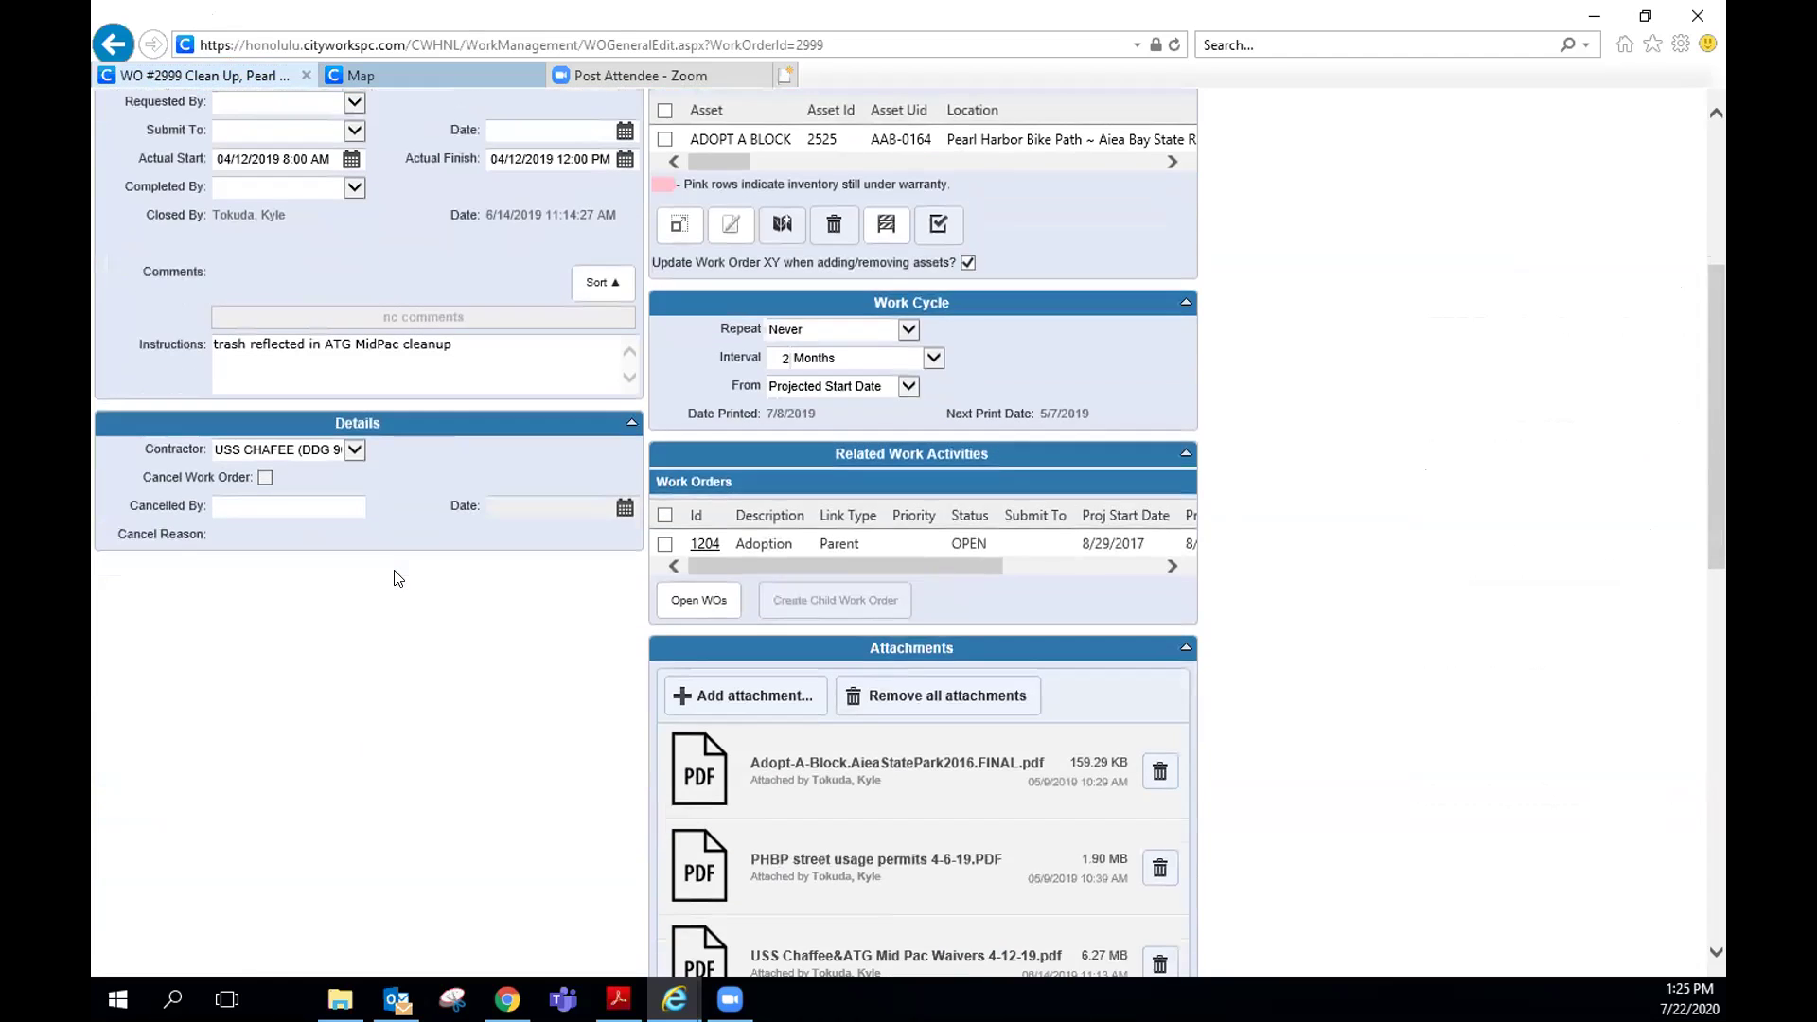
pyautogui.scroll(-3, 398, 576)
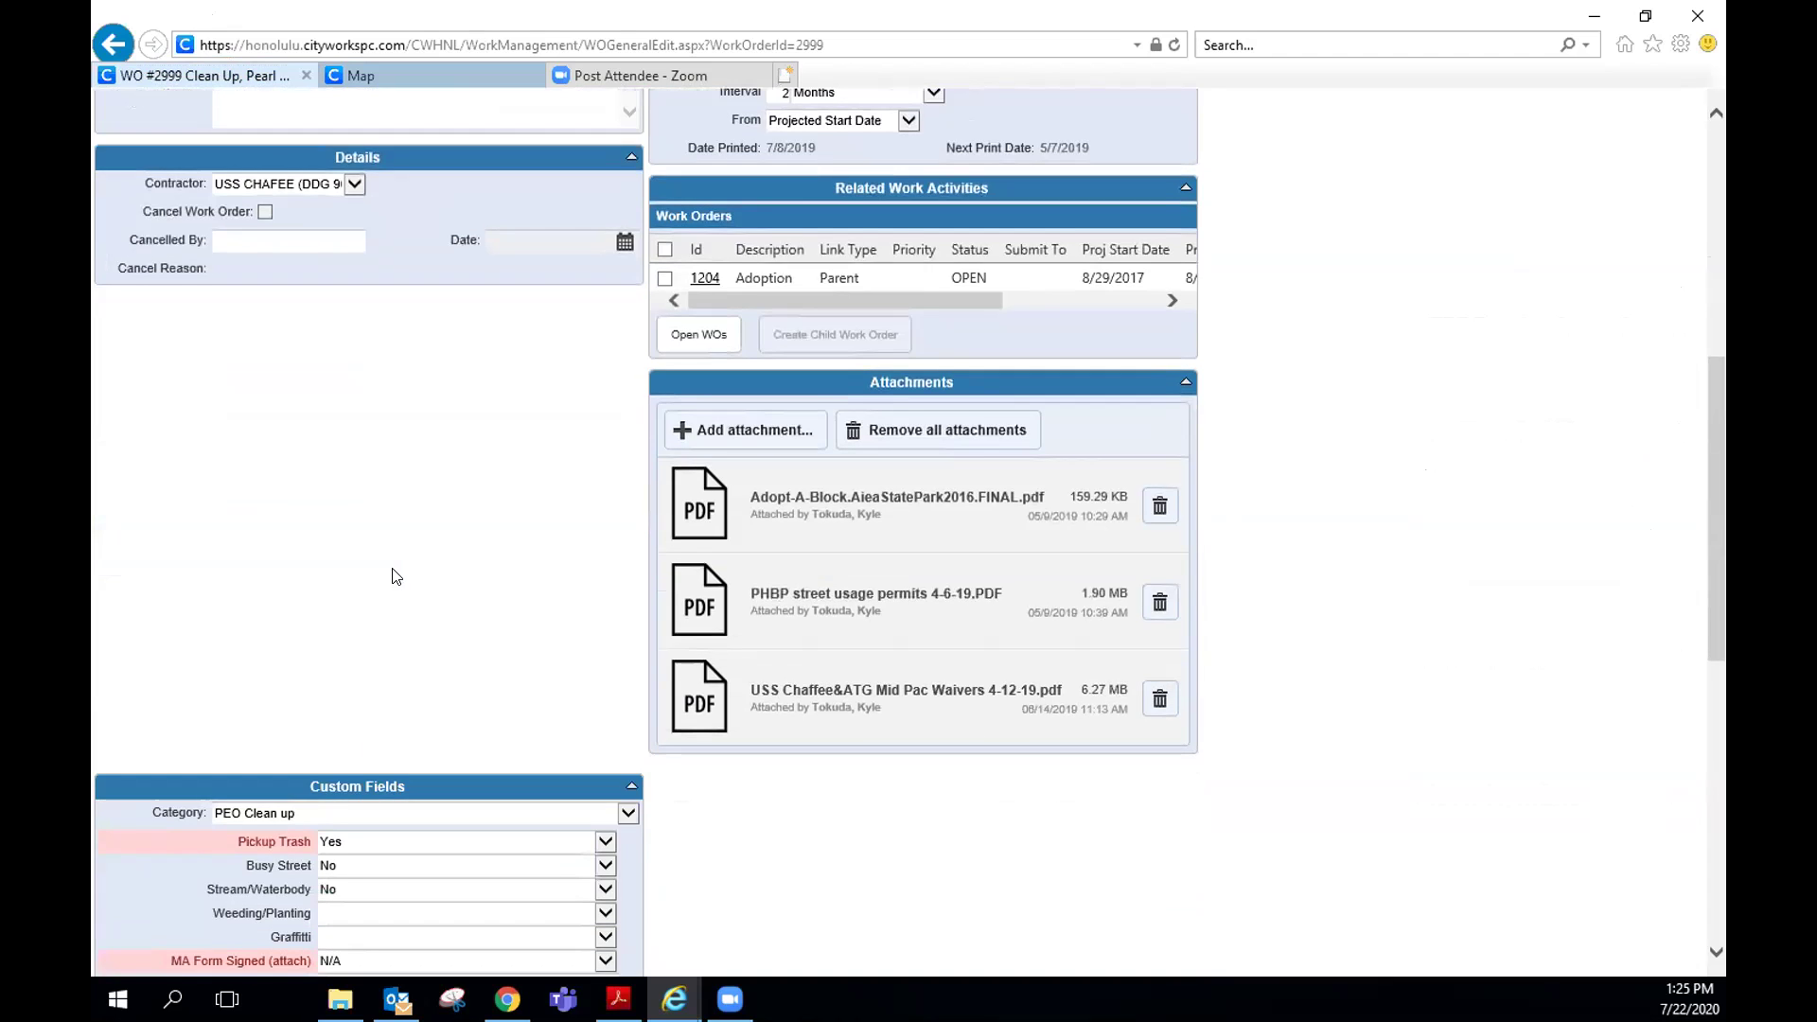
pyautogui.scroll(-6, 398, 577)
pyautogui.scroll(-6, 396, 574)
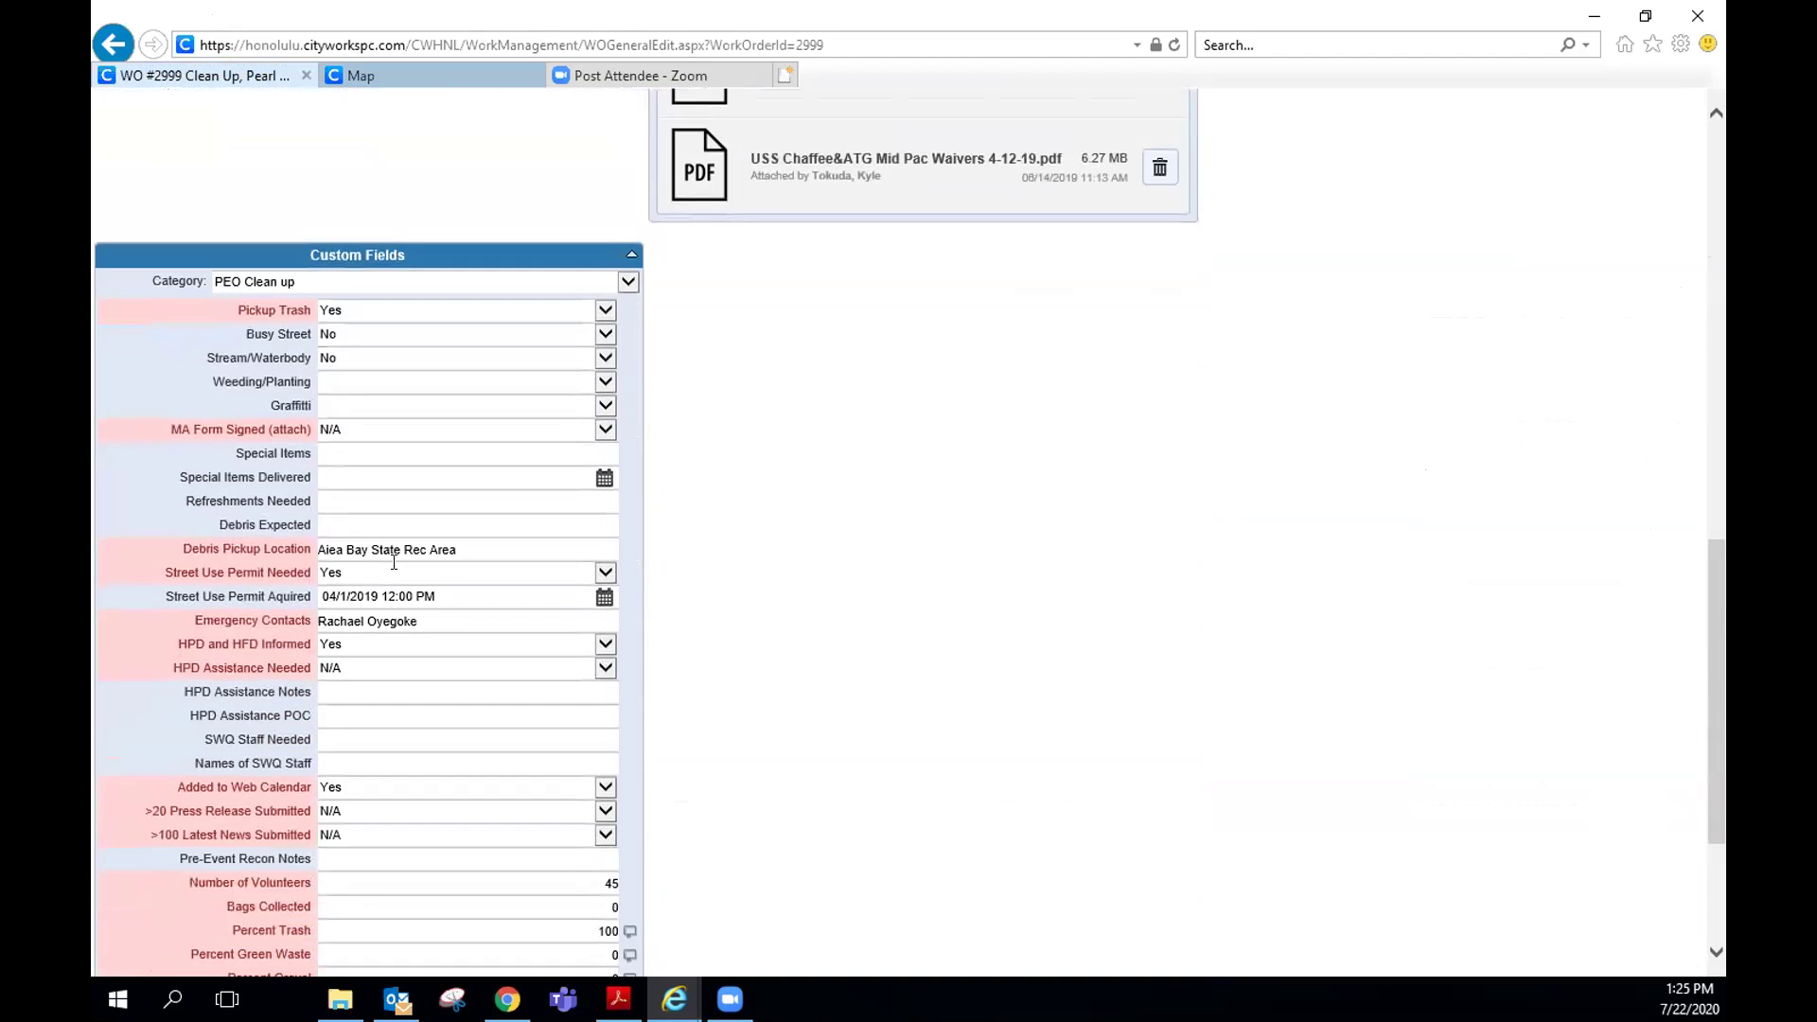
pyautogui.scroll(-6, 394, 562)
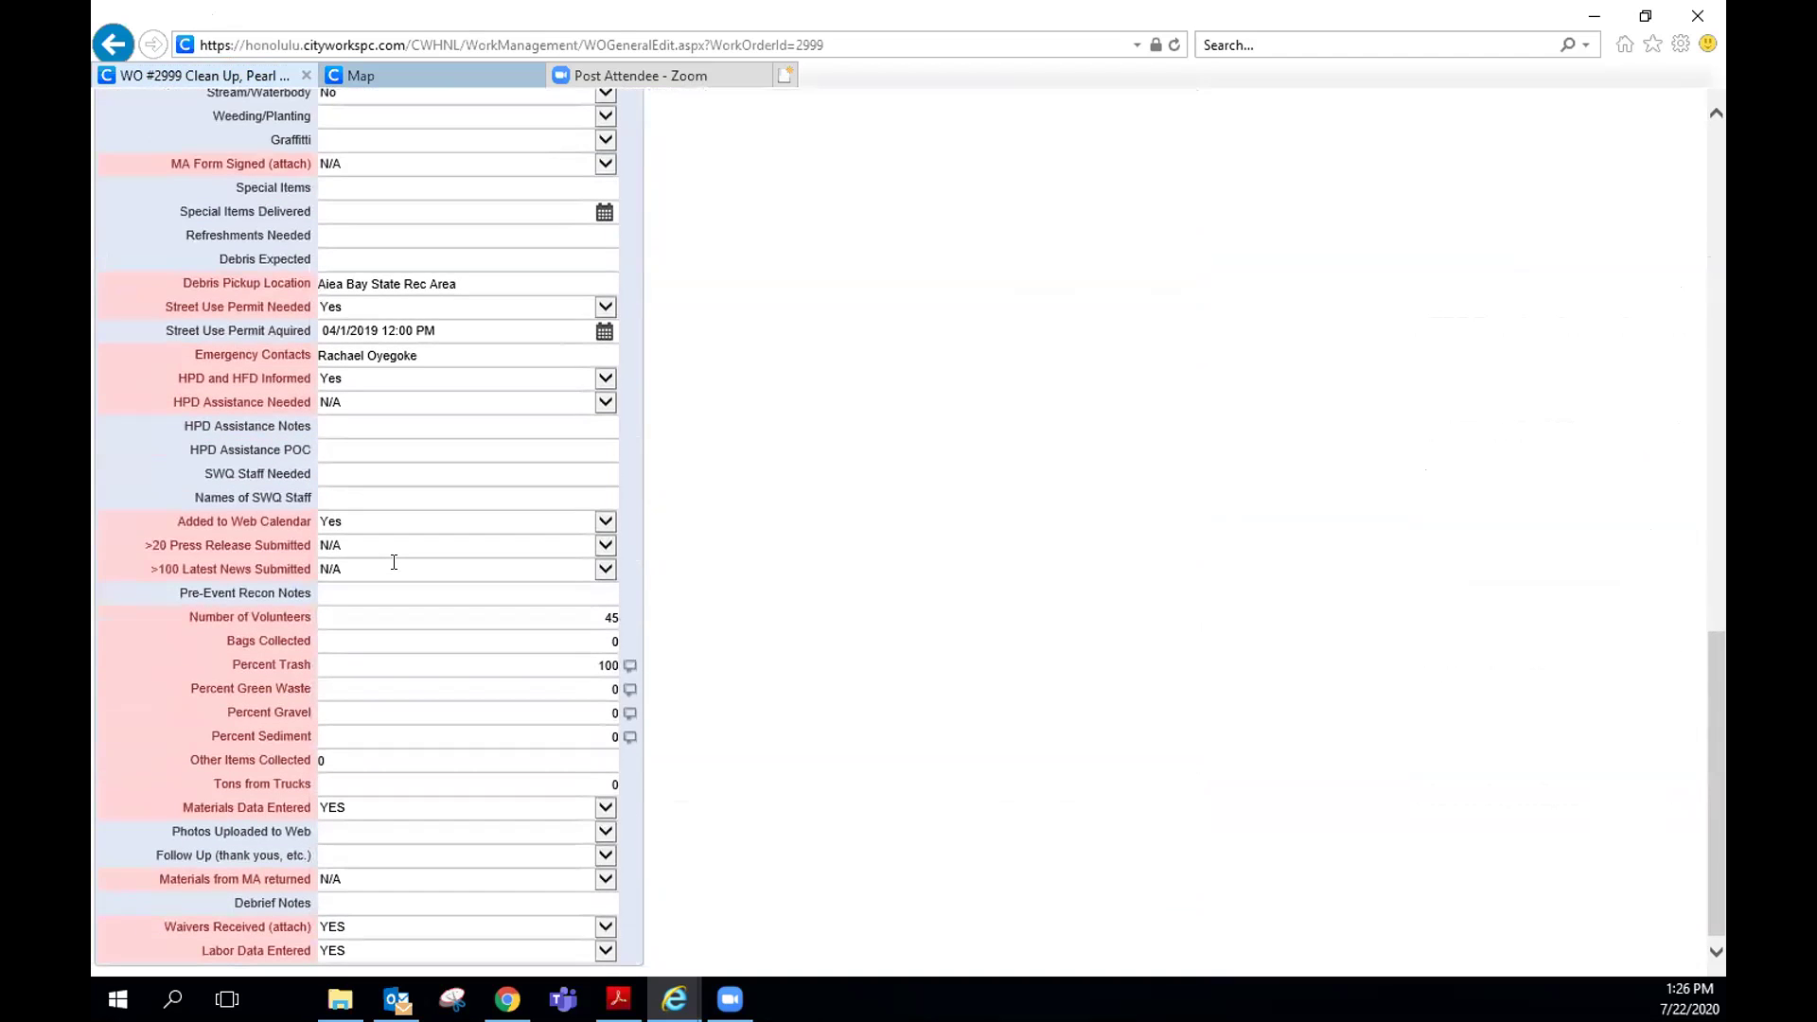
pyautogui.scroll(-1, 395, 567)
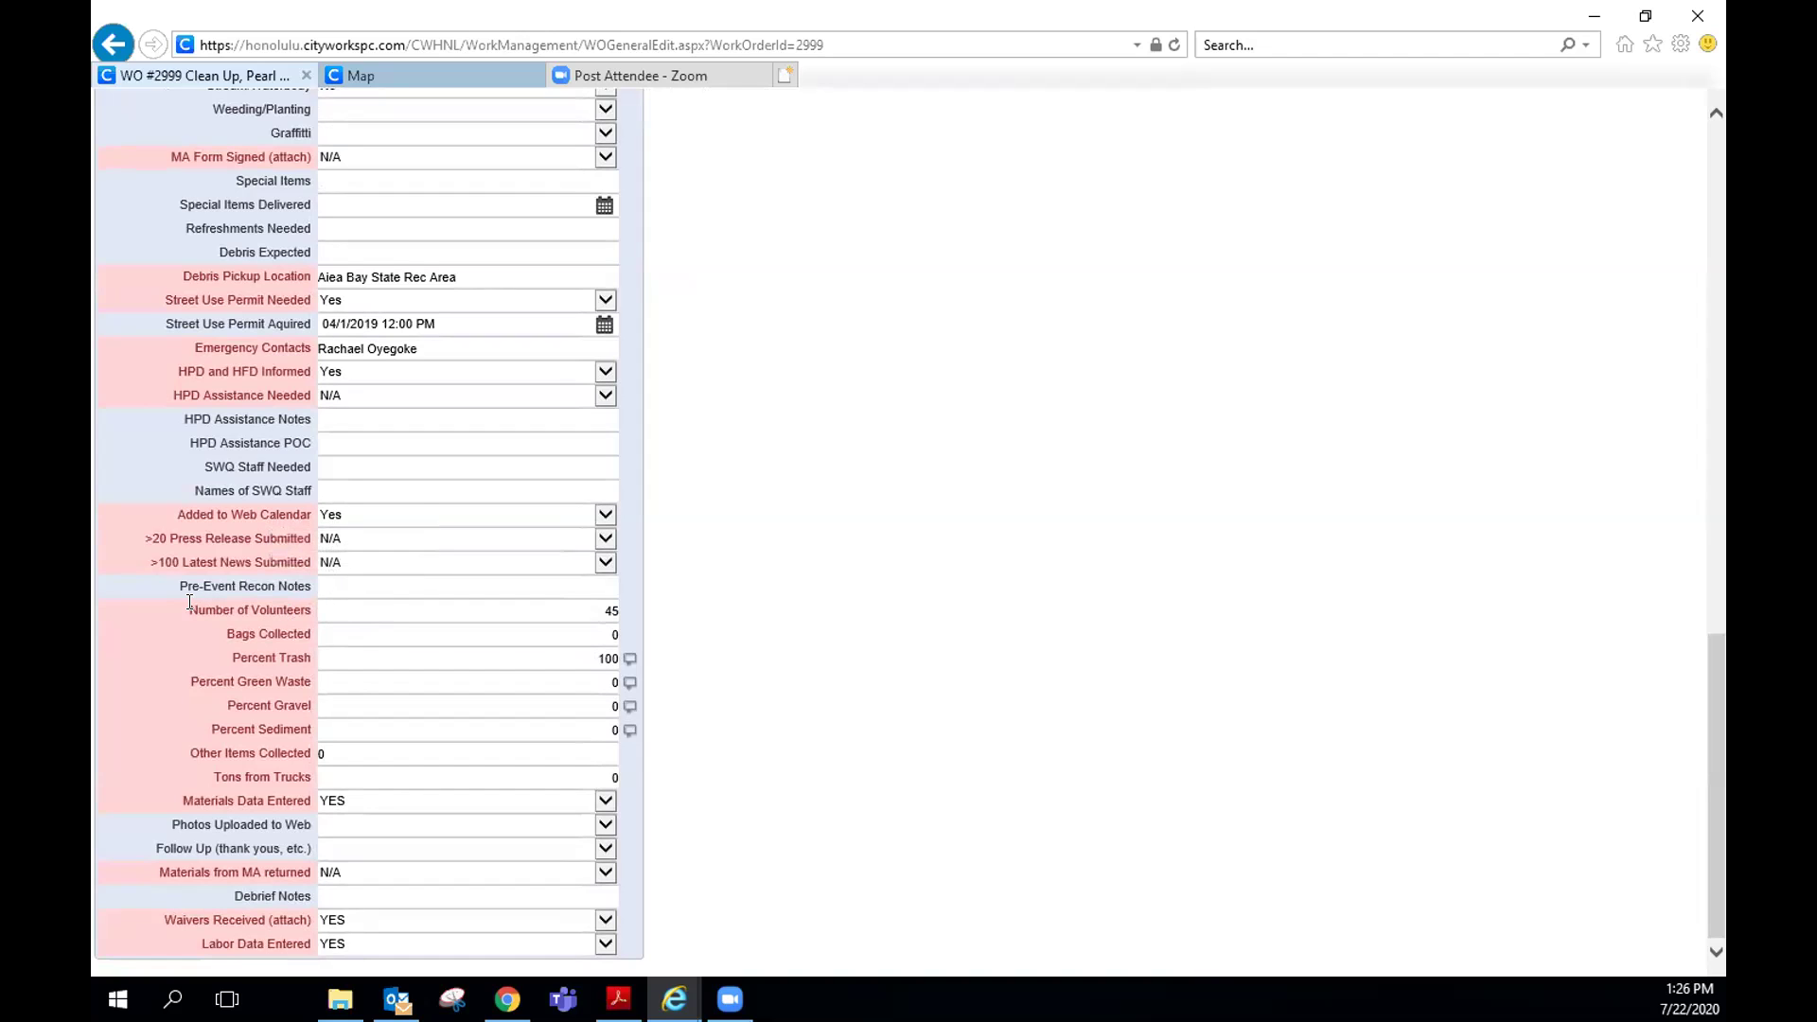
# - Highlight the Number of Volunteers field showing 45, then glance at the attendee meeting page
pyautogui.moveTo(184, 608); pyautogui.dragTo(430, 608)
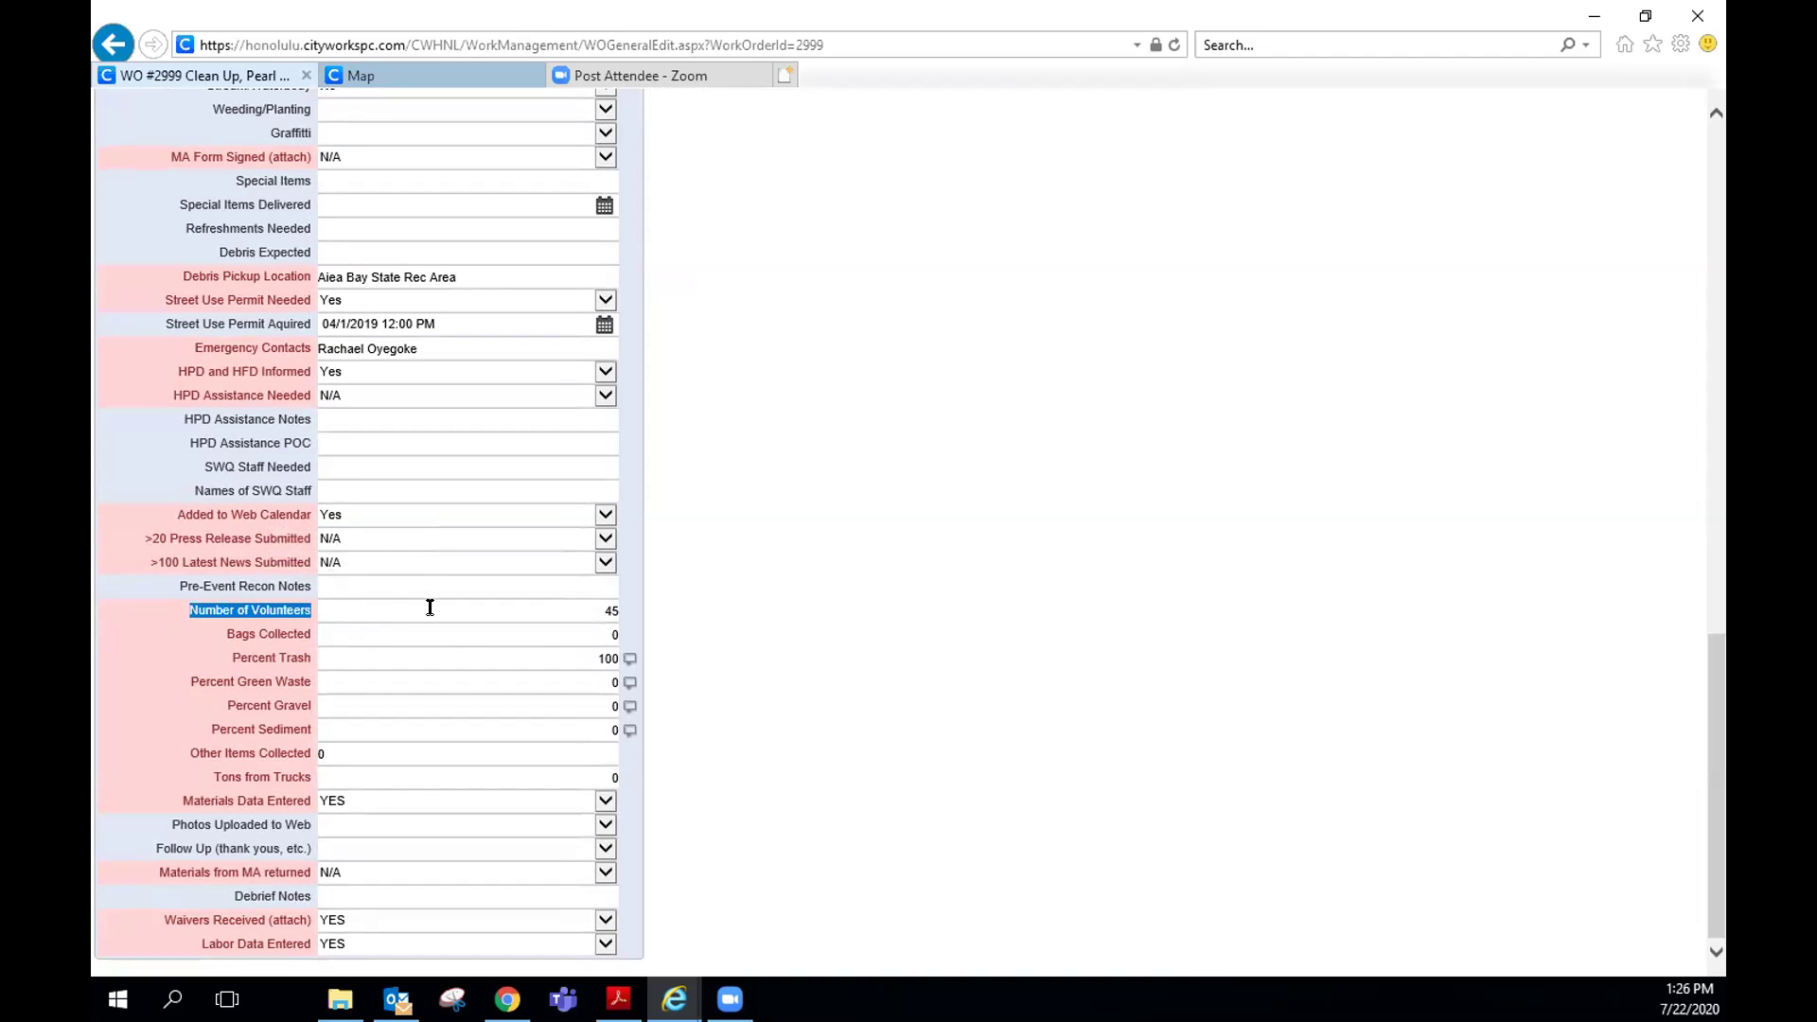
pyautogui.click(605, 608)
pyautogui.click(694, 603)
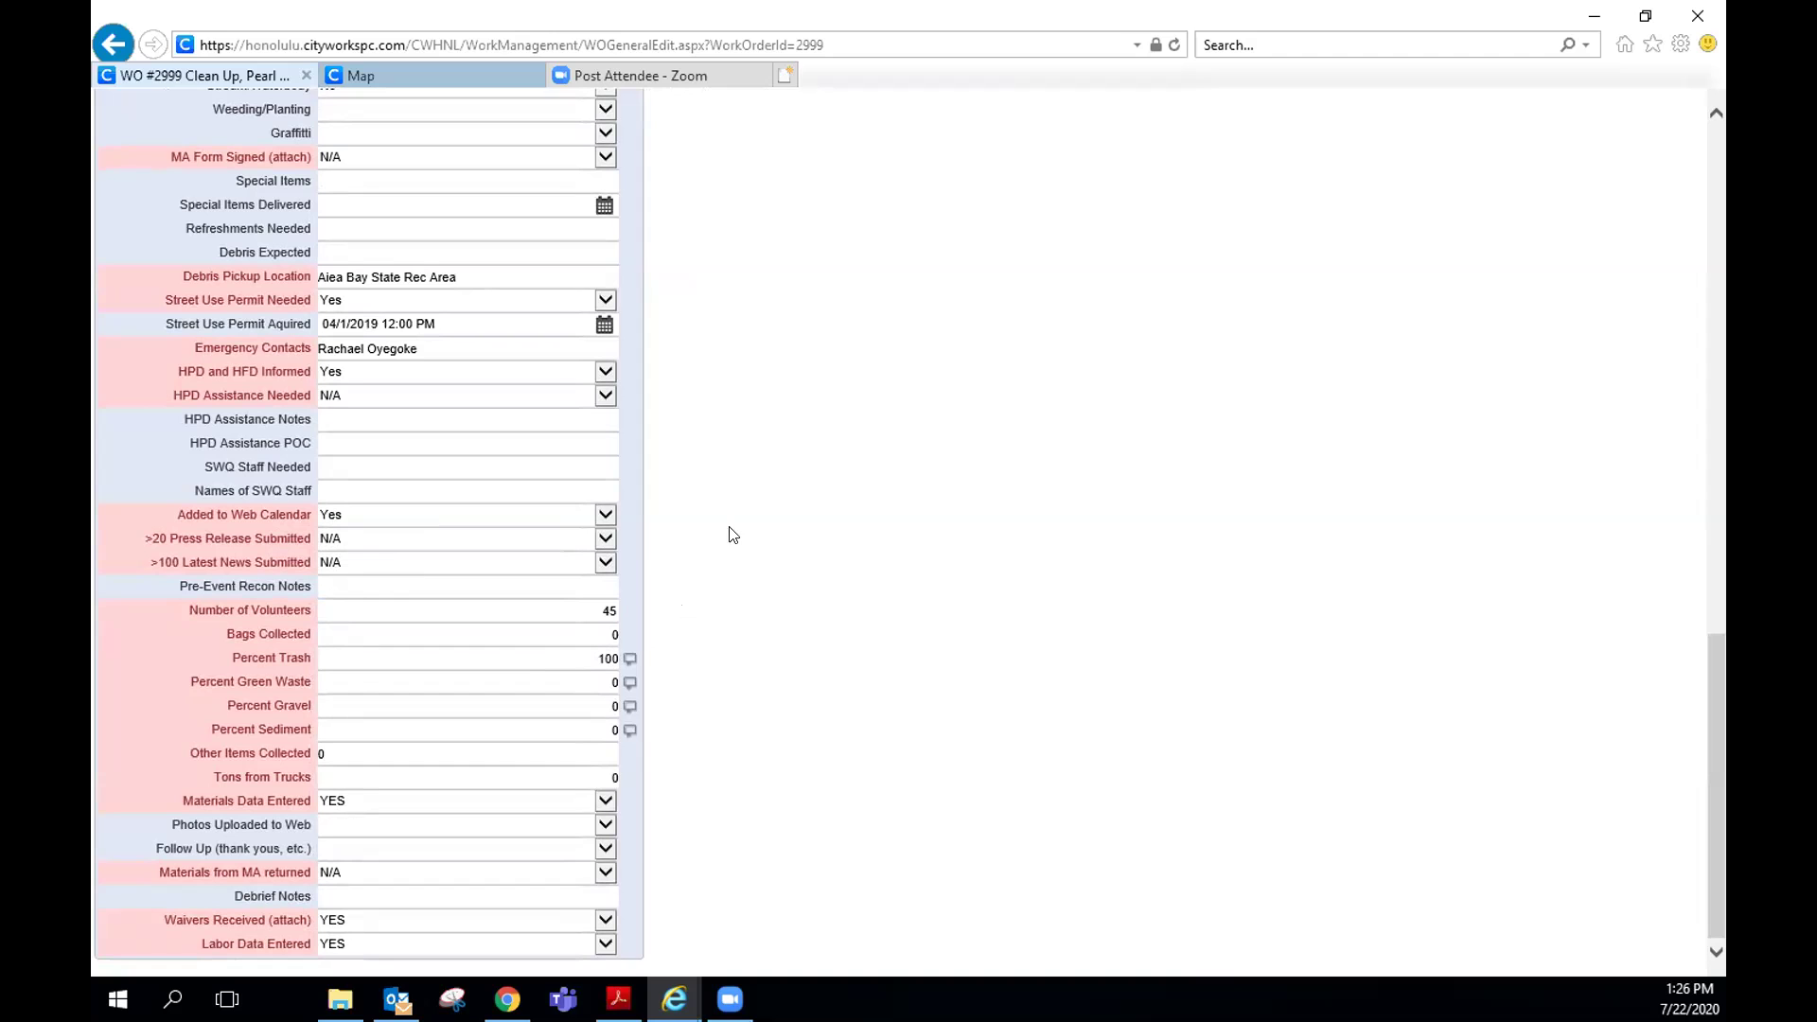
pyautogui.click(660, 75)
# - Return to the map, zoom out, and dismiss the work order 2999 details
pyautogui.click(292, 77)
pyautogui.click(356, 75)
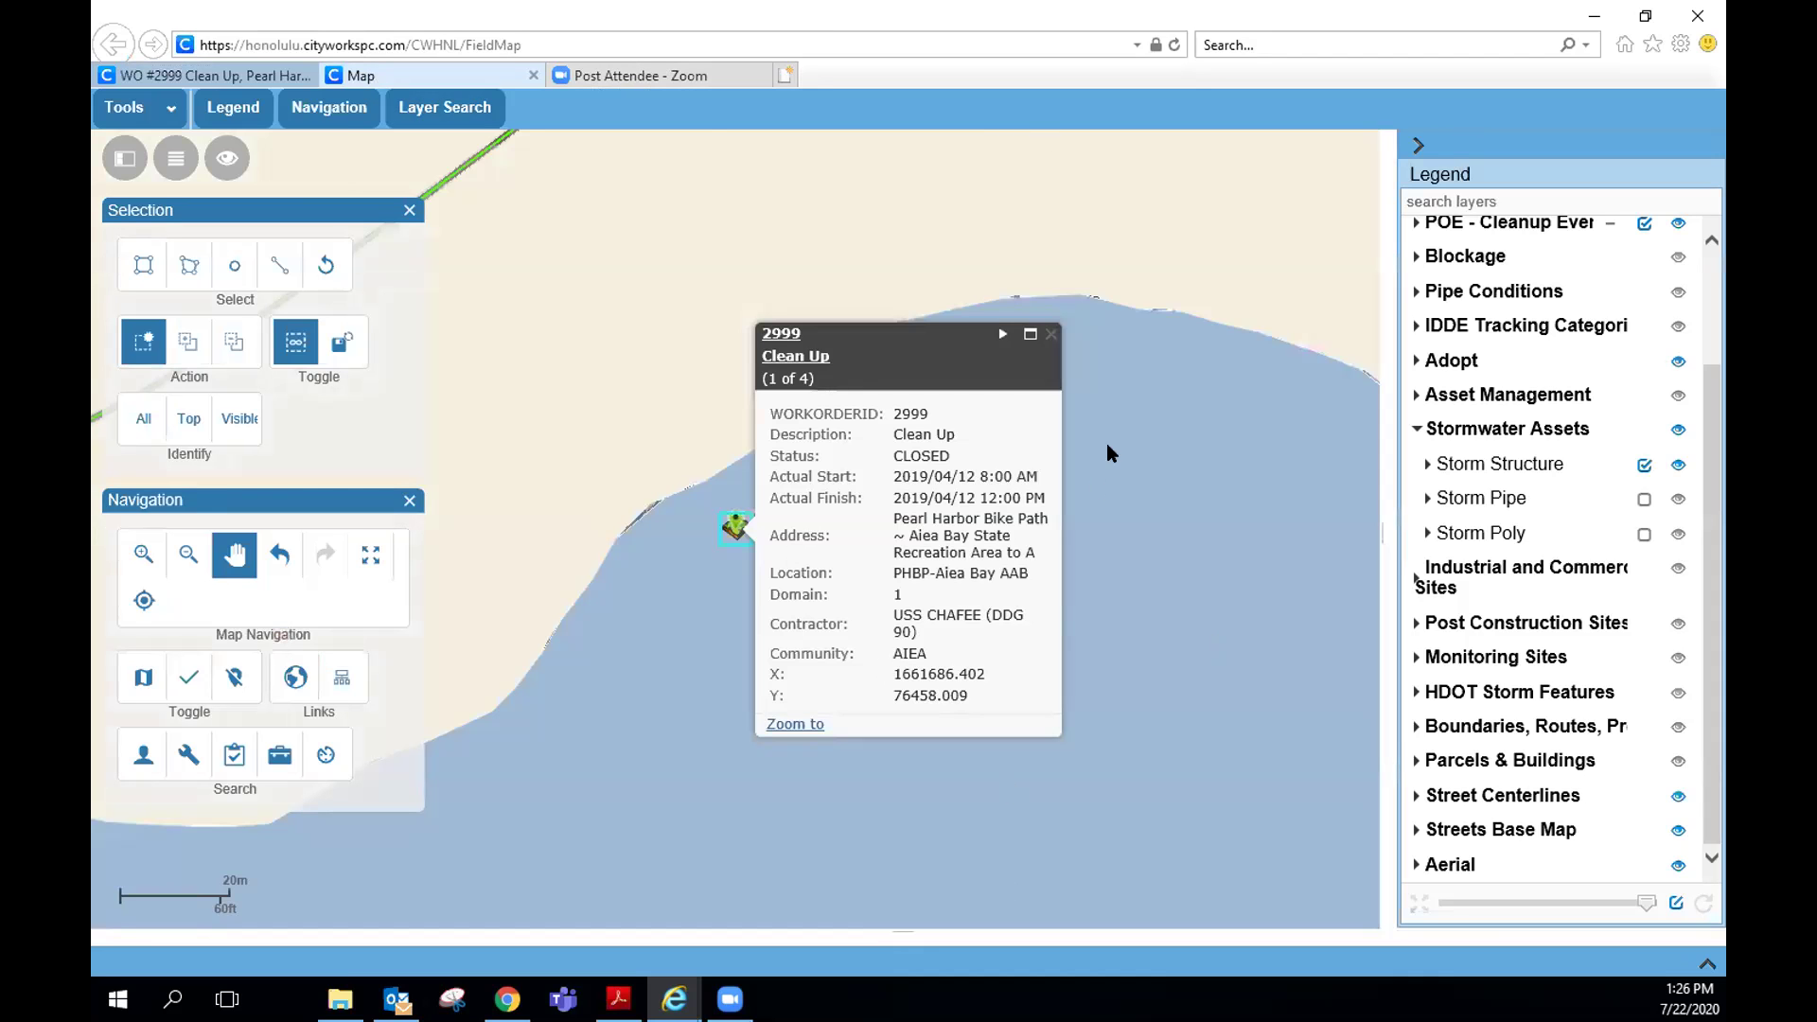
pyautogui.scroll(-1, 1109, 443)
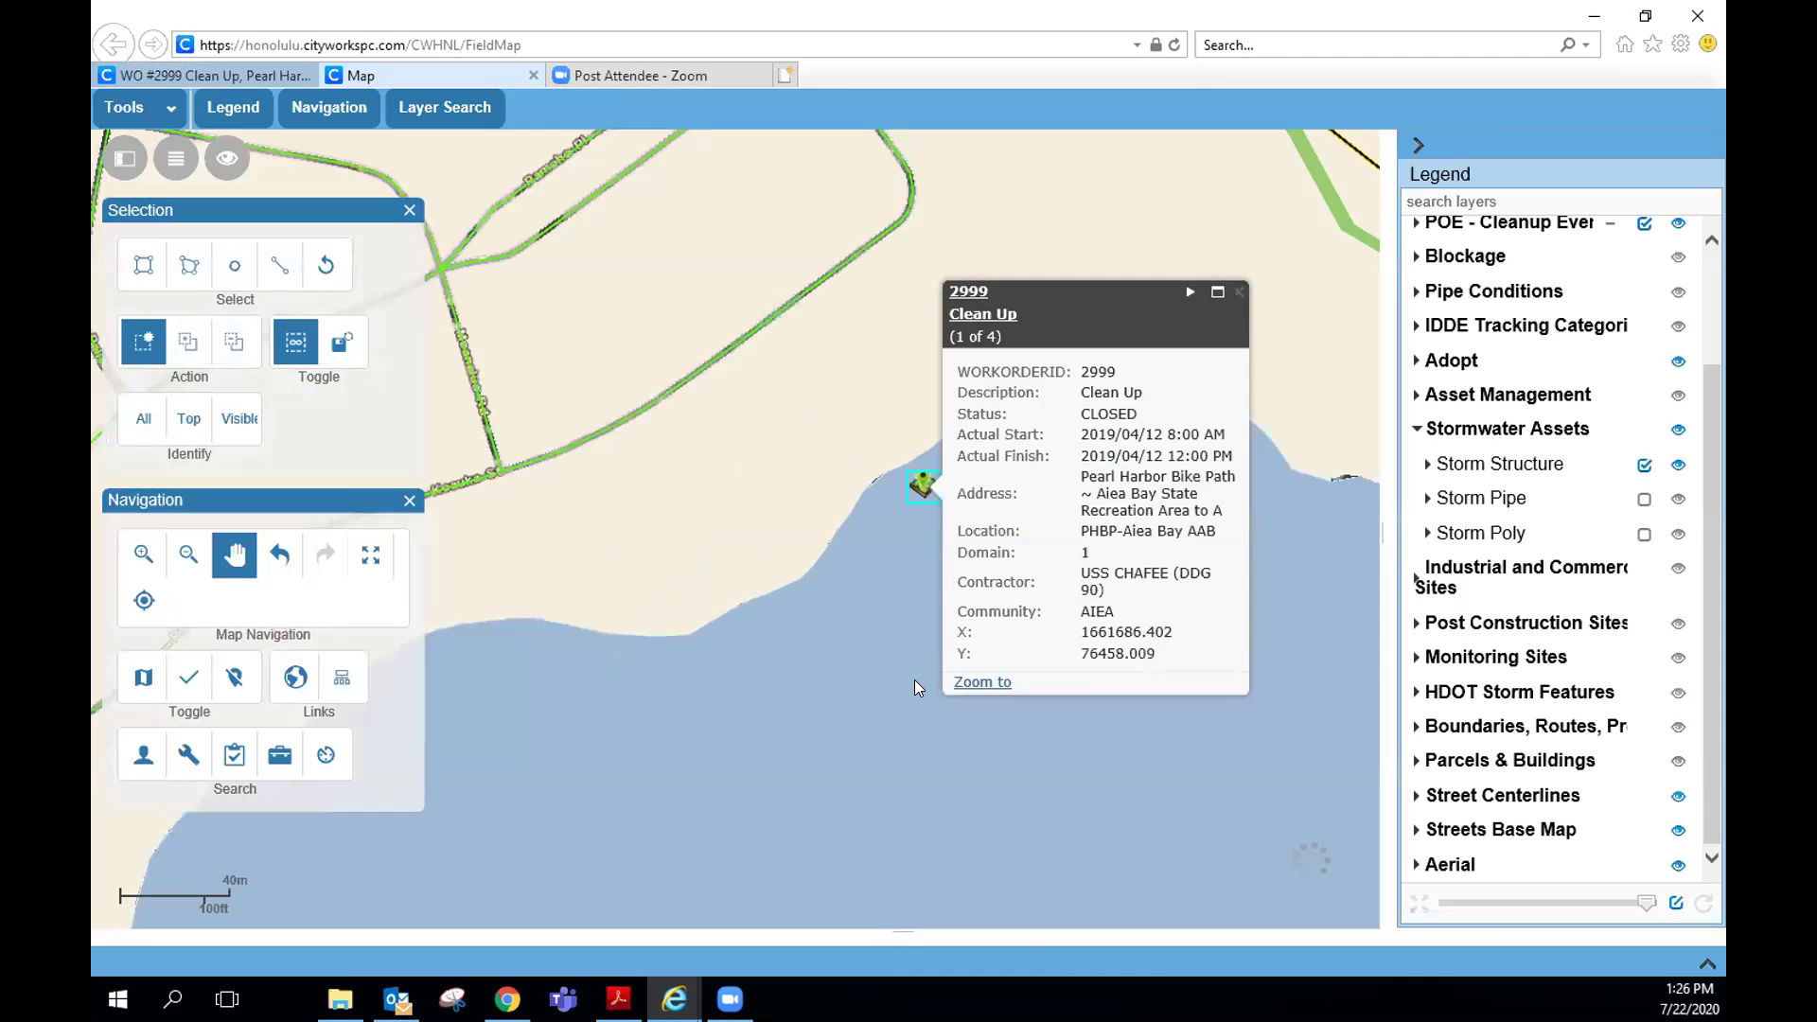
pyautogui.scroll(-1, 844, 570)
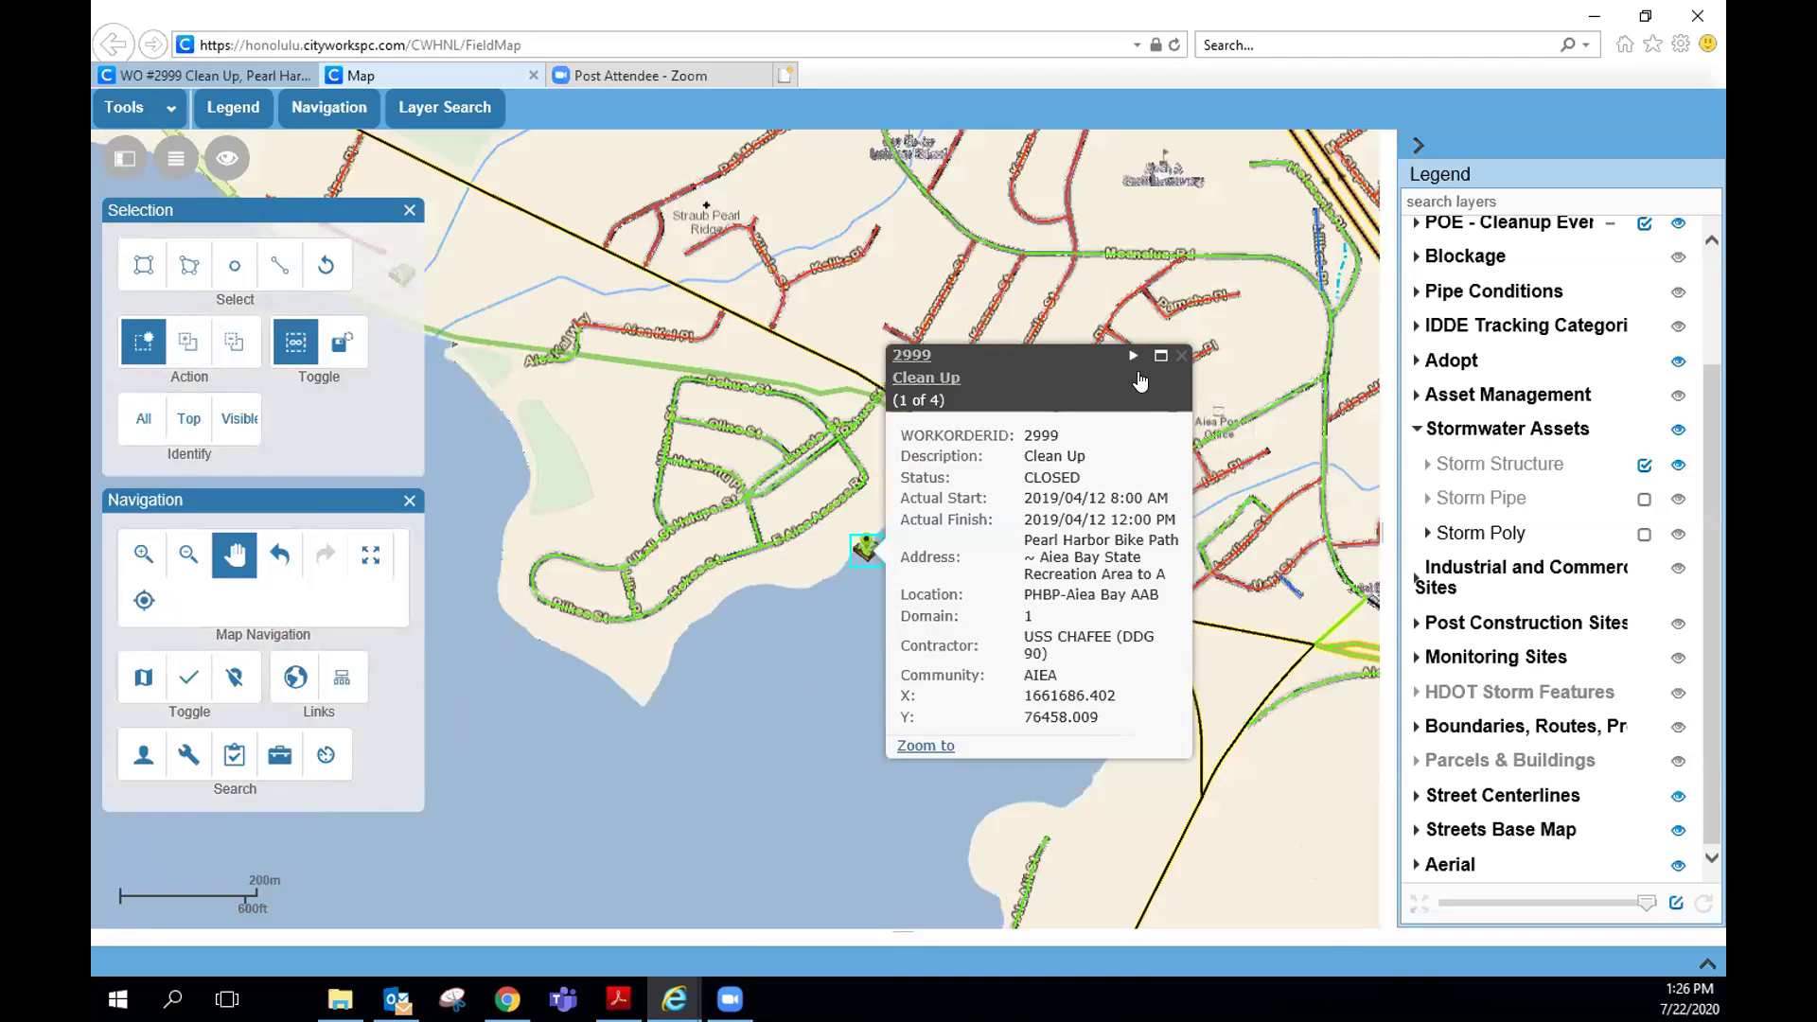
pyautogui.click(1181, 355)
# - Pan east across Aiea and center the outreach event marker at Aiea Intermediate
pyautogui.moveTo(1072, 564); pyautogui.dragTo(804, 577)
pyautogui.scroll(-1, 1047, 710)
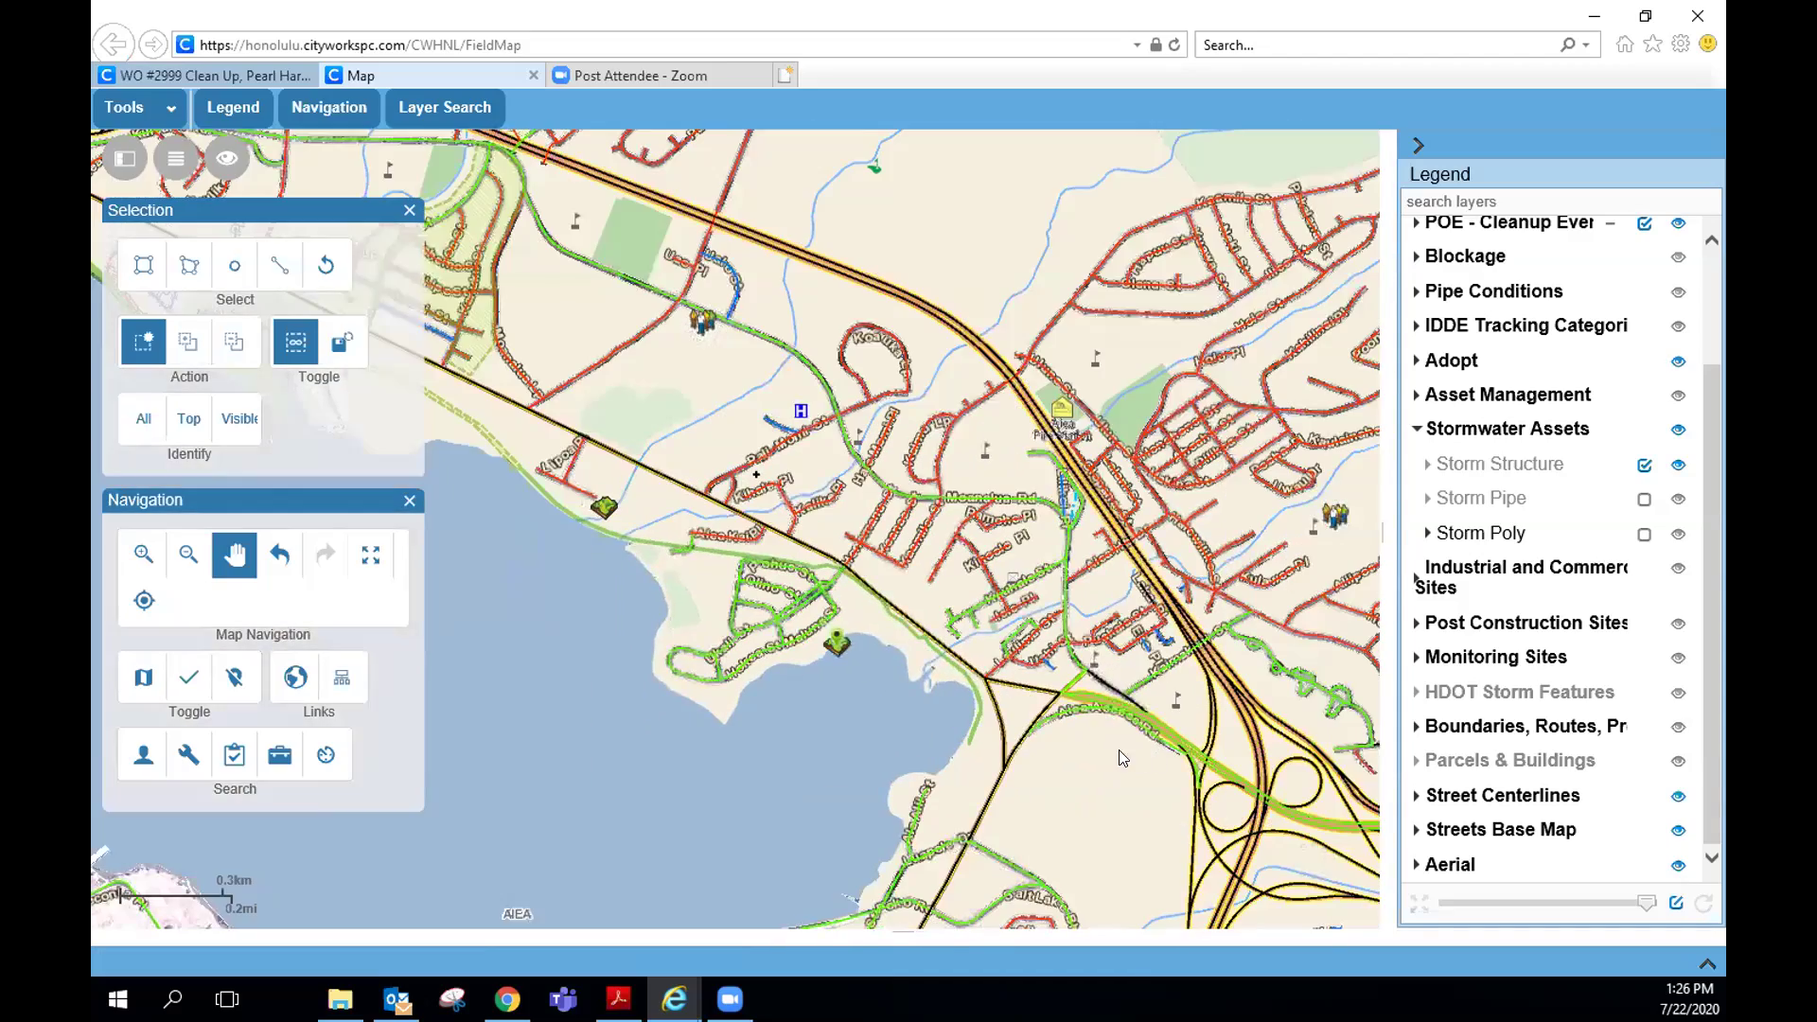
pyautogui.moveTo(1122, 757); pyautogui.dragTo(895, 738)
pyautogui.scroll(1, 1054, 526)
pyautogui.moveTo(1054, 527); pyautogui.dragTo(955, 602)
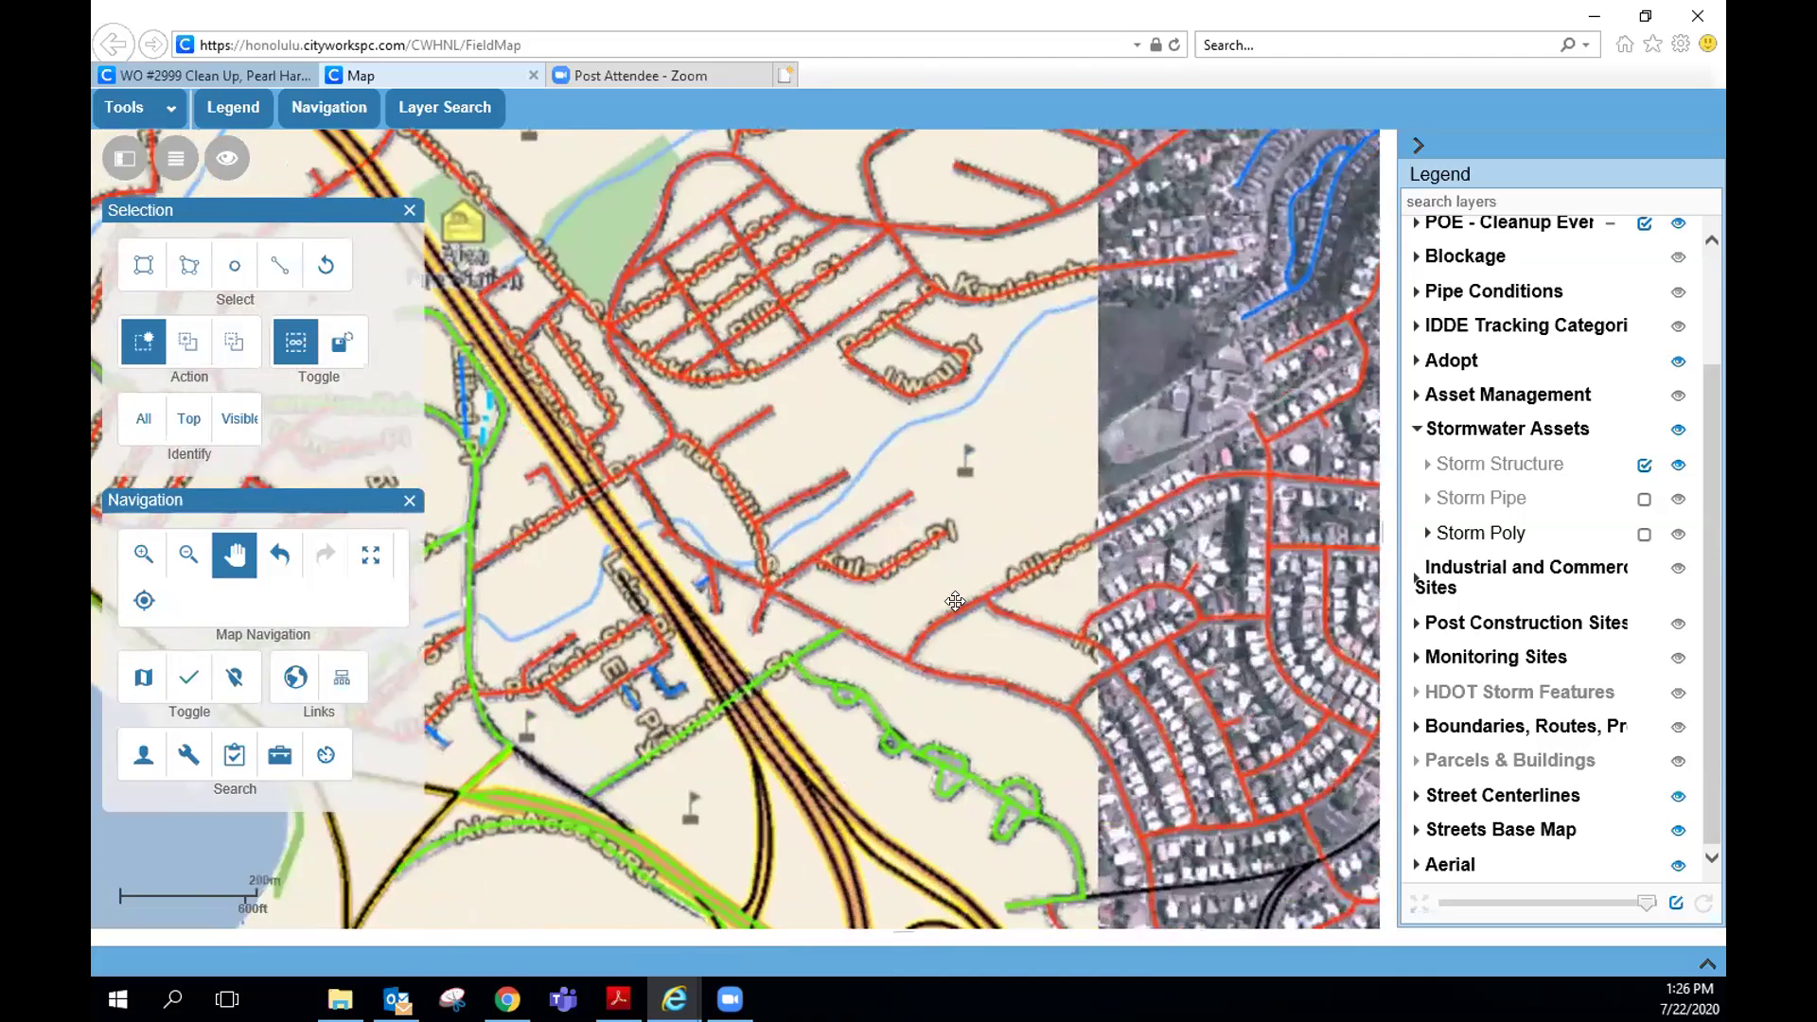
pyautogui.scroll(3, 985, 581)
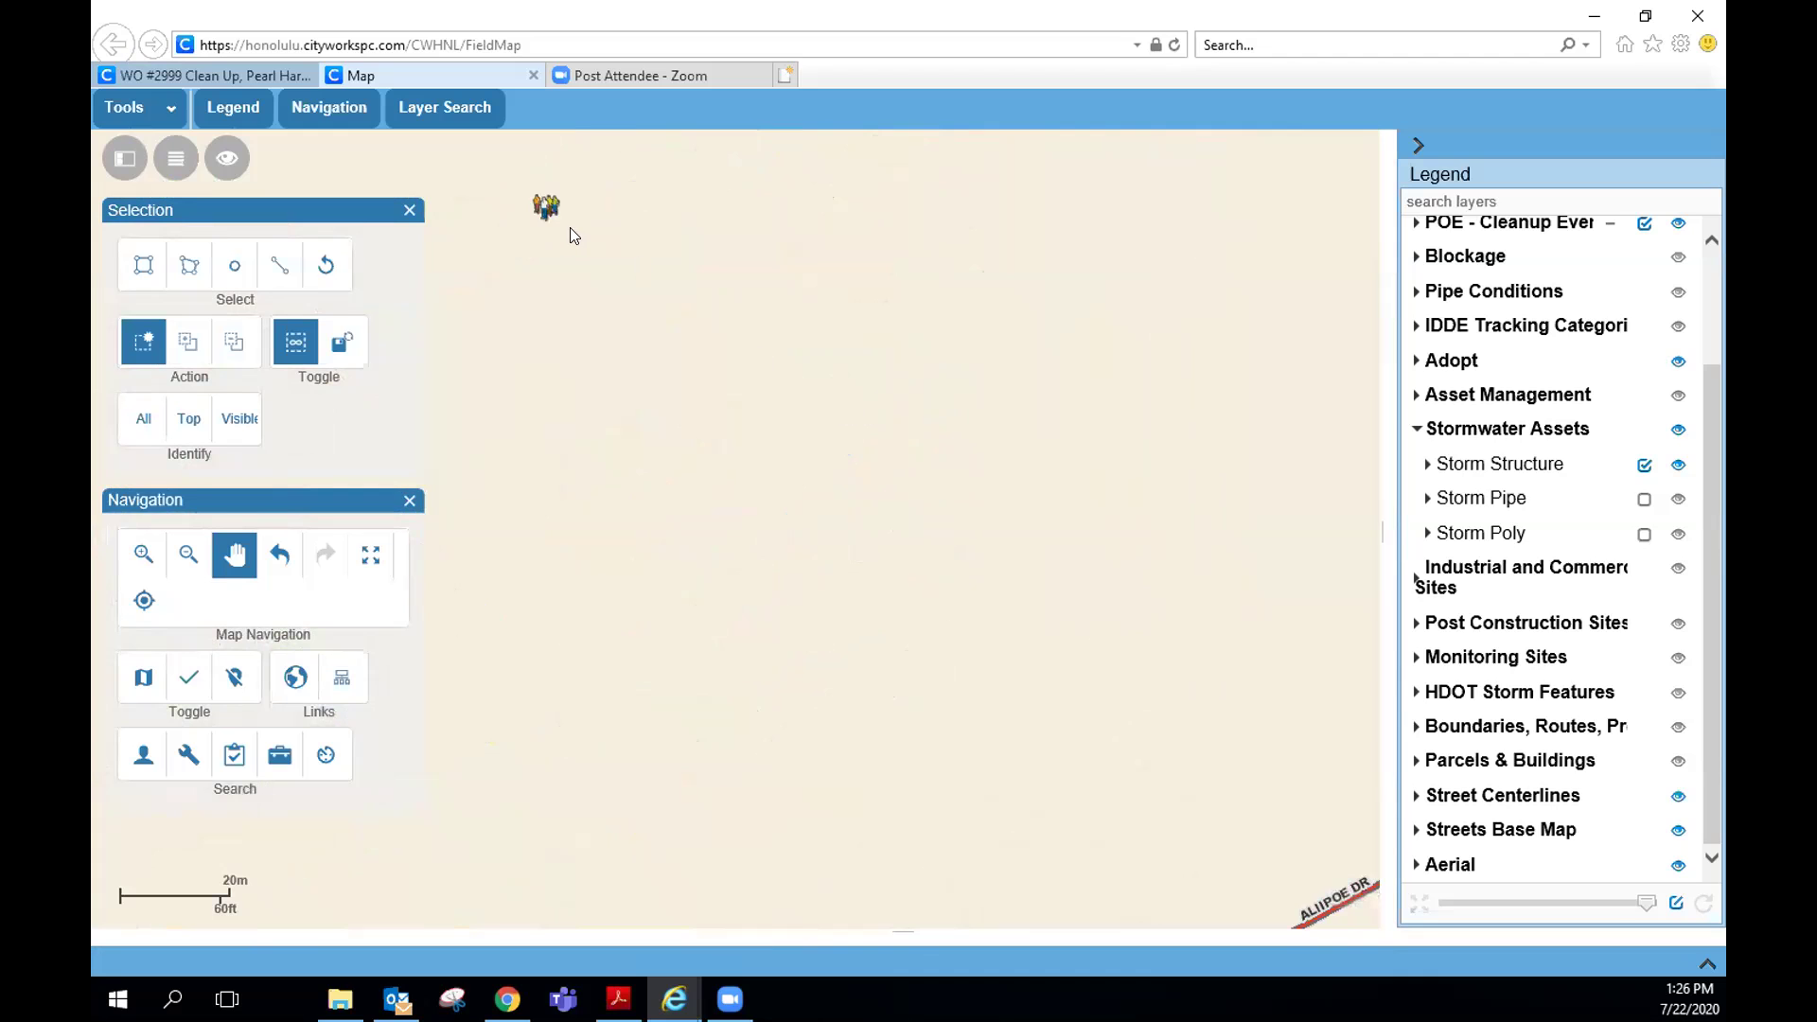
pyautogui.moveTo(572, 234); pyautogui.dragTo(821, 528)
# - Show the Aiea Intermediate outreach event's details and open work order 1642's full record
pyautogui.click(811, 506)
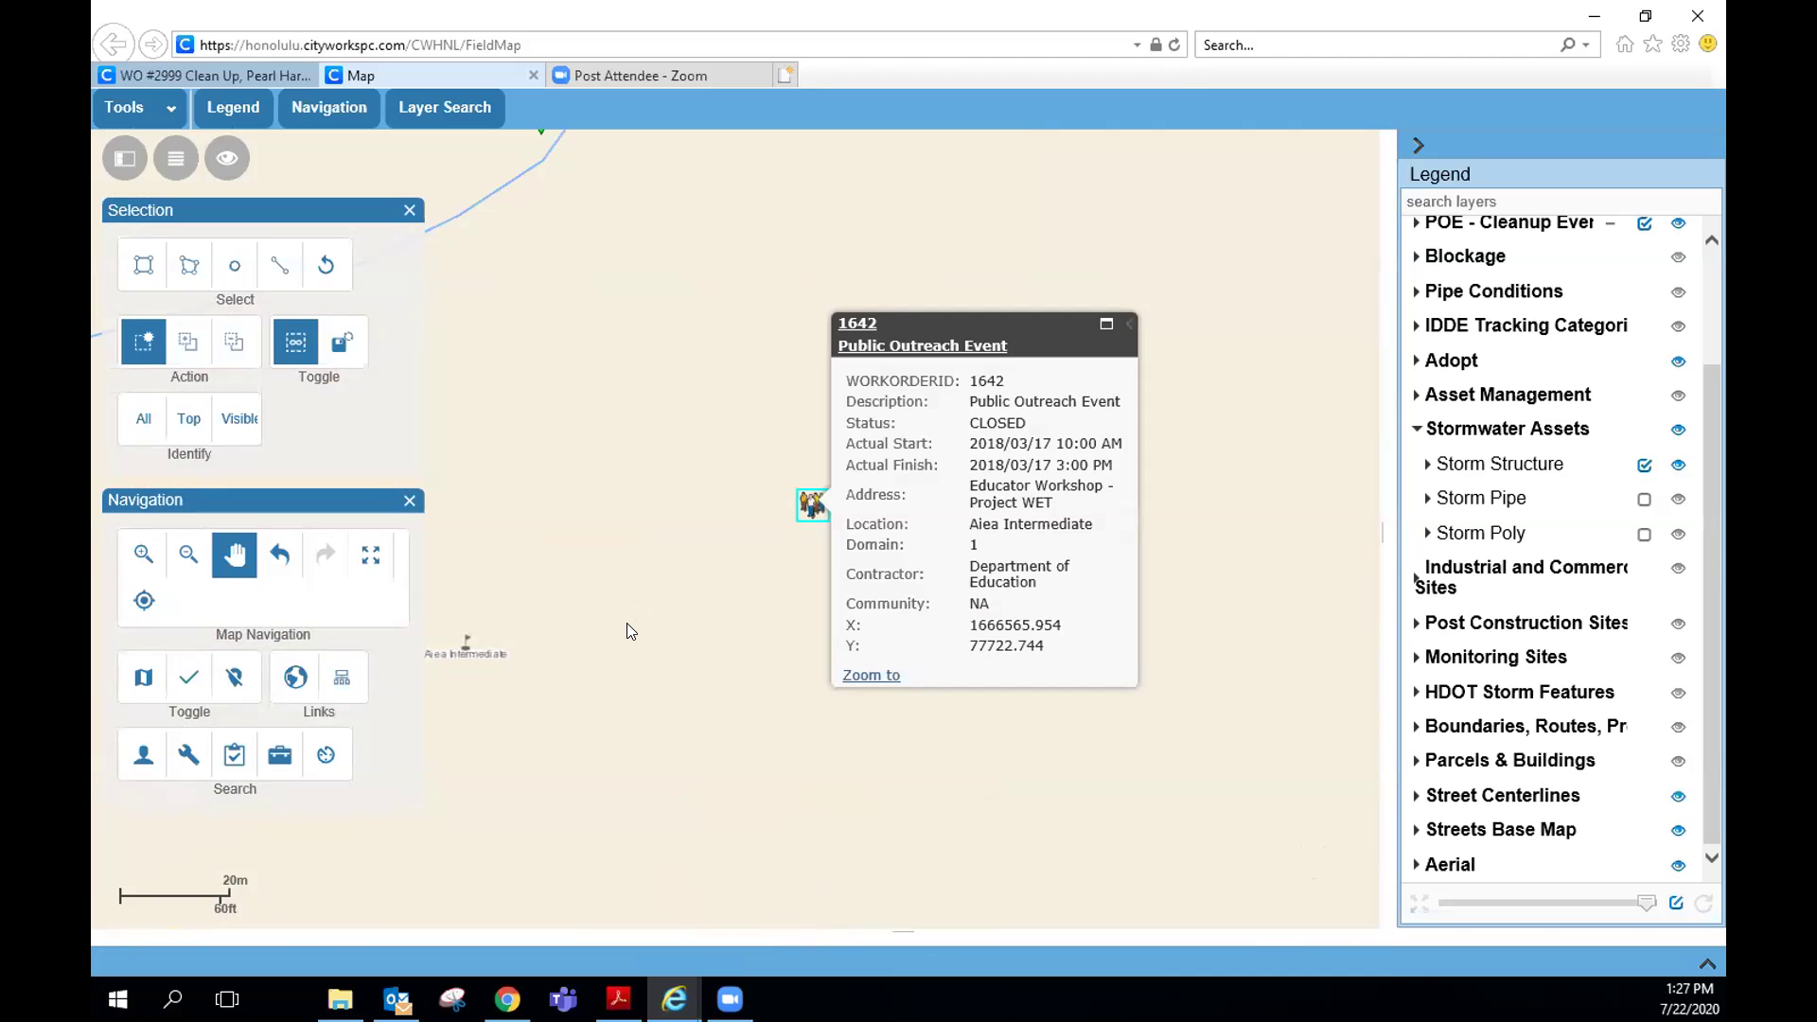
pyautogui.click(854, 326)
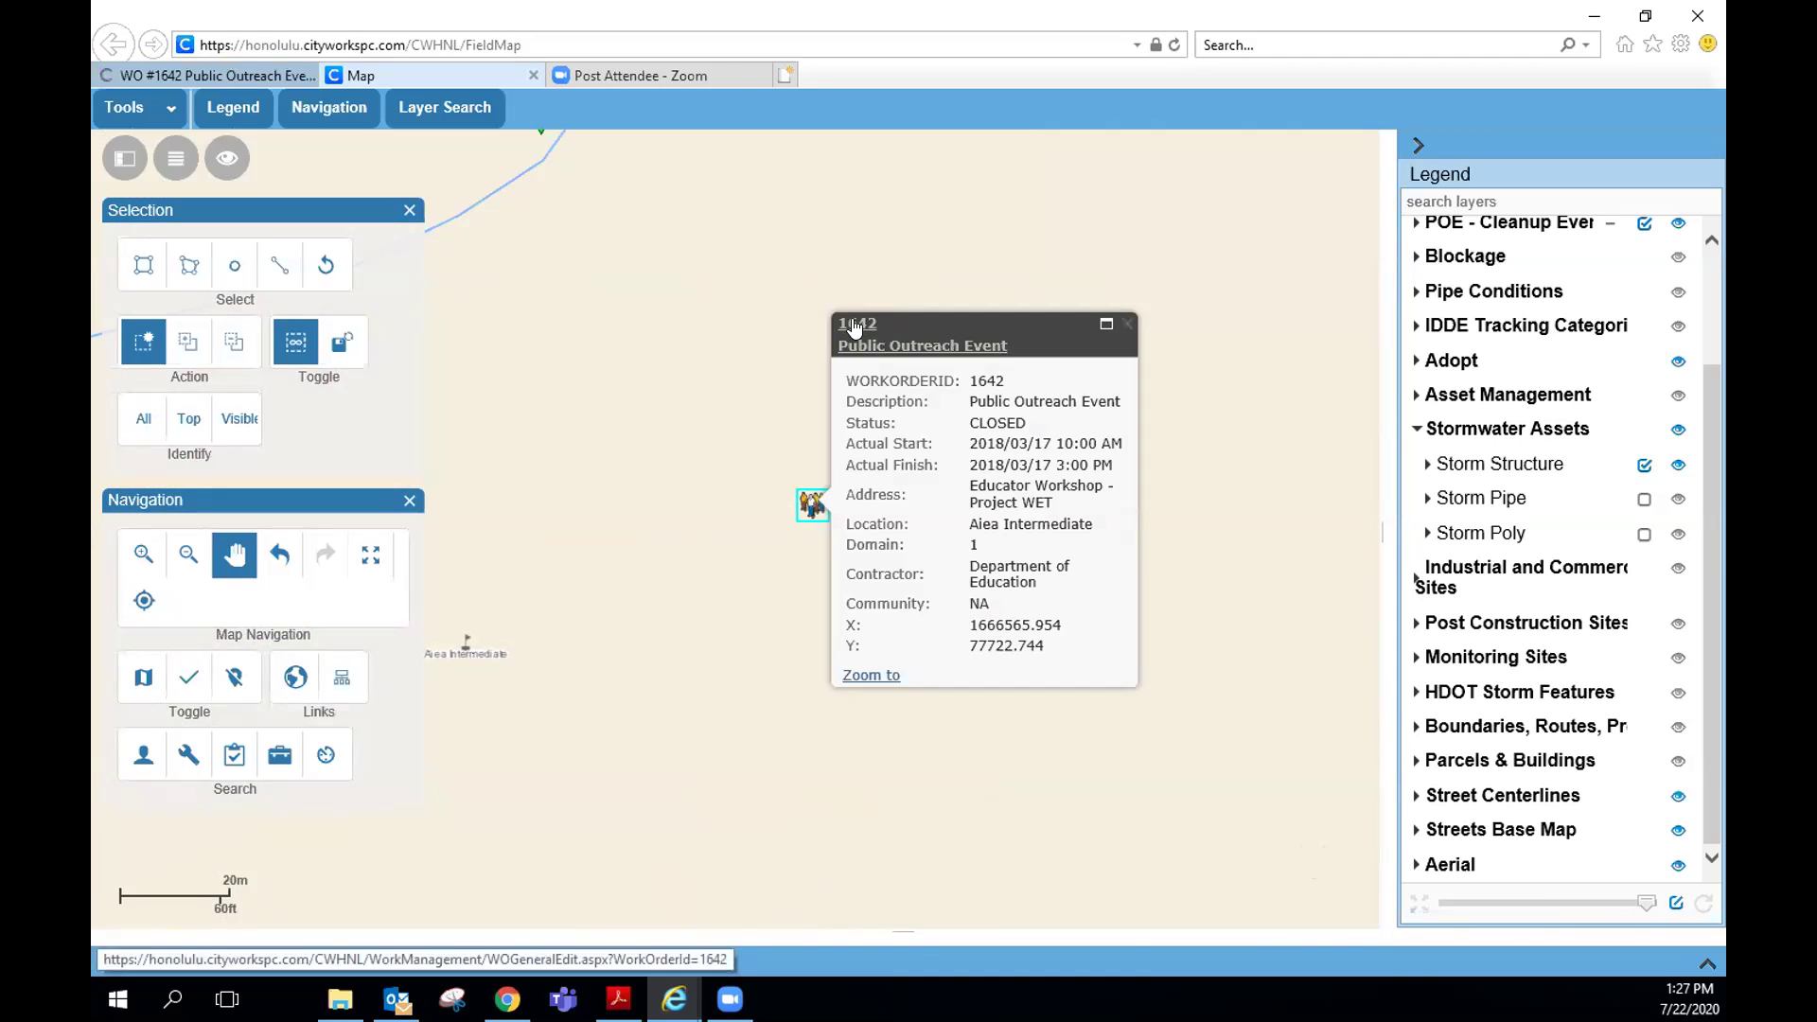
# - Switch to work order 1642's page and scroll to its custom fields (10 participants, GENERAL-SCHOOL)
pyautogui.click(255, 73)
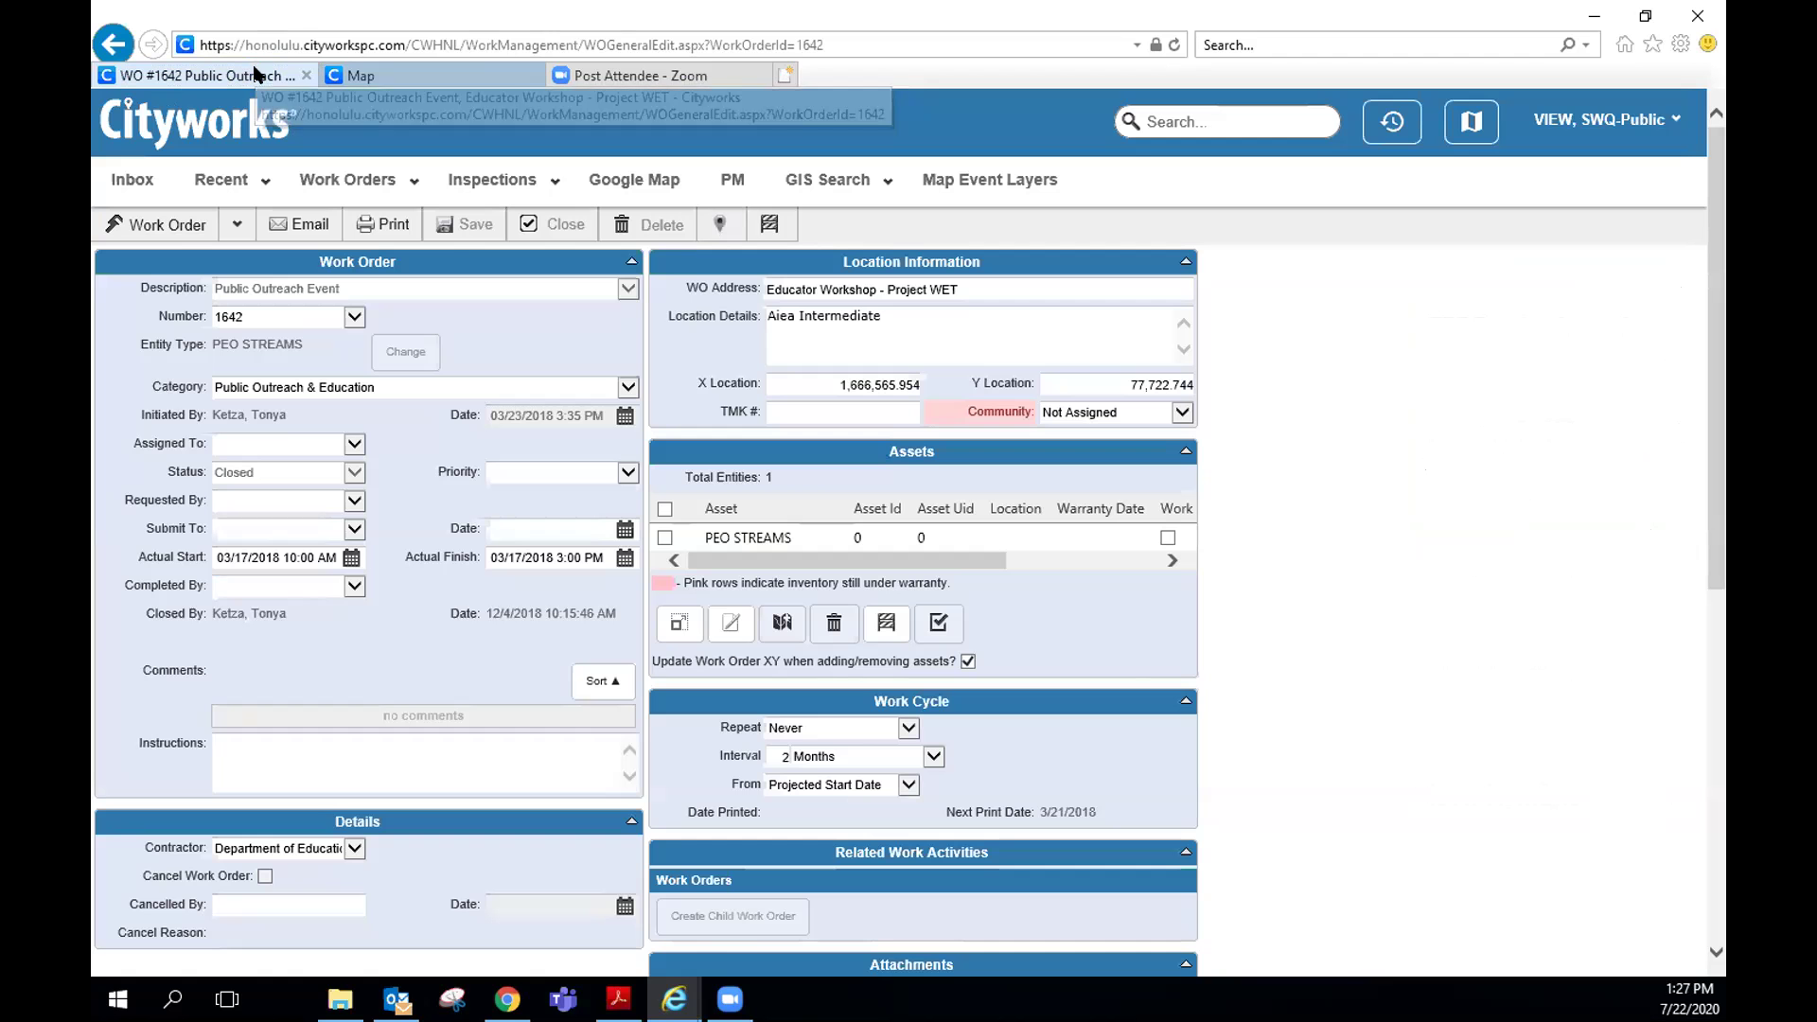
pyautogui.scroll(-7, 1229, 578)
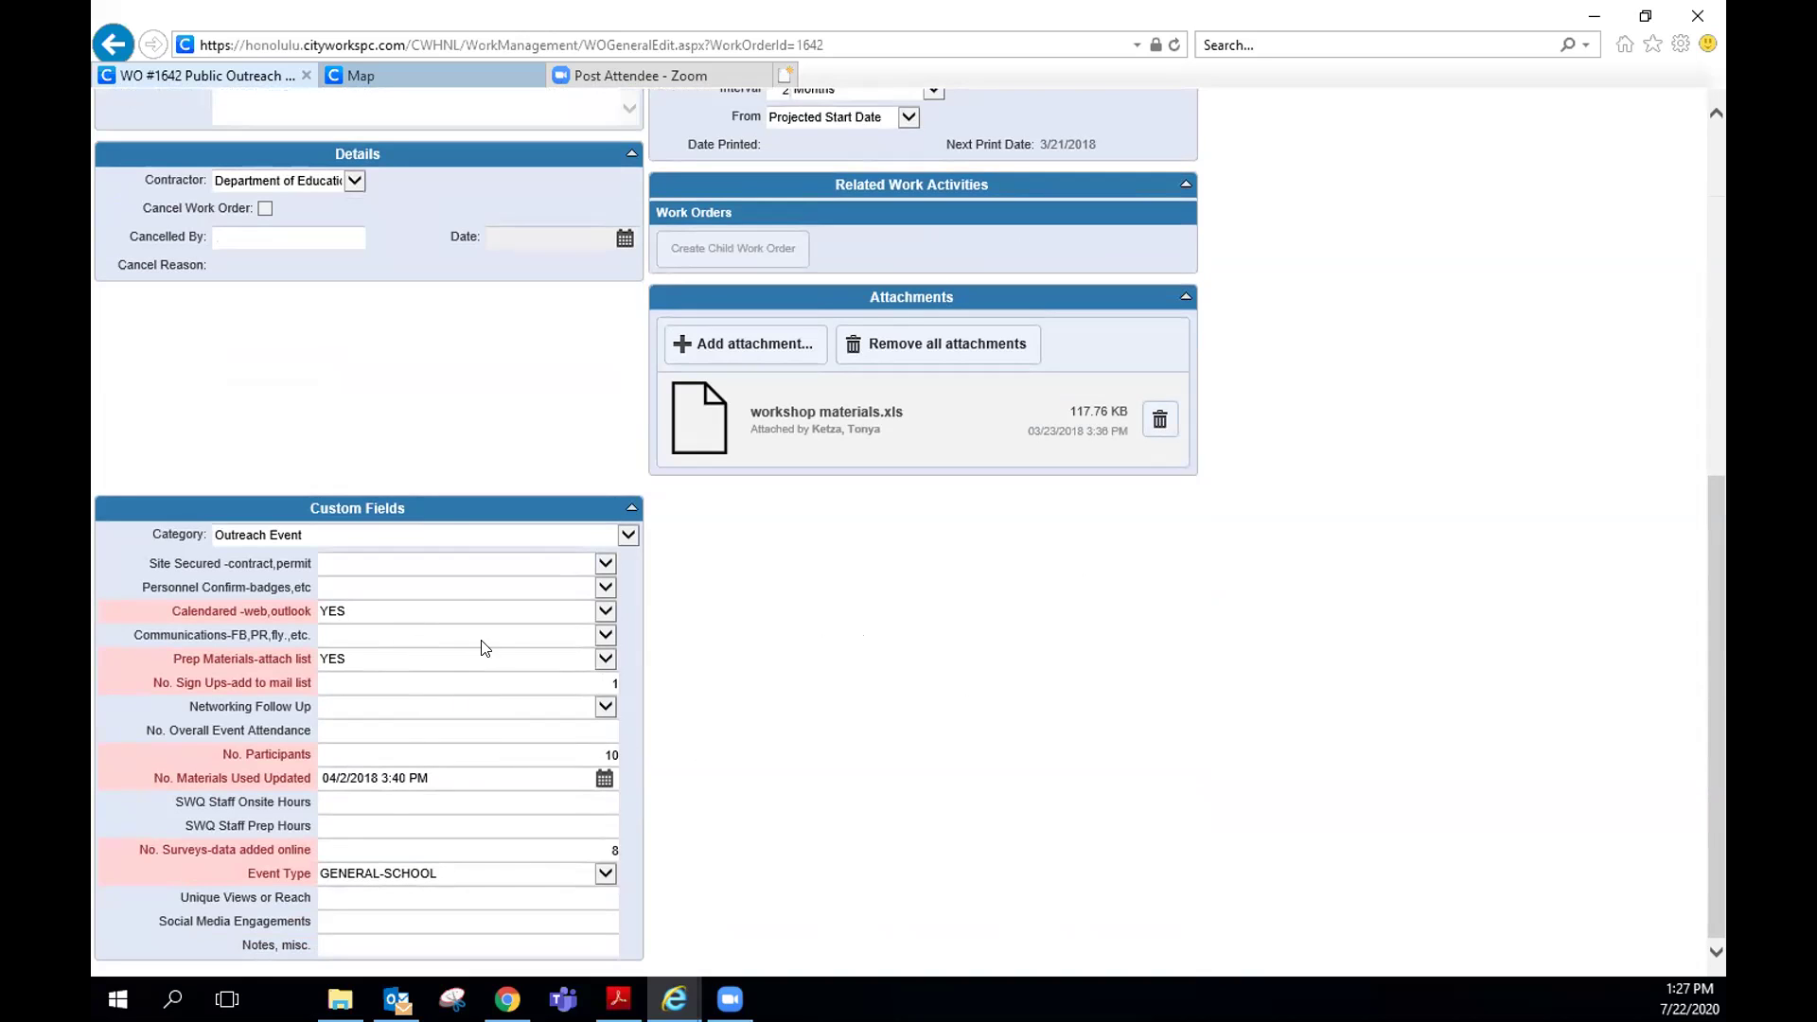
# - Return to the map, dismiss the work order 1642 details, and zoom out
pyautogui.click(443, 74)
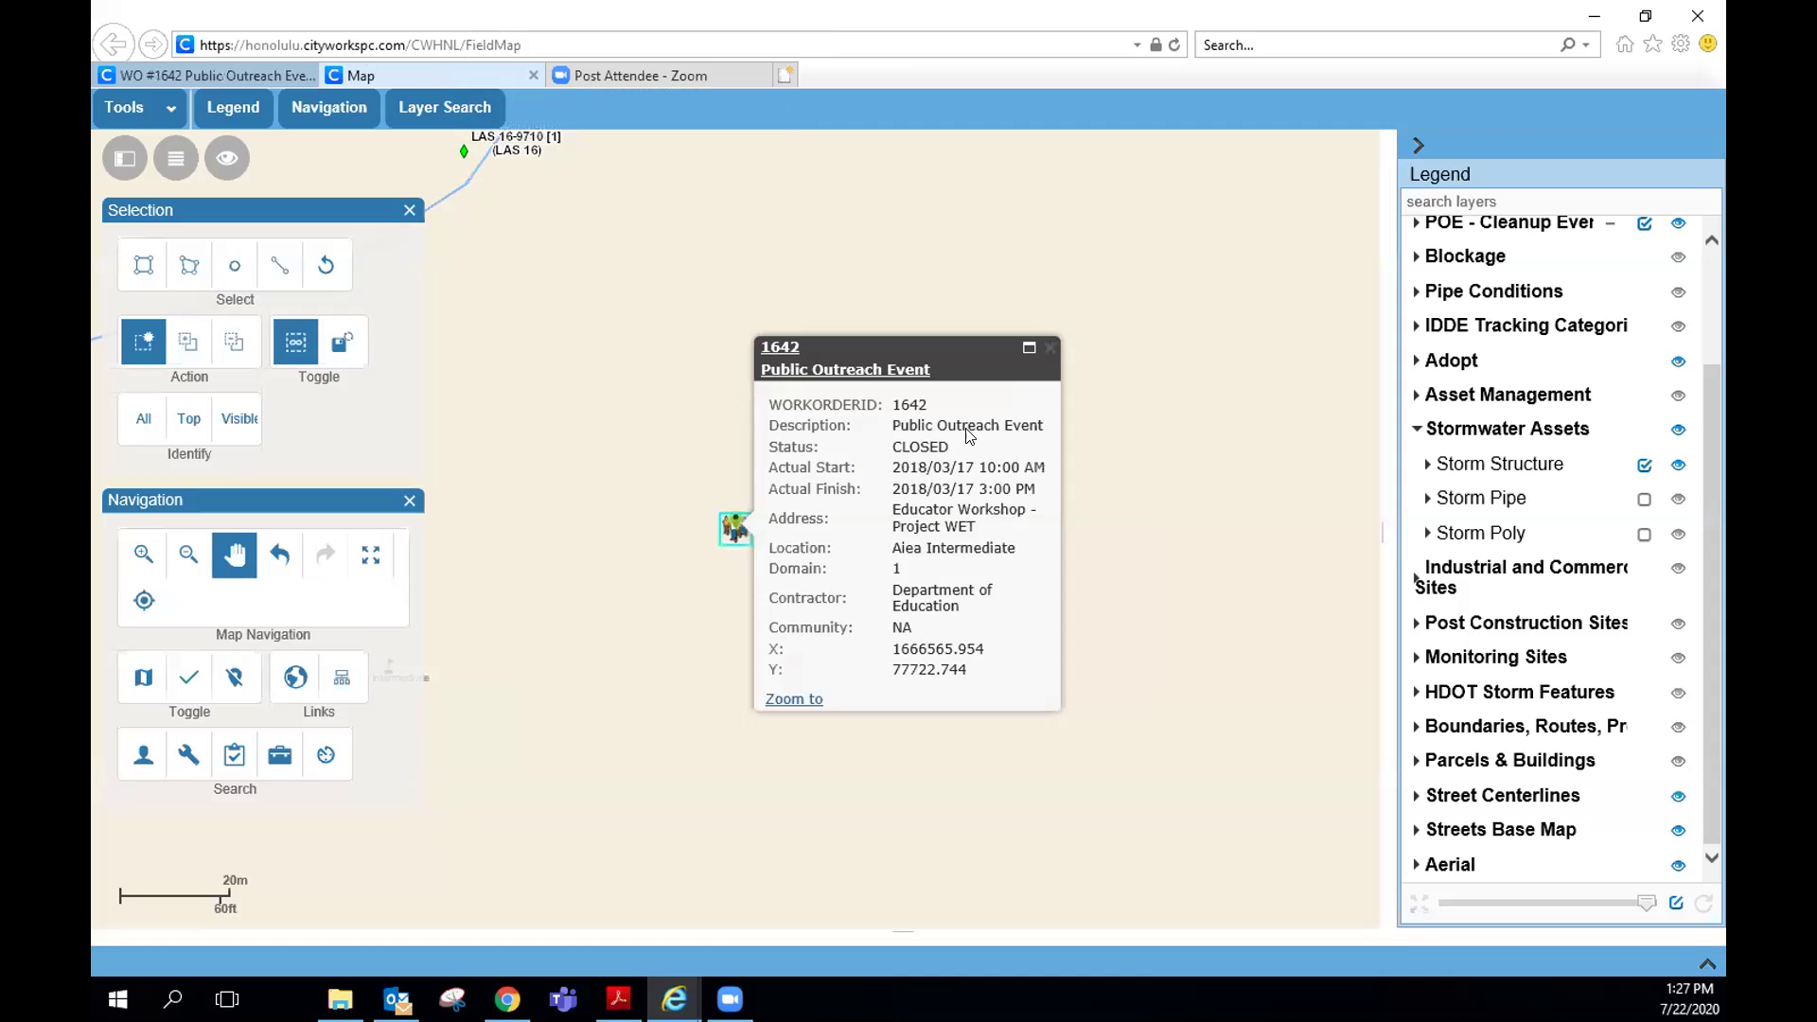
pyautogui.click(1052, 353)
pyautogui.scroll(-2, 1035, 480)
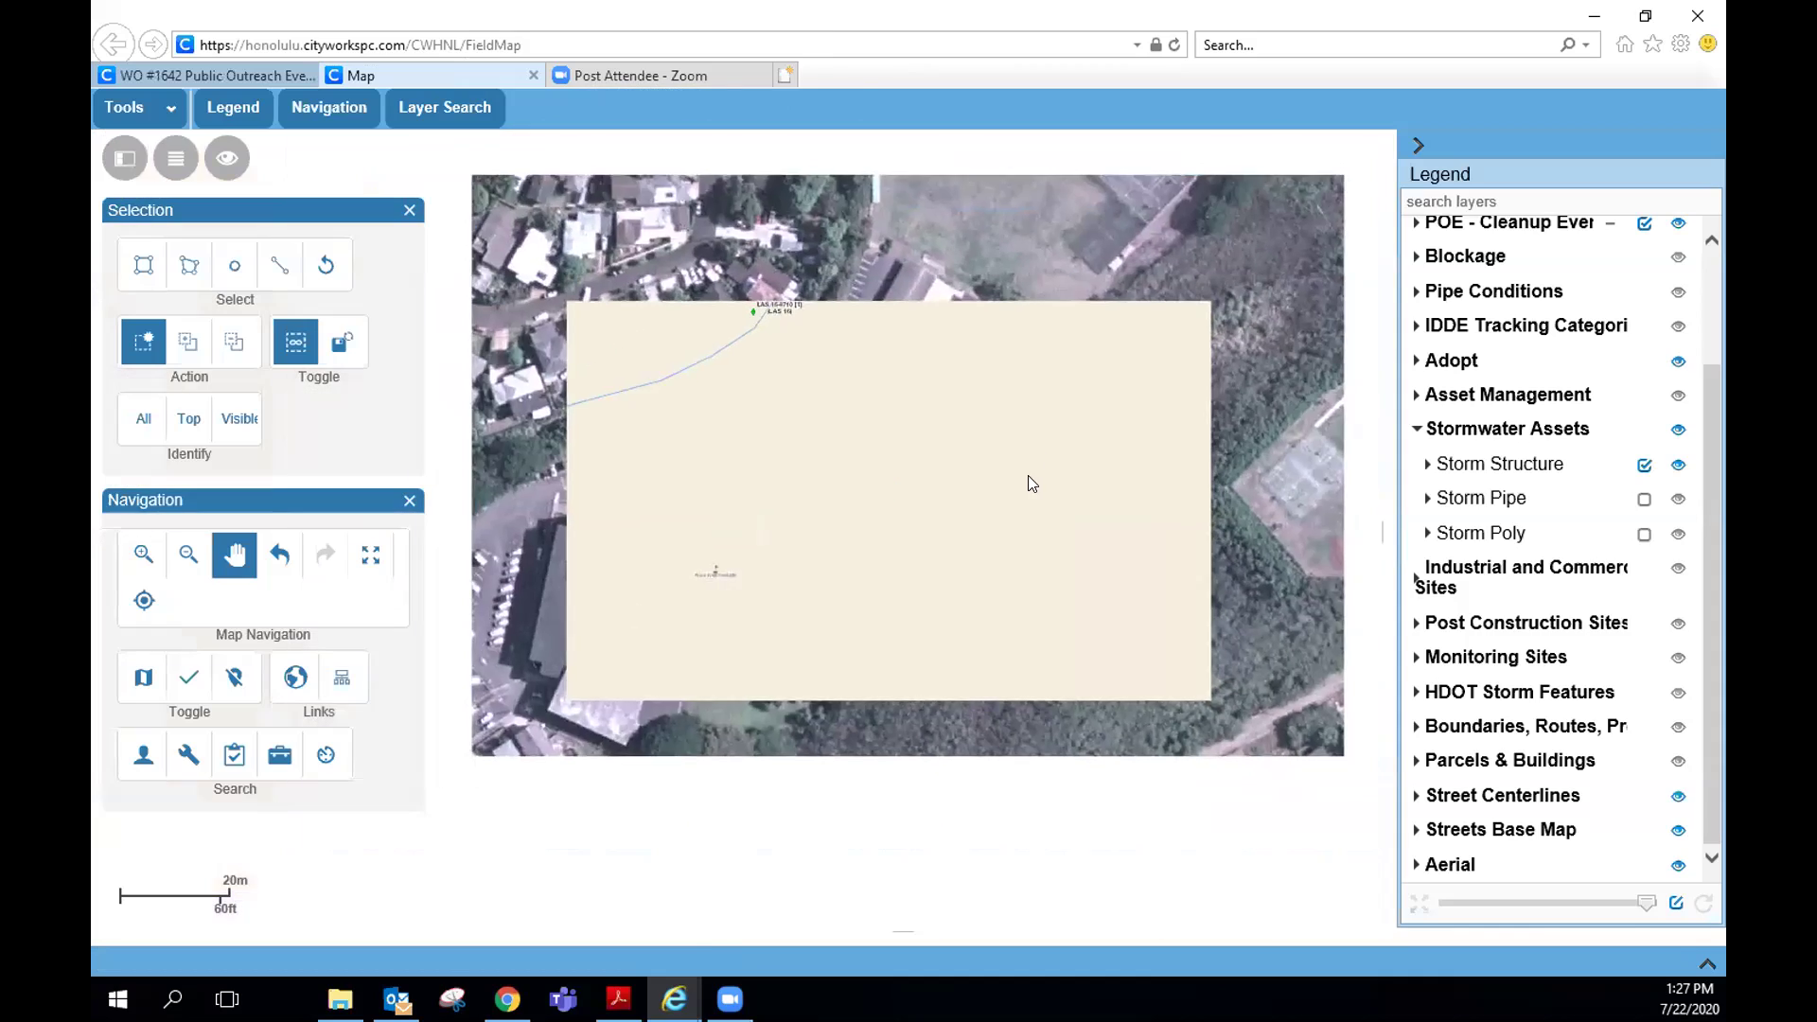
pyautogui.scroll(-1, 804, 643)
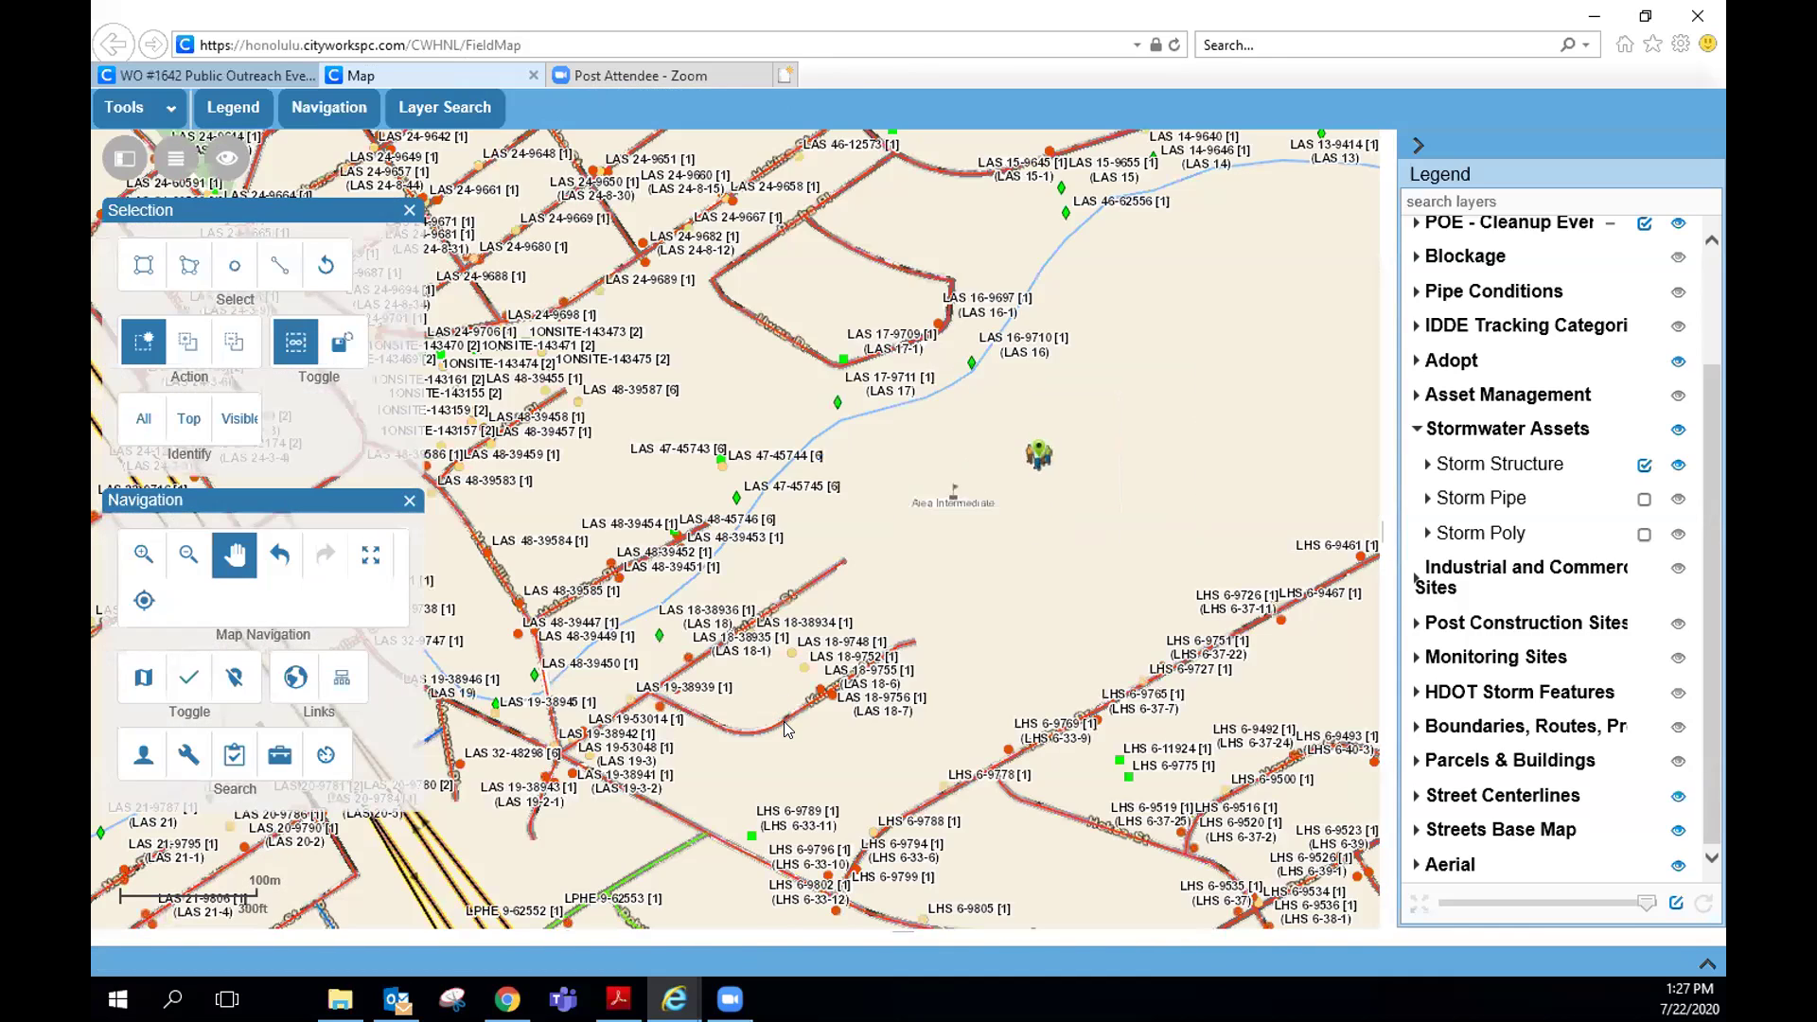
# - Pan to the stadium and zoom in on storm structures like LHS 7-15146 below the interchange
pyautogui.moveTo(937, 553); pyautogui.dragTo(909, 565)
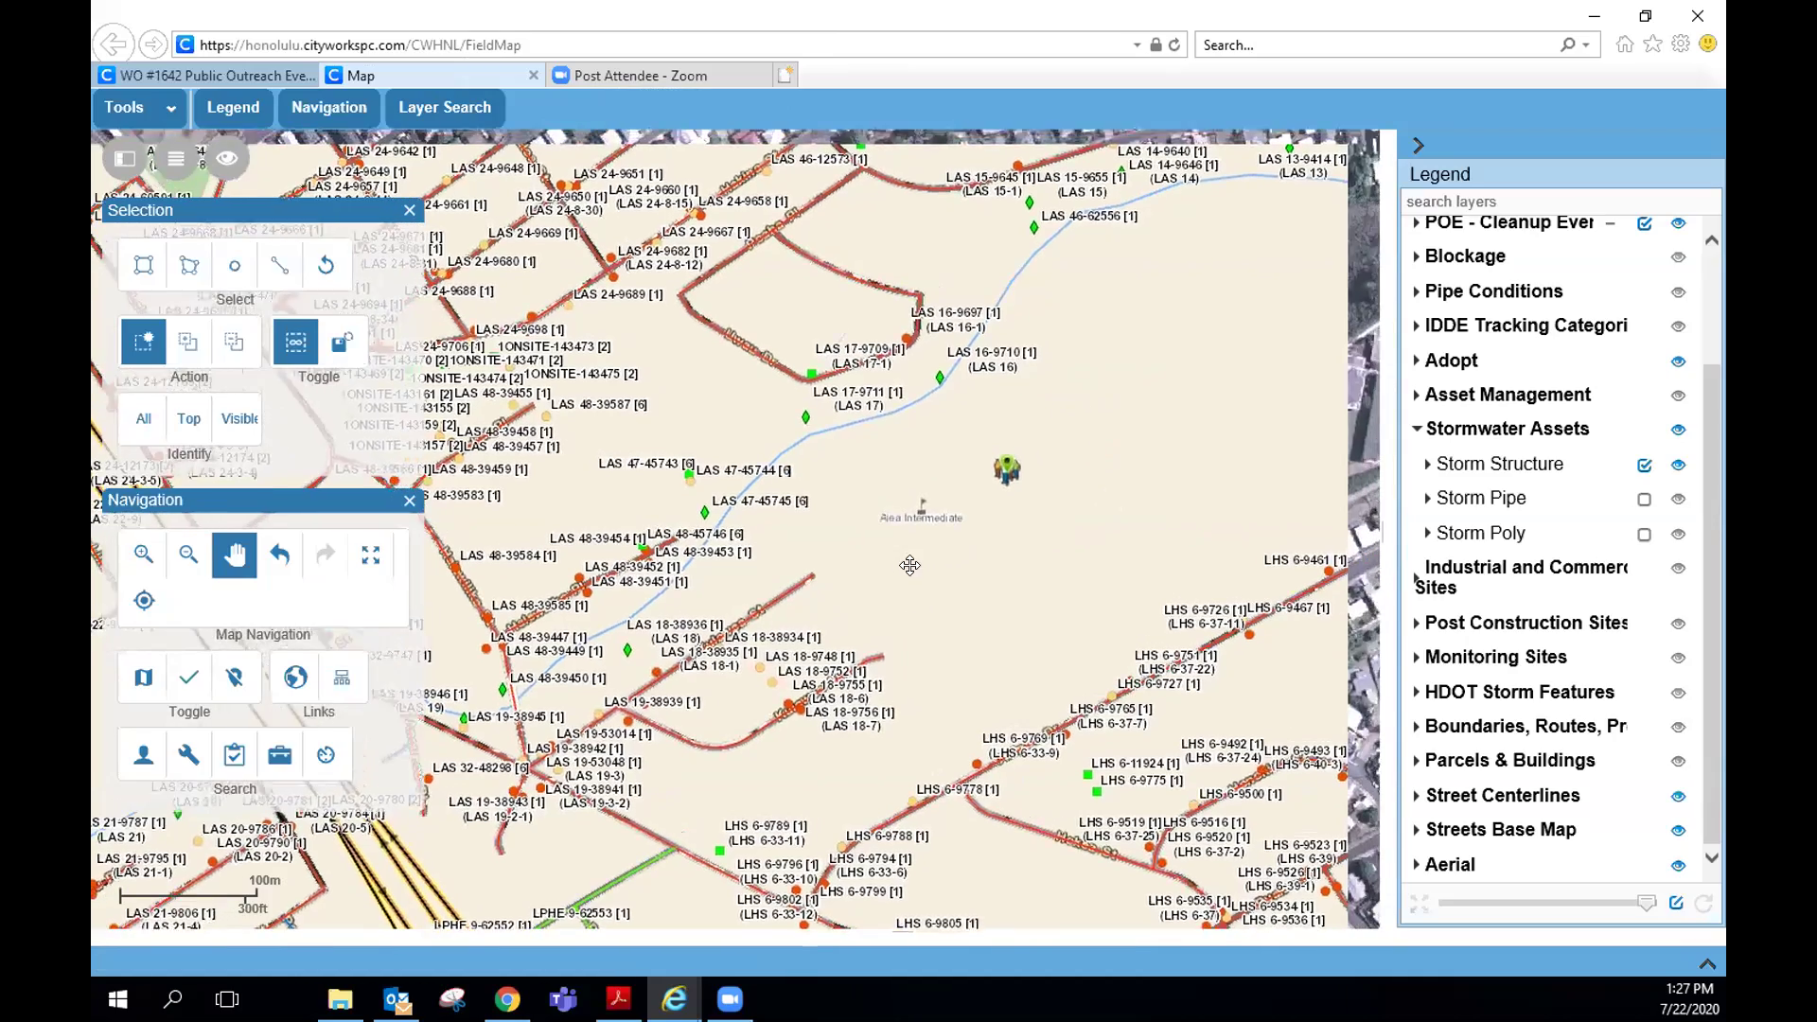
pyautogui.scroll(-2, 910, 565)
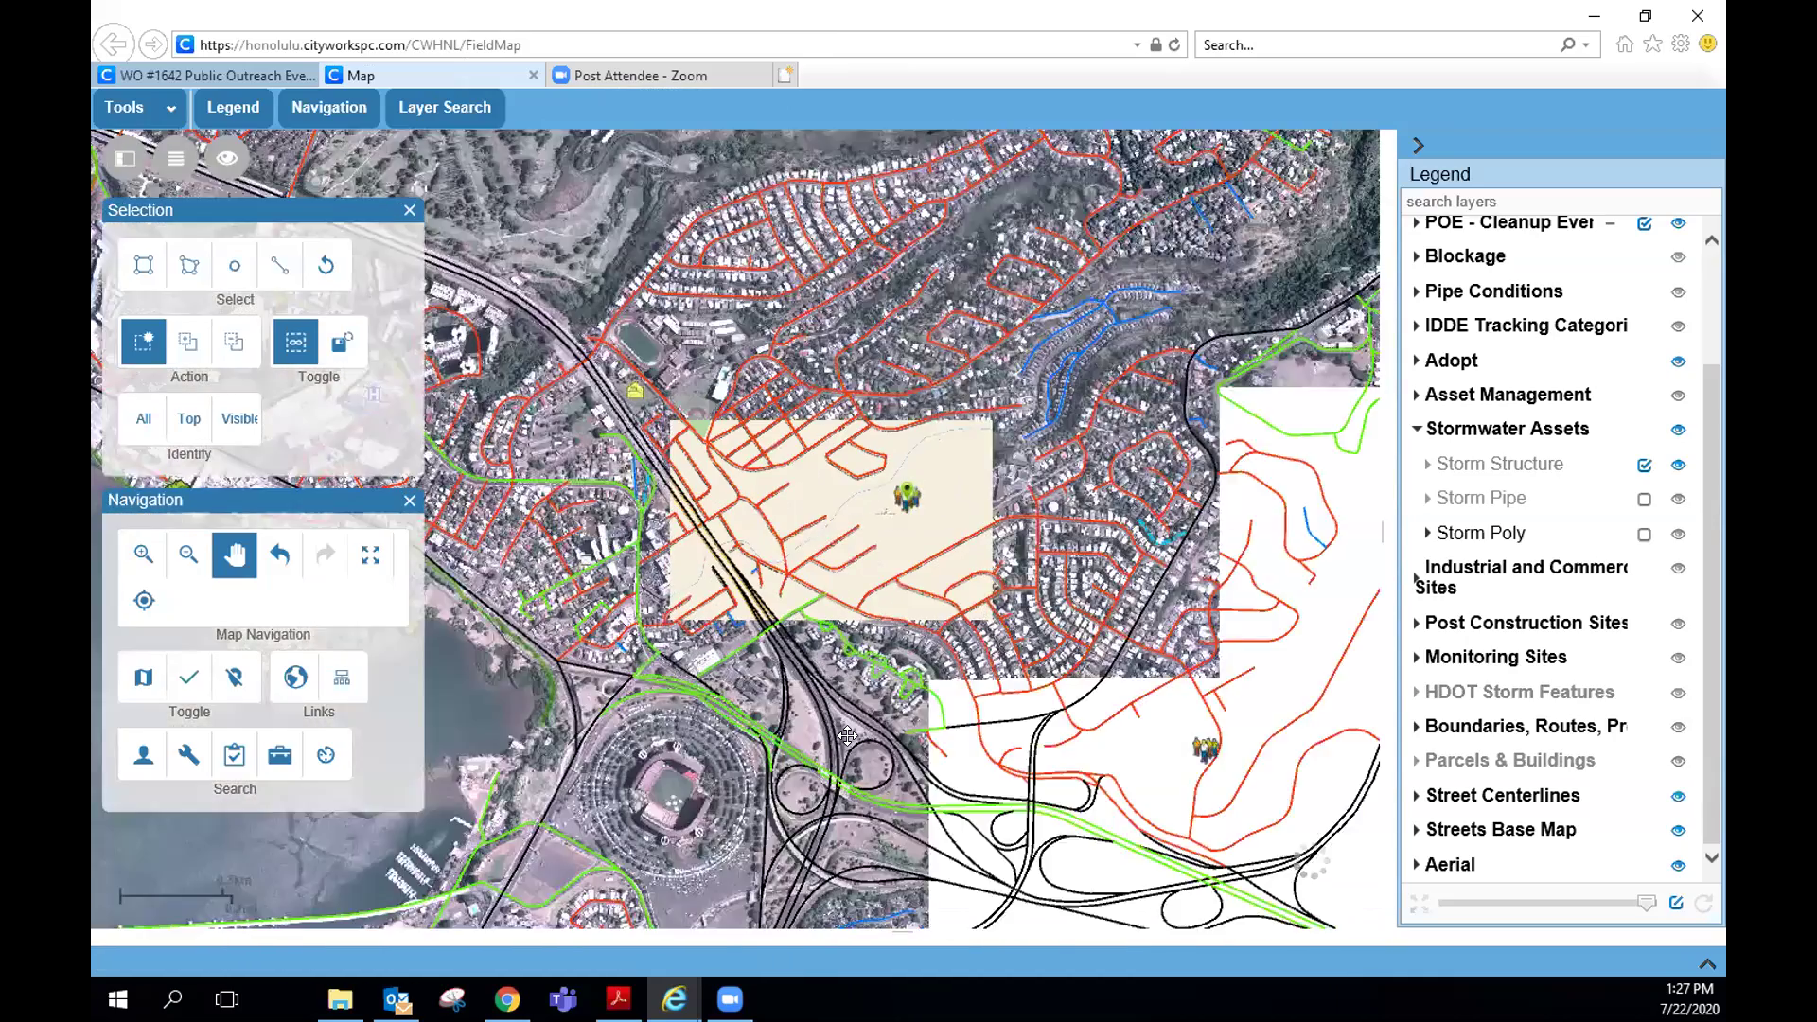
pyautogui.moveTo(696, 906); pyautogui.dragTo(845, 684)
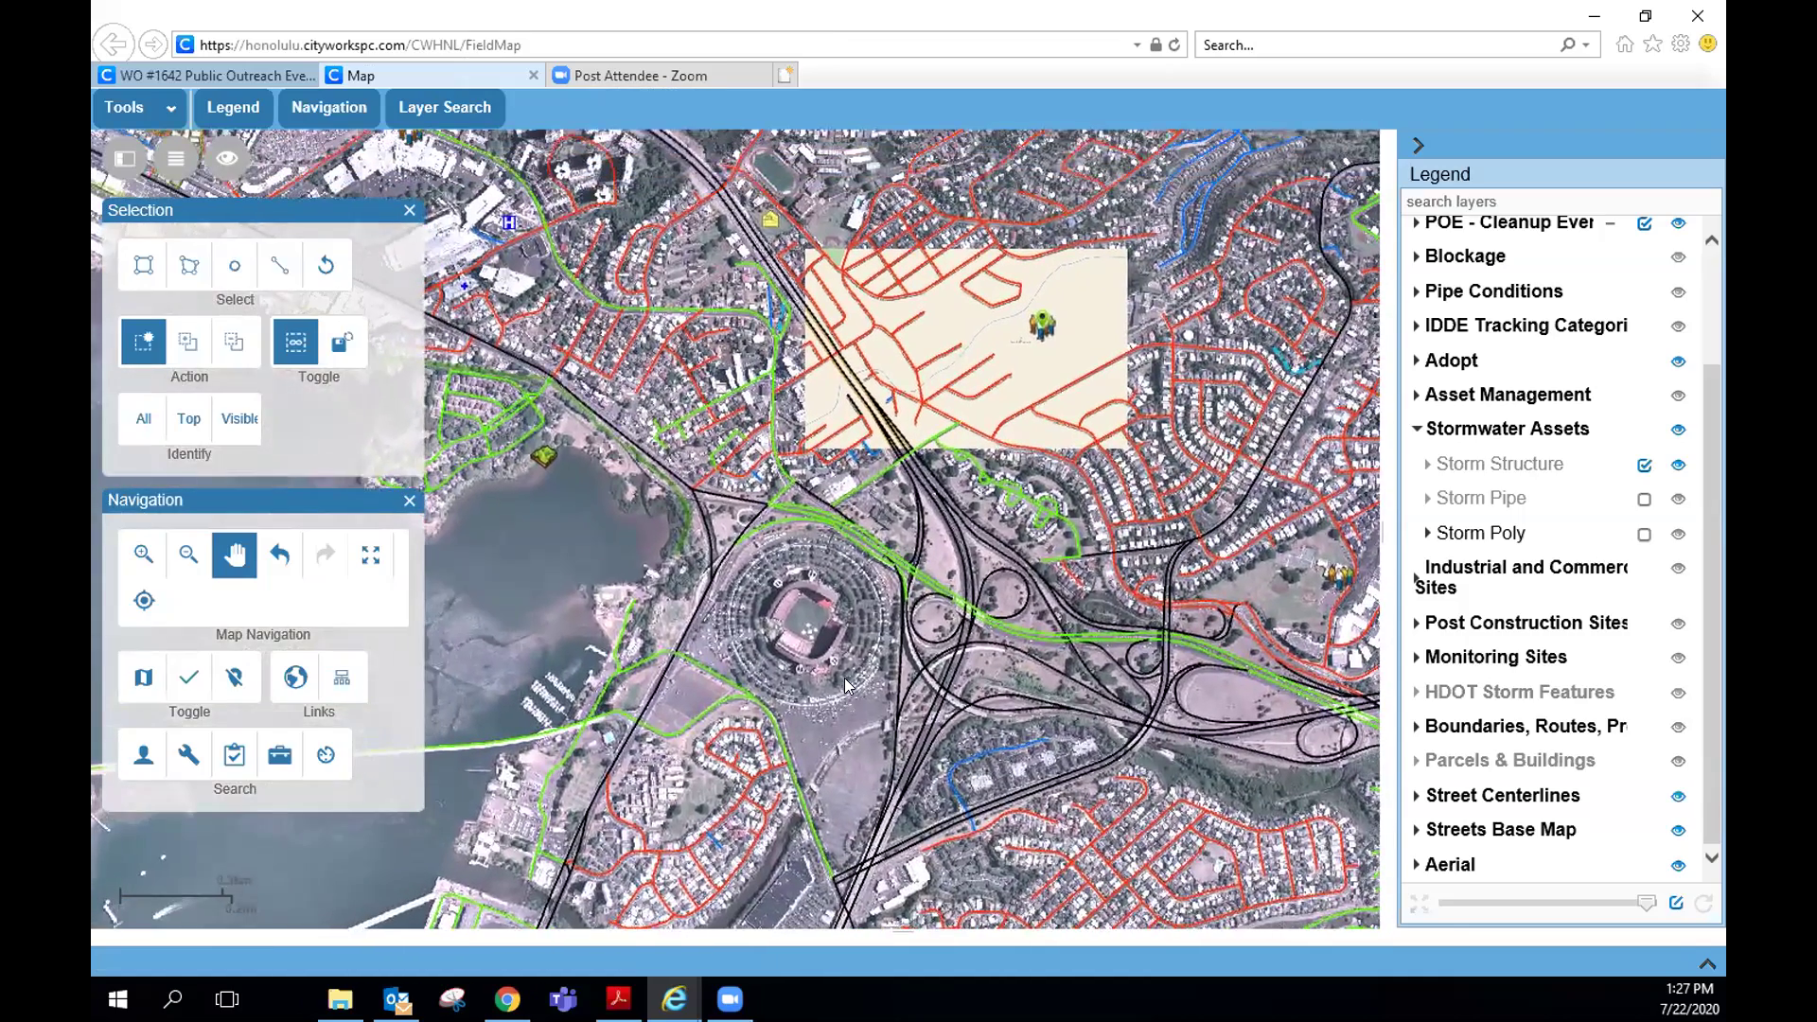
pyautogui.scroll(1, 845, 684)
pyautogui.moveTo(570, 807); pyautogui.dragTo(757, 707)
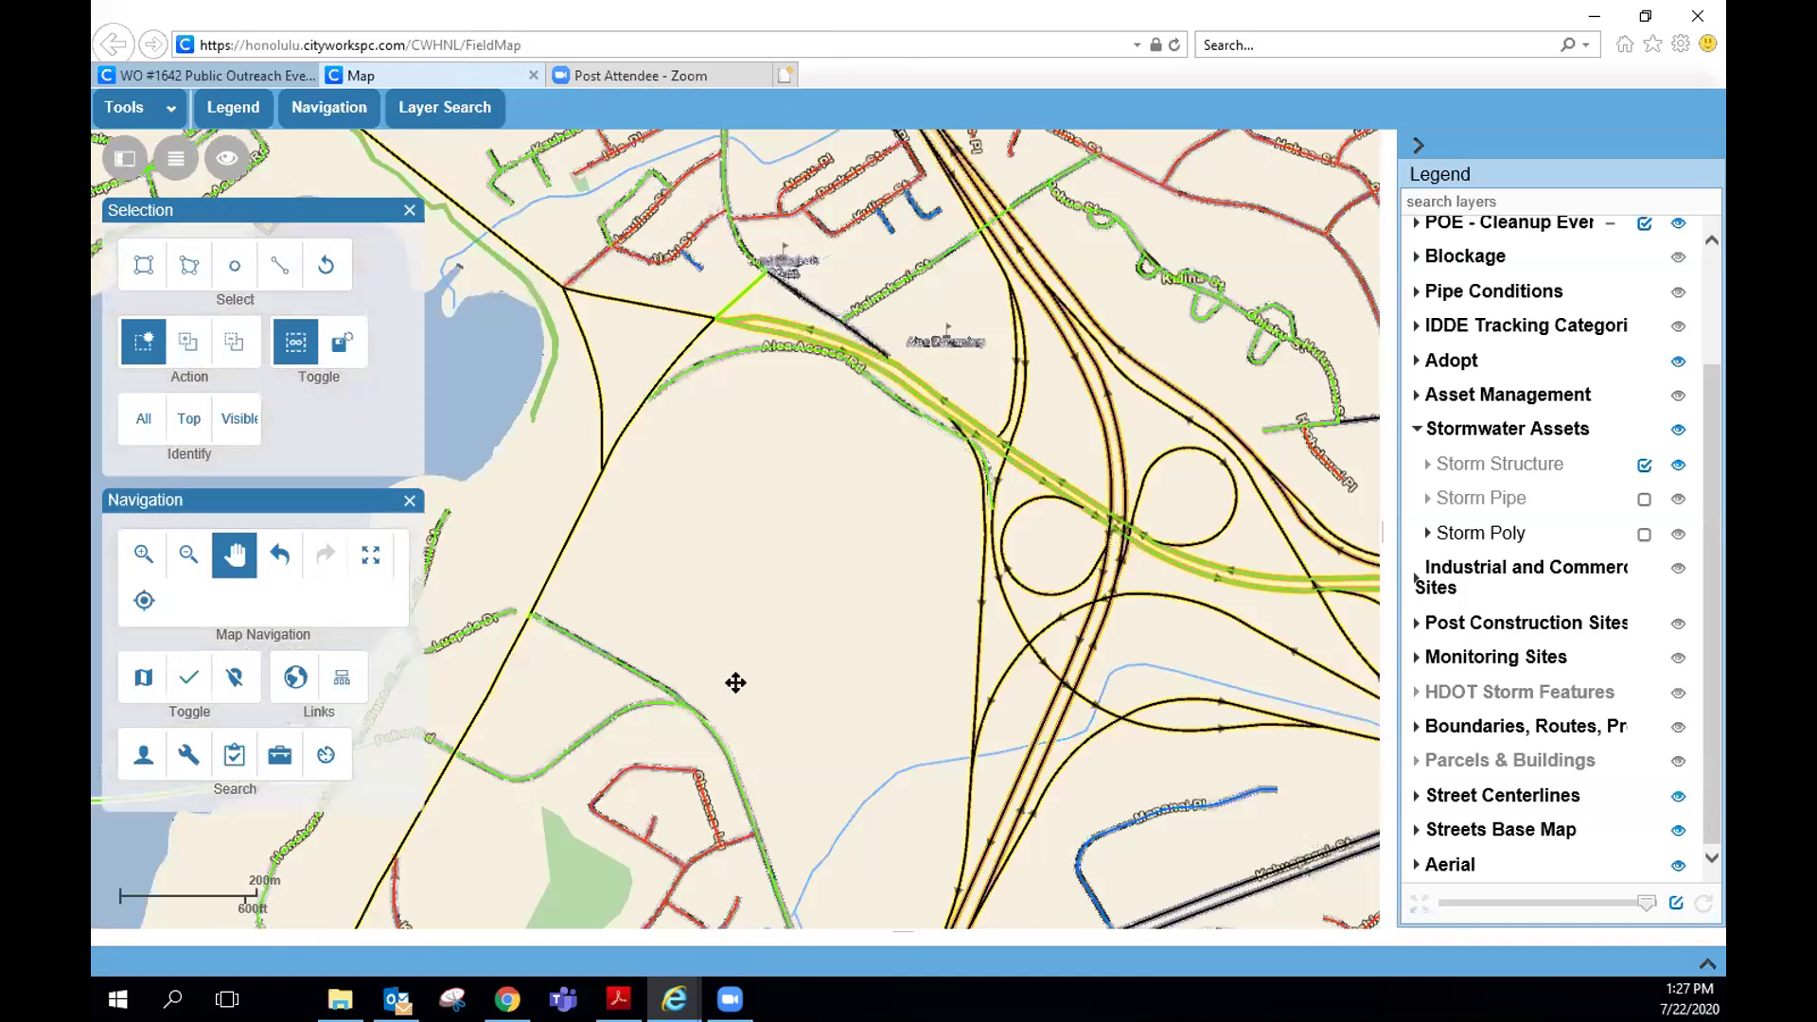
pyautogui.scroll(1, 735, 682)
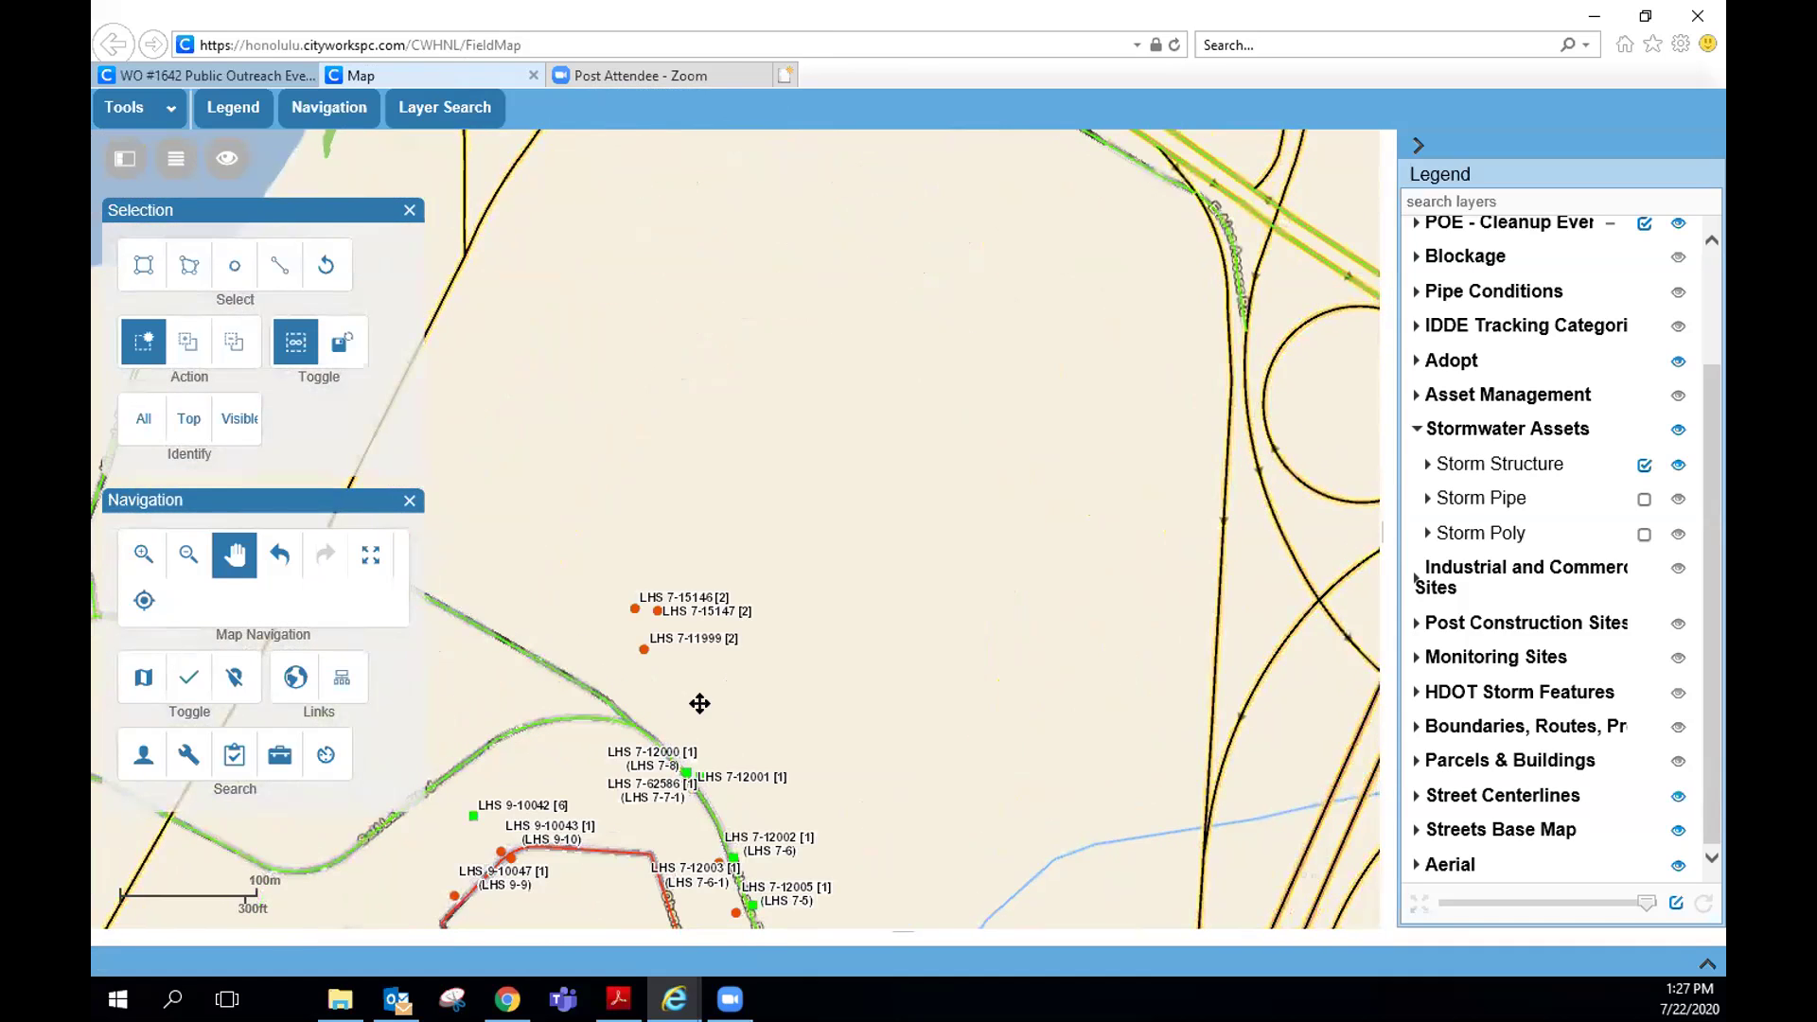
pyautogui.scroll(1, 695, 703)
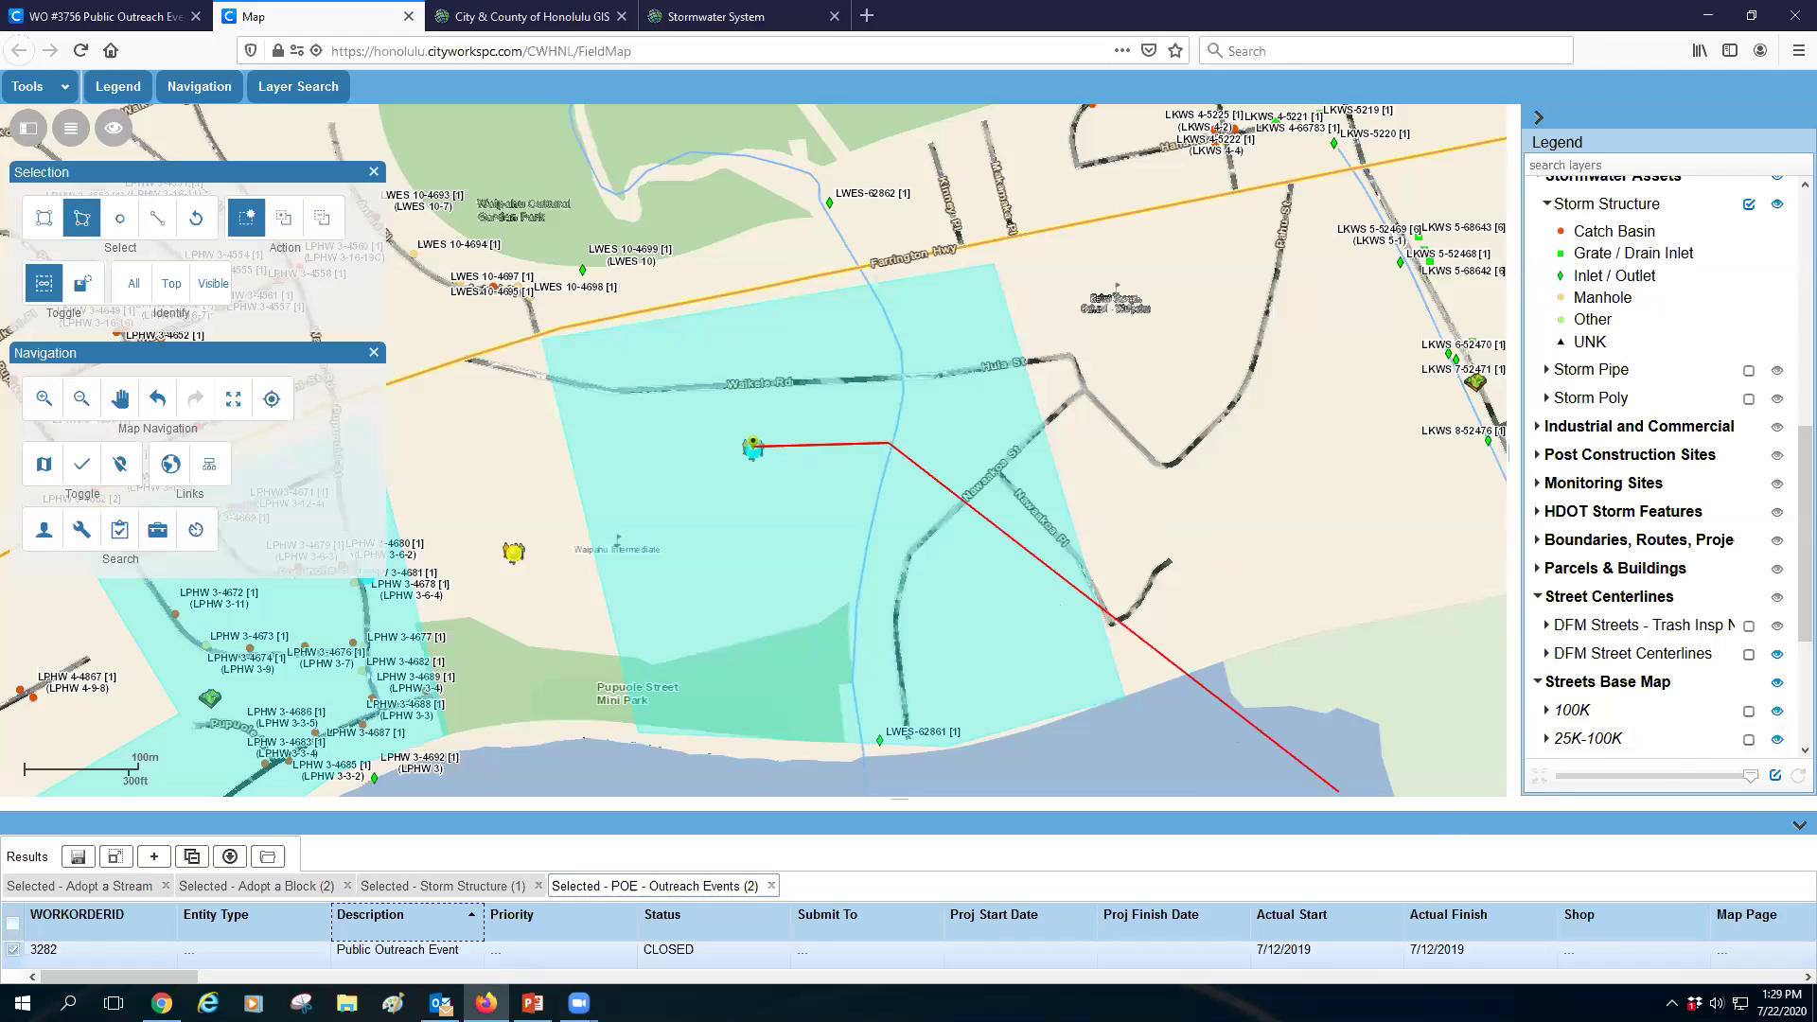
# - Switch to the Maps of Oahu site and page through featured maps back to Stormwater System
pyautogui.click(561, 19)
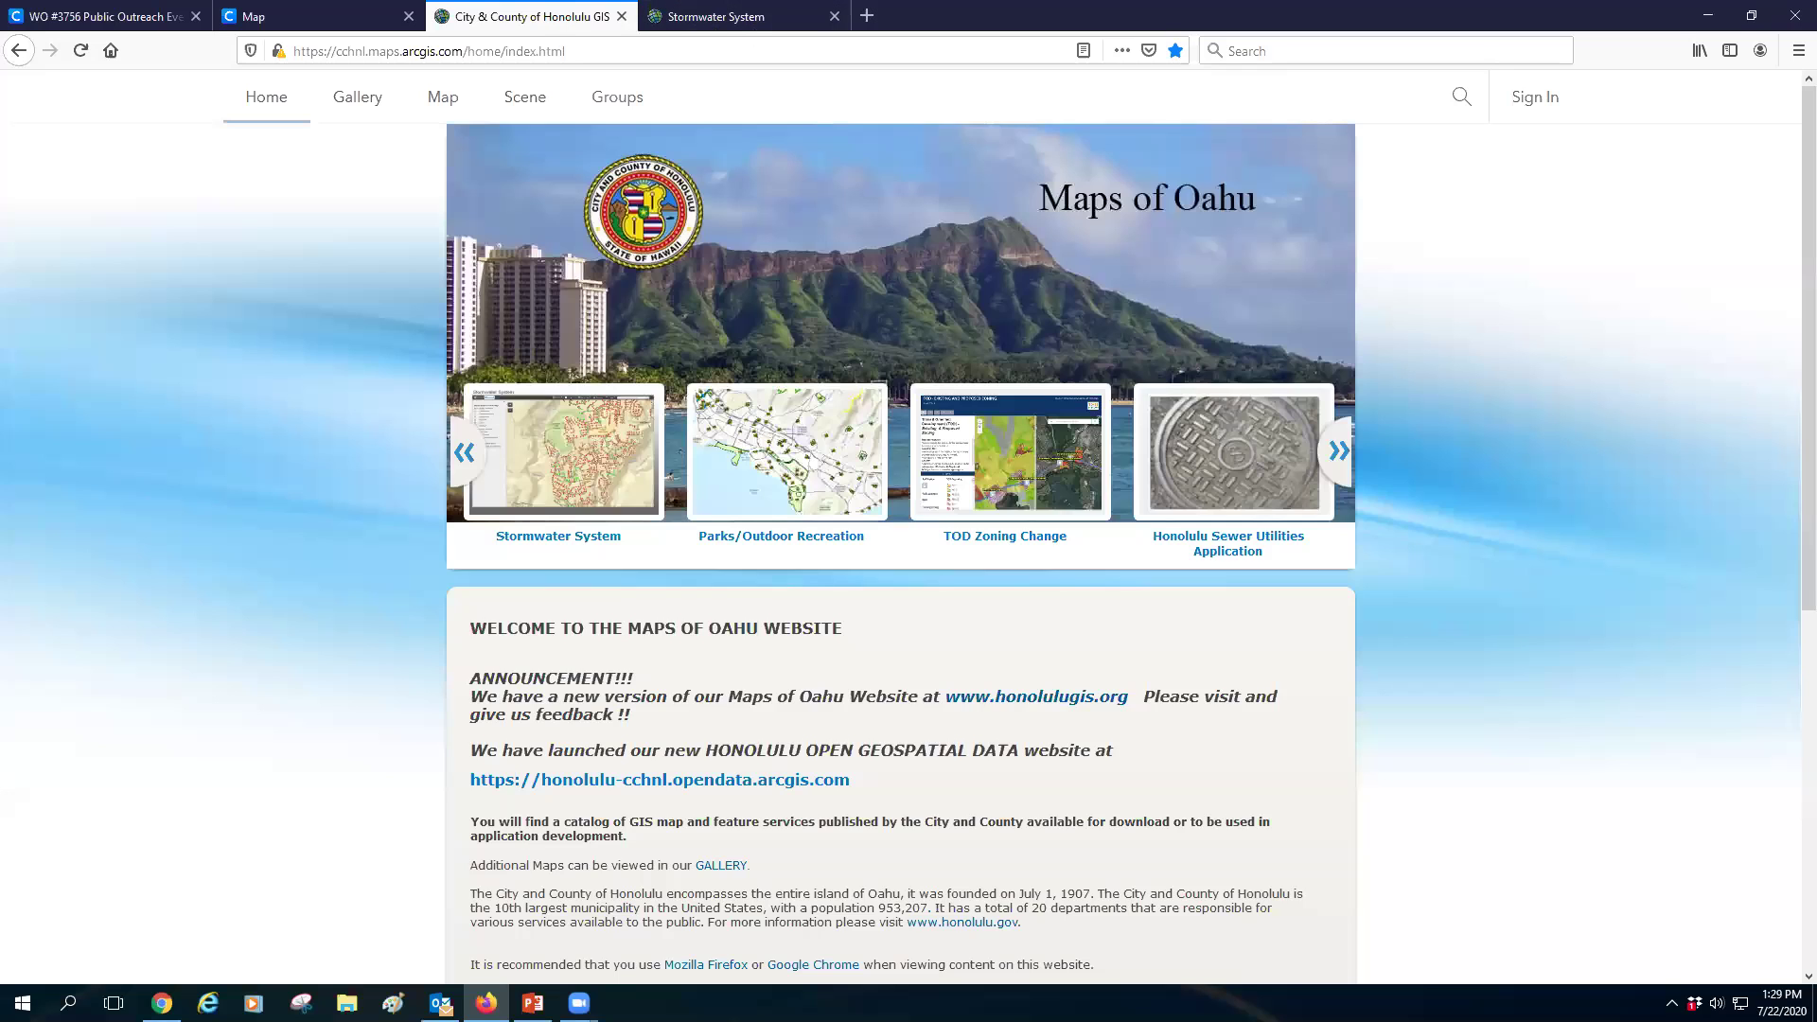
pyautogui.moveTo(578, 1003)
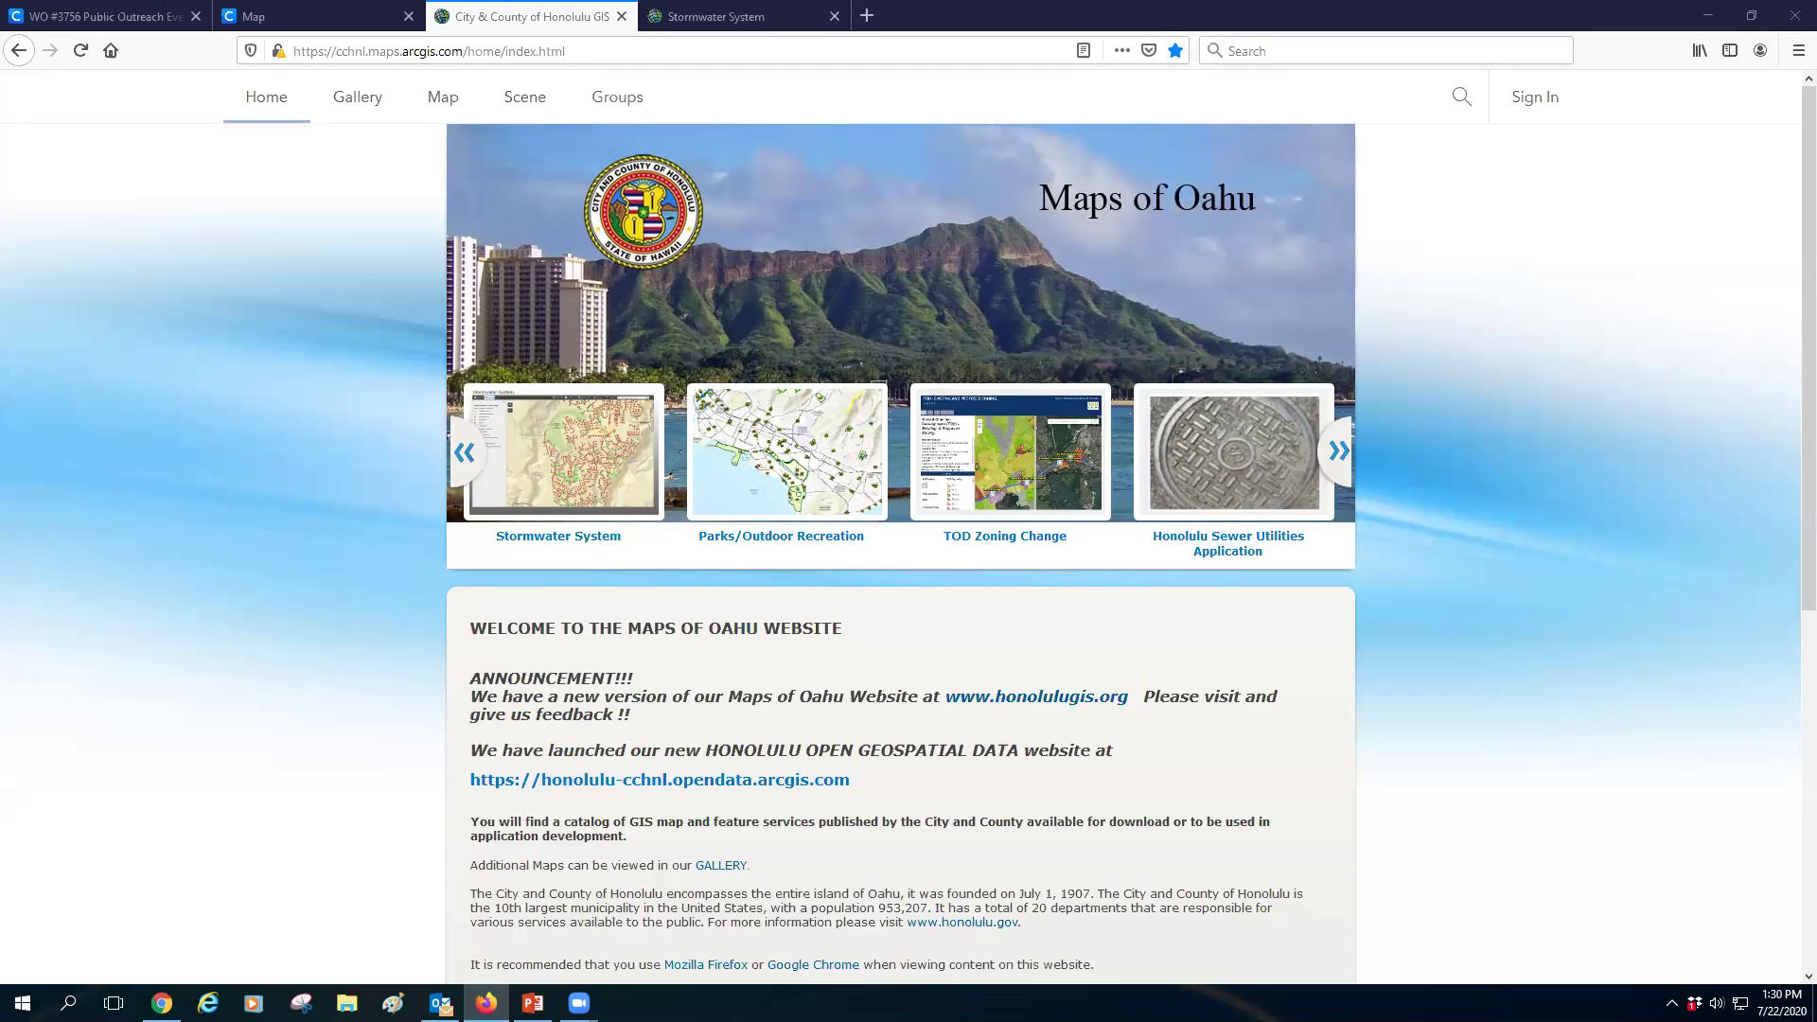
pyautogui.click(476, 463)
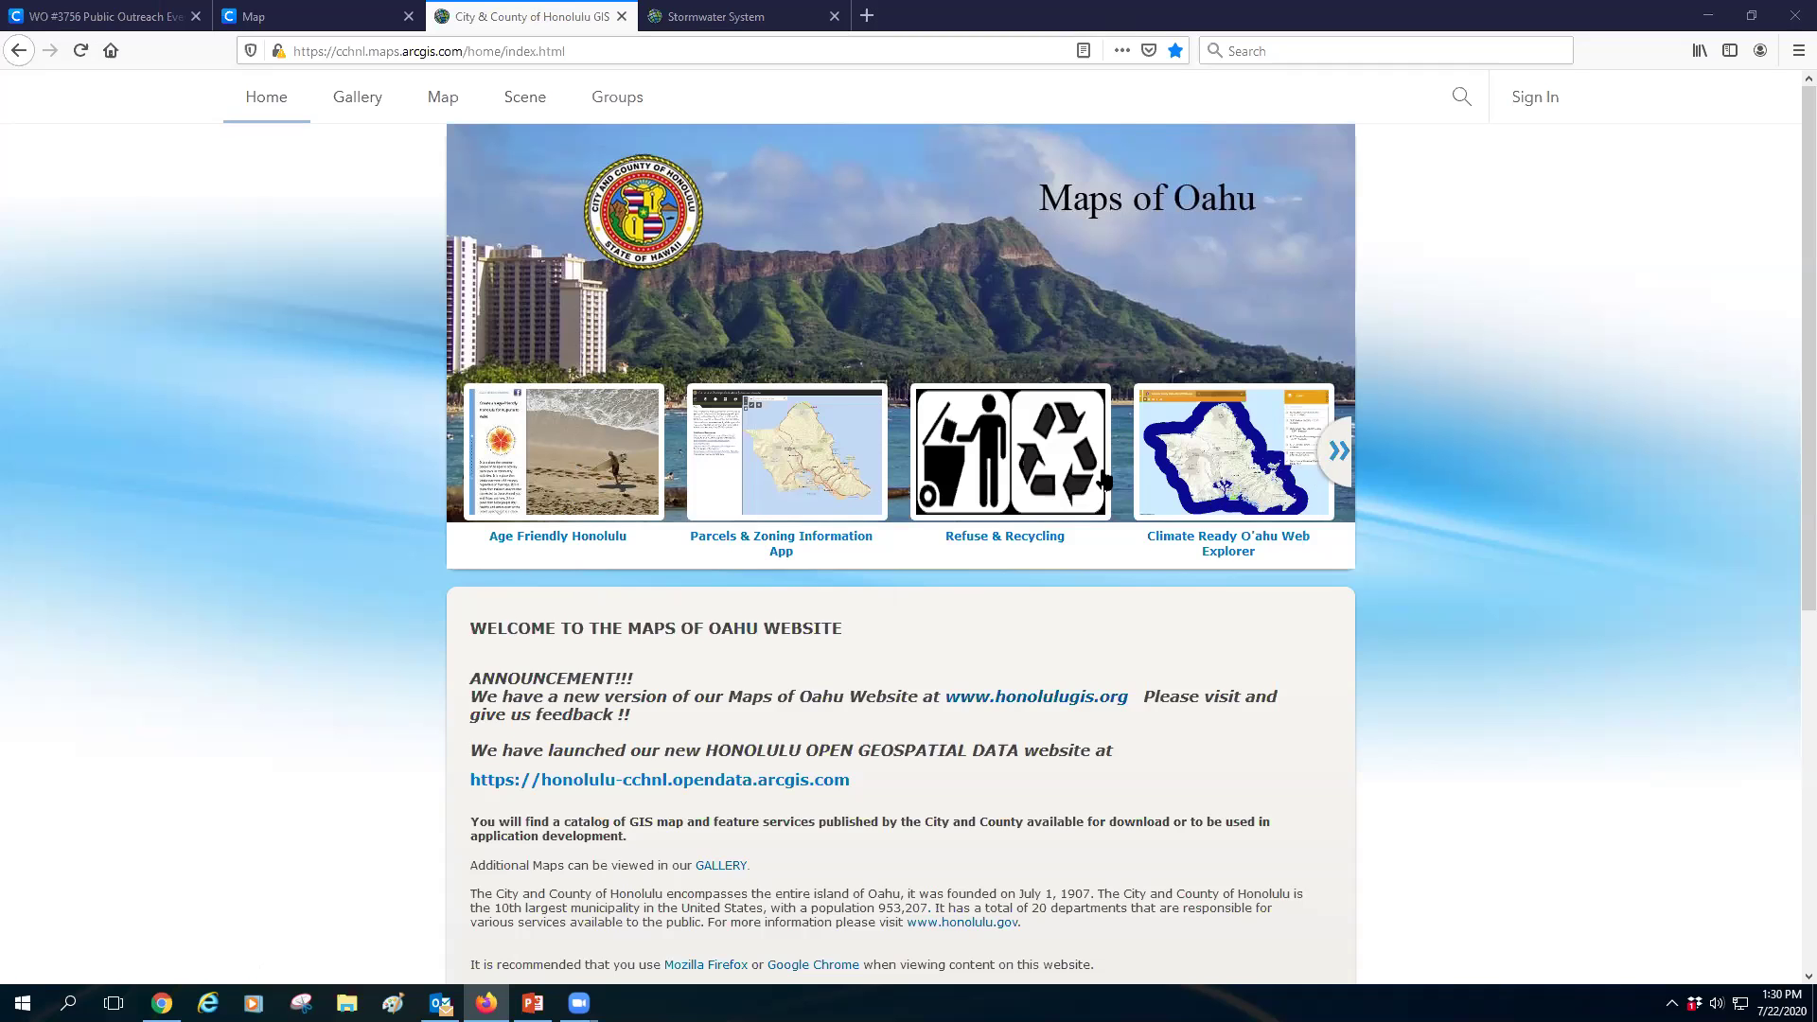
pyautogui.click(1333, 456)
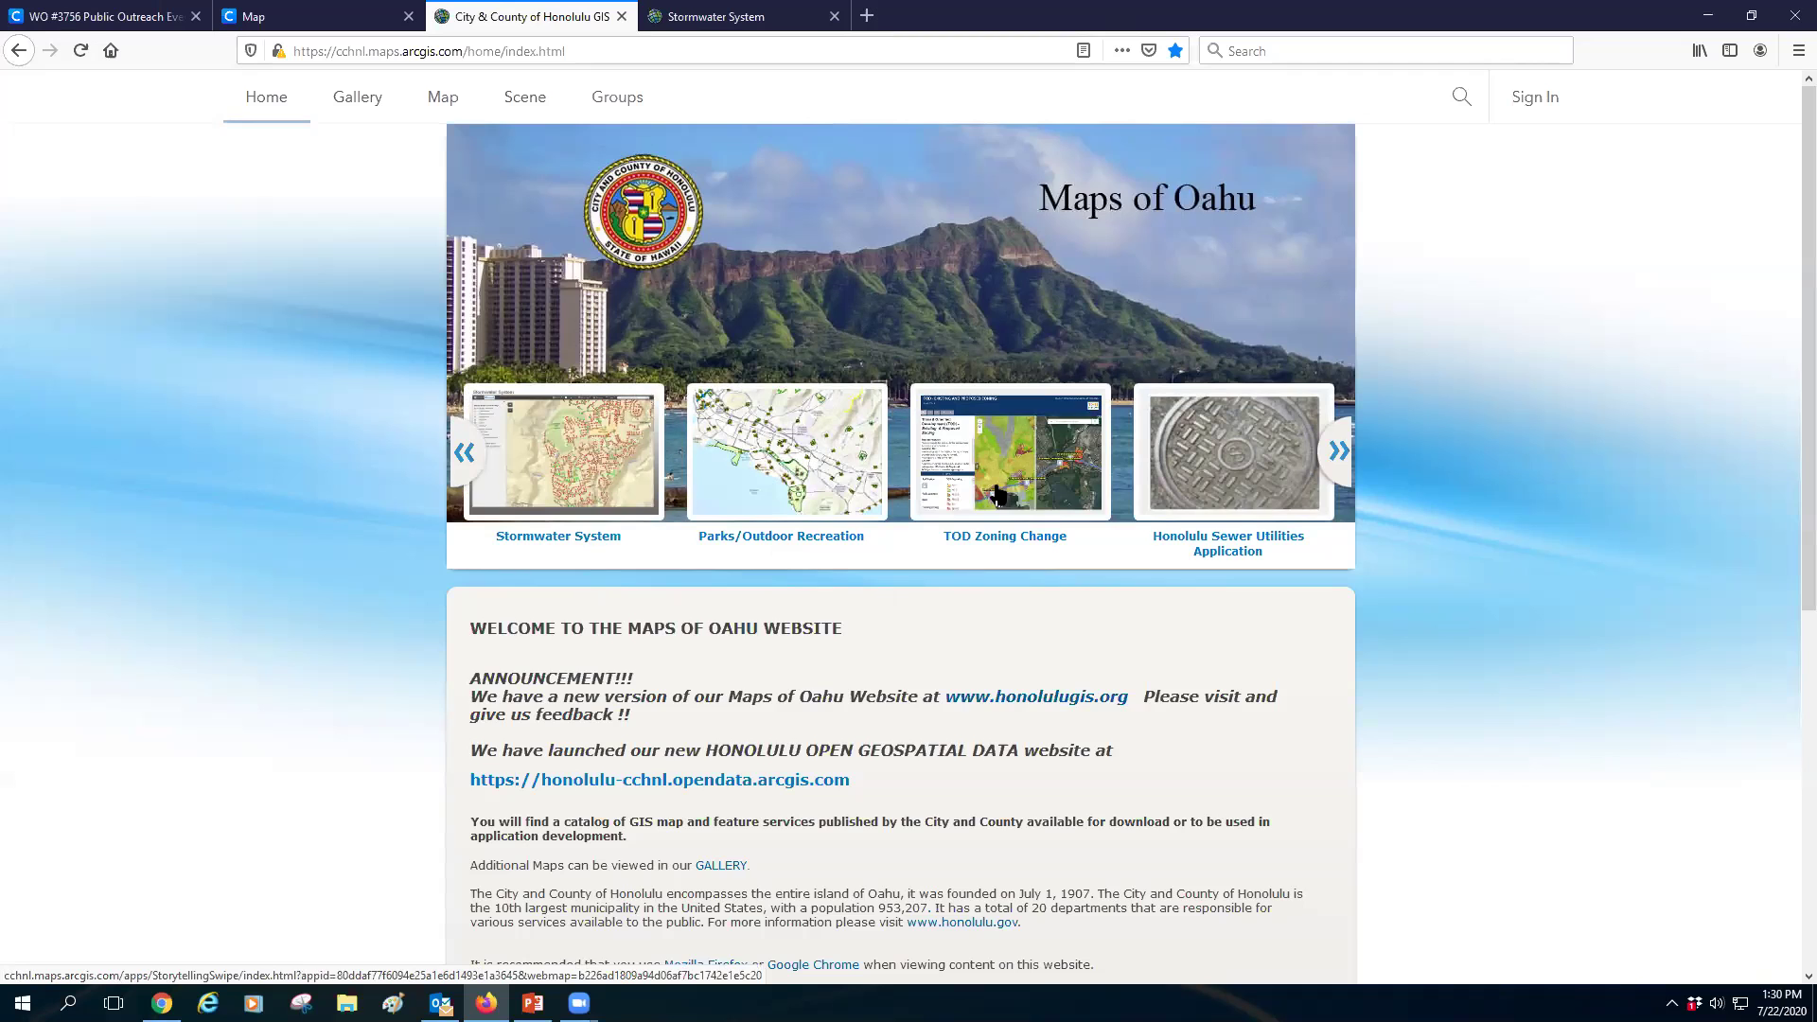
pyautogui.click(1337, 453)
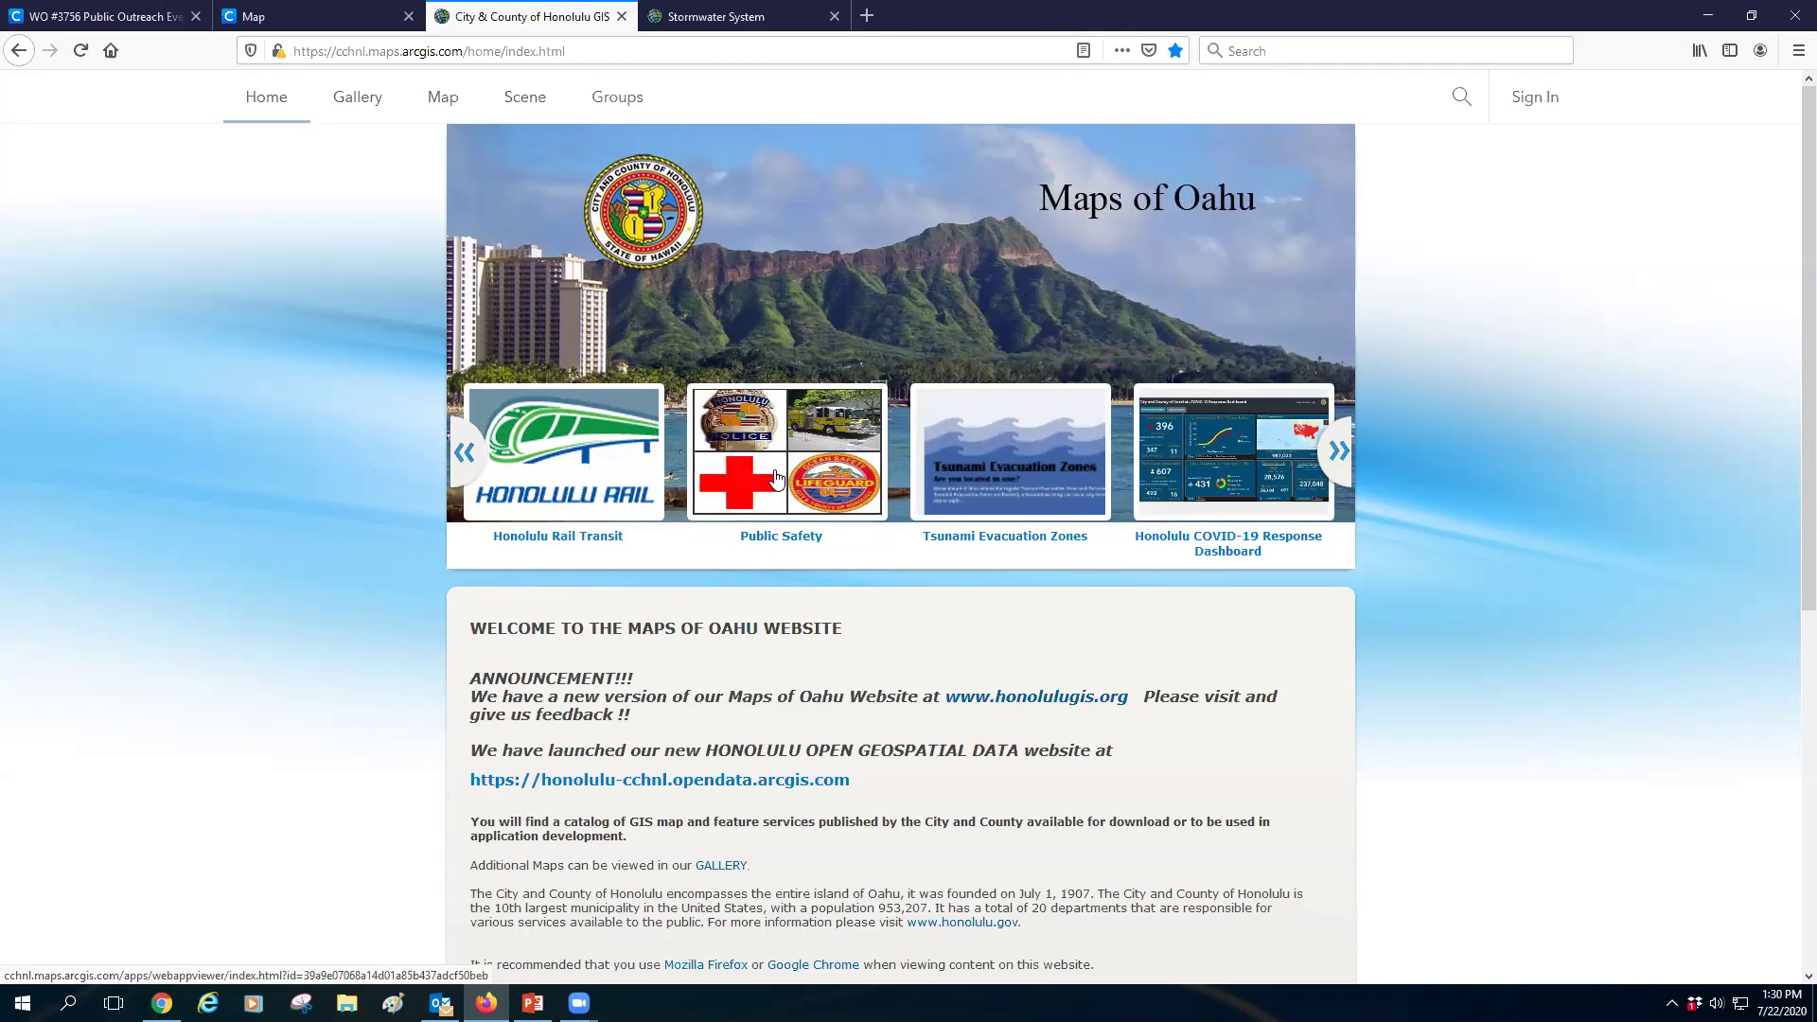
pyautogui.click(463, 452)
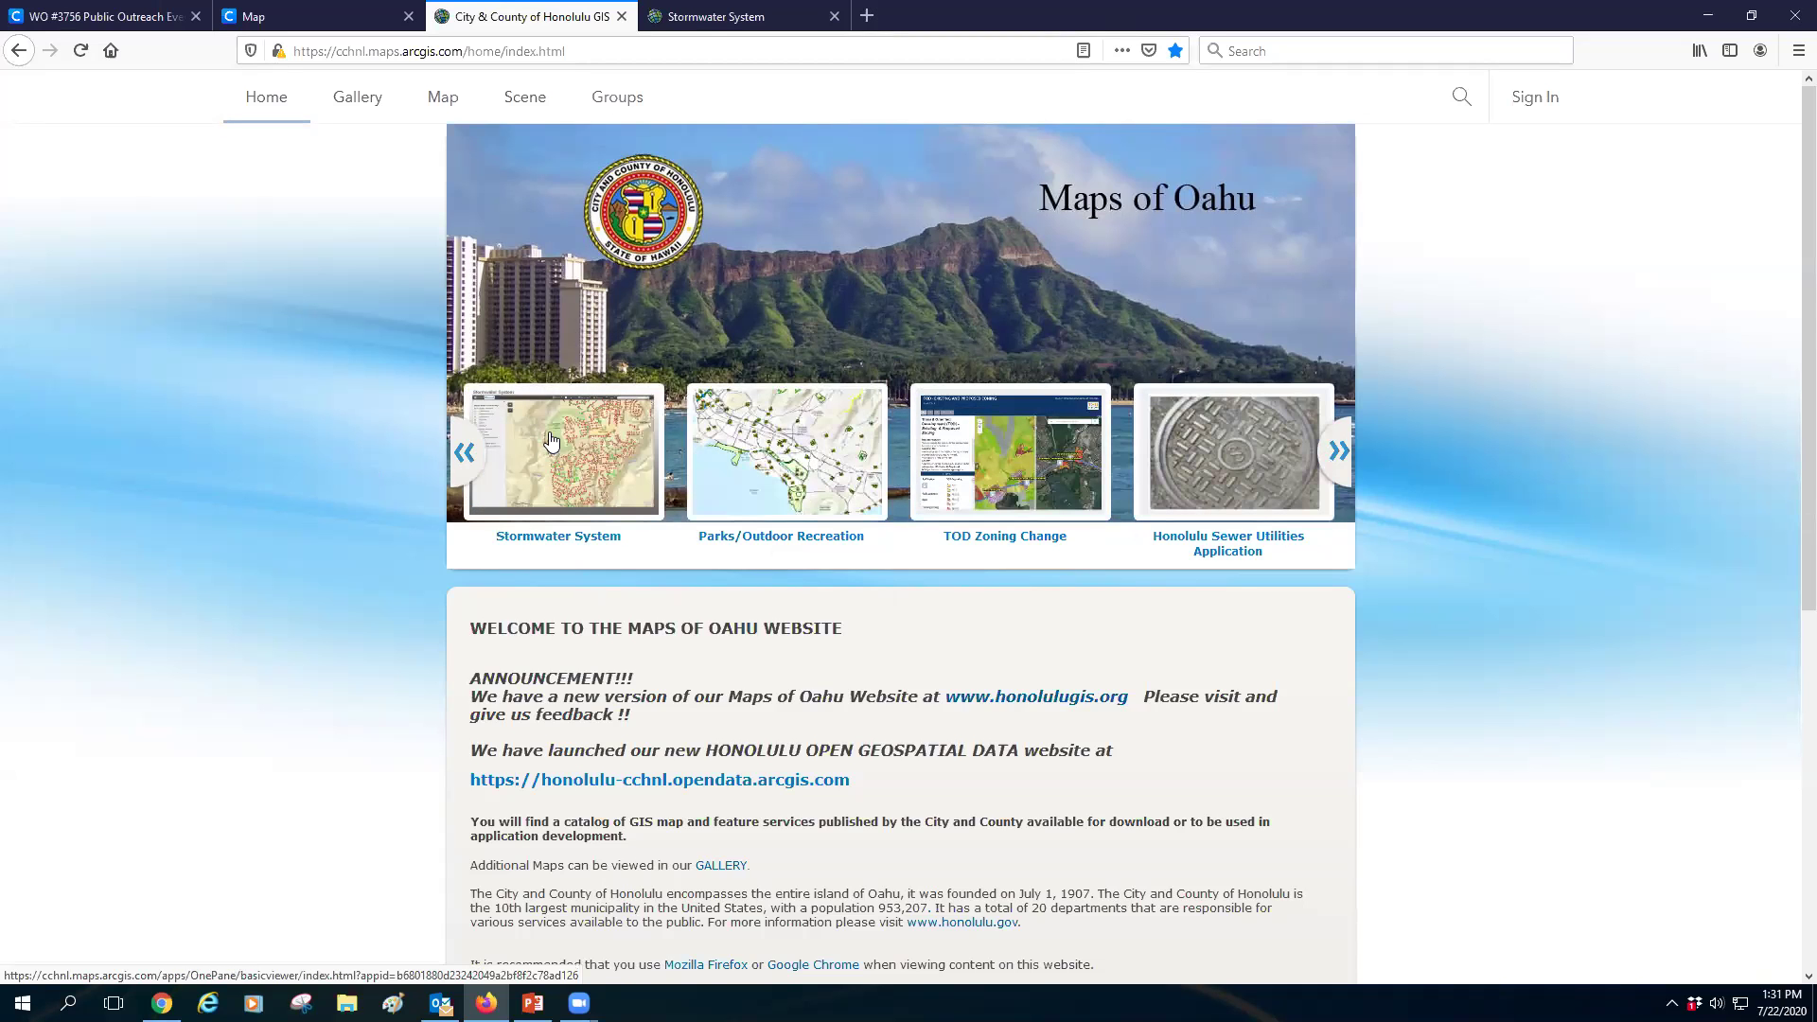
# - Open the Stormwater System map and pan and zoom to Kaelepulu Pond and Keolu Hills
pyautogui.click(544, 450)
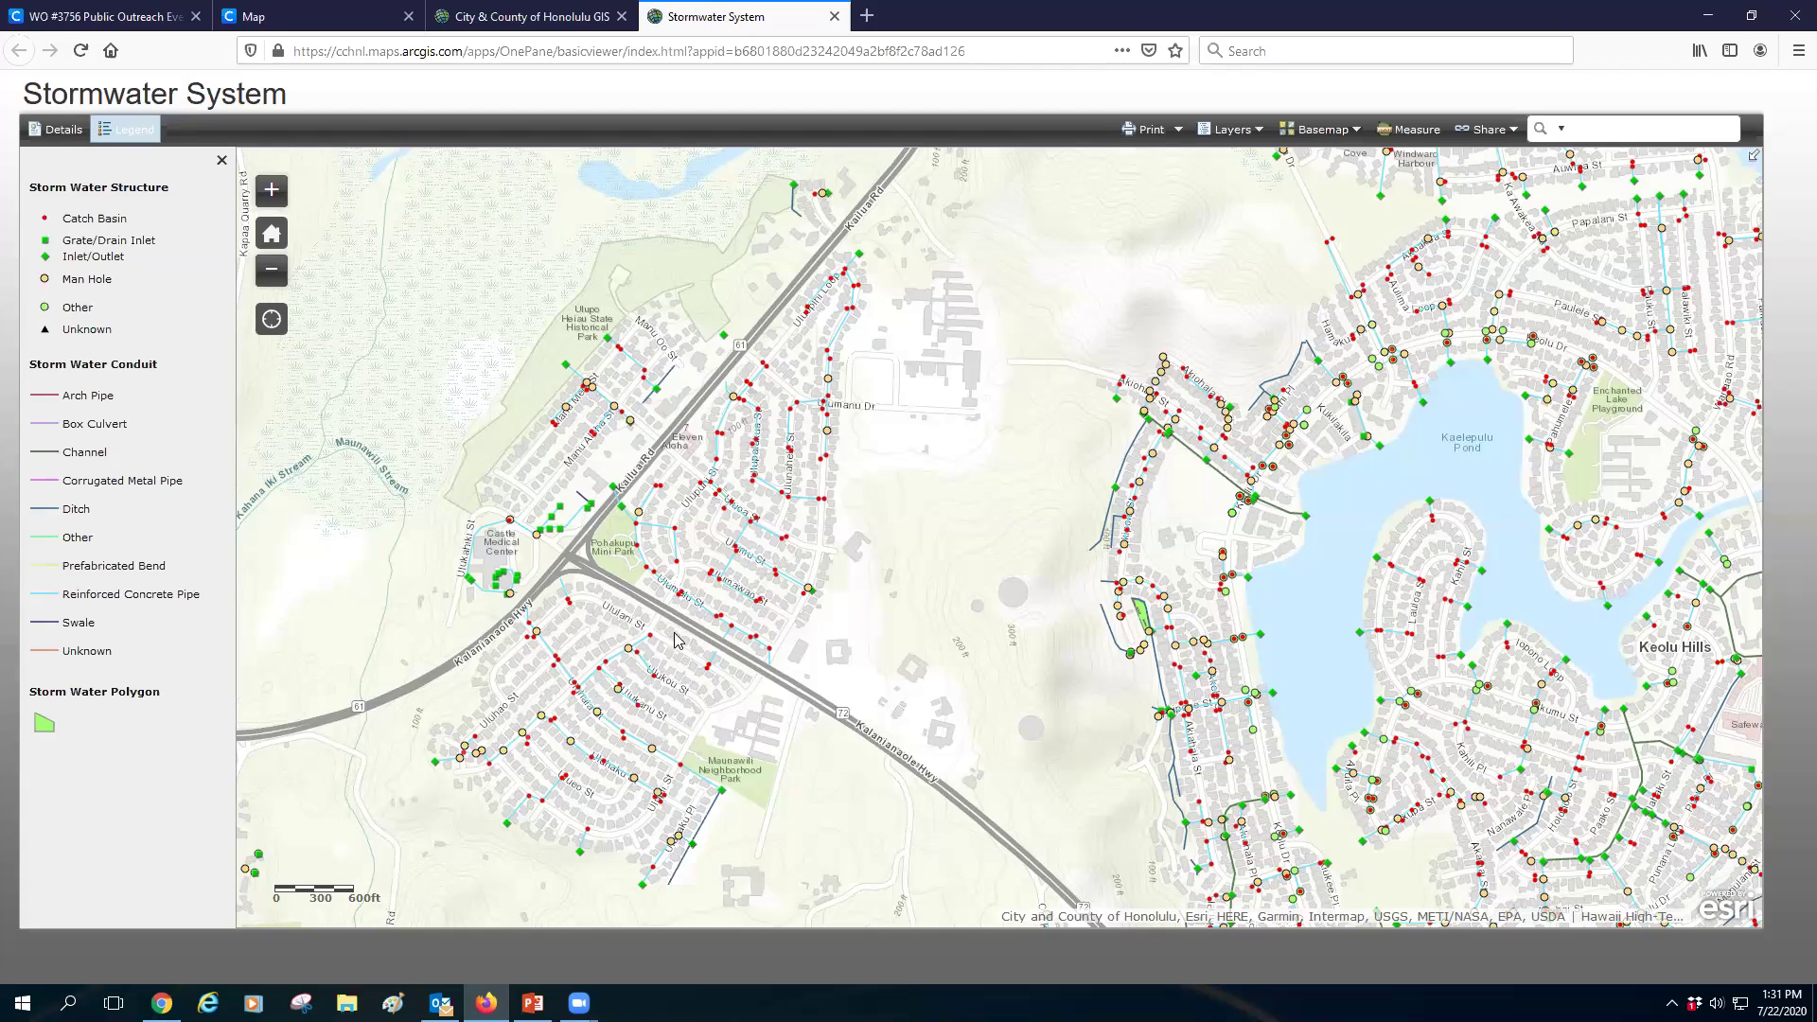
pyautogui.moveTo(741, 651); pyautogui.dragTo(805, 674)
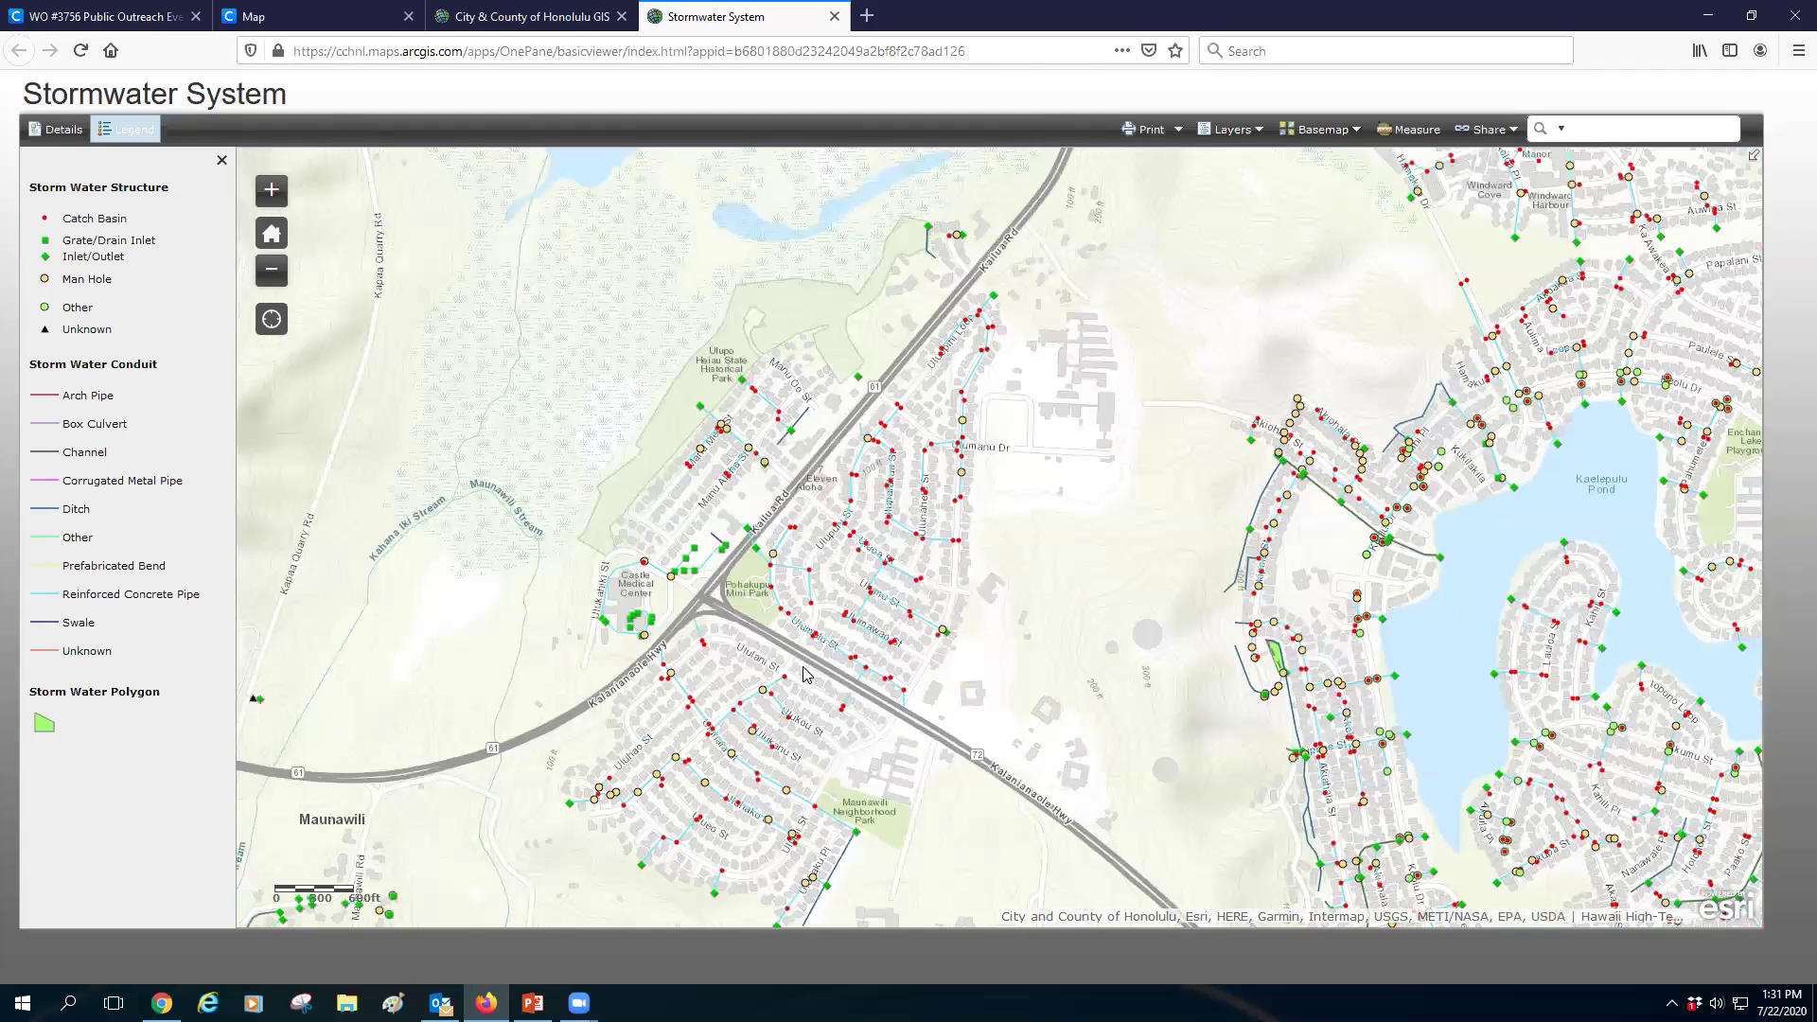
pyautogui.scroll(1, 805, 674)
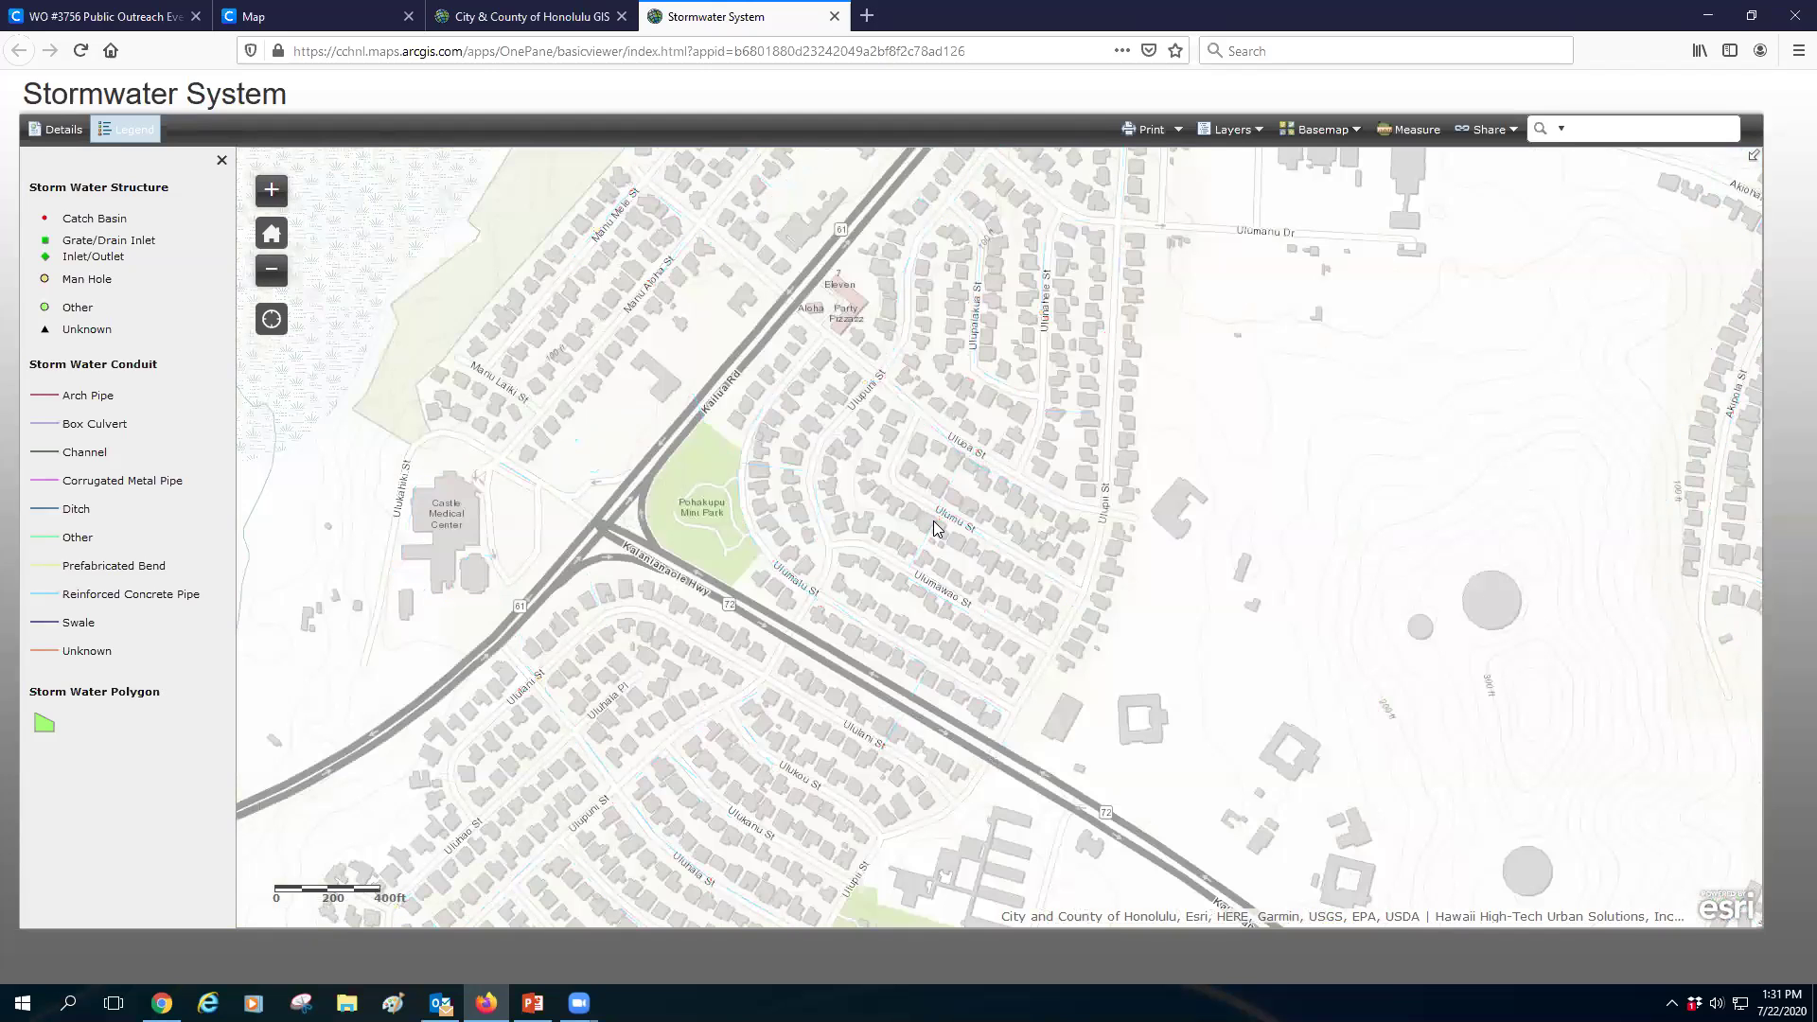
pyautogui.scroll(1, 934, 527)
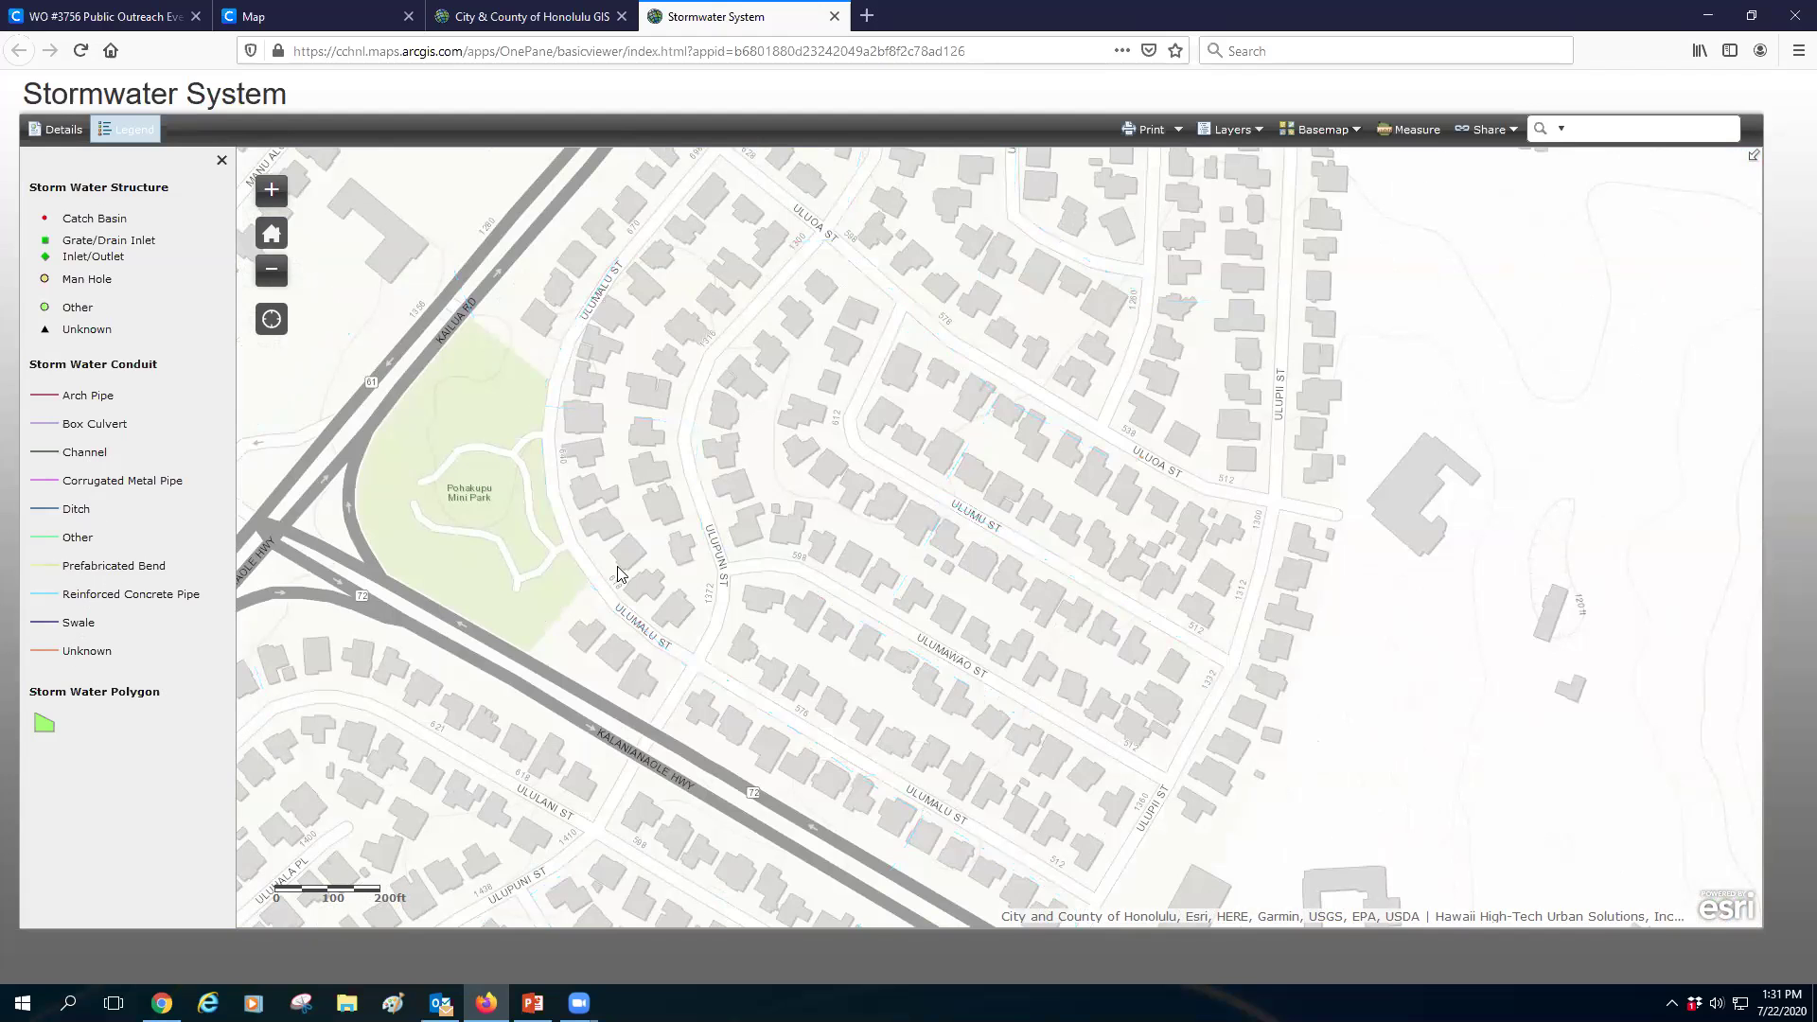
pyautogui.scroll(-1, 677, 615)
pyautogui.scroll(-1, 716, 591)
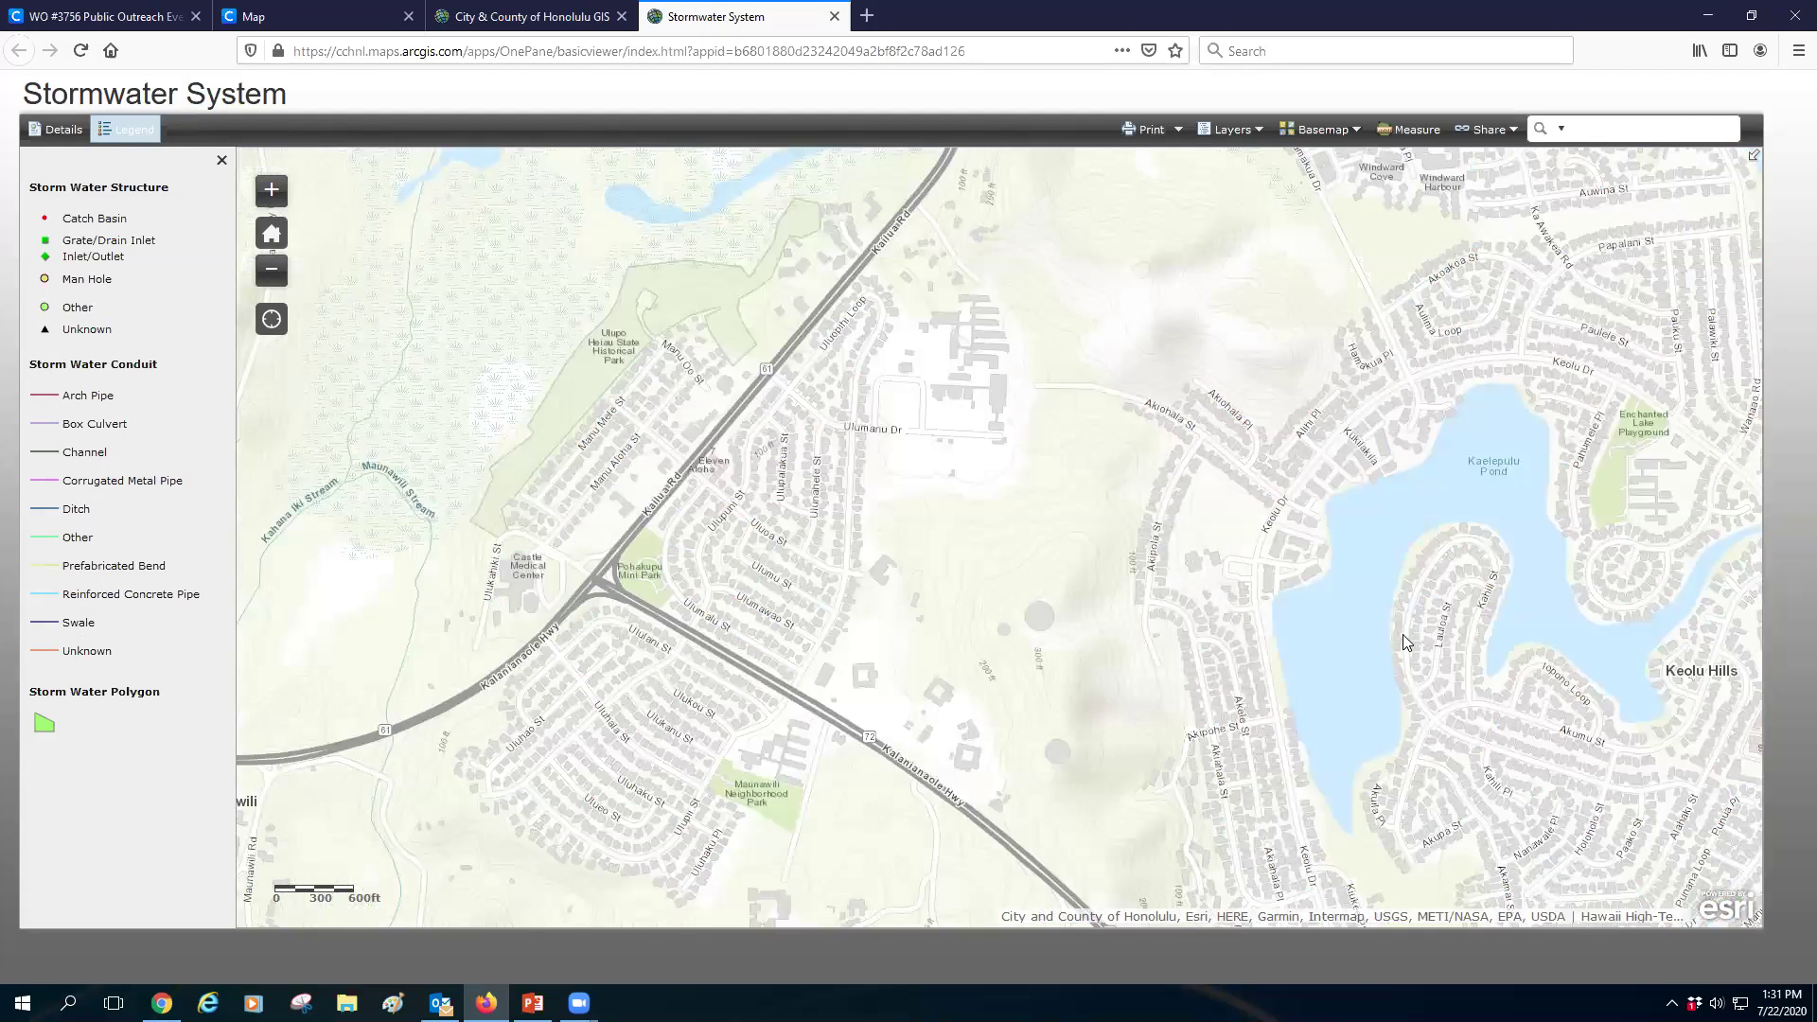
pyautogui.moveTo(1135, 594); pyautogui.dragTo(809, 533)
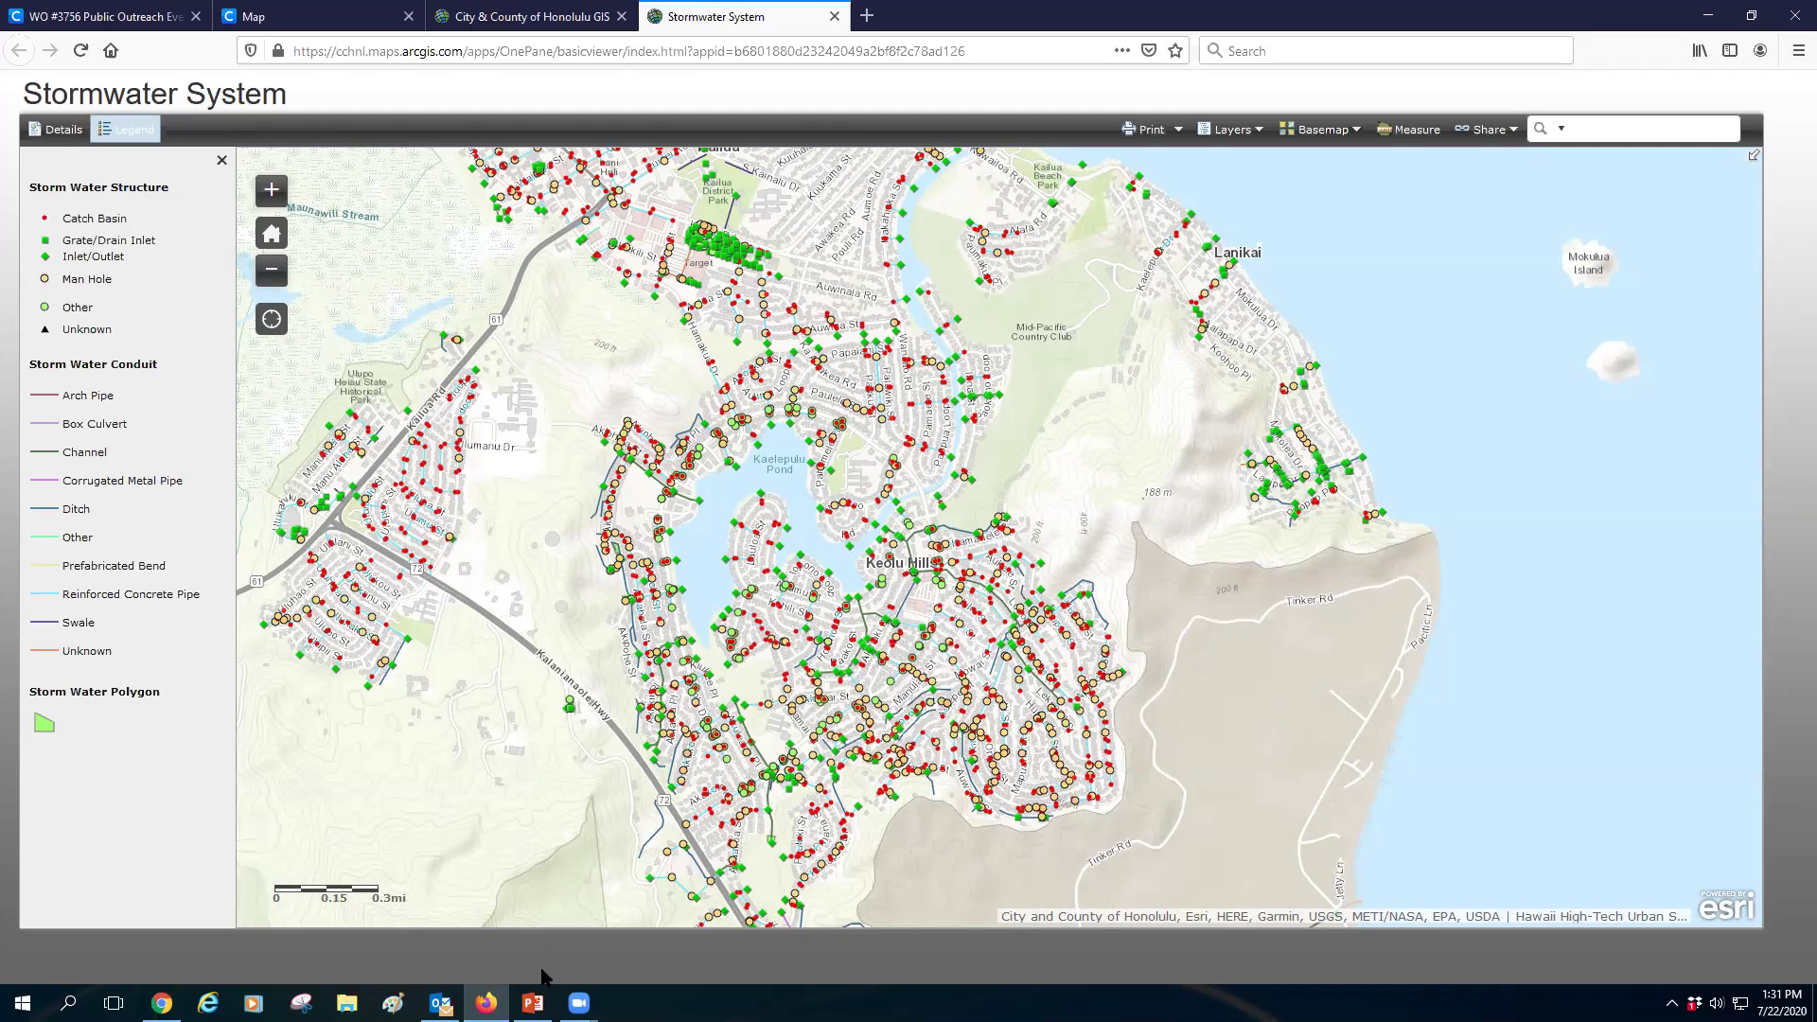
pyautogui.moveTo(579, 1003)
# - Minimize and then restore Firefox to bring the Cityworks Waipahu map back
pyautogui.click(487, 1003)
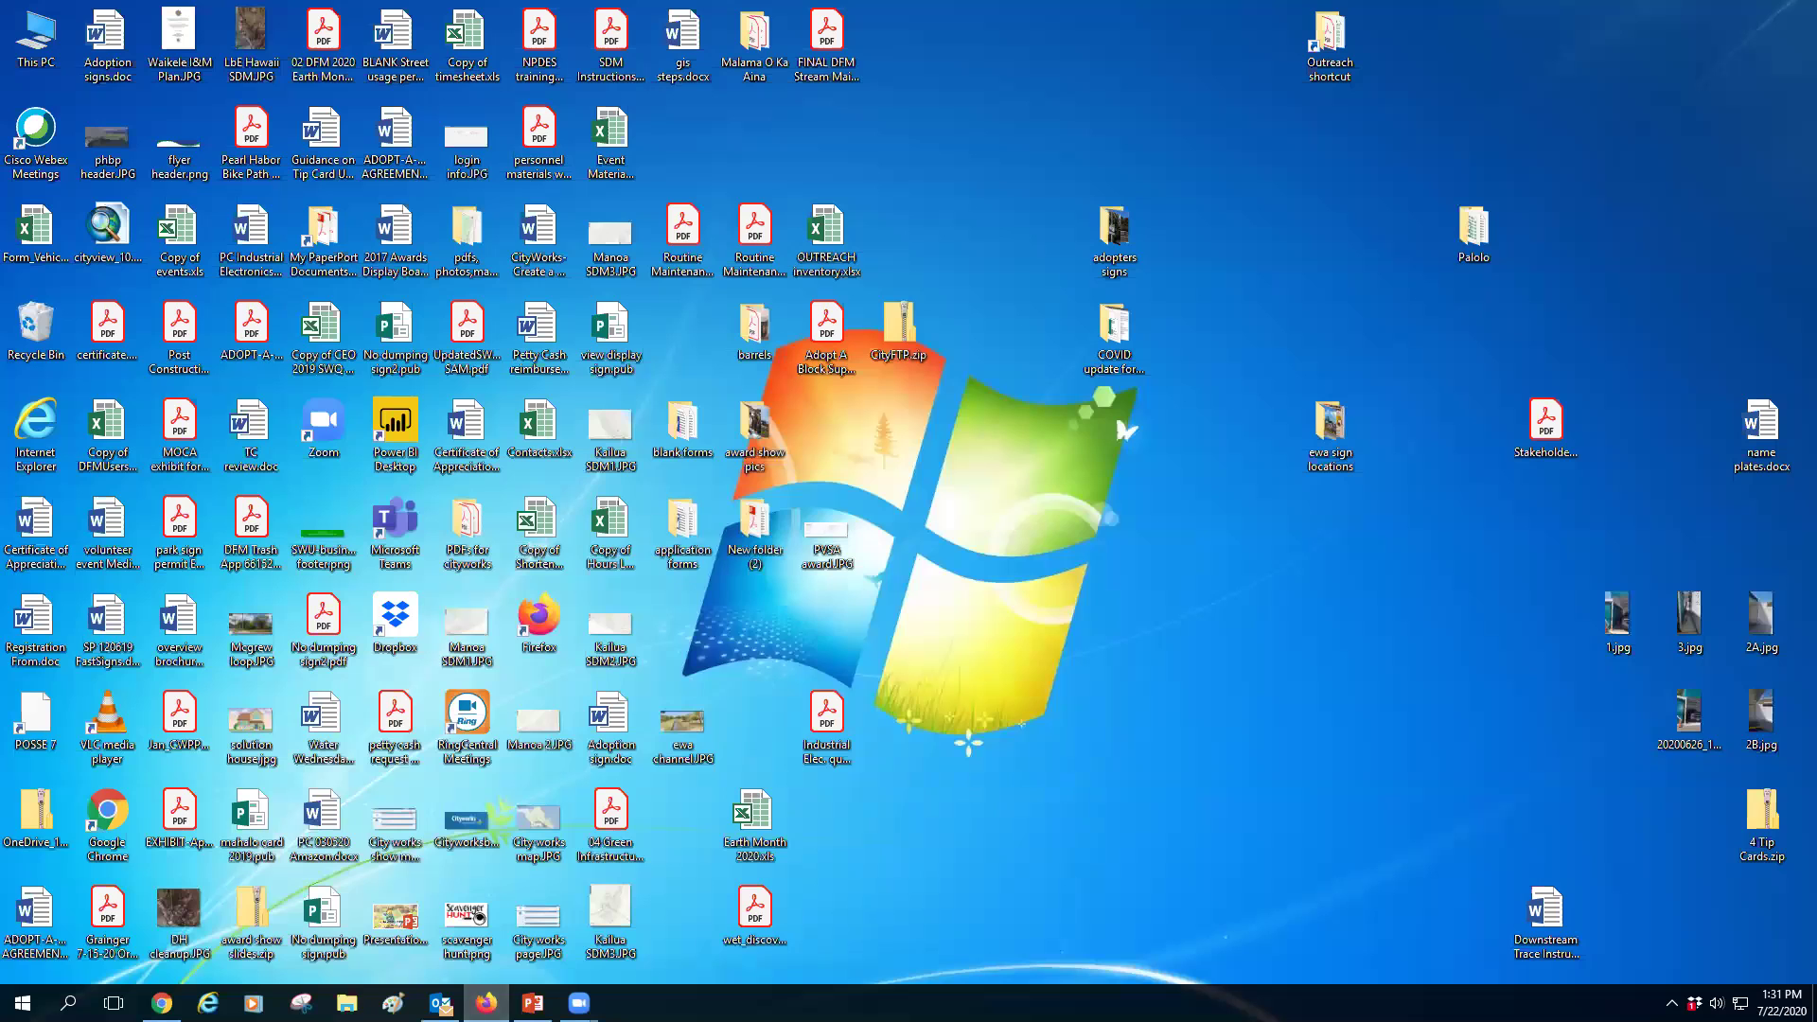
pyautogui.click(487, 1003)
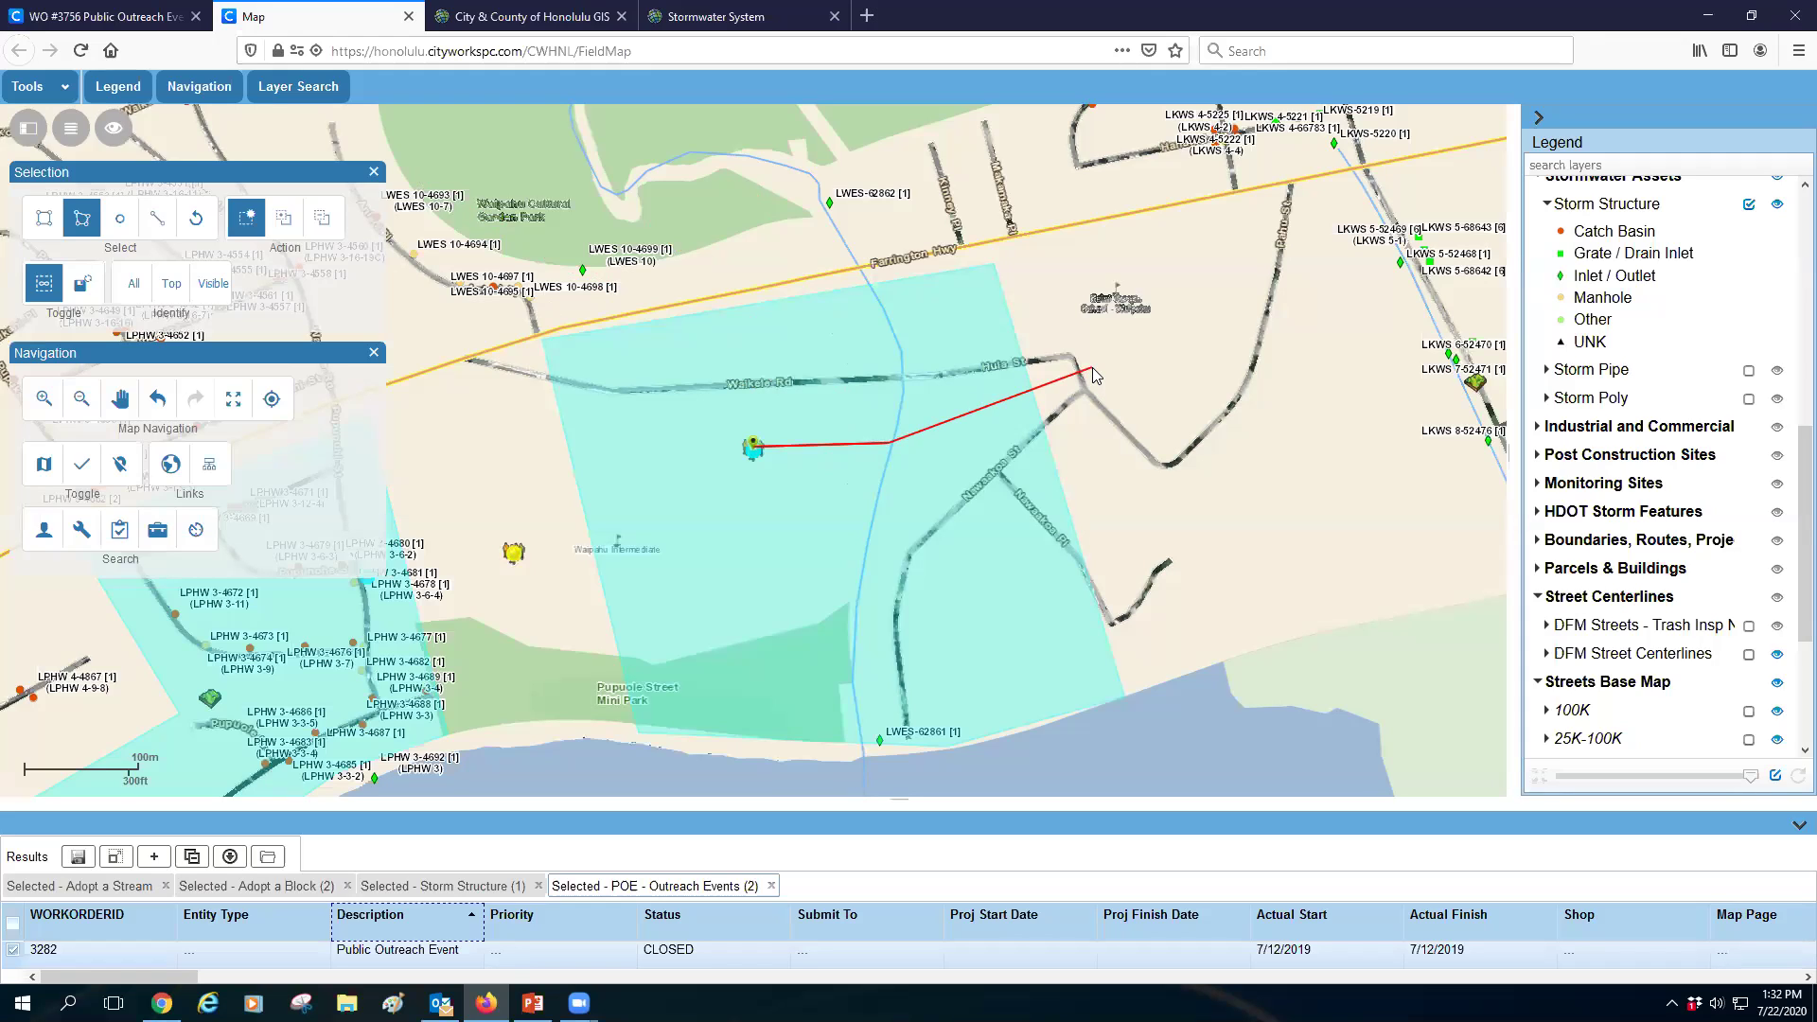
# - Add polygon corners at Waikele Rd's east end and near Farrington Hwy, then view work order 3756 for Waipahu Intermediate
pyautogui.click(1093, 369)
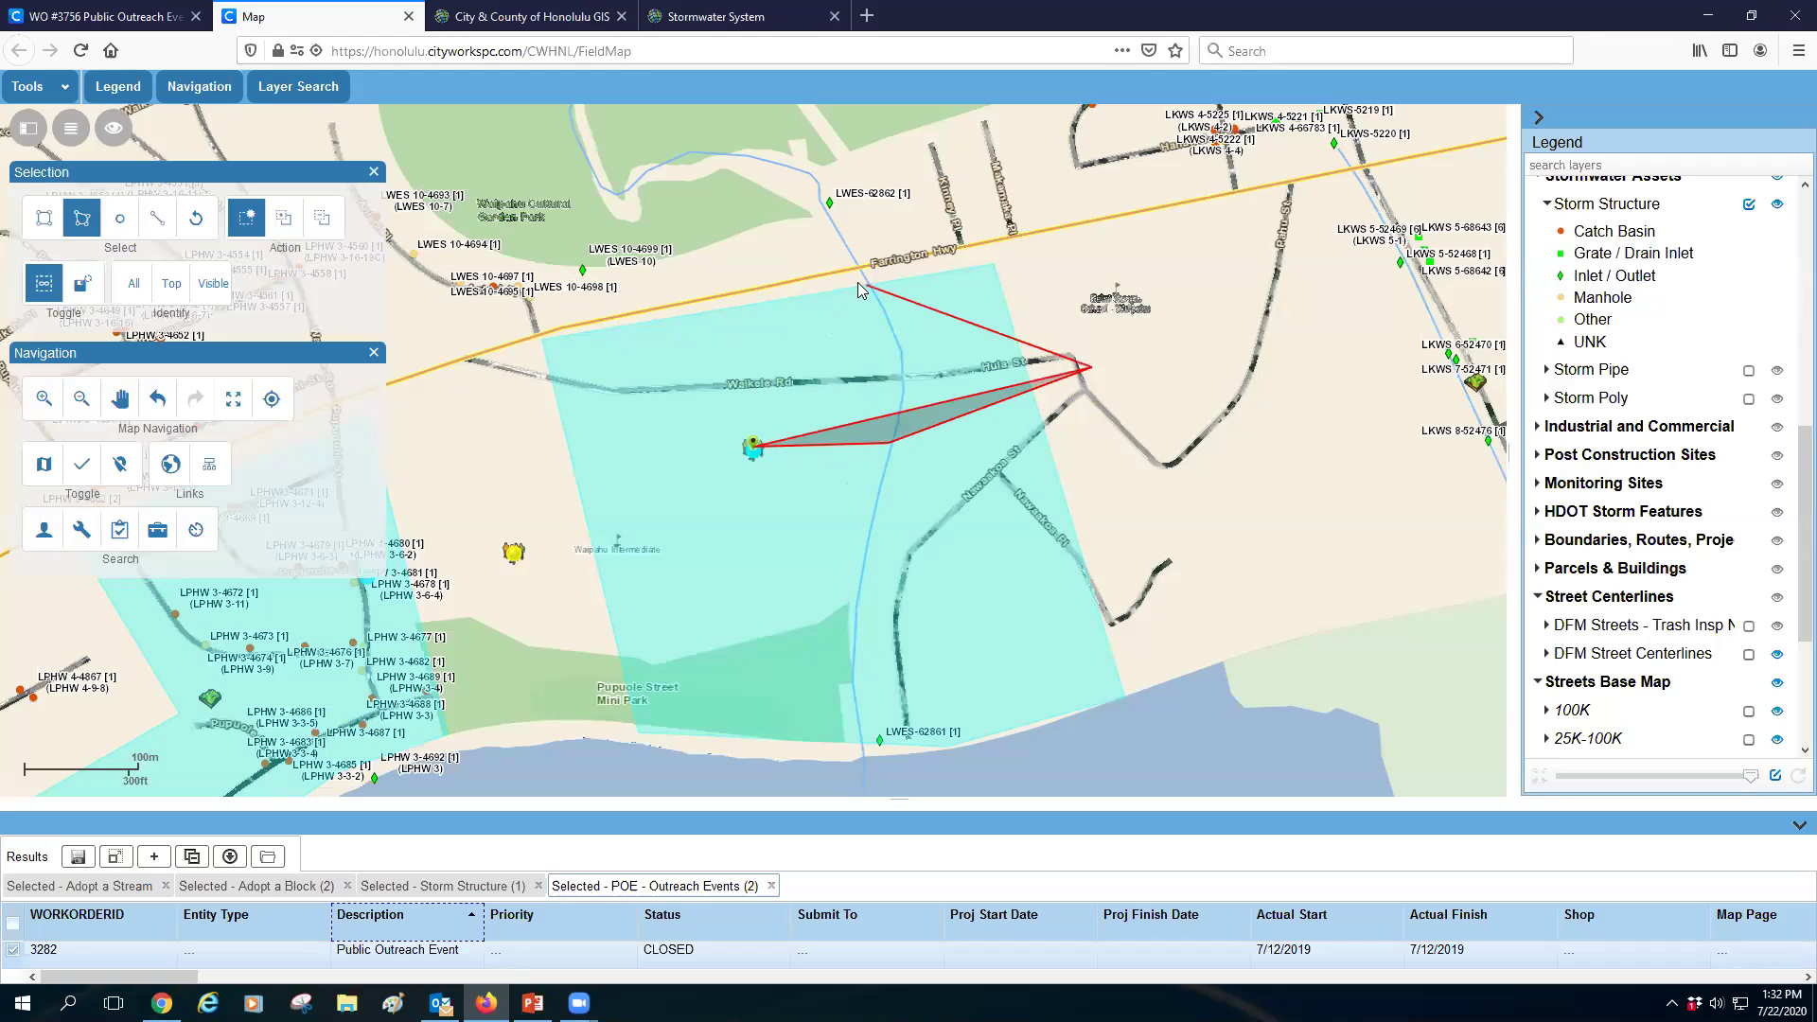
pyautogui.click(858, 283)
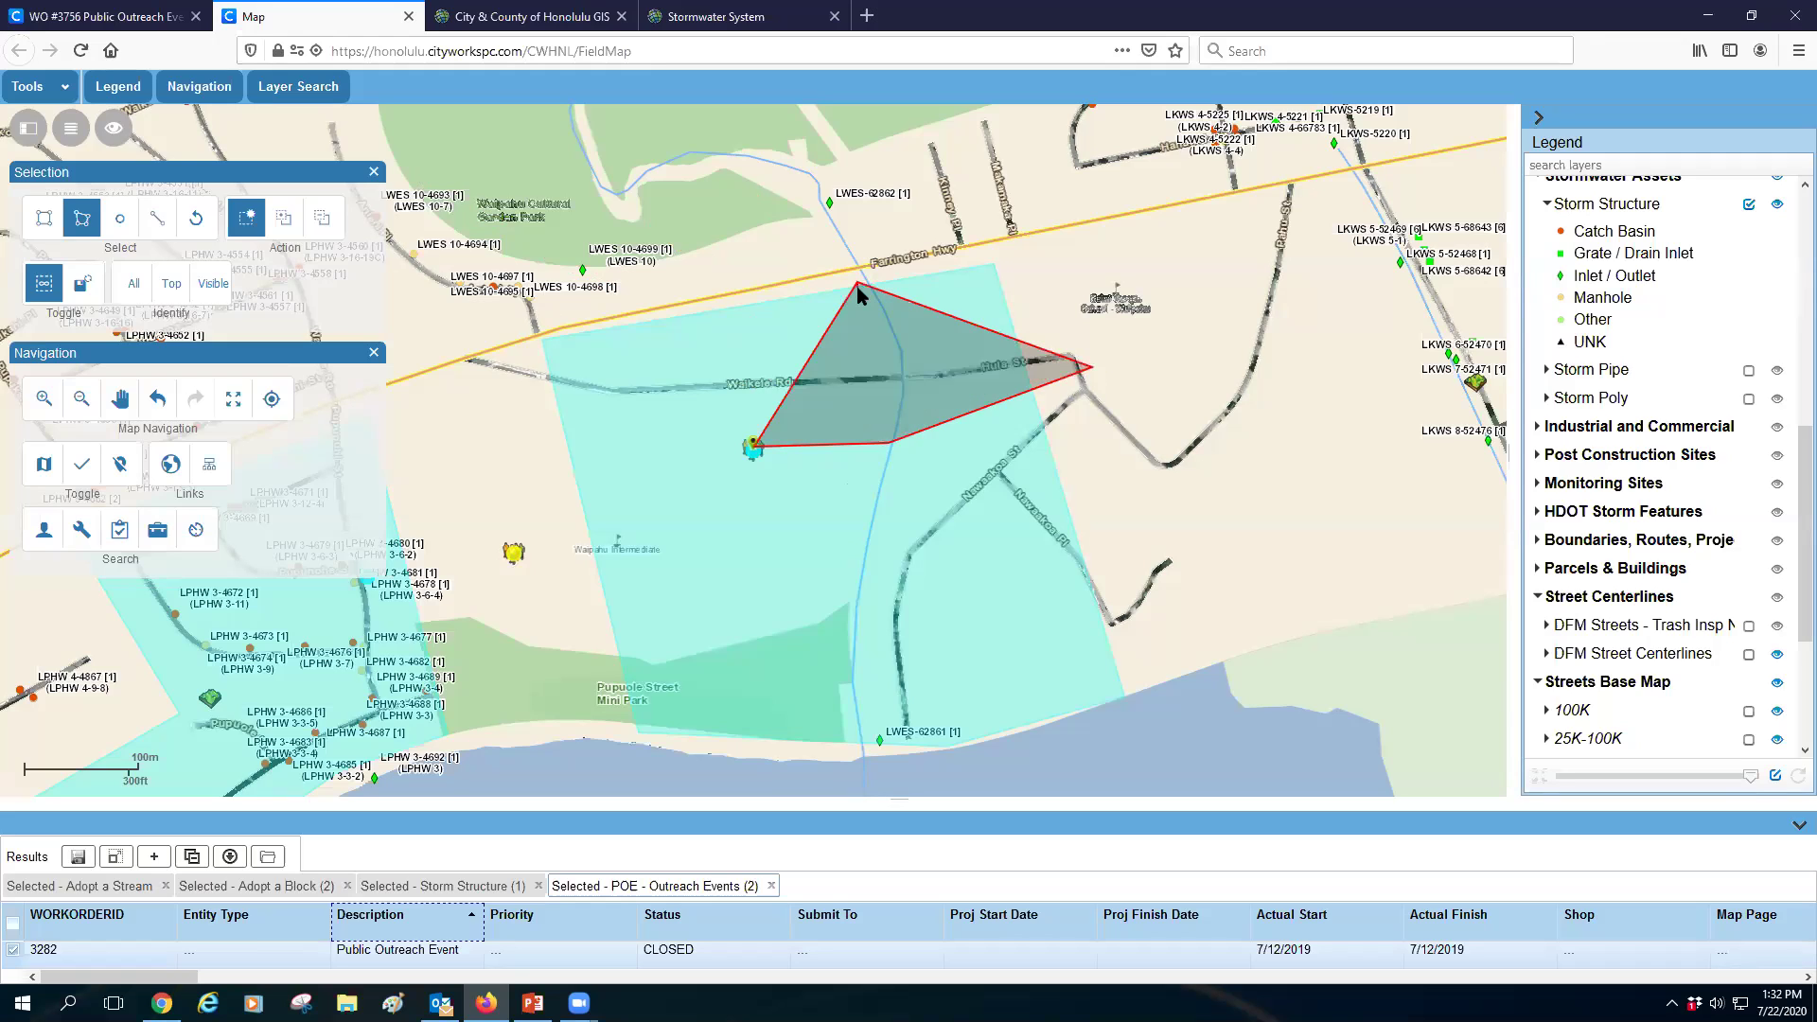
pyautogui.click(128, 17)
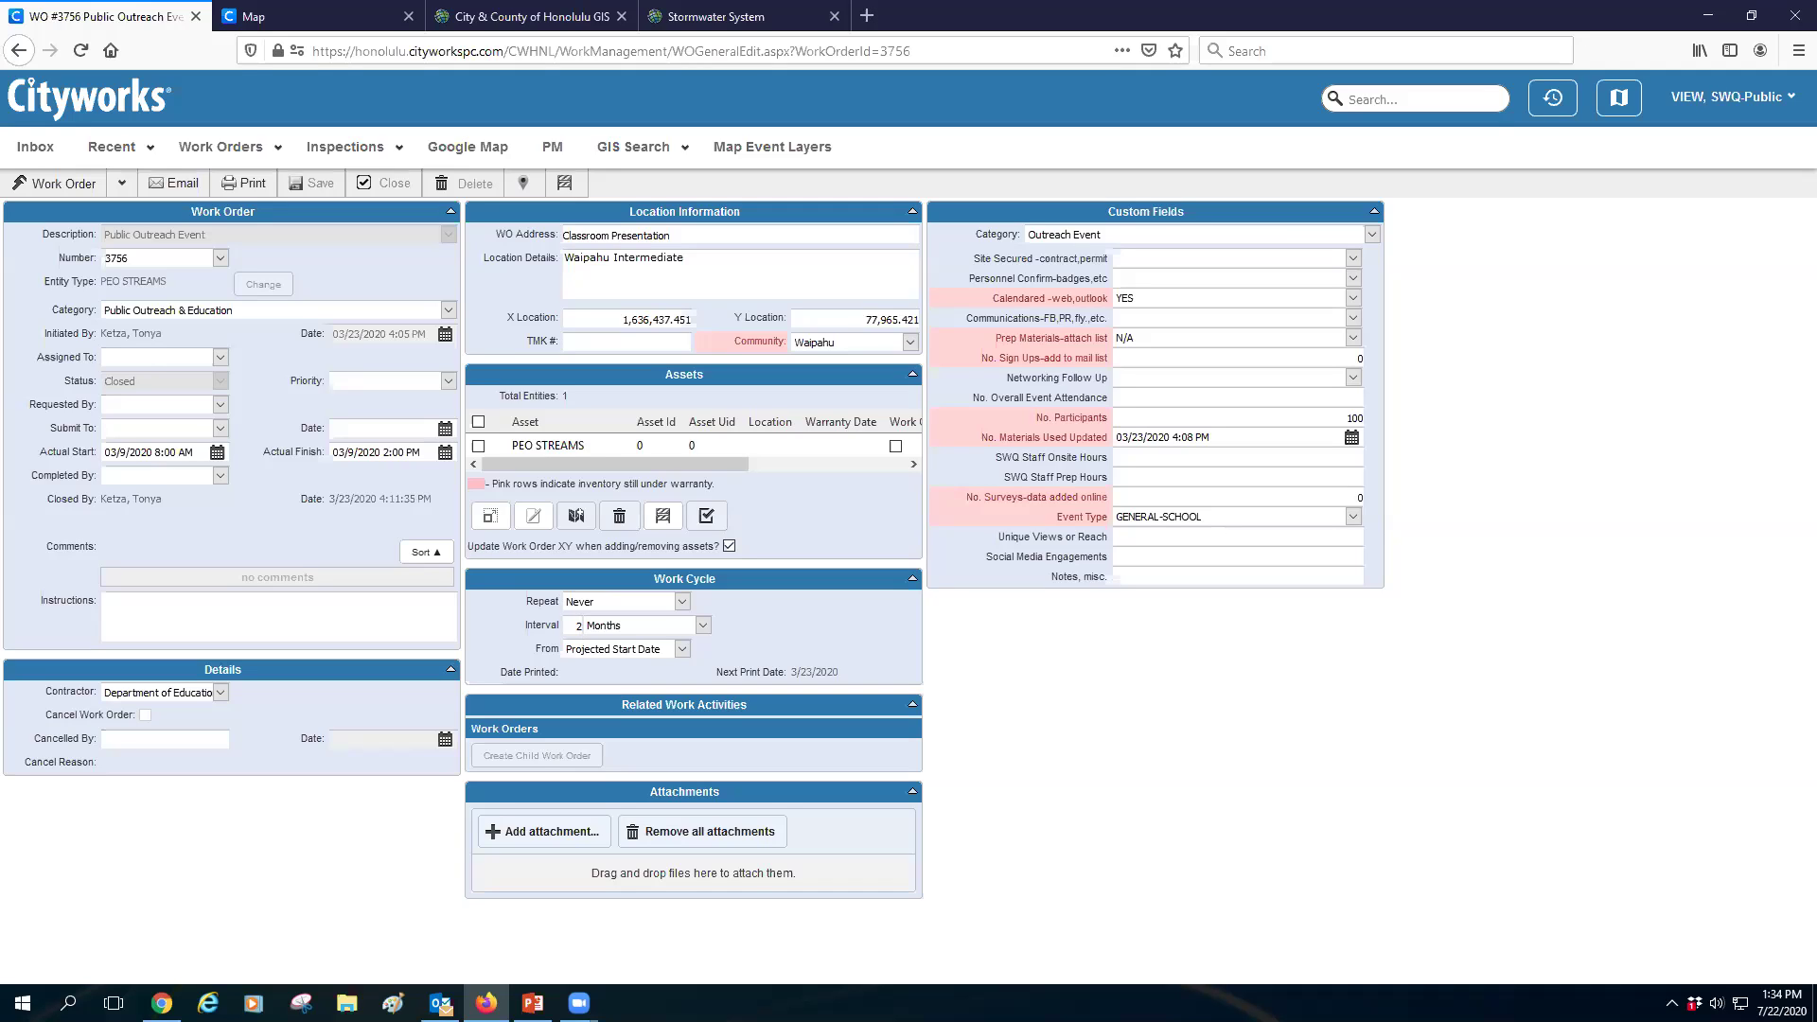
# - Back on the field map, add two polygon vertices extending the selection east across Farrington Hwy
pyautogui.click(343, 21)
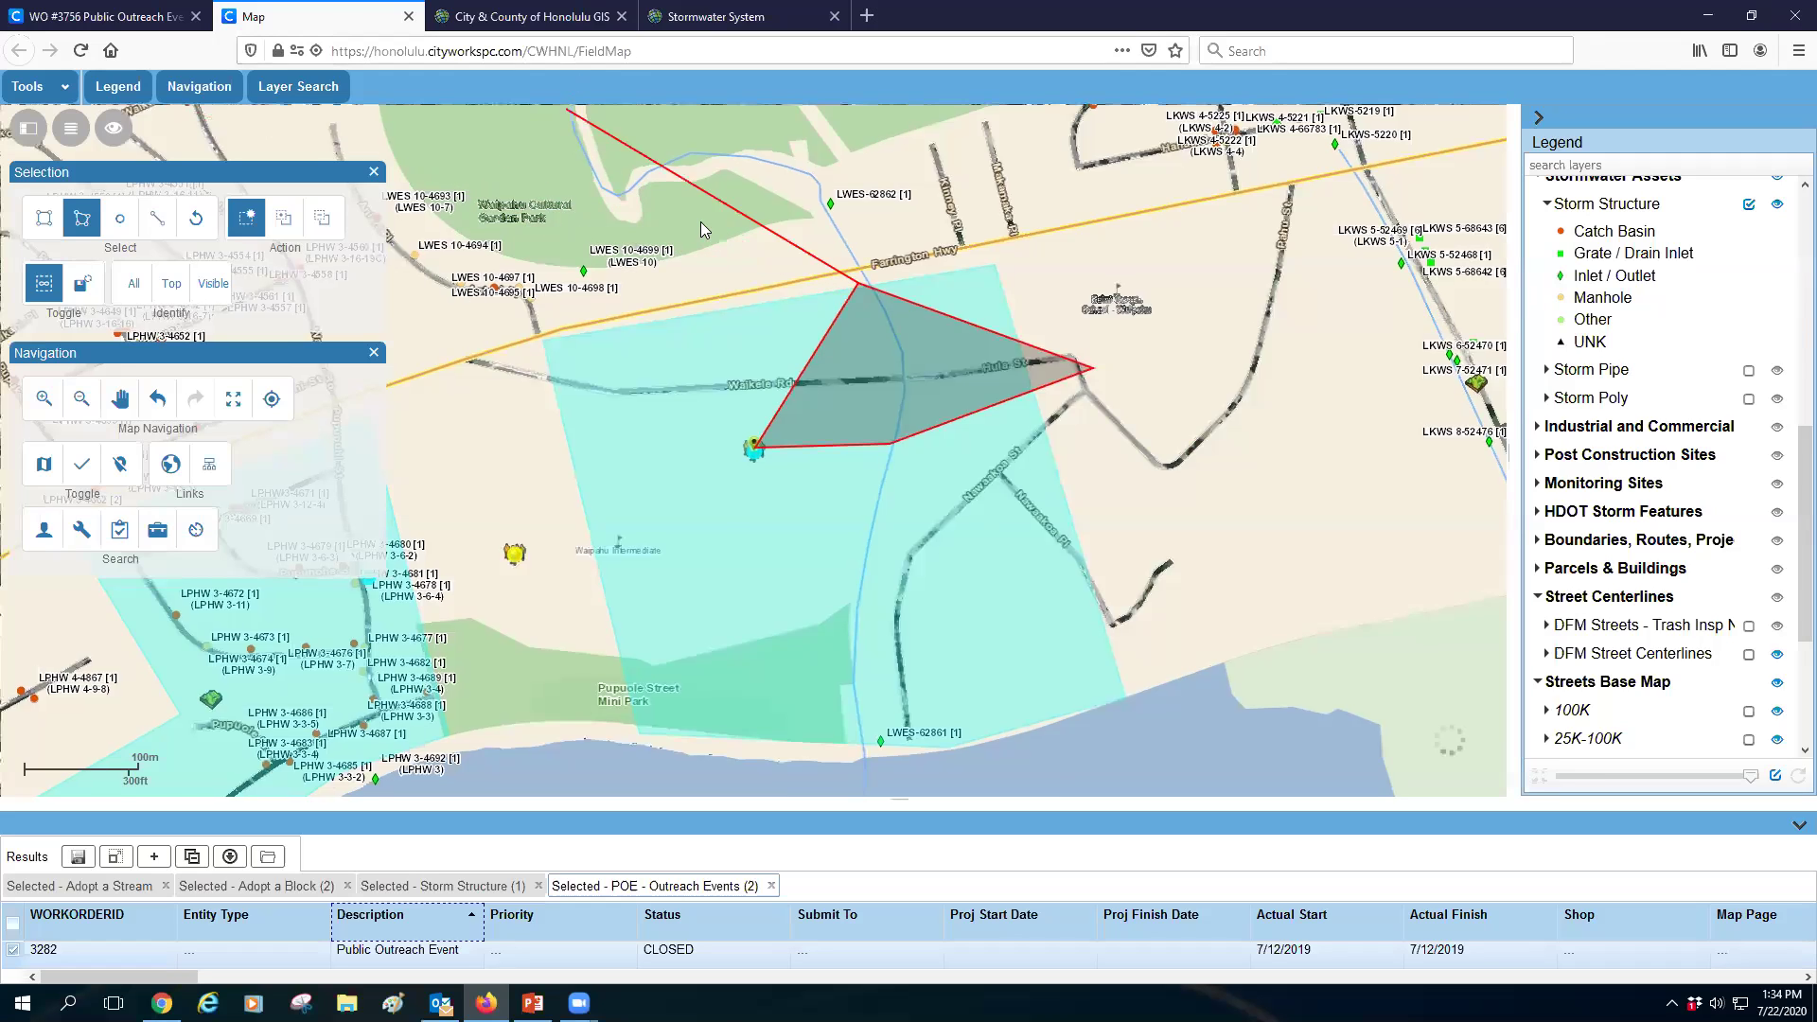
pyautogui.click(1084, 261)
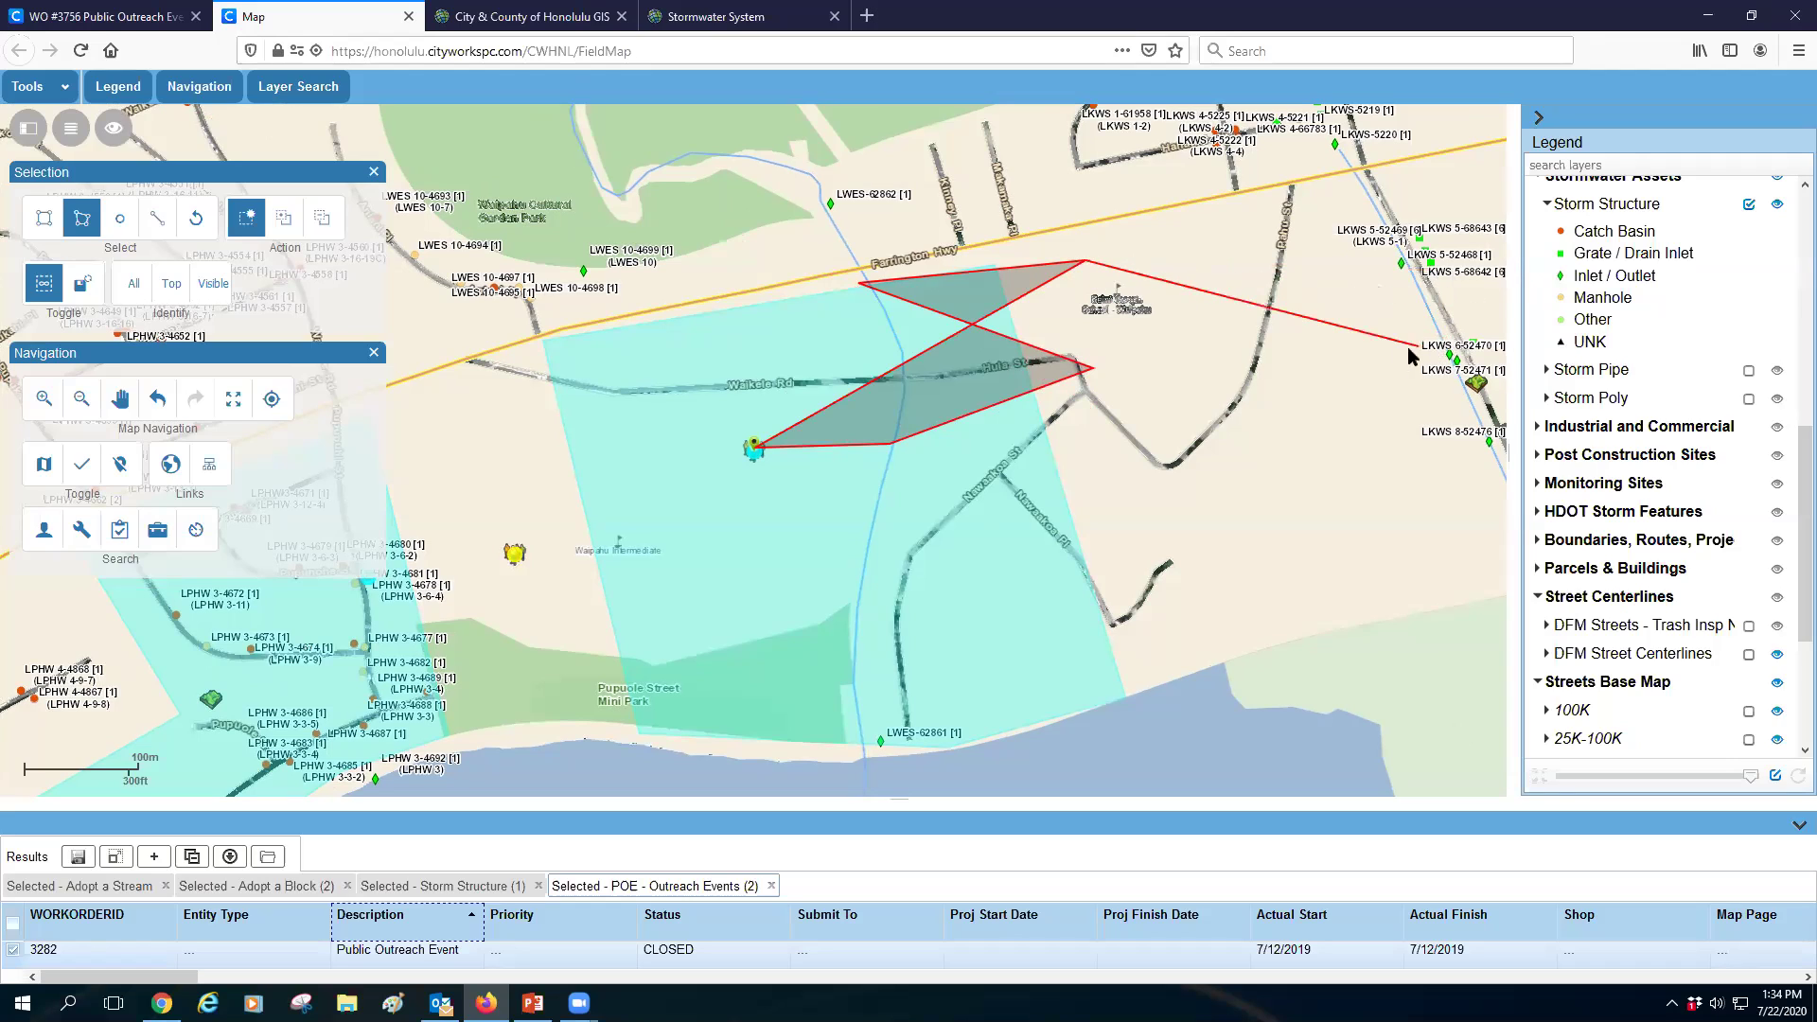
pyautogui.click(1293, 351)
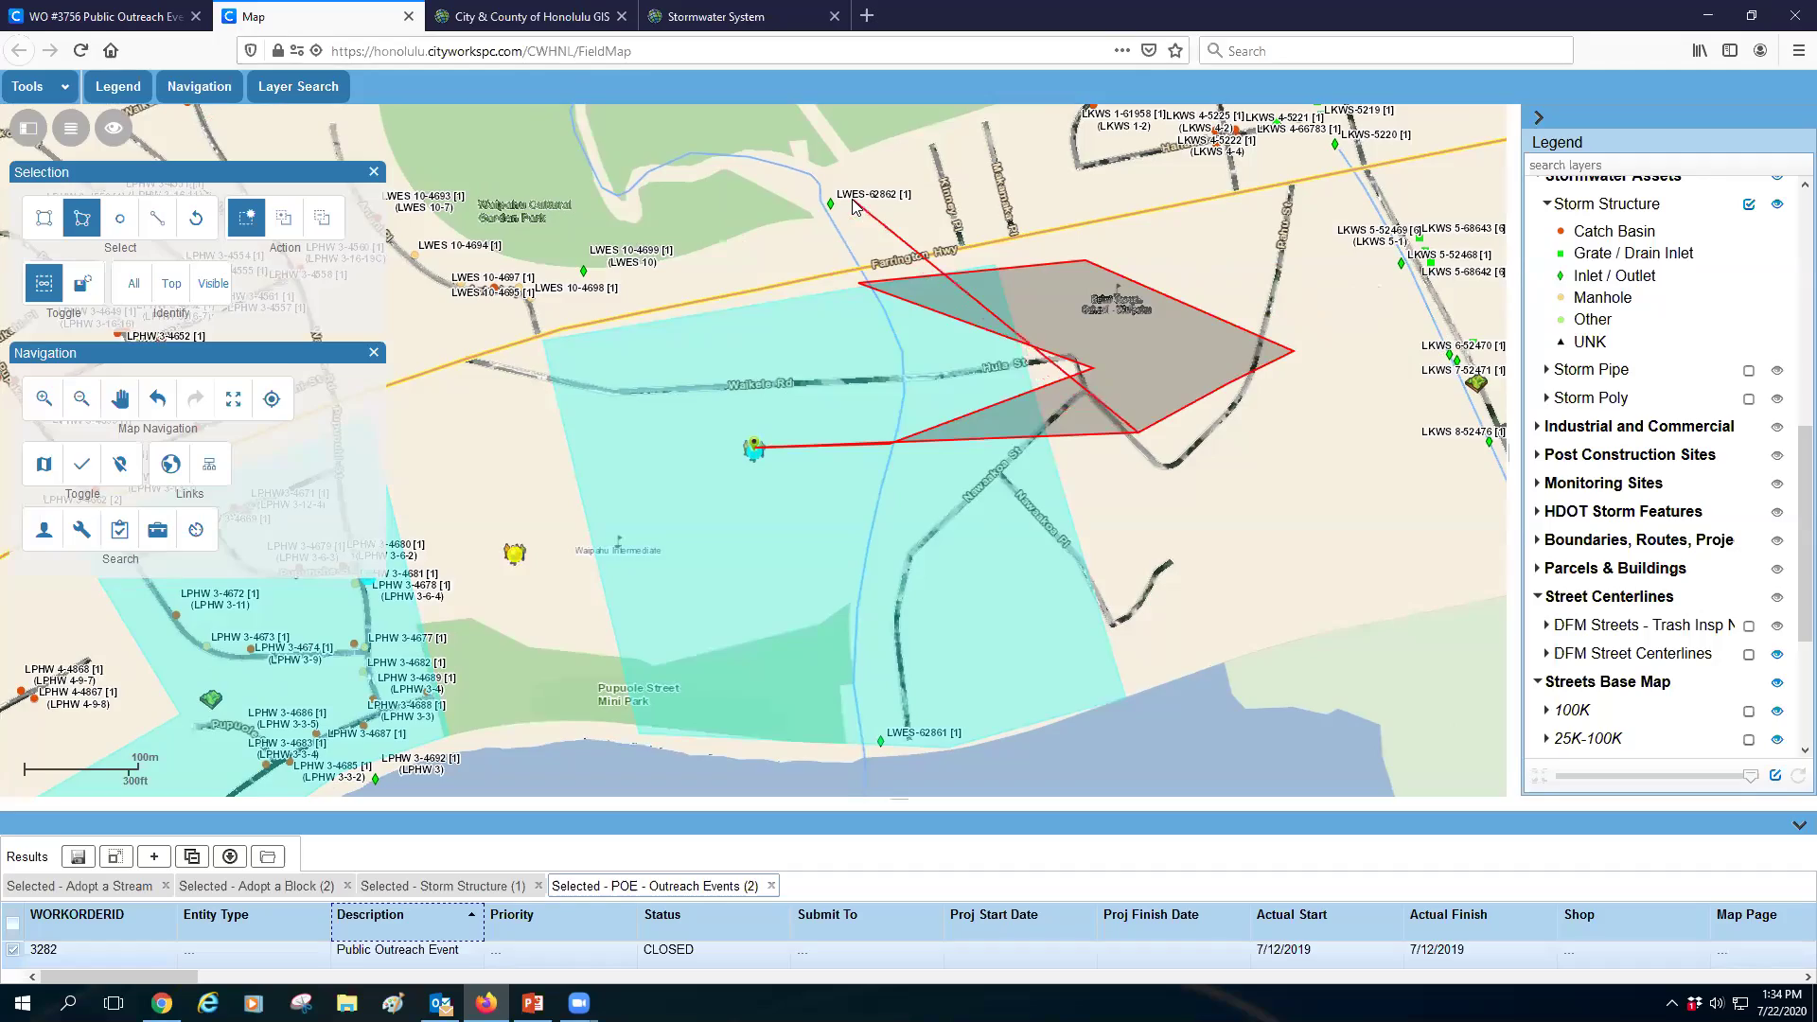
# - Zoom out and pan to show surrounding outreach events, then add a polygon vertex north of Farrington Highway
pyautogui.scroll(-1, 822, 253)
pyautogui.scroll(-1, 822, 253)
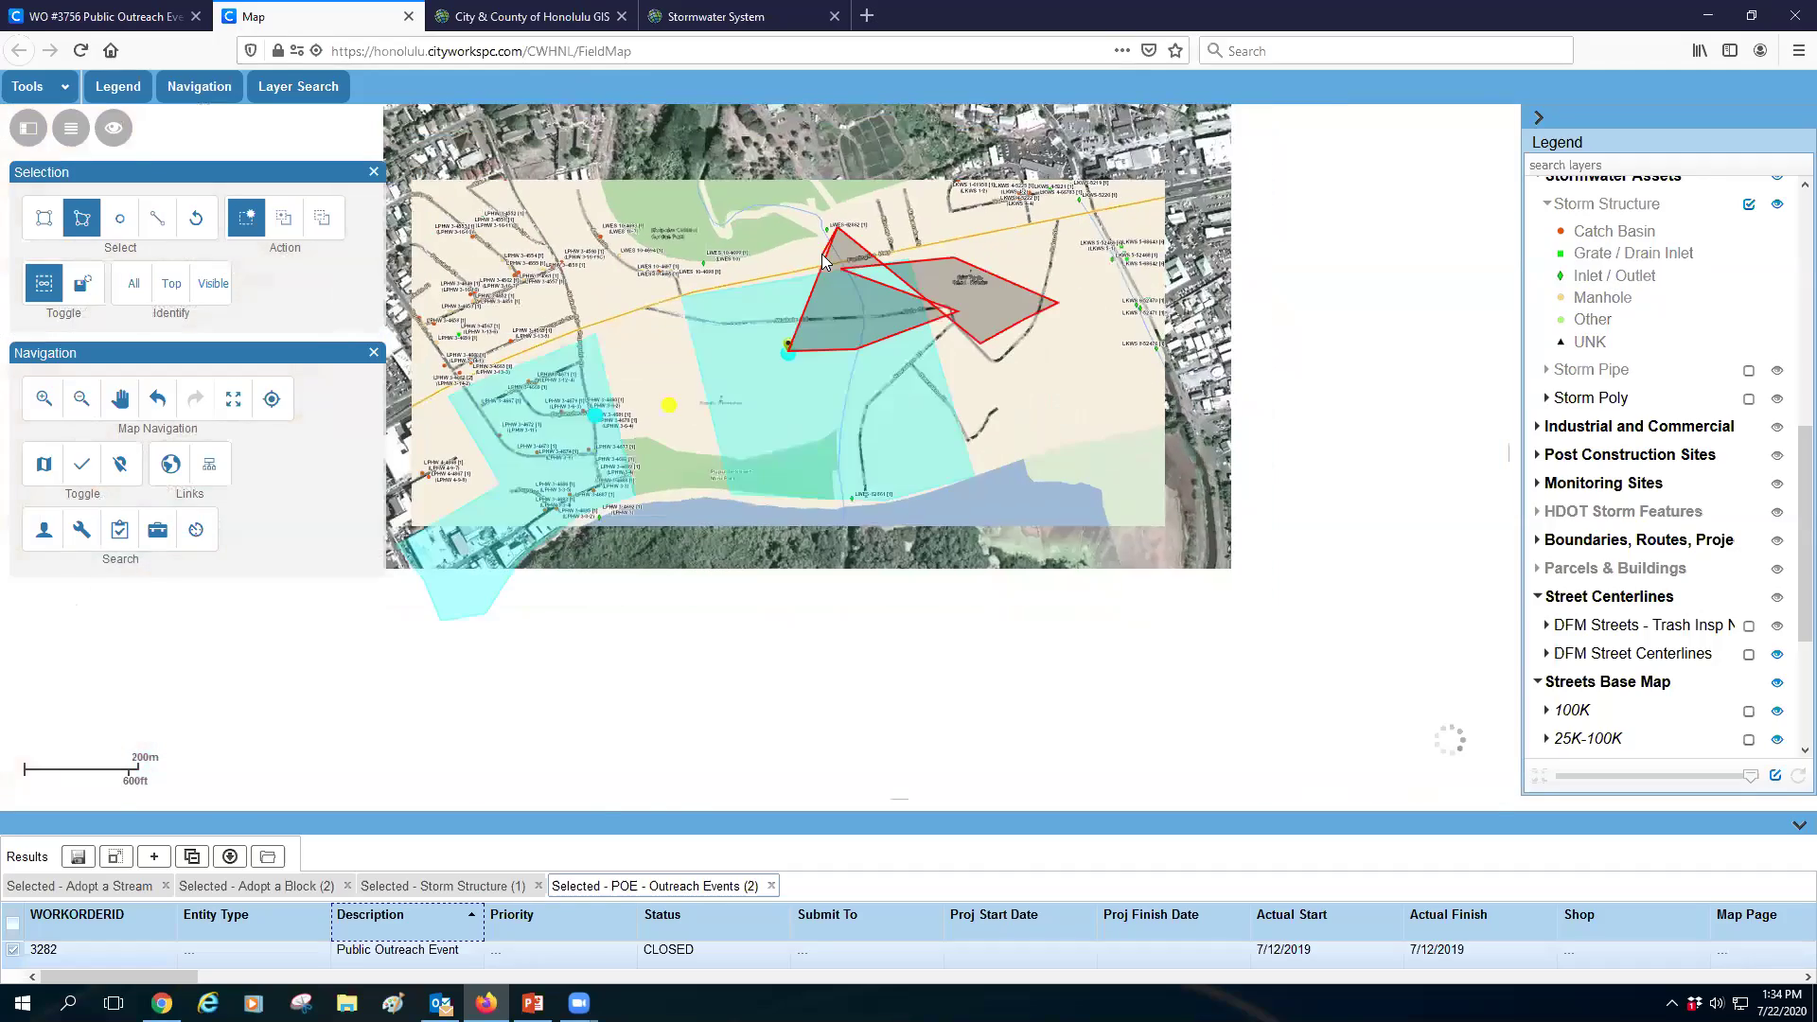
pyautogui.moveTo(801, 185); pyautogui.dragTo(830, 482)
pyautogui.scroll(-1, 831, 485)
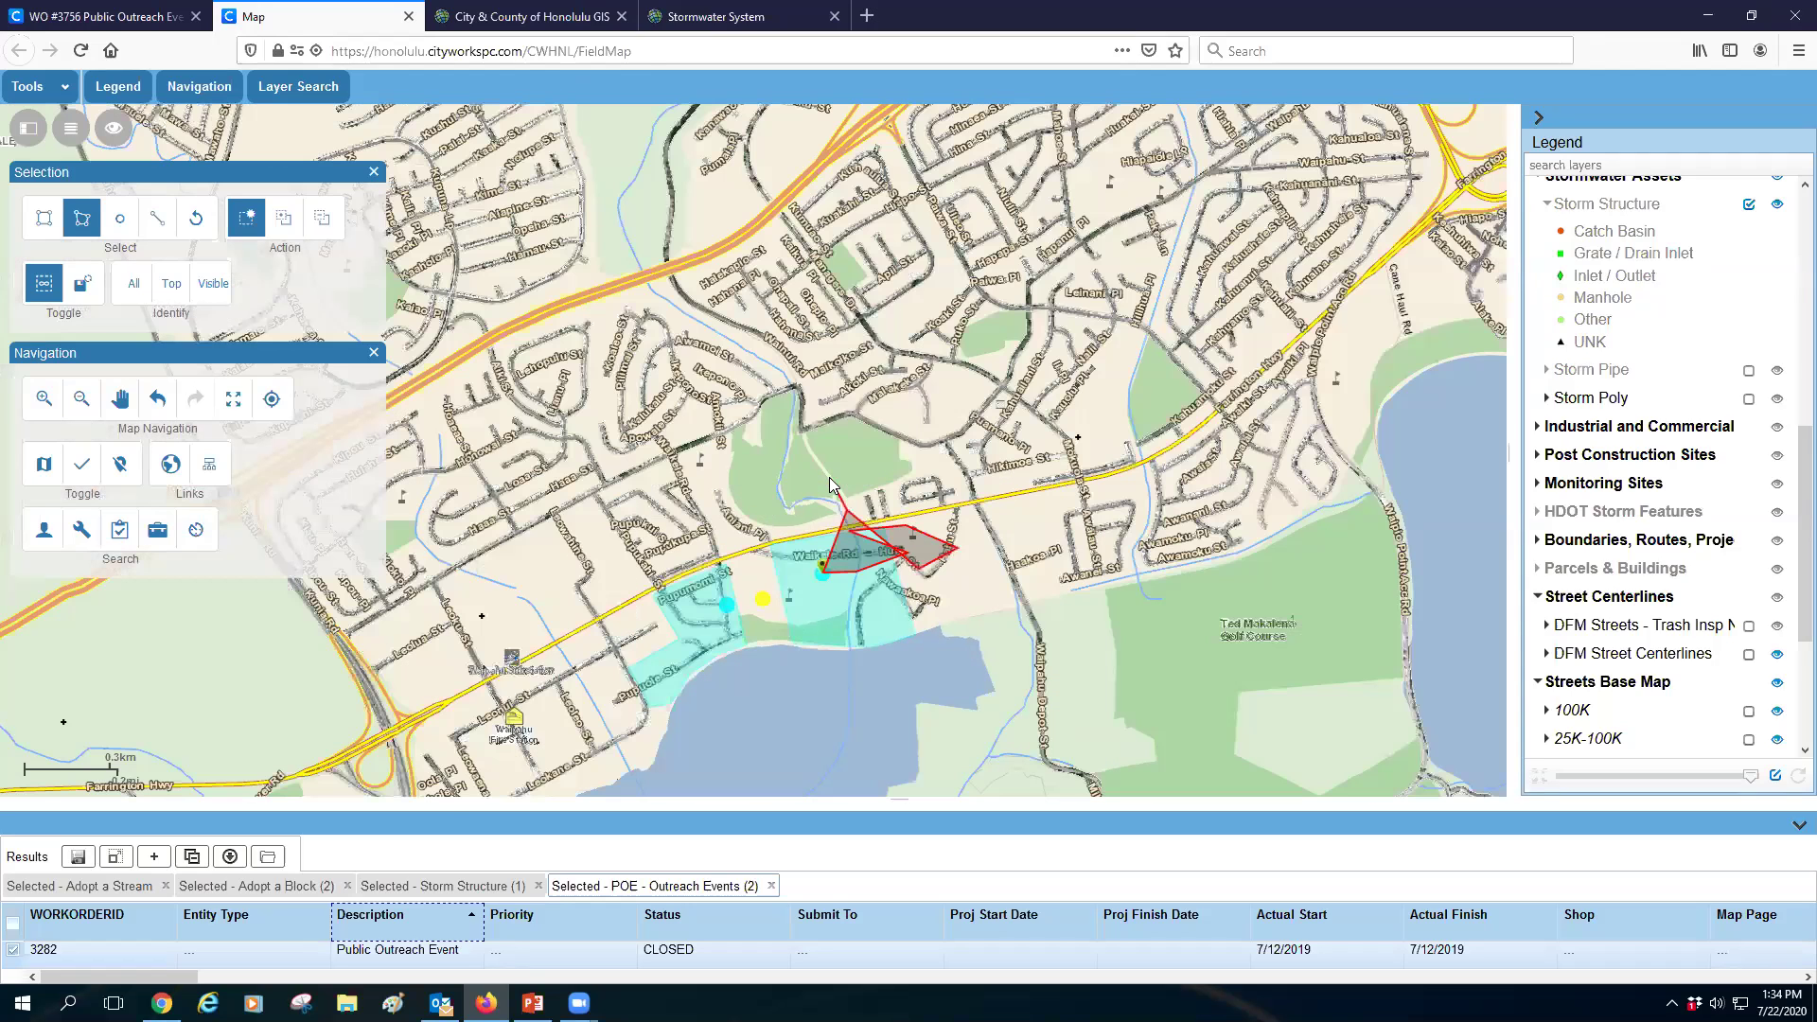
pyautogui.click(825, 409)
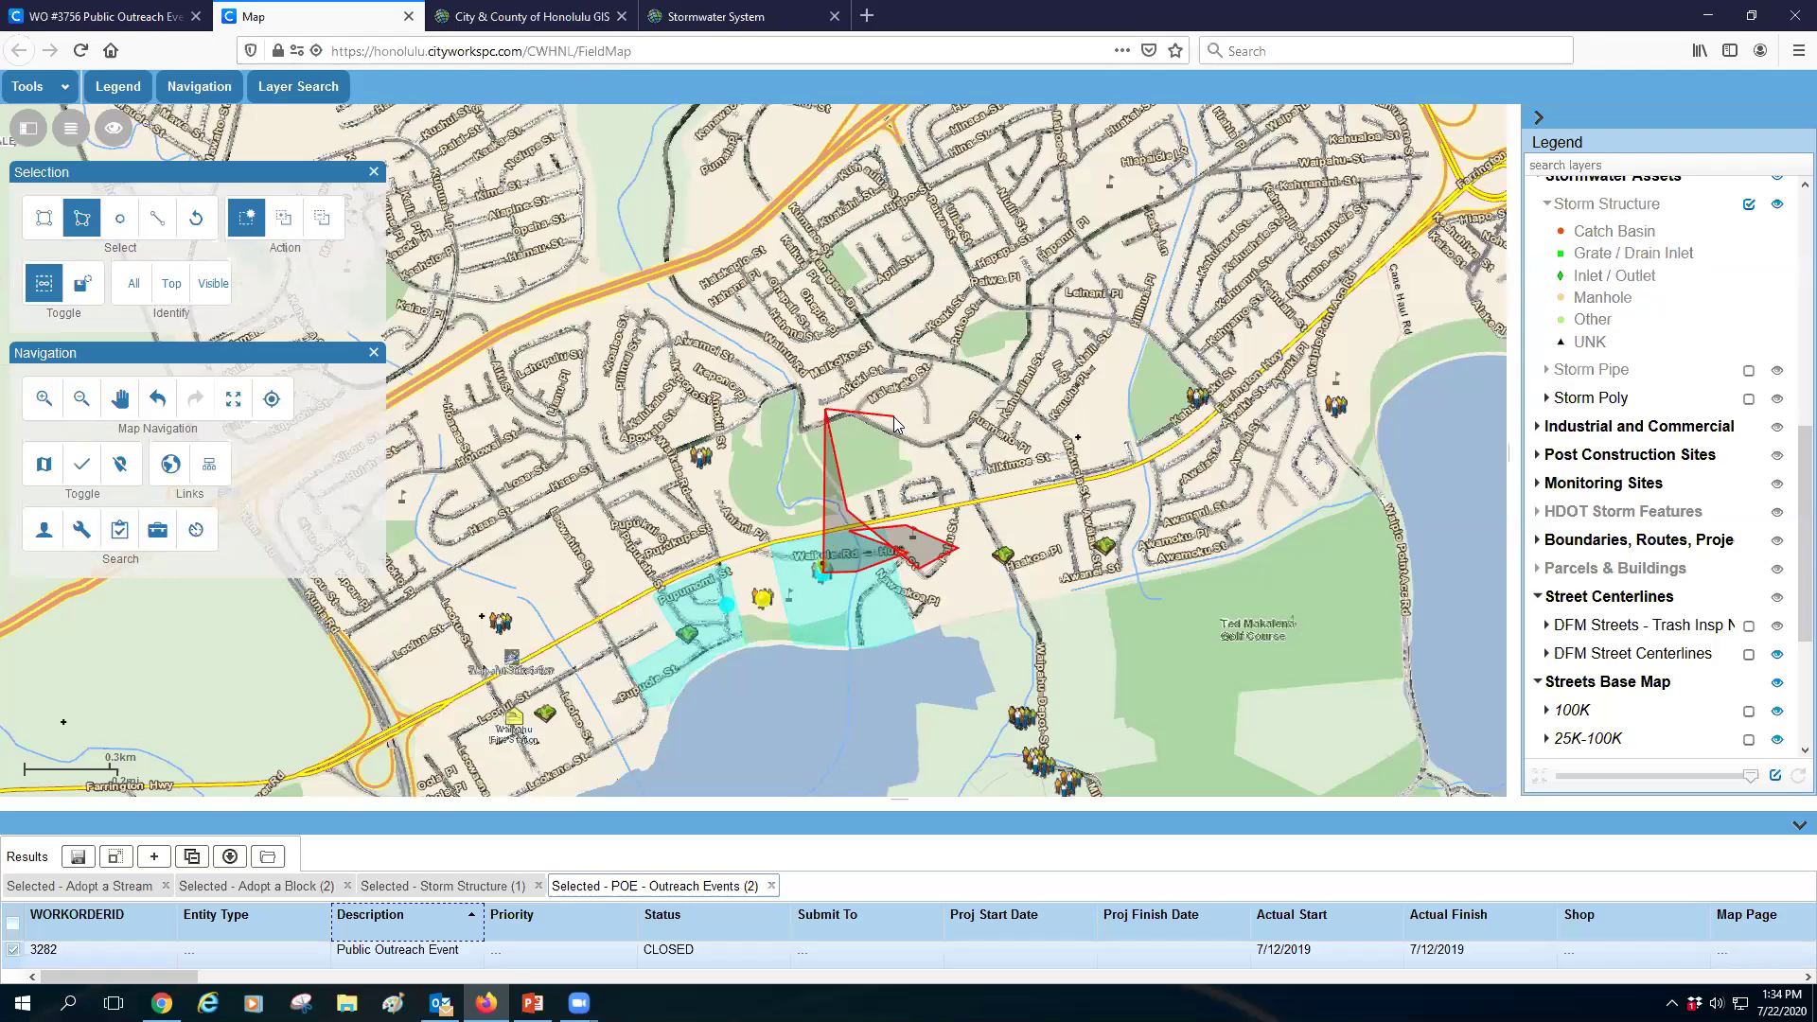